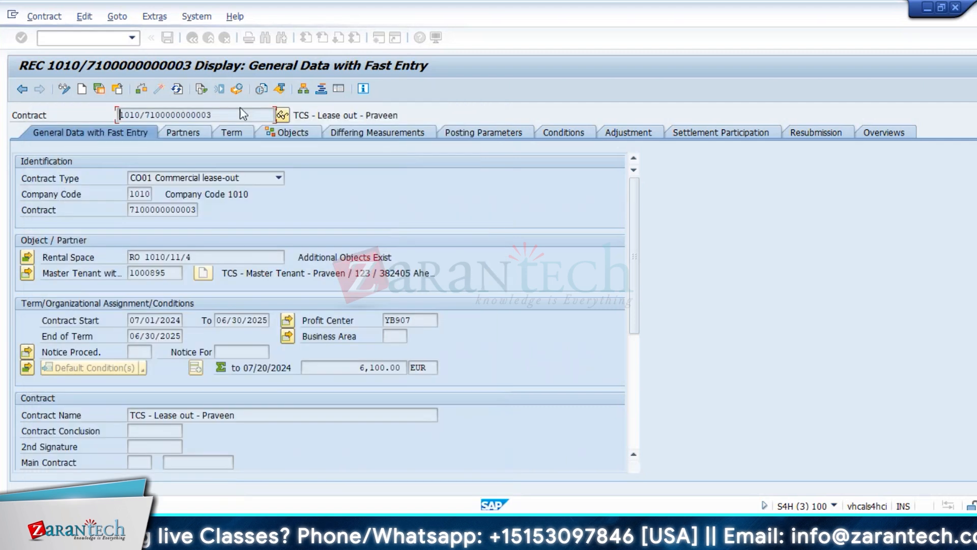
# Step: Try to preview the lease-out contract's master data sheet, and display the contract's conditions
pyautogui.click(261, 91)
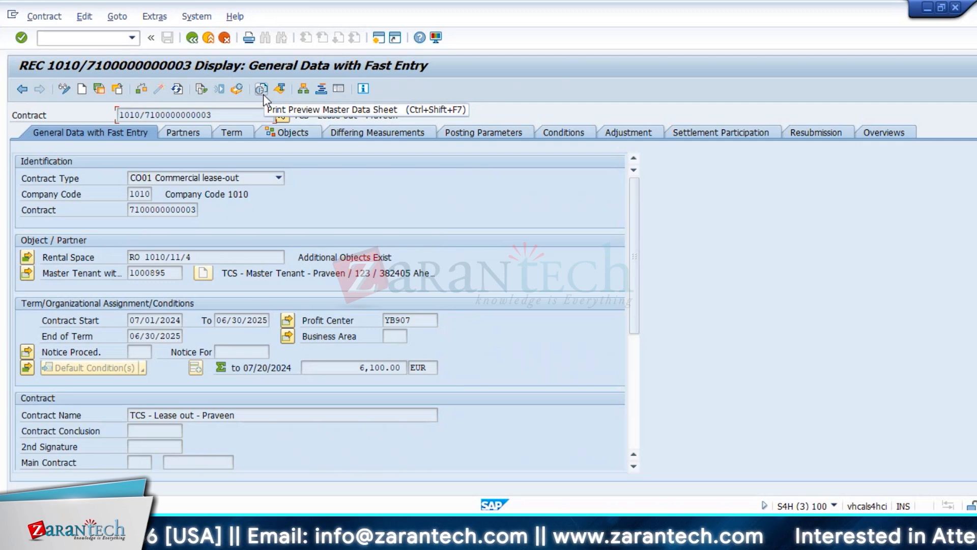
pyautogui.click(564, 133)
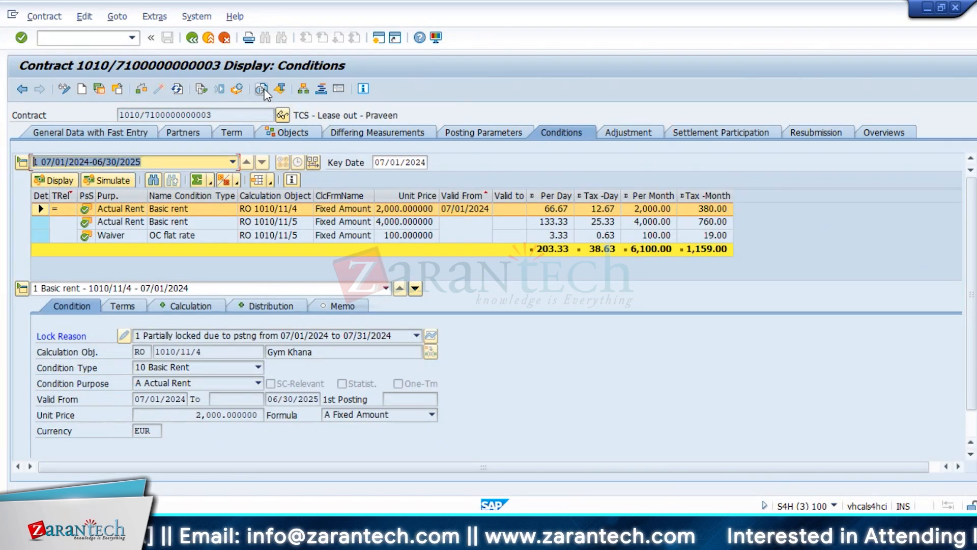
# Step: Display the last failed authorization check with transaction SU53 in a new session and try to filter its entries
pyautogui.click(87, 38)
pyautogui.write('/osu53')
pyautogui.press('Return')
pyautogui.moveTo(975, 131); pyautogui.dragTo(975, 122)
pyautogui.click(324, 89)
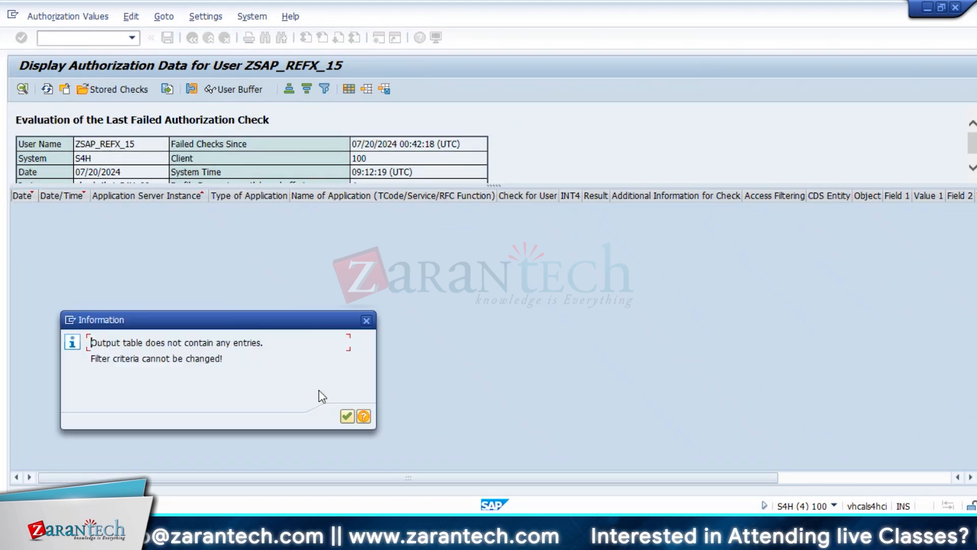
pyautogui.click(347, 417)
pyautogui.click(348, 89)
pyautogui.click(436, 112)
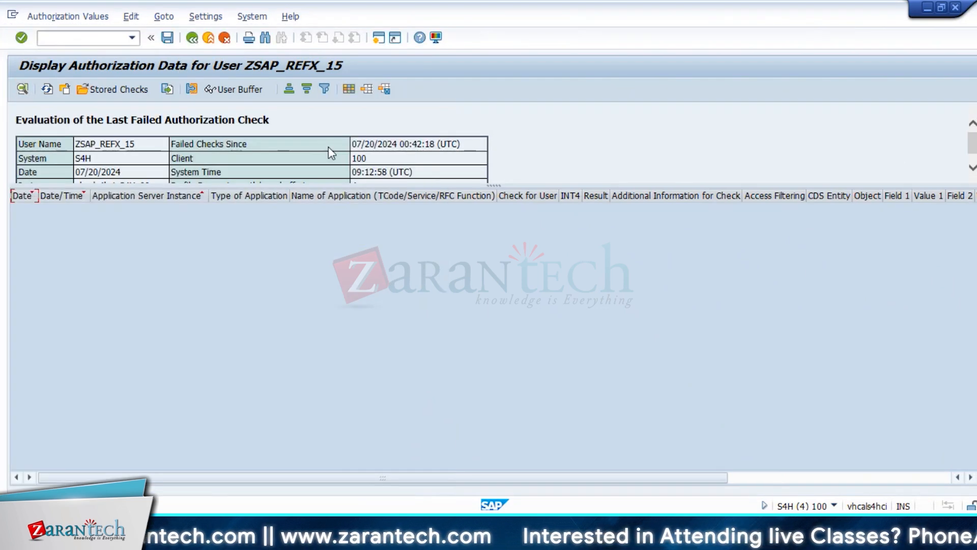
# Step: Switch back to the contract's conditions and select the unit price of the basic rent for RO 1010/11/5
pyautogui.hotkey('alt', 'Tab')
pyautogui.click(141, 115)
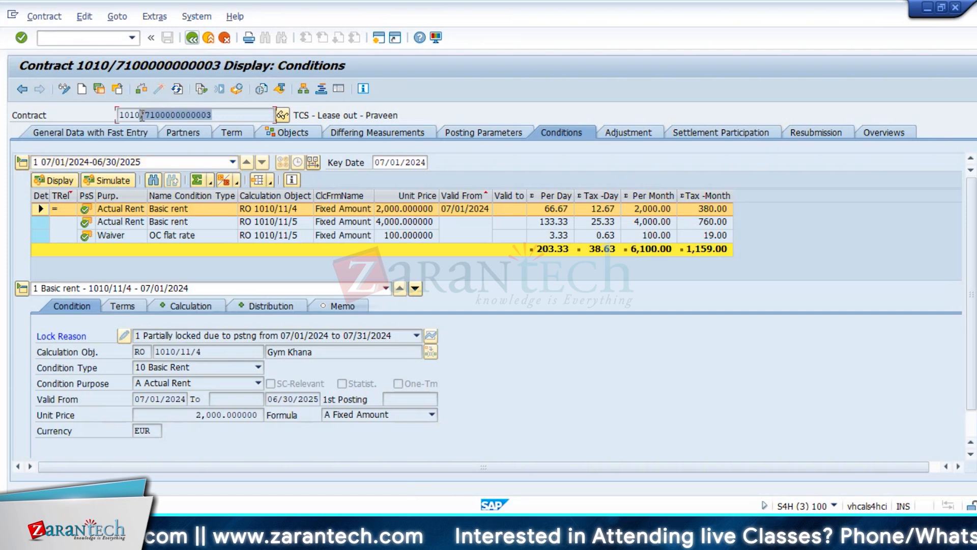
pyautogui.click(359, 222)
pyautogui.click(394, 224)
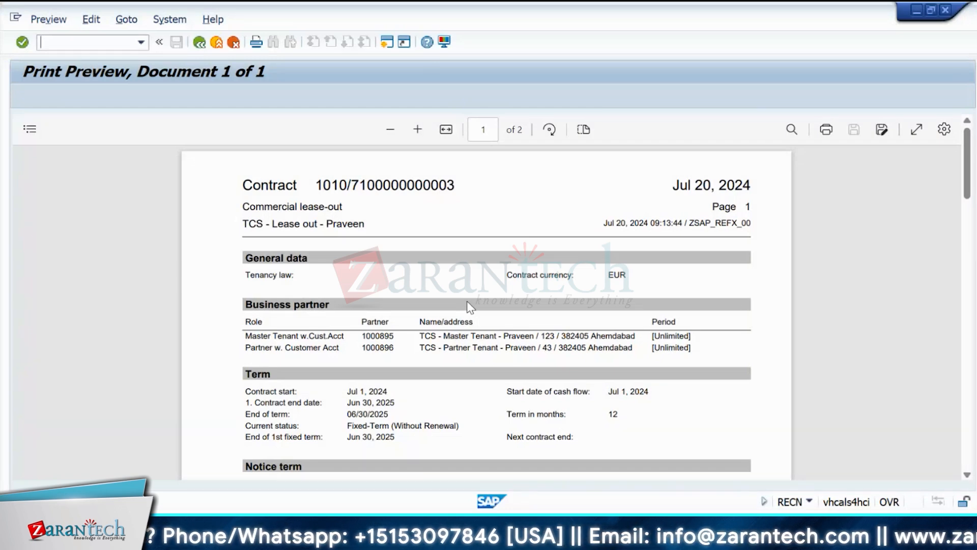
# Step: Examine the contract number, contract name and business partners in the master data print preview, and return to the contract's conditions
pyautogui.scroll(-5, 470, 306)
pyautogui.scroll(5, 470, 305)
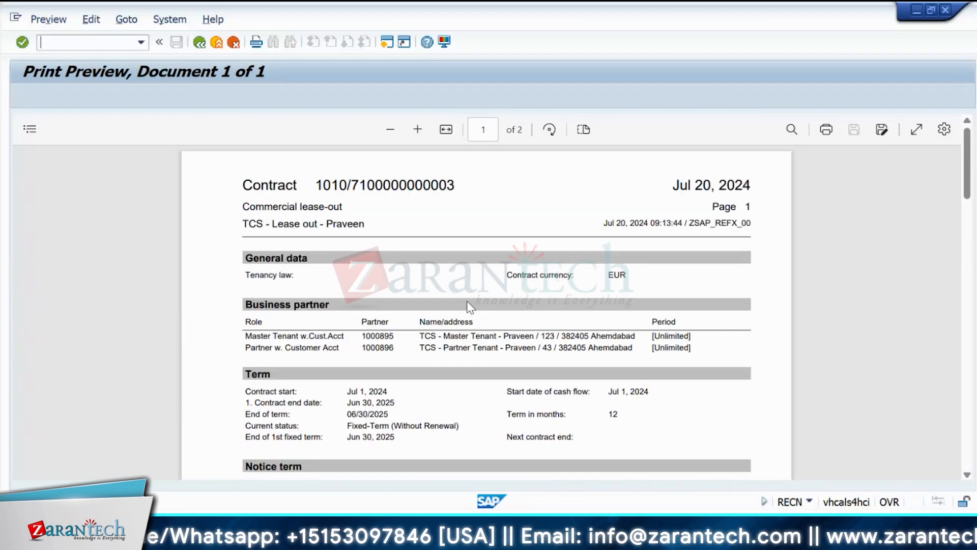
pyautogui.moveTo(455, 184); pyautogui.dragTo(354, 184)
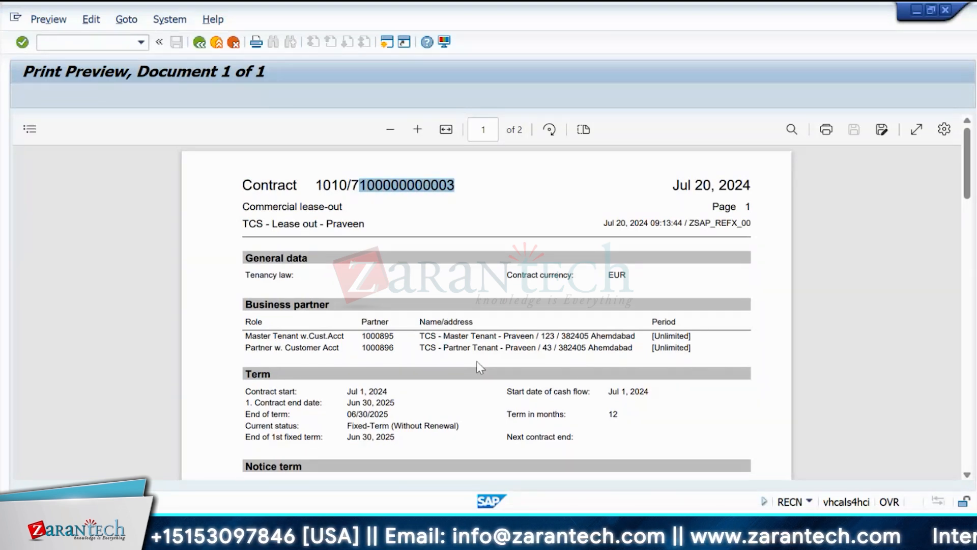
pyautogui.moveTo(530, 330); pyautogui.dragTo(387, 346)
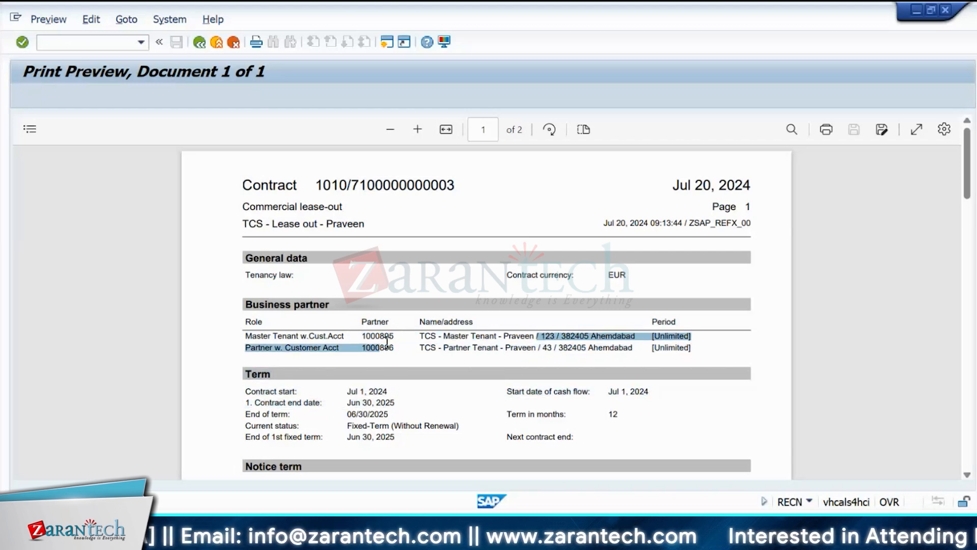
pyautogui.scroll(-5, 387, 342)
pyautogui.scroll(5, 387, 342)
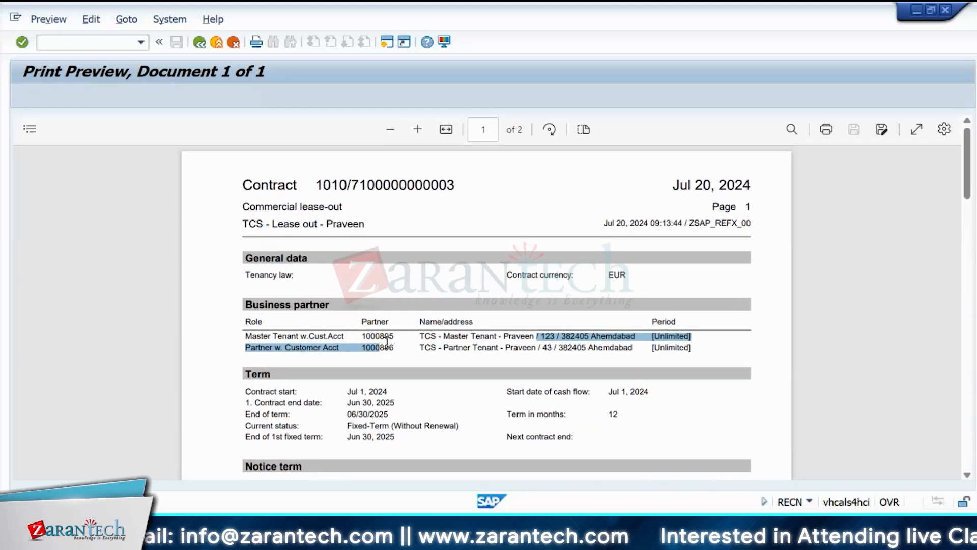
pyautogui.moveTo(360, 223); pyautogui.dragTo(254, 225)
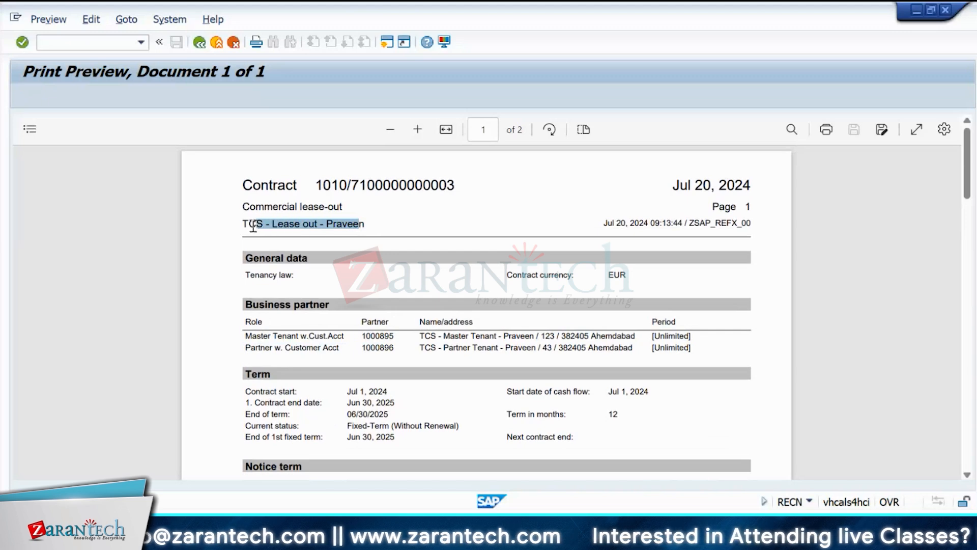
pyautogui.click(200, 44)
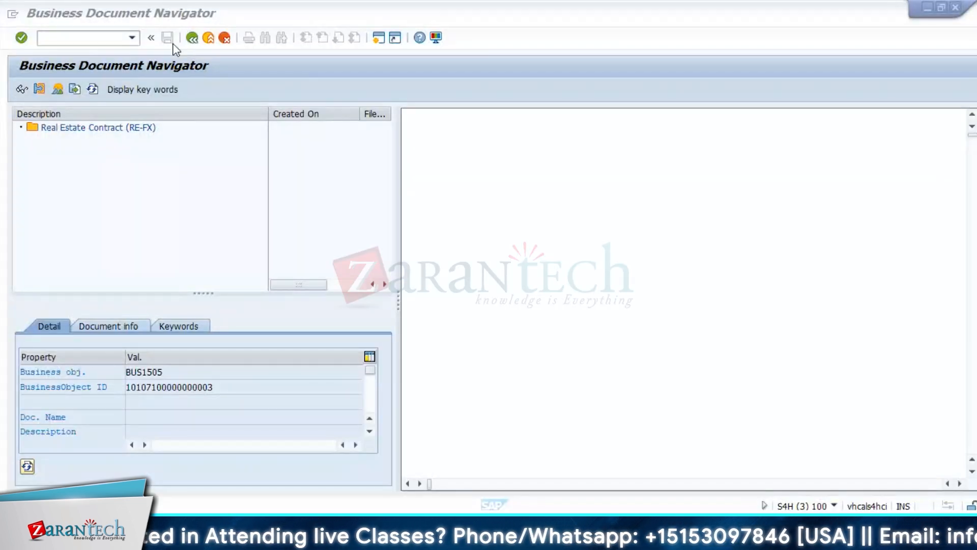
pyautogui.click(192, 37)
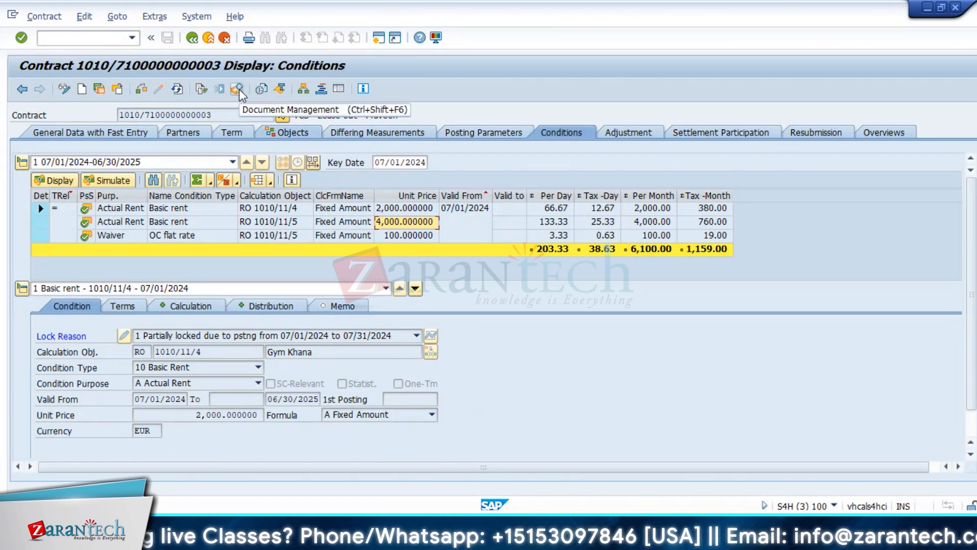
# Step: Open Document Management for the contract and check which document operations the Real Estate Contract (RE-FX) folder offers
pyautogui.click(240, 90)
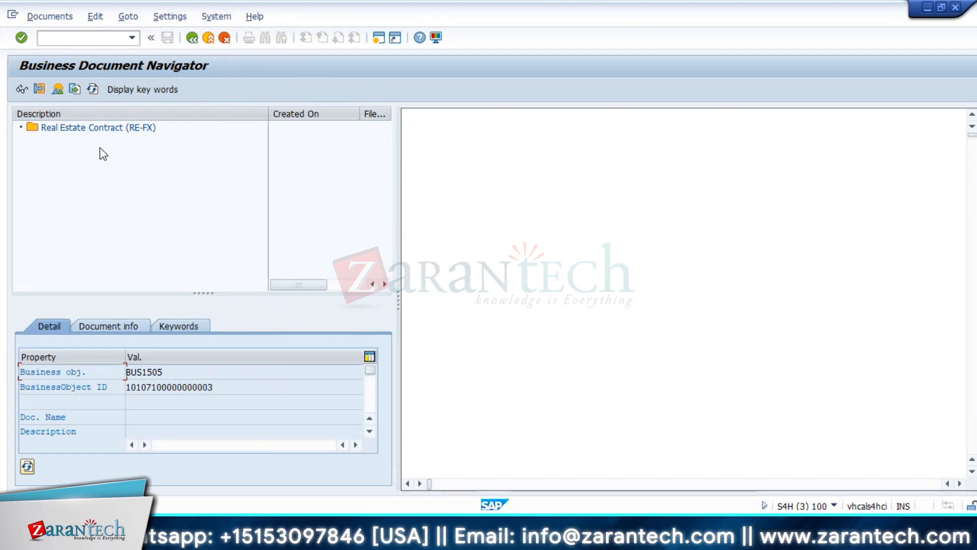
pyautogui.click(69, 129)
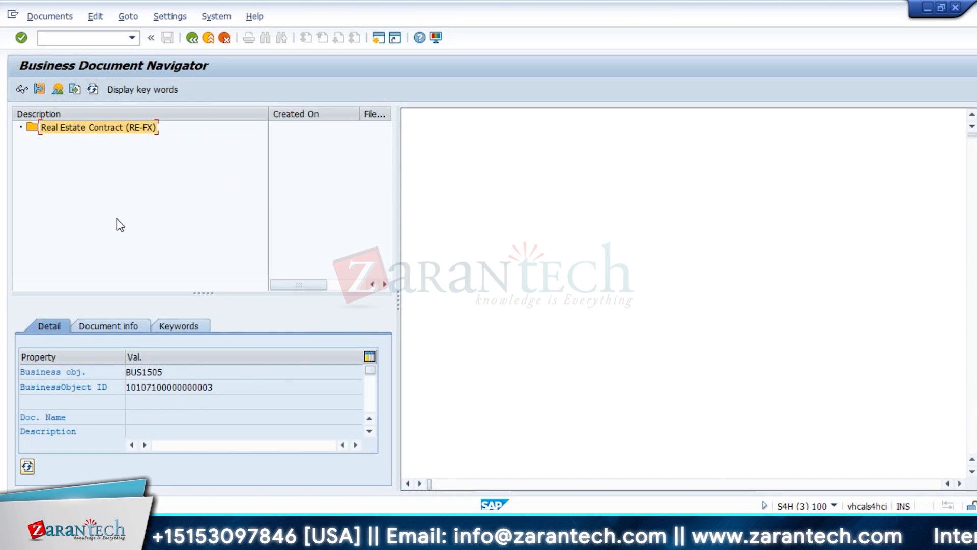
pyautogui.click(54, 19)
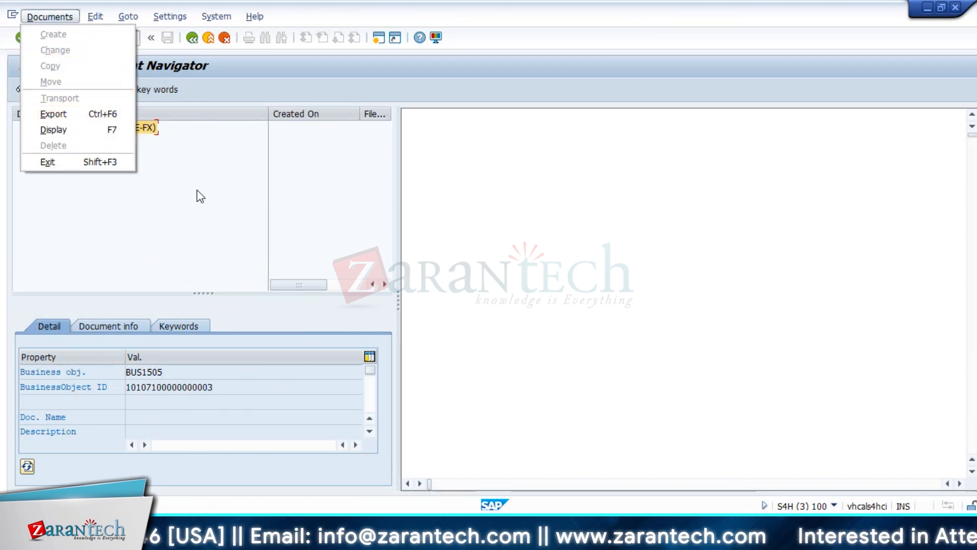
pyautogui.click(184, 196)
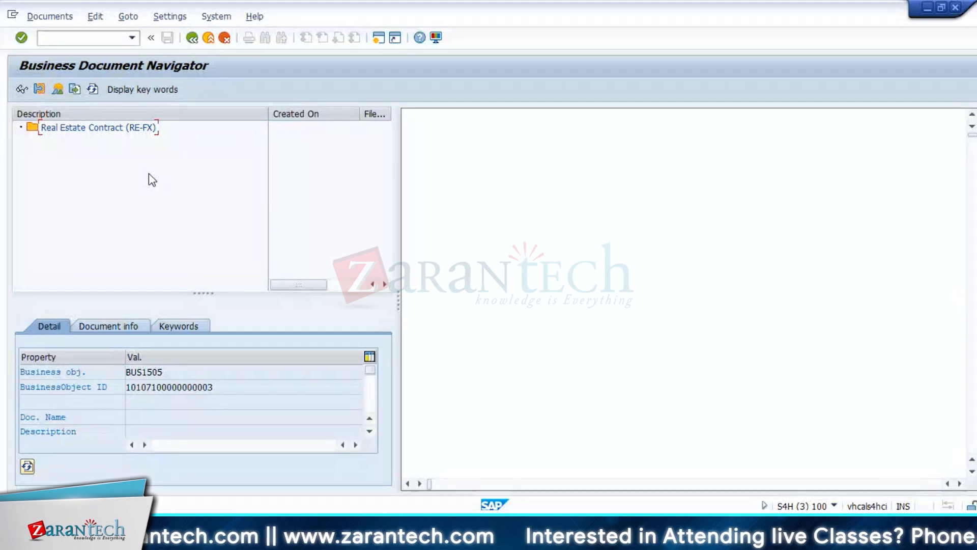
# Step: Narrow the document list pane and its Description column, and return to the contract's conditions
pyautogui.moveTo(398, 305); pyautogui.dragTo(378, 304)
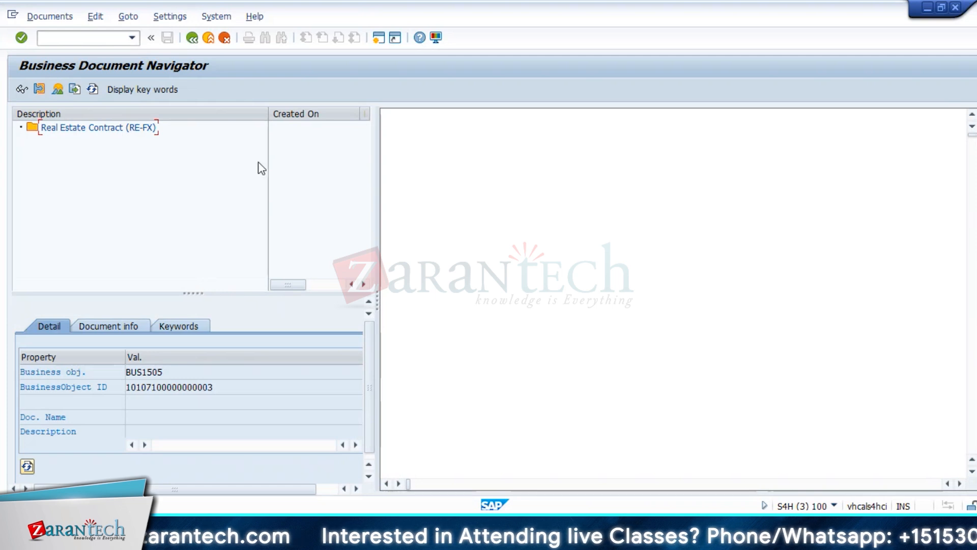
pyautogui.moveTo(268, 113); pyautogui.dragTo(199, 119)
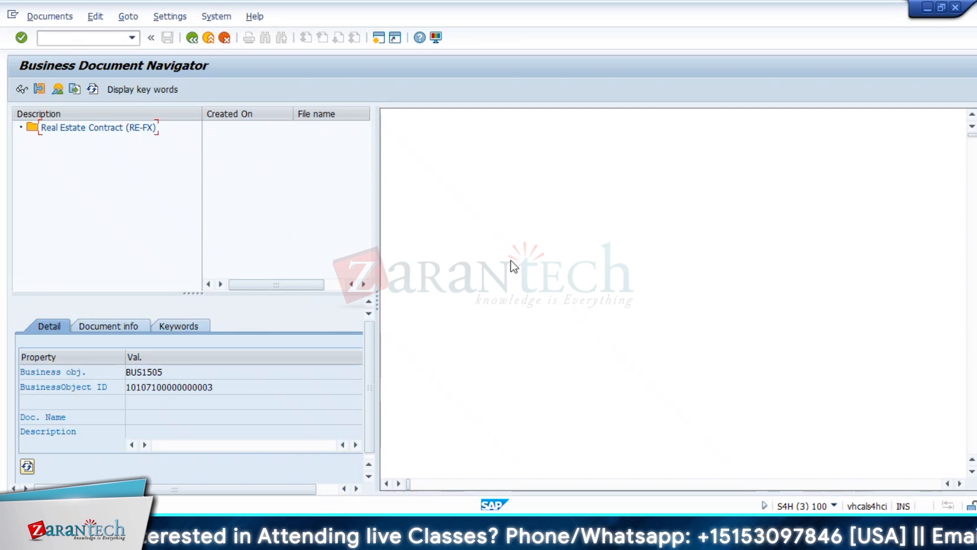
pyautogui.click(91, 40)
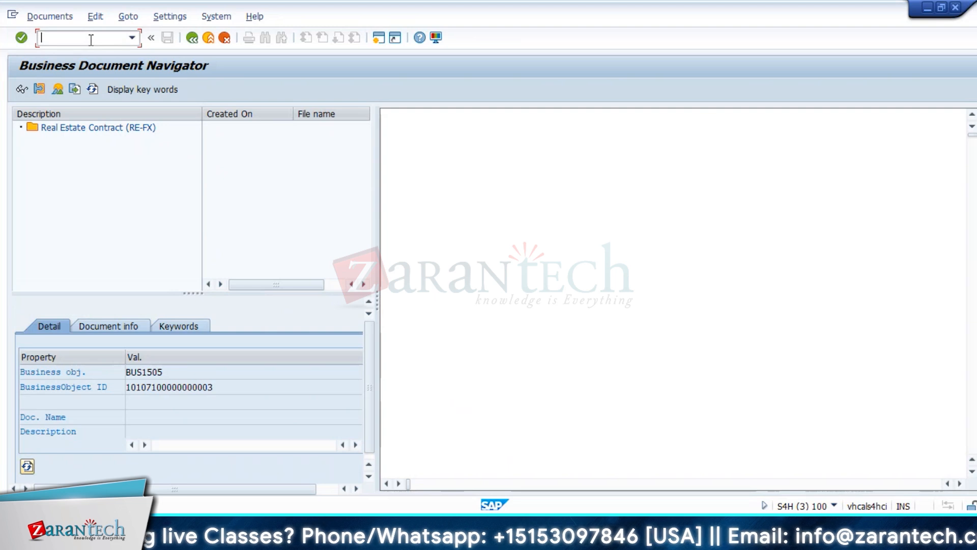
pyautogui.click(192, 38)
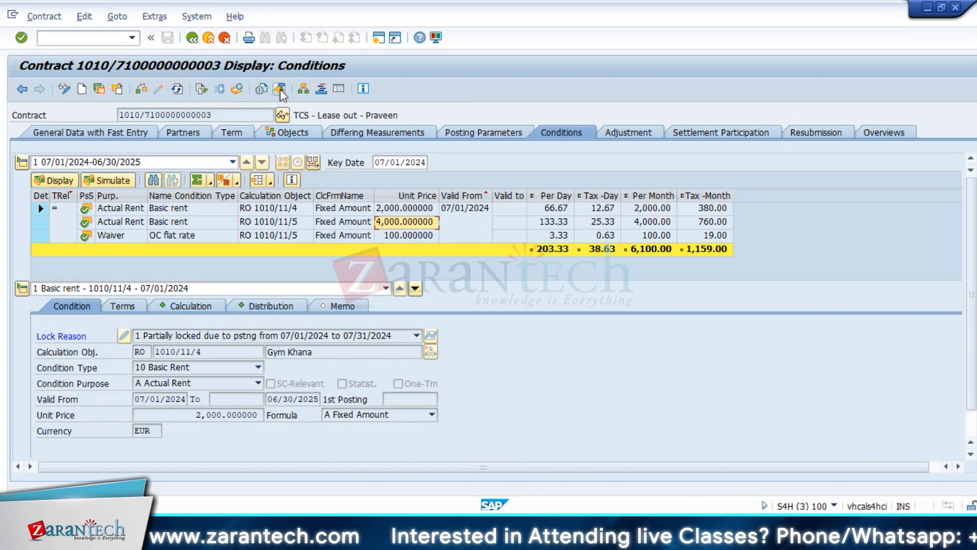
# Step: View the Print with Office Application options and recipients for the contract, and close the dialog without printing
pyautogui.click(281, 91)
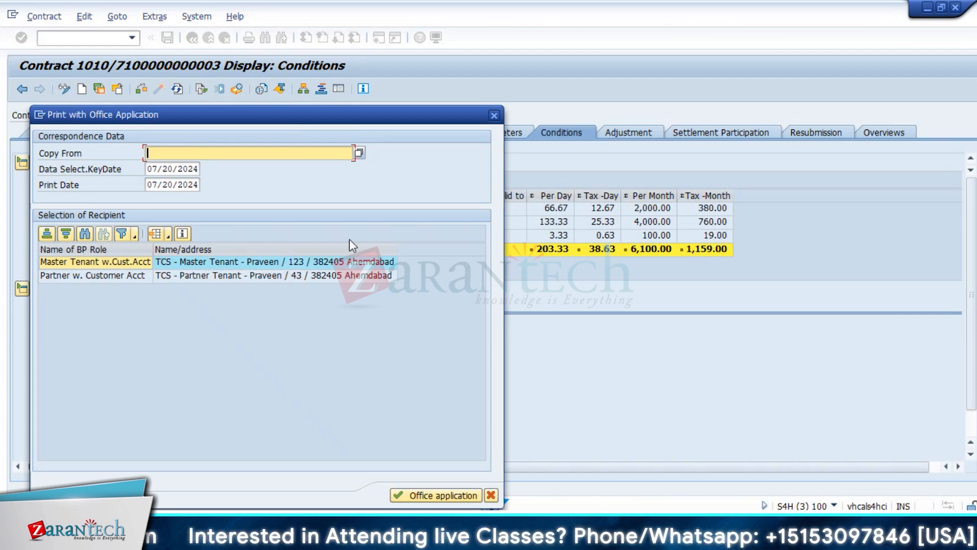
pyautogui.click(494, 118)
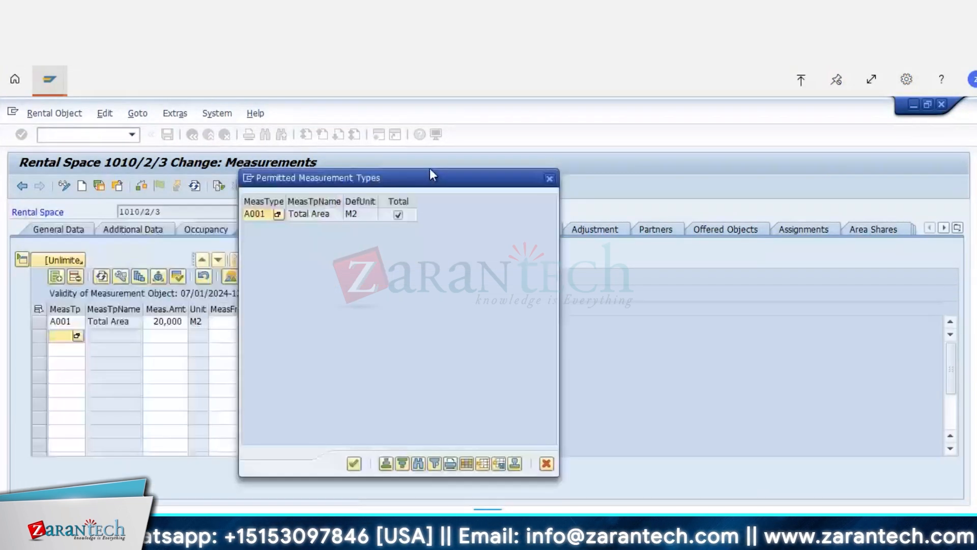
# Step: Move the Permitted Measurement Types list away from rental space 1010/2/3's measurements to compare them, and close the list
pyautogui.moveTo(430, 174); pyautogui.dragTo(685, 108)
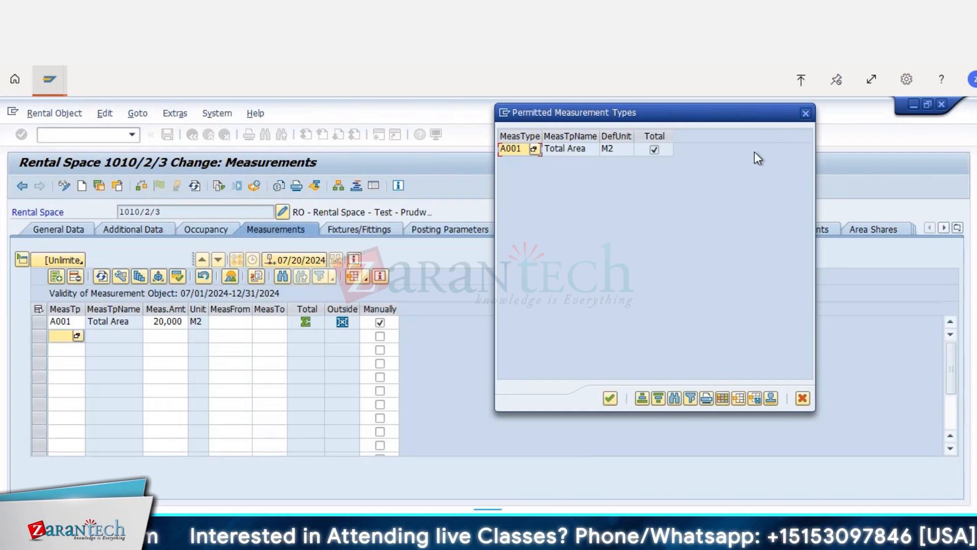
pyautogui.moveTo(790, 115); pyautogui.dragTo(769, 155)
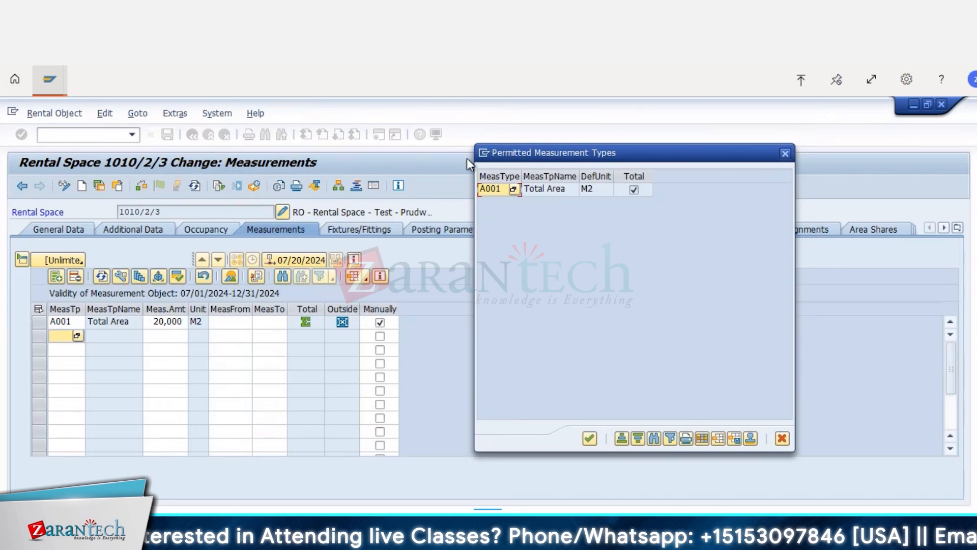
pyautogui.press('Escape')
# Step: Open the Flexible Real Estate Management (RE-FX) customizing structure in a new session and expand Master Data
pyautogui.click(87, 135)
pyautogui.write('/orecad')
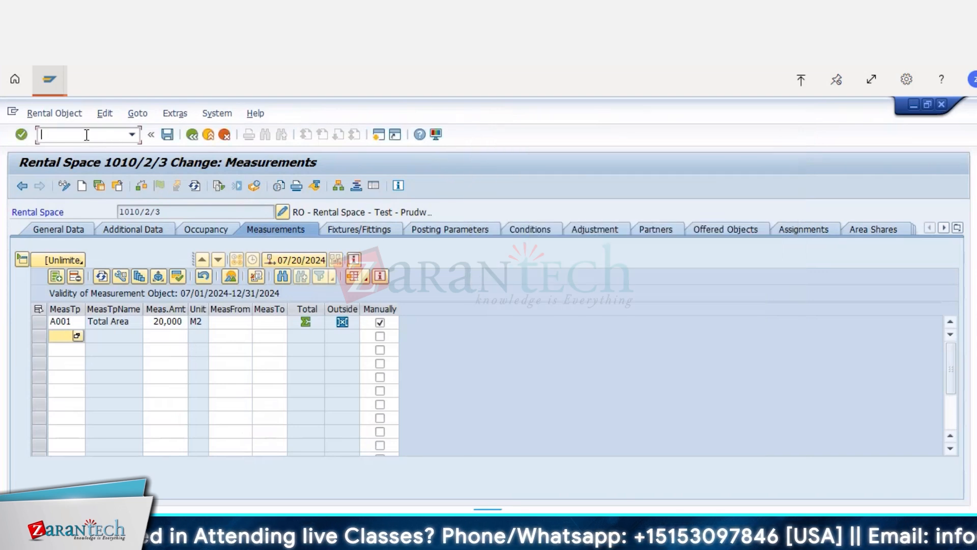
pyautogui.press('Return')
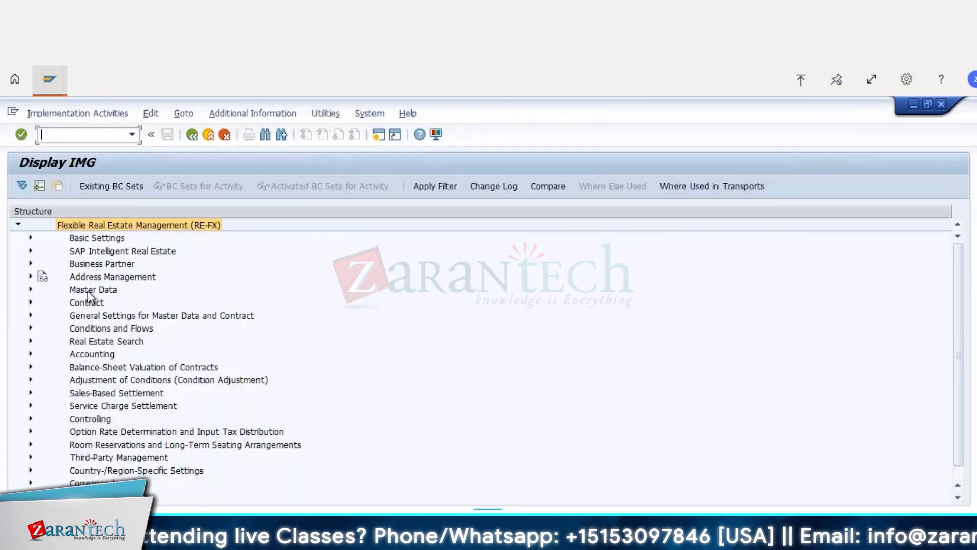
pyautogui.click(30, 289)
# Step: Look through the Usage View settings for measurement customizing, including the general settings for multiple object types and Rental Object
pyautogui.scroll(-2, 275, 266)
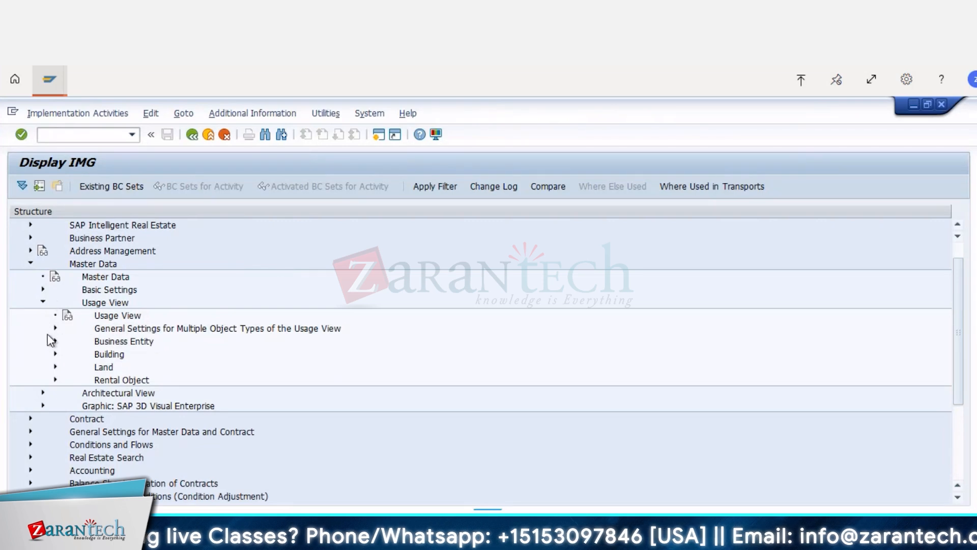
pyautogui.scroll(-1, 71, 325)
pyautogui.scroll(1, 71, 325)
pyautogui.click(72, 326)
pyautogui.scroll(-2, 235, 391)
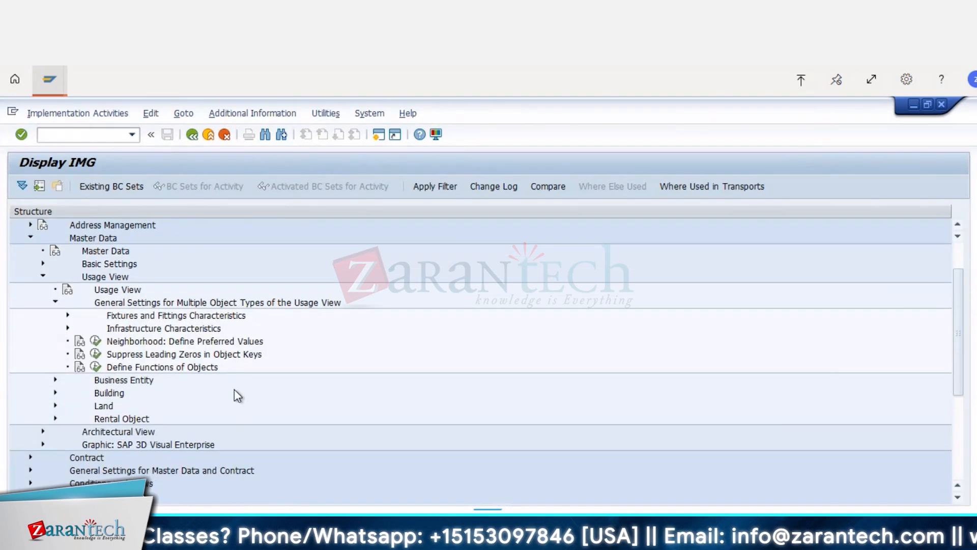
pyautogui.scroll(-2, 118, 377)
pyautogui.click(55, 392)
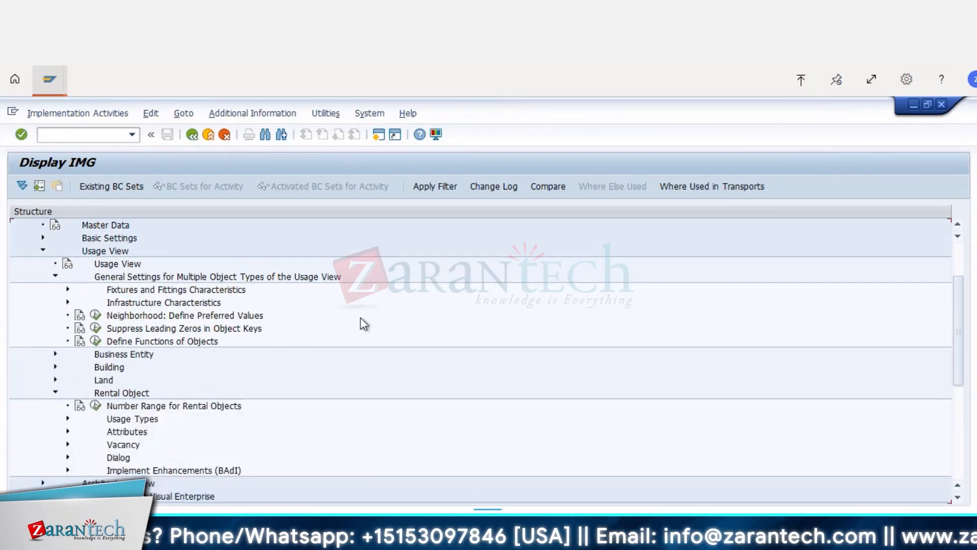
pyautogui.scroll(-7, 361, 346)
pyautogui.scroll(-2, 262, 360)
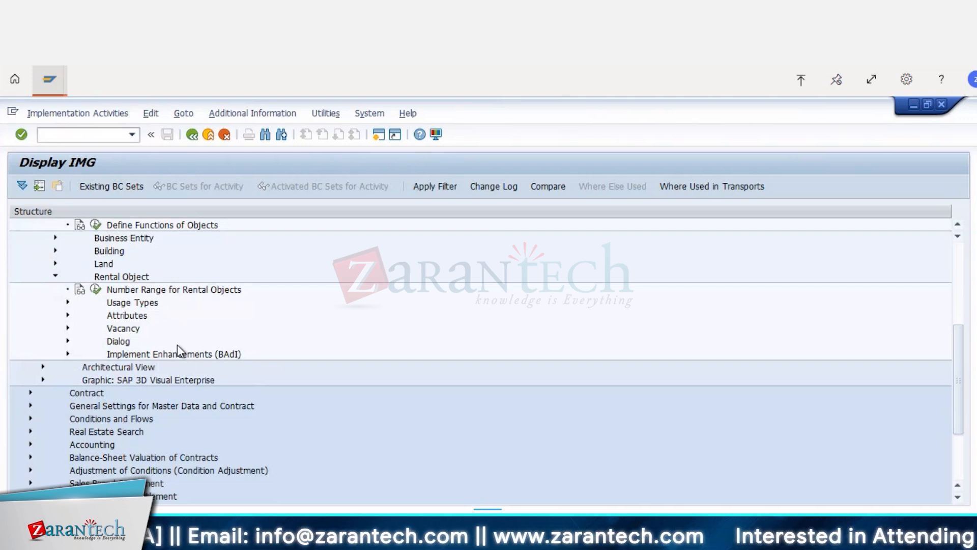
pyautogui.scroll(5, 191, 341)
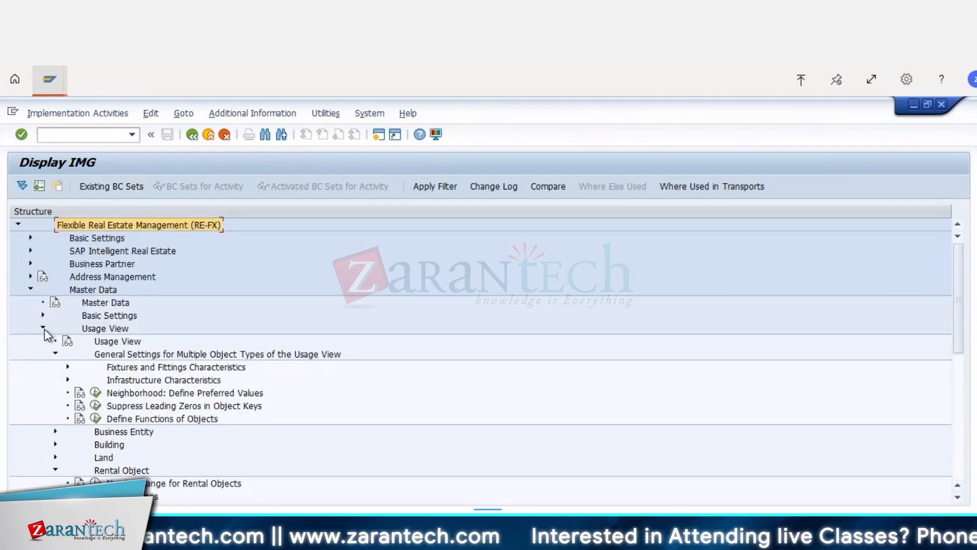
# Step: Collapse Usage View and open Define Measurement Types under the Master Data basic settings for measurements
pyautogui.click(43, 328)
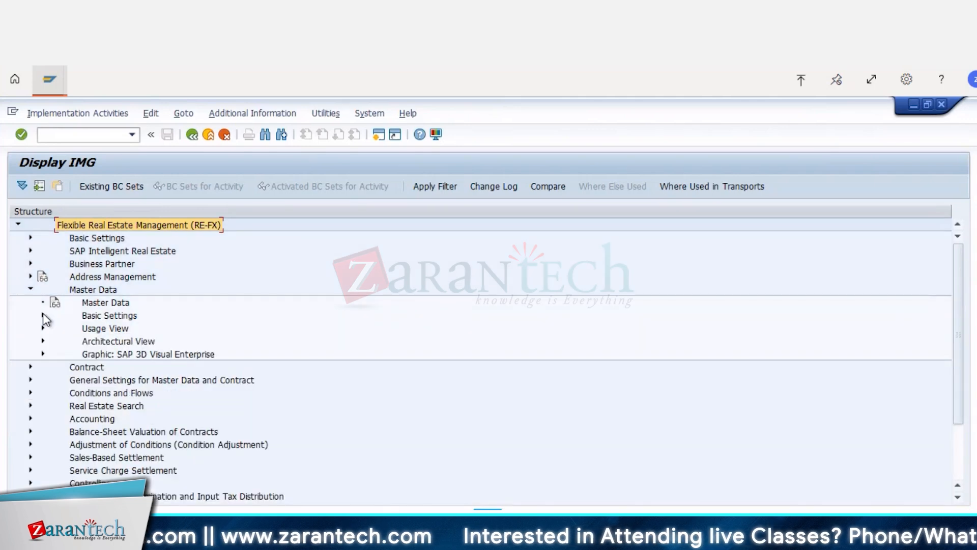
pyautogui.click(43, 316)
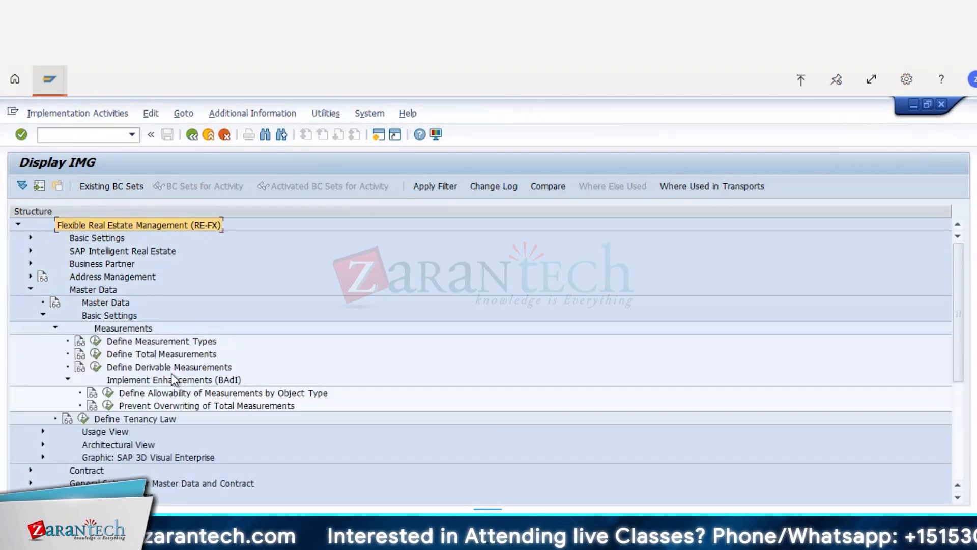
pyautogui.click(94, 341)
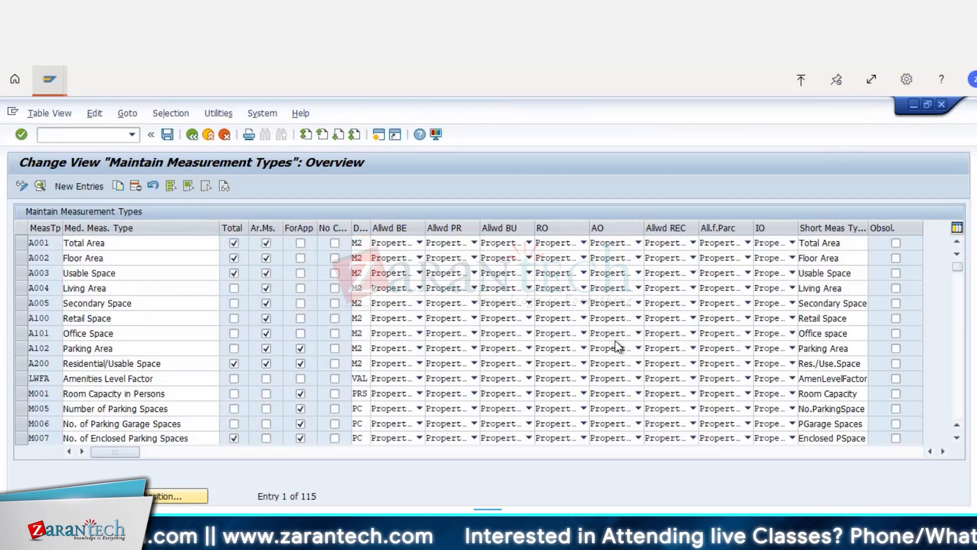
# Step: Look through the defined measurement types with their total, area and object permission settings, and return to the first entry
pyautogui.scroll(-1, 615, 340)
pyautogui.scroll(-4, 500, 377)
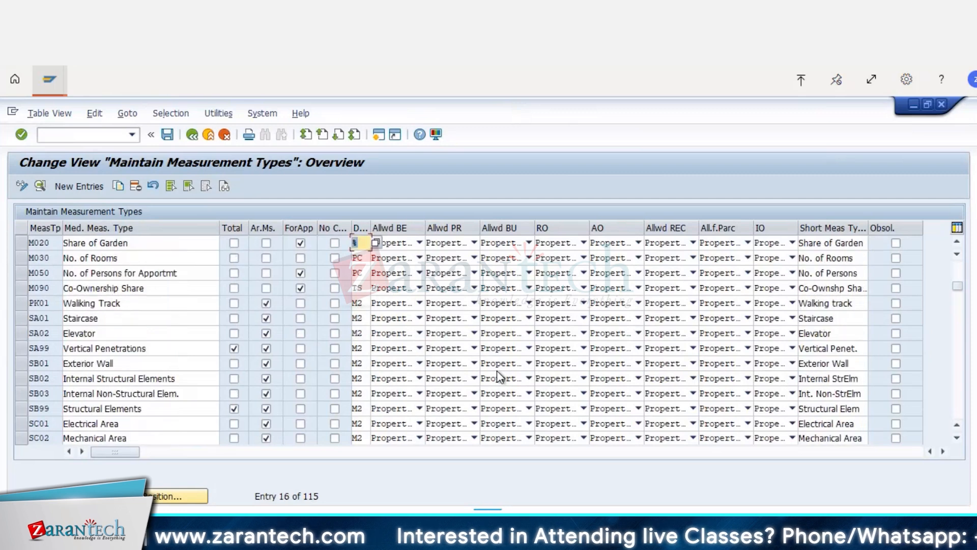
pyautogui.scroll(-5, 501, 377)
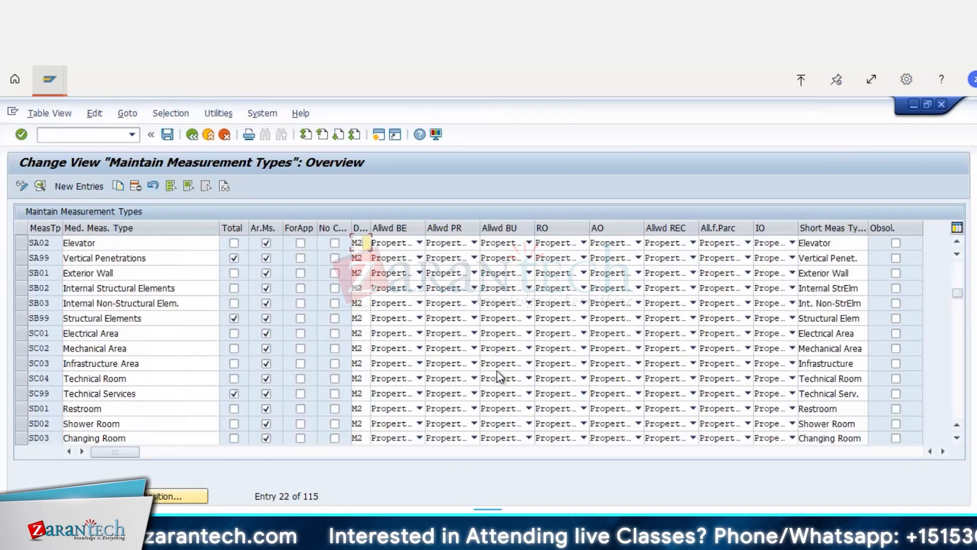
pyautogui.scroll(-1, 500, 377)
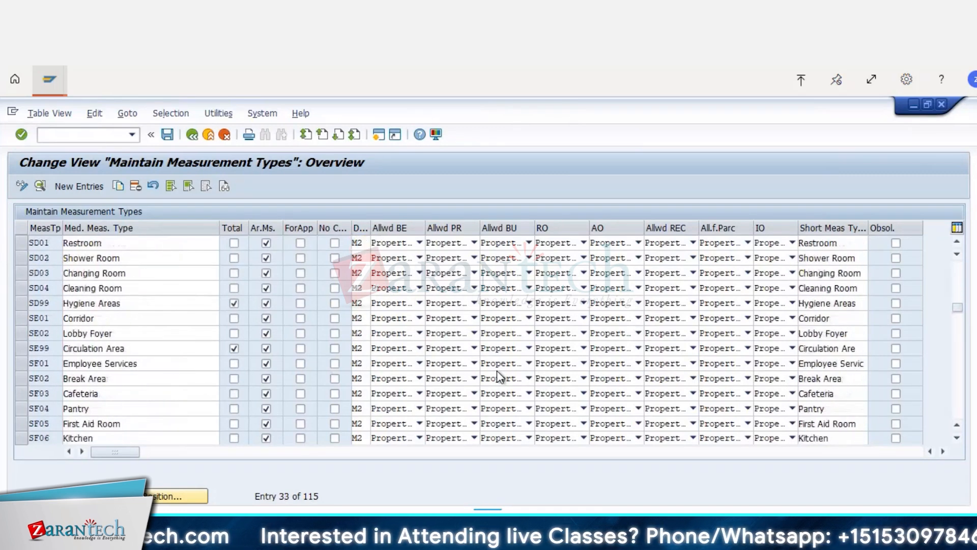
pyautogui.scroll(5, 500, 377)
pyautogui.scroll(5, 500, 376)
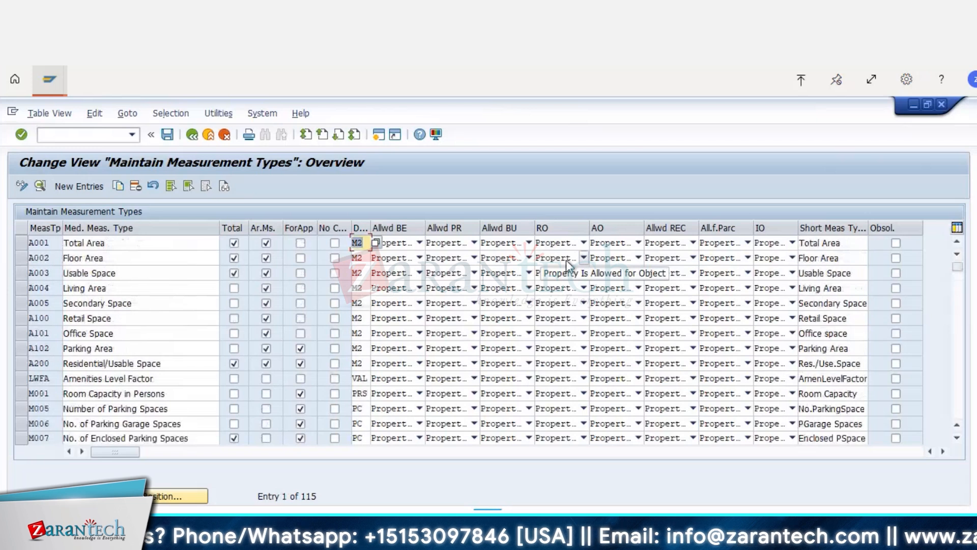
# Step: Review the rental object (RO) permission options for measurement types A002 Floor Area and A003 Usable Space
pyautogui.click(584, 257)
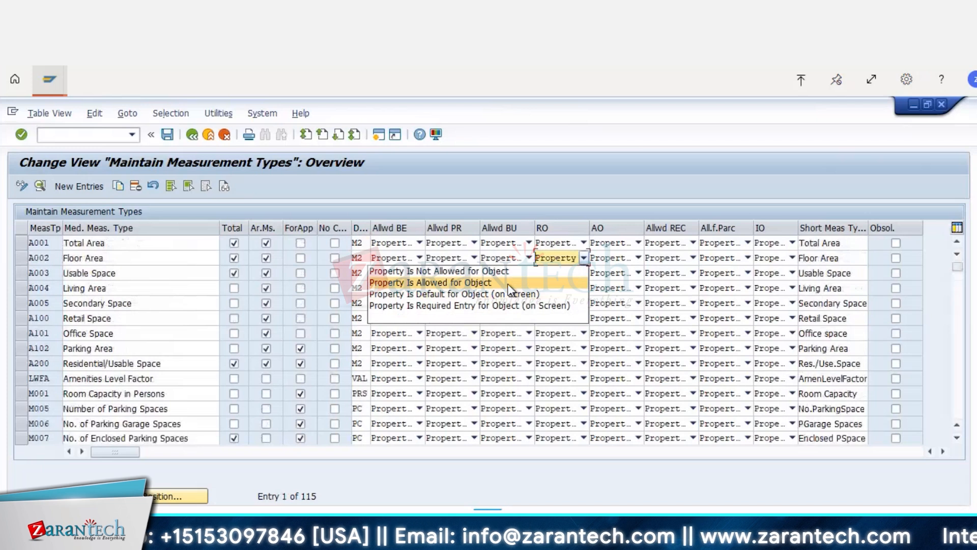
pyautogui.click(535, 282)
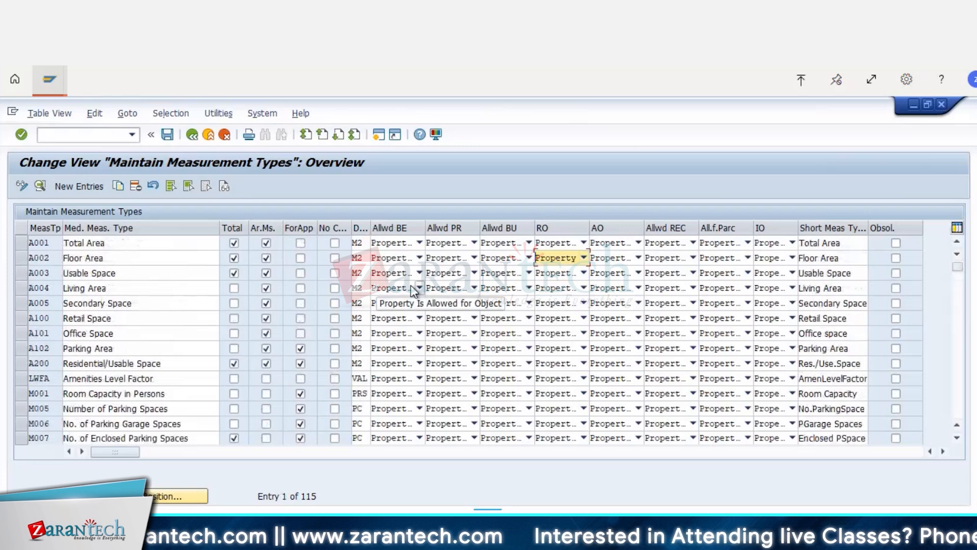
pyautogui.click(584, 273)
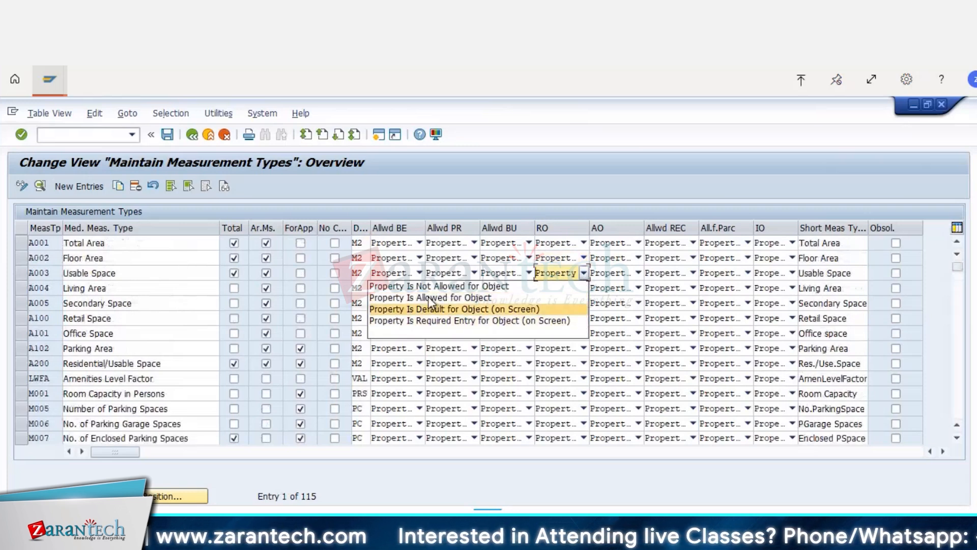
pyautogui.click(475, 297)
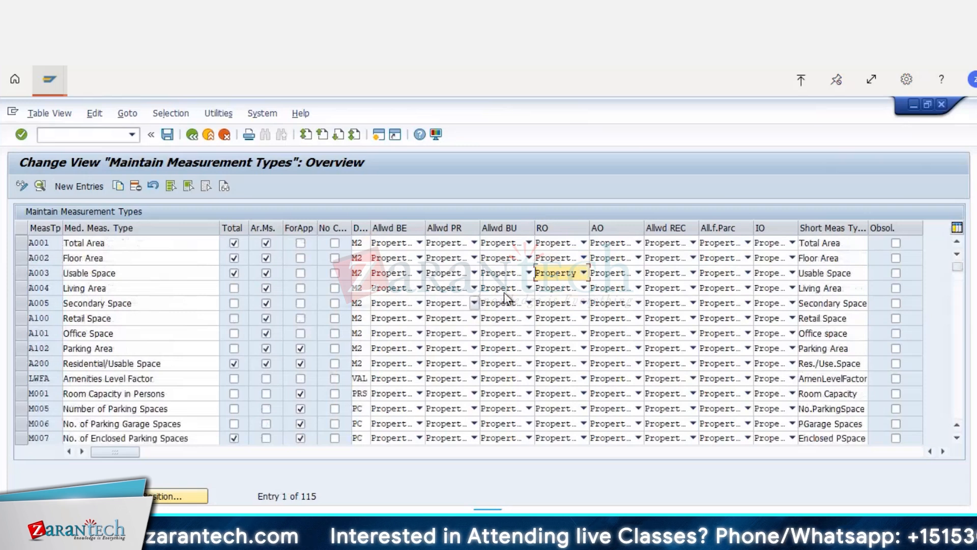
pyautogui.click(583, 258)
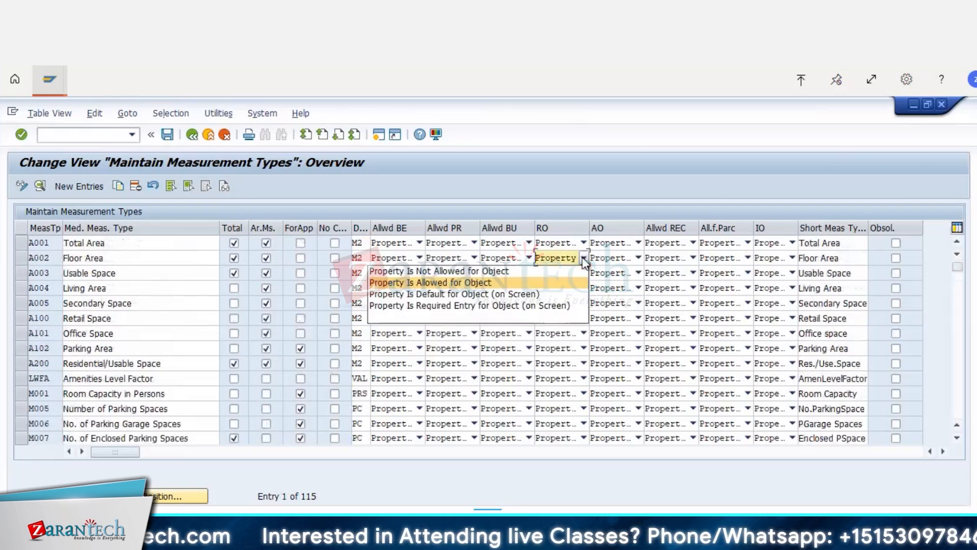
pyautogui.click(525, 294)
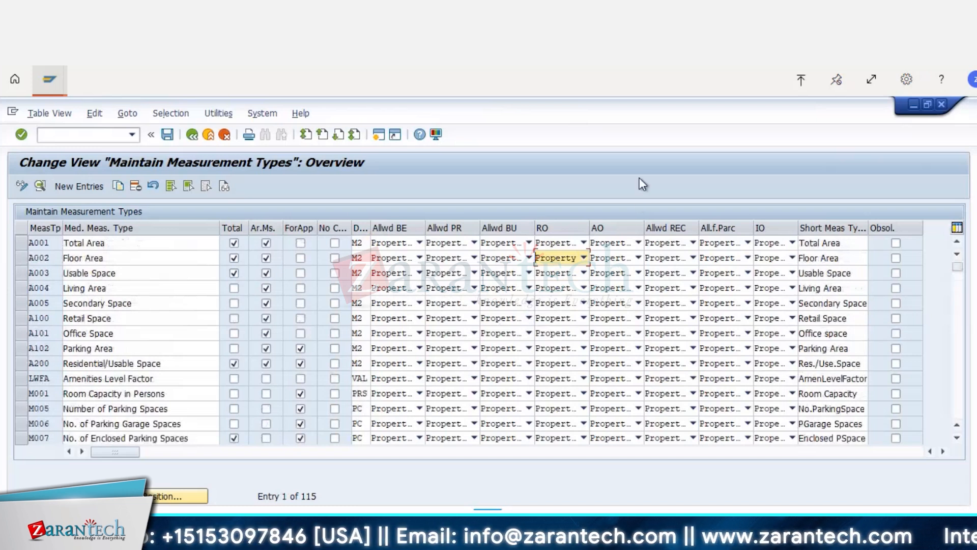
# Step: Examine the details of measurement type A002 Floor Area, including its object restrictions and service charge settlement properties, and return to the IMG structure
pyautogui.doubleClick(124, 258)
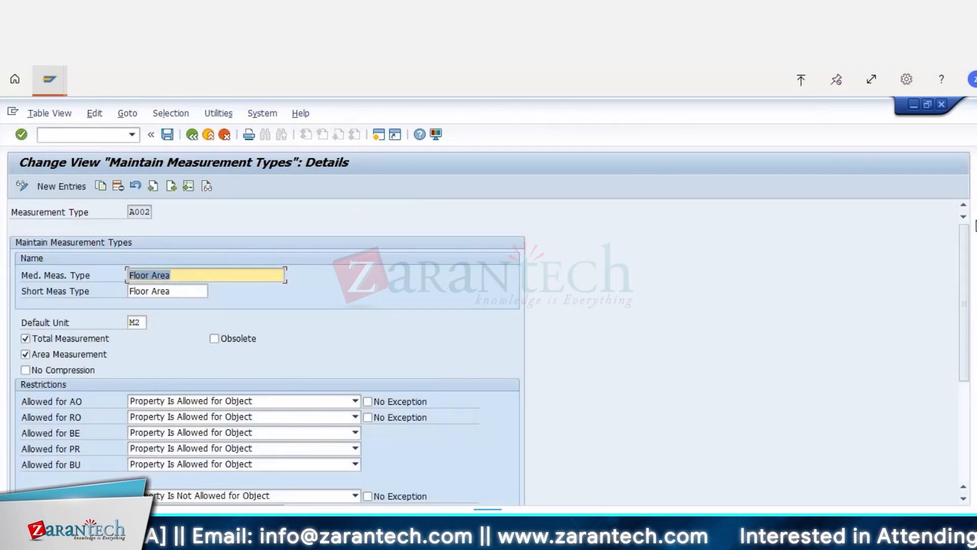
pyautogui.moveTo(964, 252); pyautogui.dragTo(974, 334)
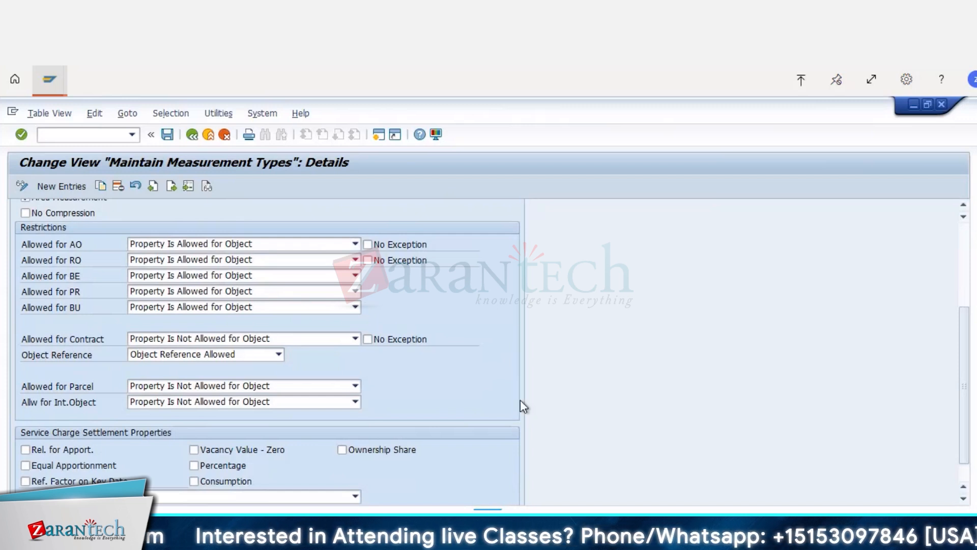
pyautogui.scroll(2, 514, 399)
pyautogui.scroll(1, 26, 239)
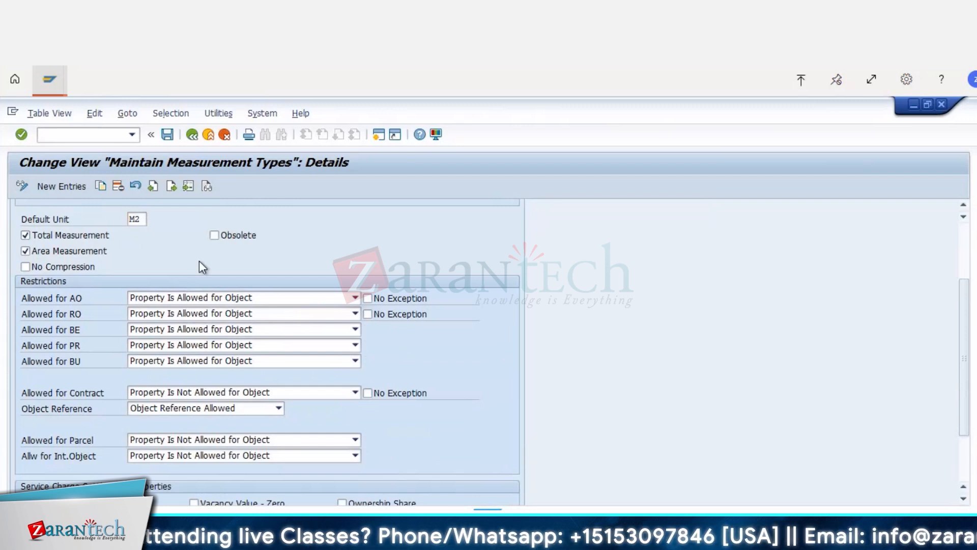
pyautogui.moveTo(962, 280); pyautogui.dragTo(964, 239)
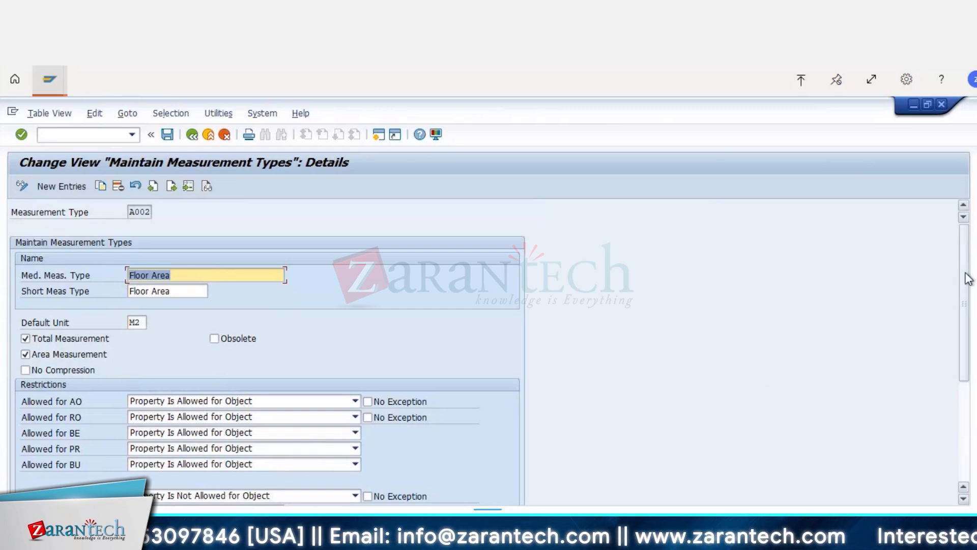
pyautogui.moveTo(969, 279); pyautogui.dragTo(973, 294)
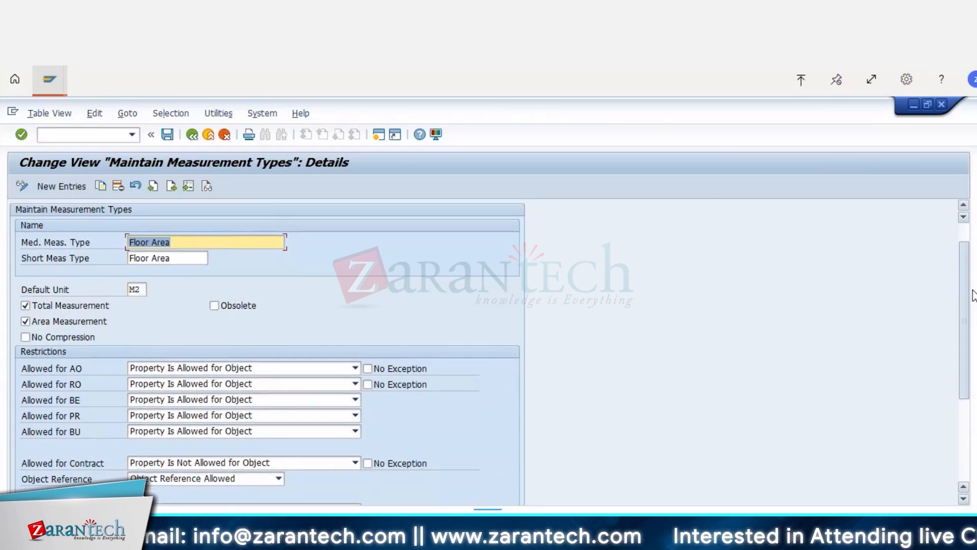
pyautogui.moveTo(972, 298); pyautogui.dragTo(973, 307)
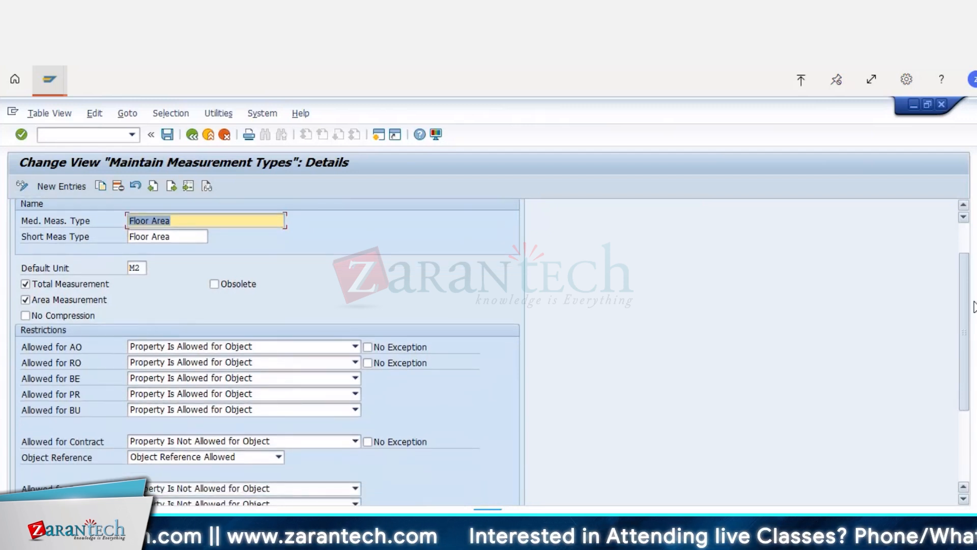
pyautogui.moveTo(974, 307); pyautogui.dragTo(975, 317)
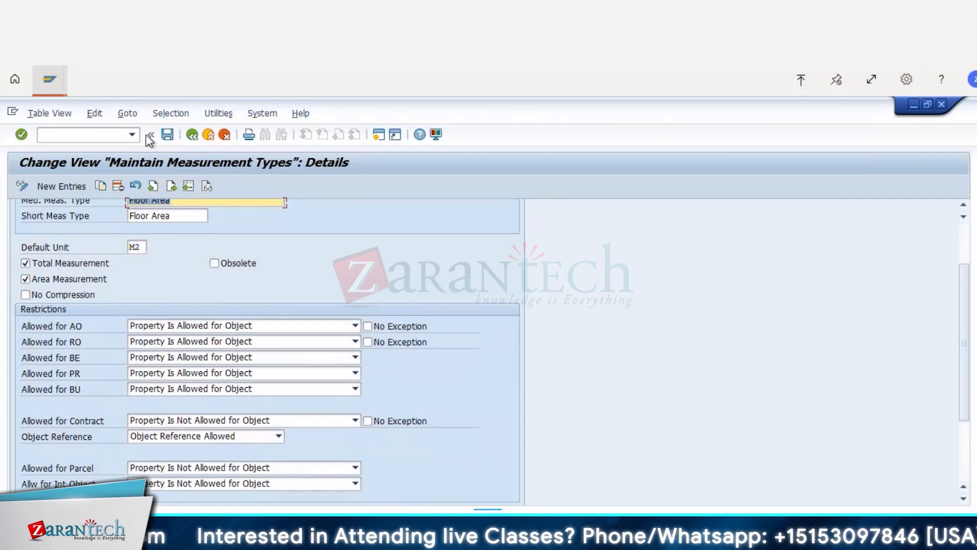
pyautogui.click(193, 135)
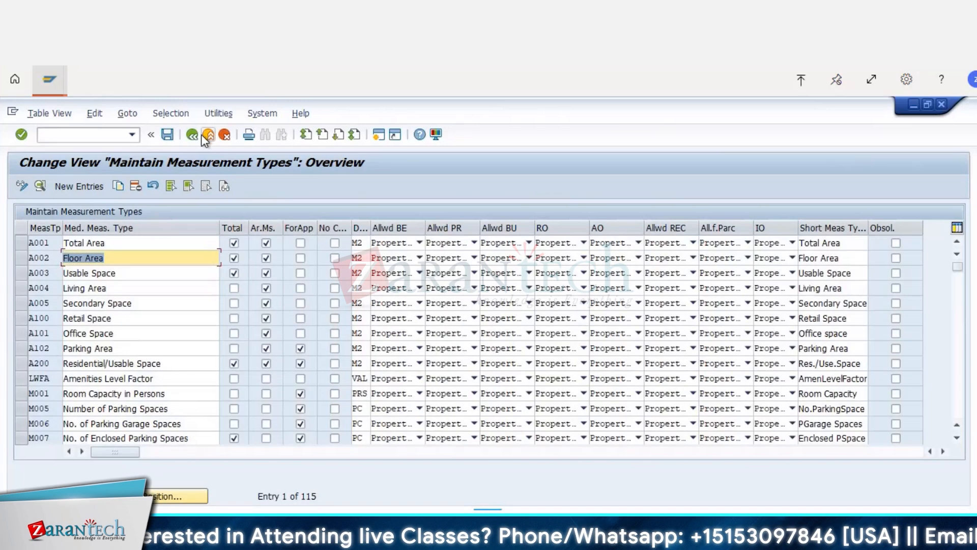
pyautogui.click(192, 135)
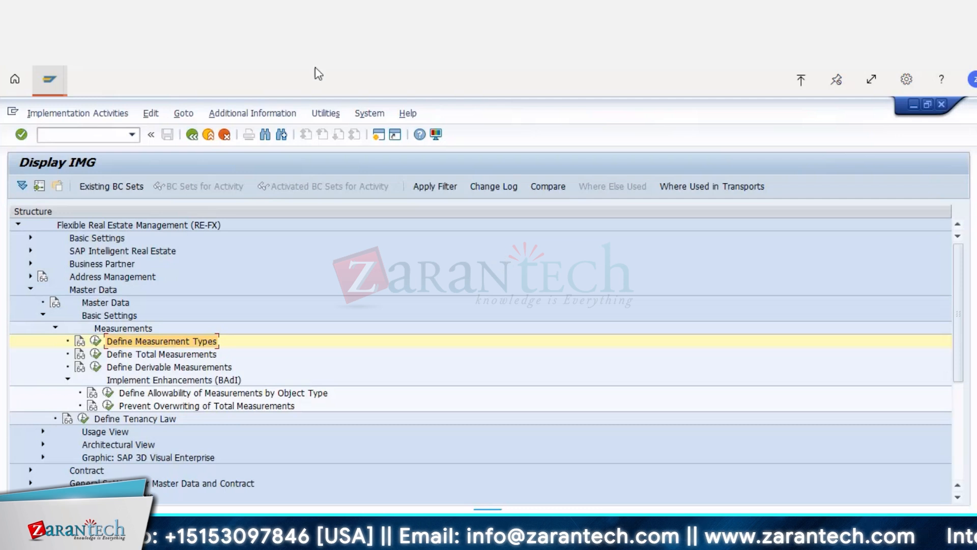
# Step: Switch to the measurements of pooled space 1010/2/2 and display its permitted measurement types
pyautogui.click(49, 79)
pyautogui.click(80, 134)
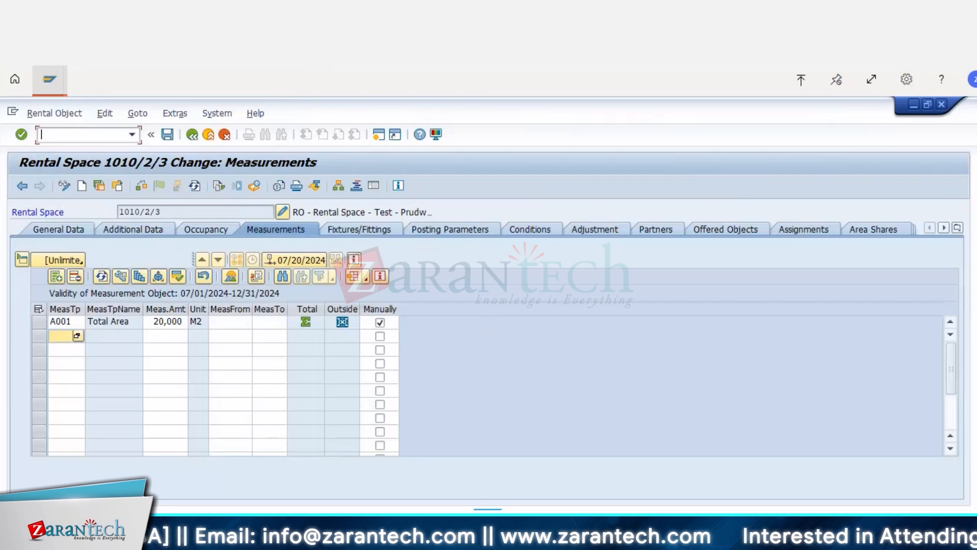
pyautogui.click(207, 135)
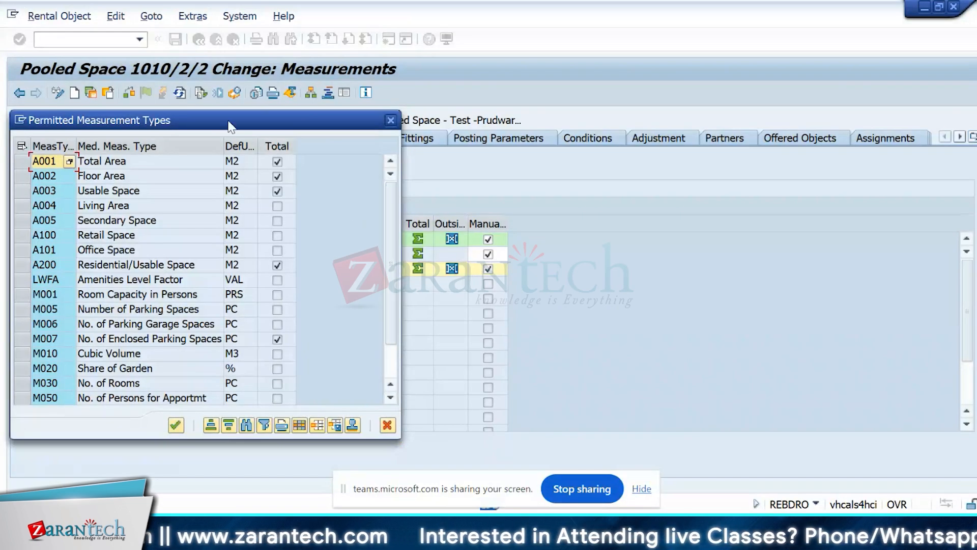
pyautogui.moveTo(229, 126); pyautogui.dragTo(781, 98)
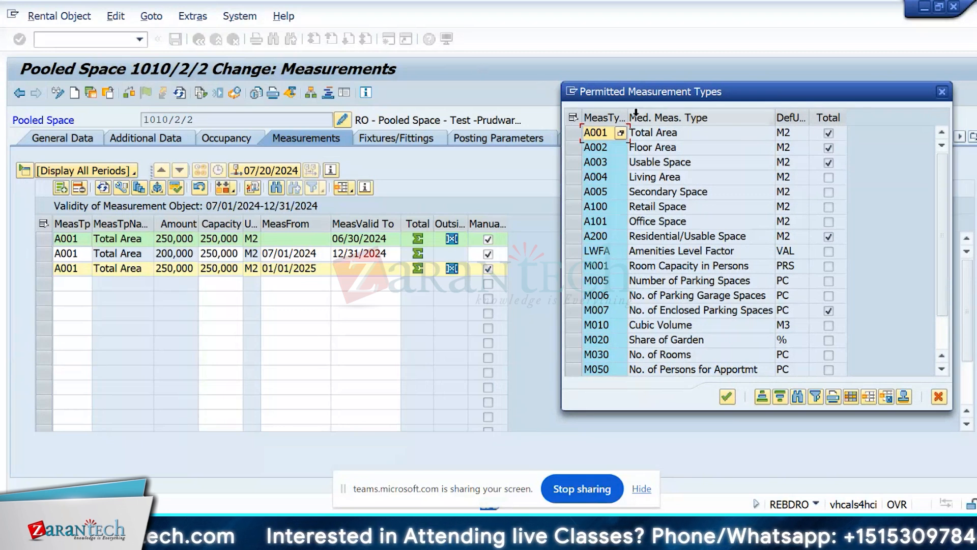
# Step: Move the Permitted Measurement Types list aside and add A002 Floor Area to the measurements of pooled space 1010/2/2
pyautogui.moveTo(690, 94); pyautogui.dragTo(512, 45)
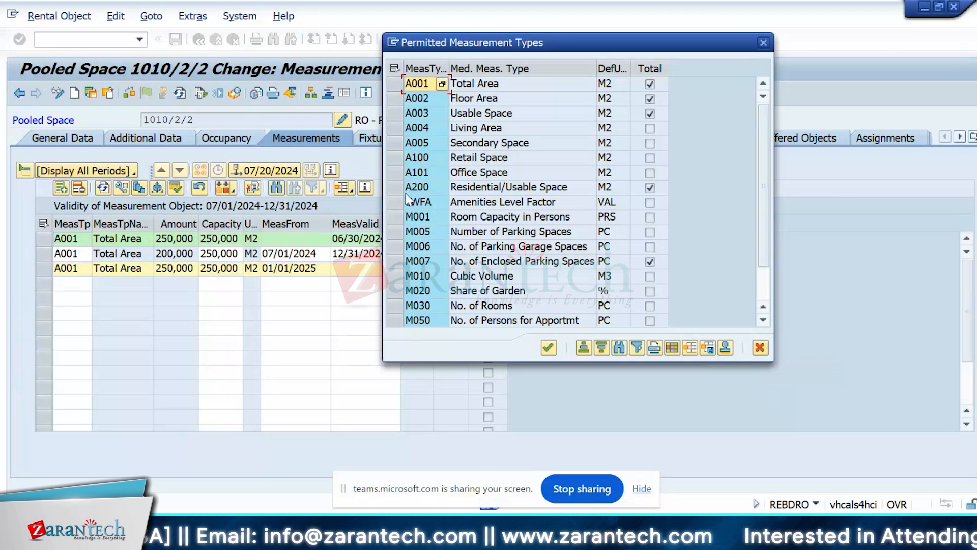
pyautogui.click(398, 98)
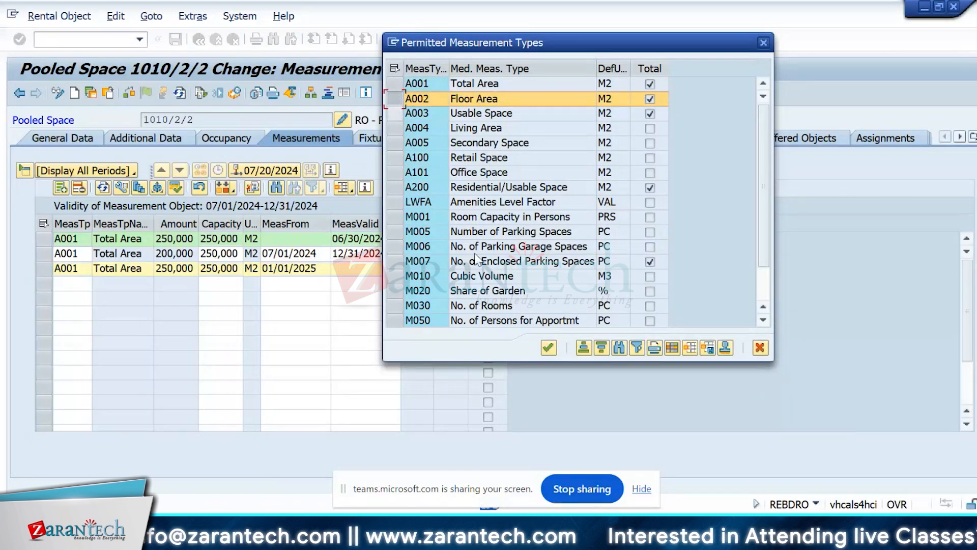
pyautogui.click(549, 349)
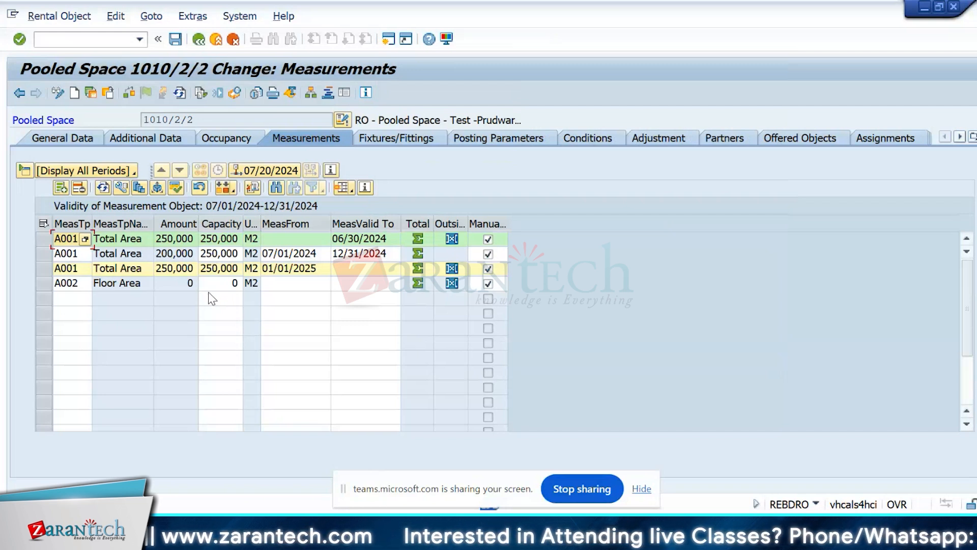
# Step: Set the Floor Area capacity of pooled space 1010/2/2 to 250,000 M2 and save the pooled space
pyautogui.click(239, 284)
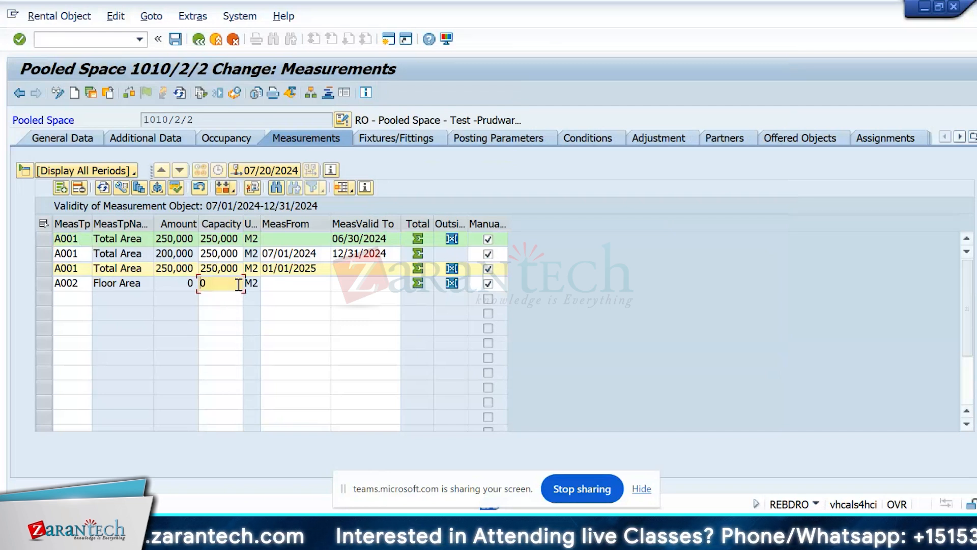
pyautogui.write('250000')
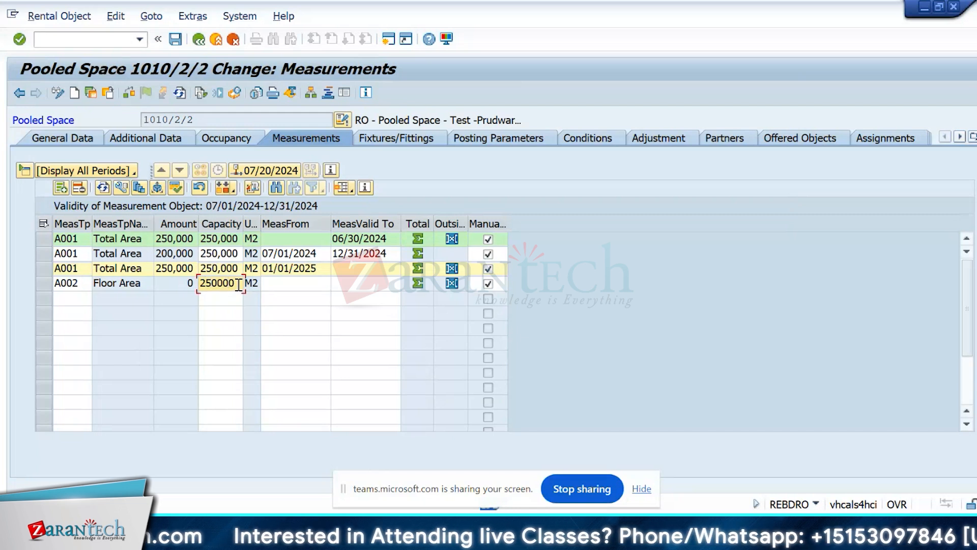
pyautogui.press('Return')
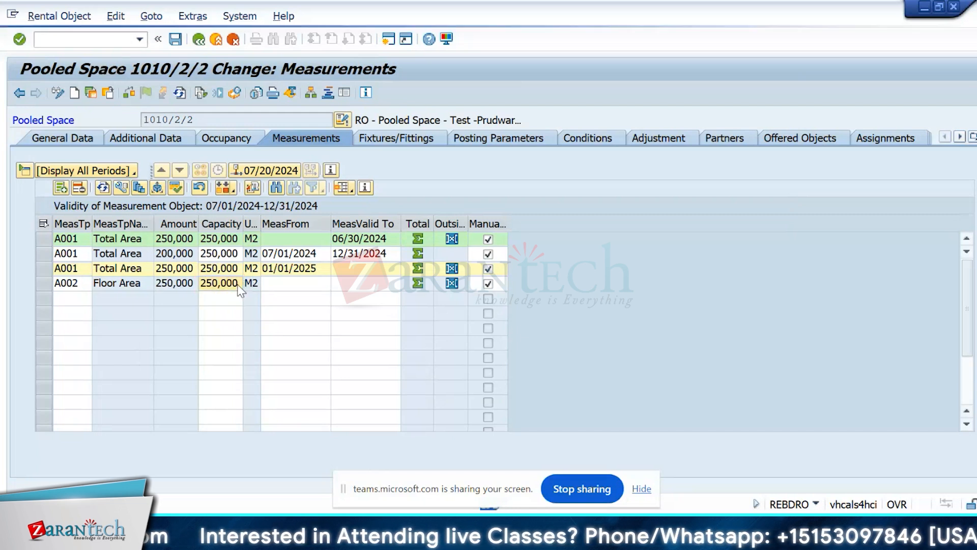
pyautogui.hotkey('ctrl', 's')
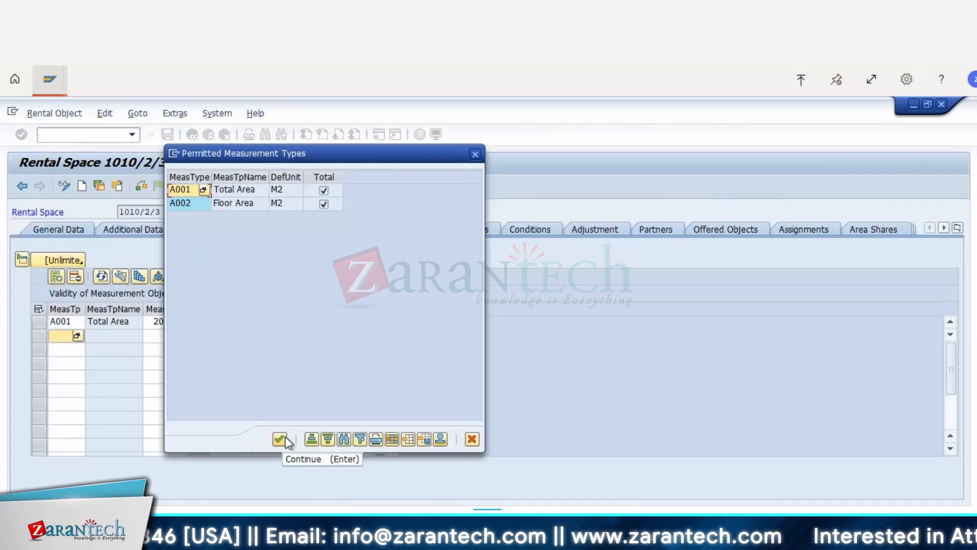
# Step: Check the permitted measurement types for rental space 1010/2/3 and close the list
pyautogui.click(475, 155)
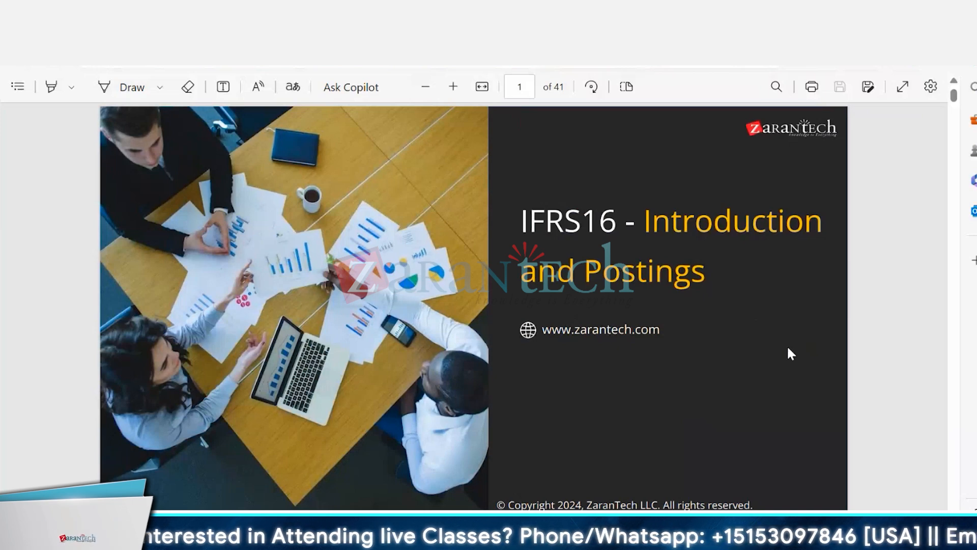
# Step: Switch to the IFRS16 - Introduction and Postings PDF and go to its Agenda page
pyautogui.scroll(-5, 788, 348)
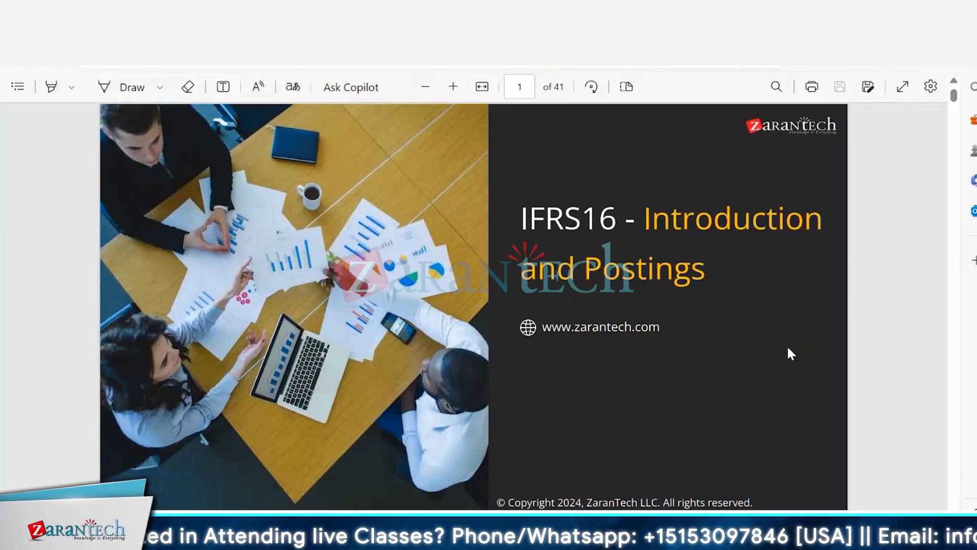
pyautogui.scroll(-8, 791, 354)
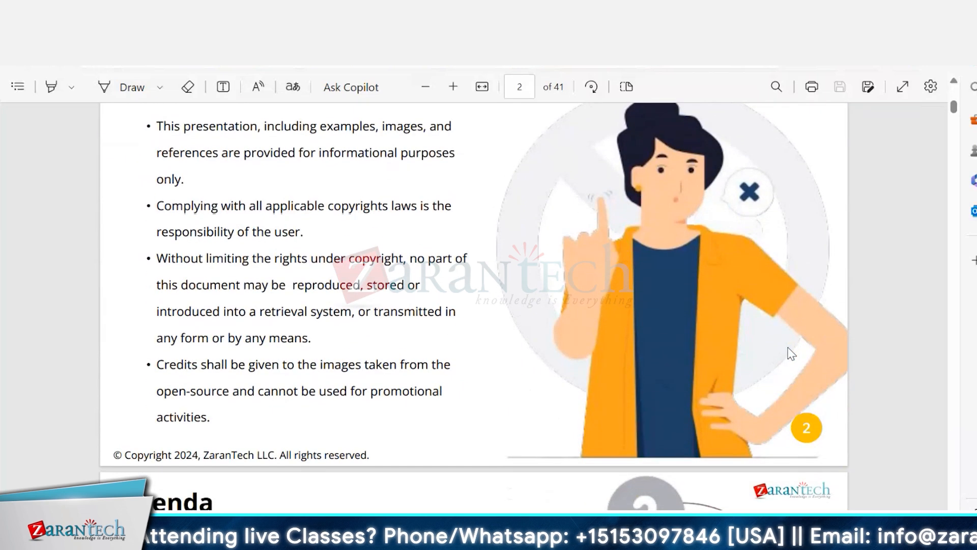
pyautogui.scroll(-3, 790, 354)
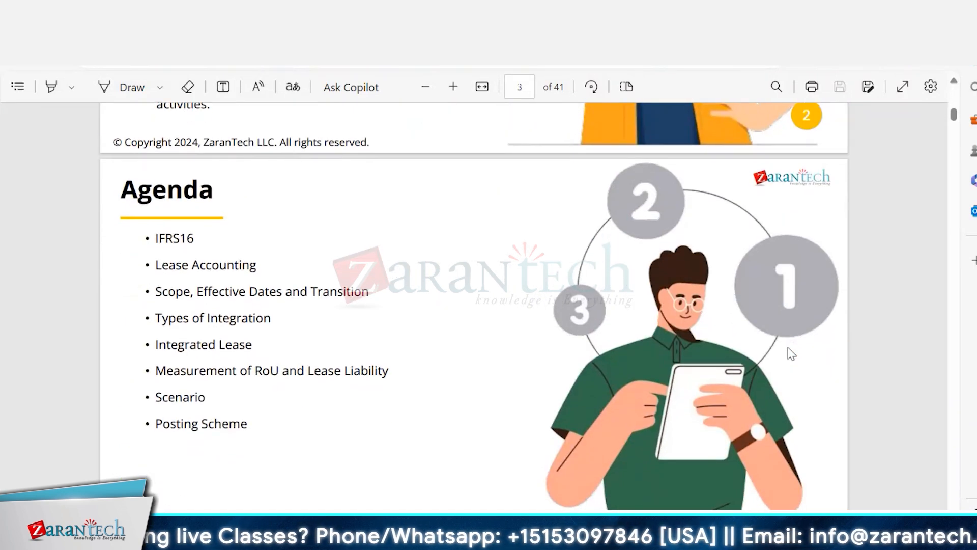
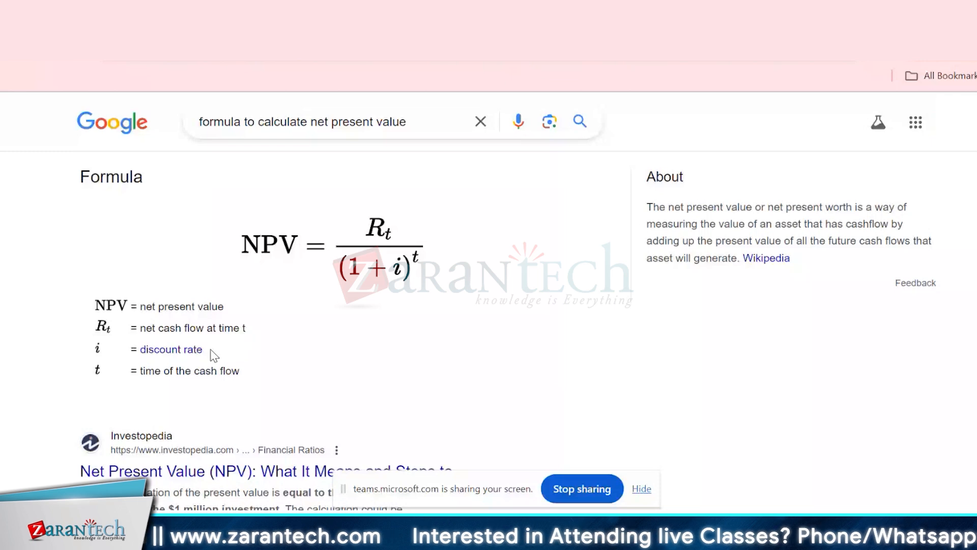
# Step: Examine the net present value and discount rate definitions under the Google NPV formula, comparing them with the PDF's lease example
pyautogui.moveTo(212, 354); pyautogui.dragTo(140, 362)
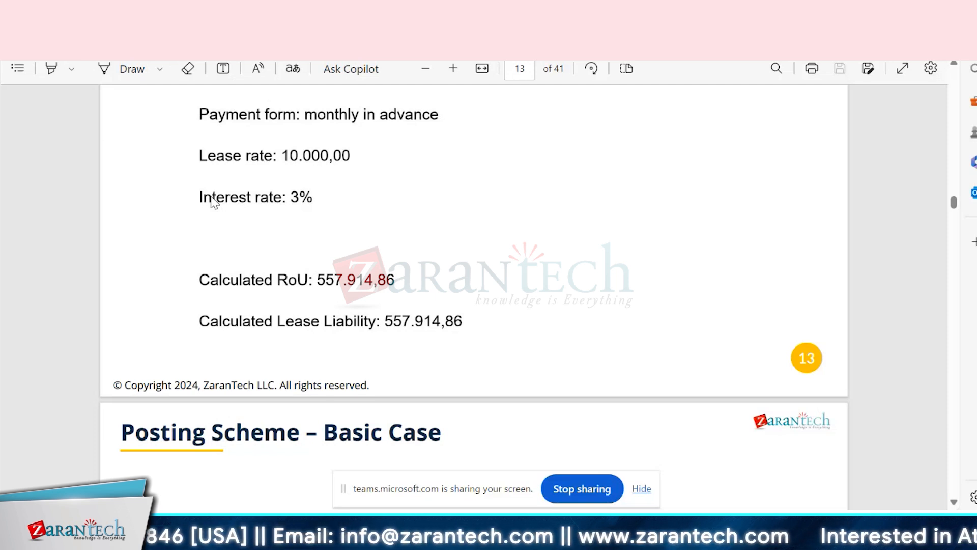
pyautogui.hotkey('alt', 'Tab')
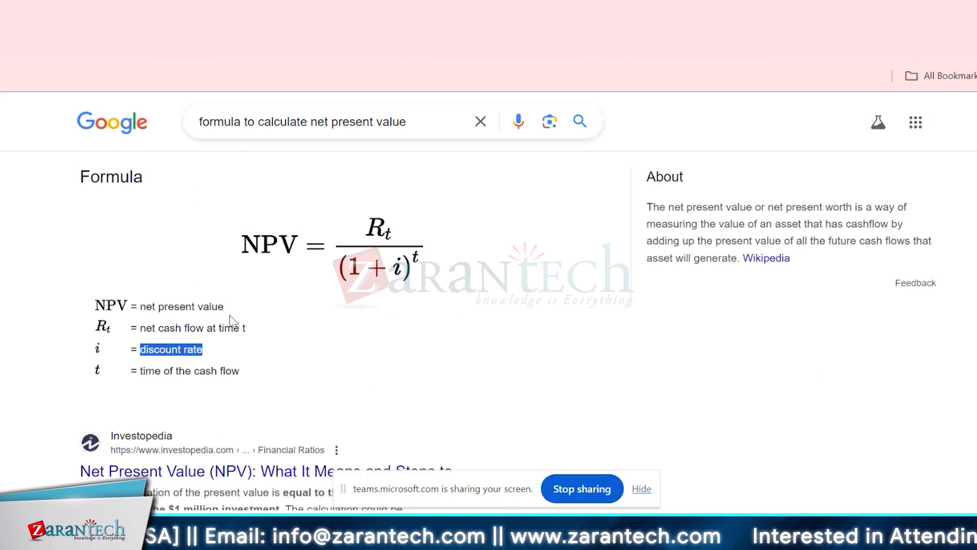
pyautogui.moveTo(227, 307); pyautogui.dragTo(95, 305)
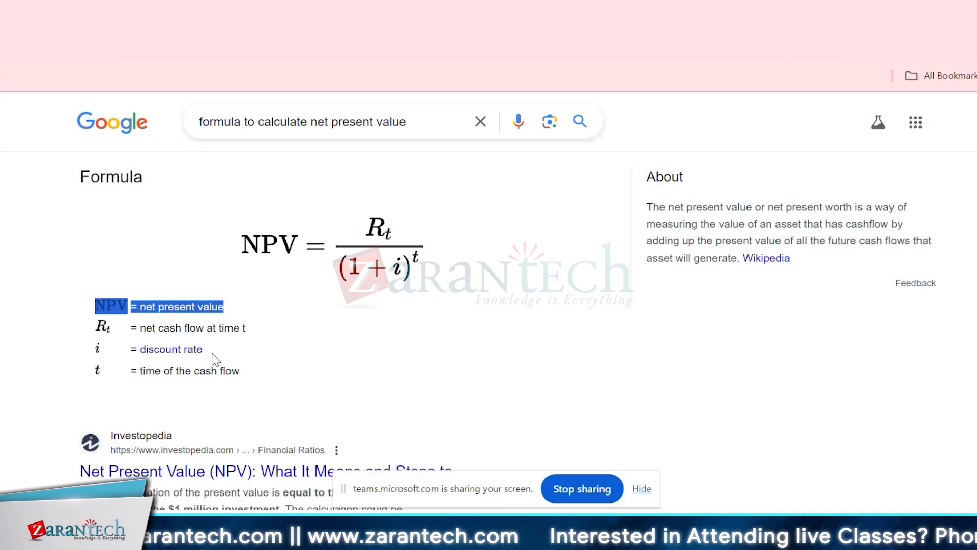
pyautogui.moveTo(203, 351); pyautogui.dragTo(96, 360)
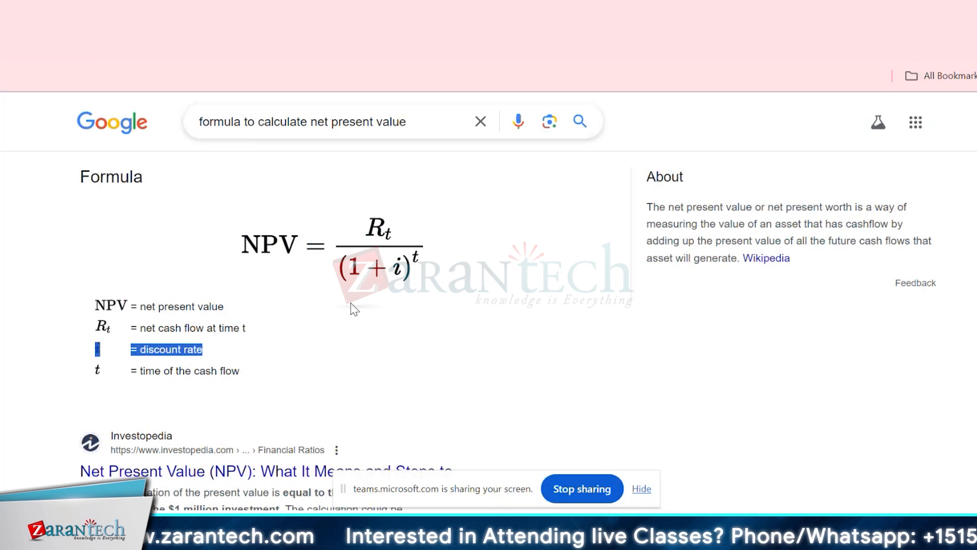
# Step: Switch to the Excel workbook and copy the ROU Asset and Clearing Asset lines from B4:D5 to B7:D8
pyautogui.hotkey('alt', 'Tab')
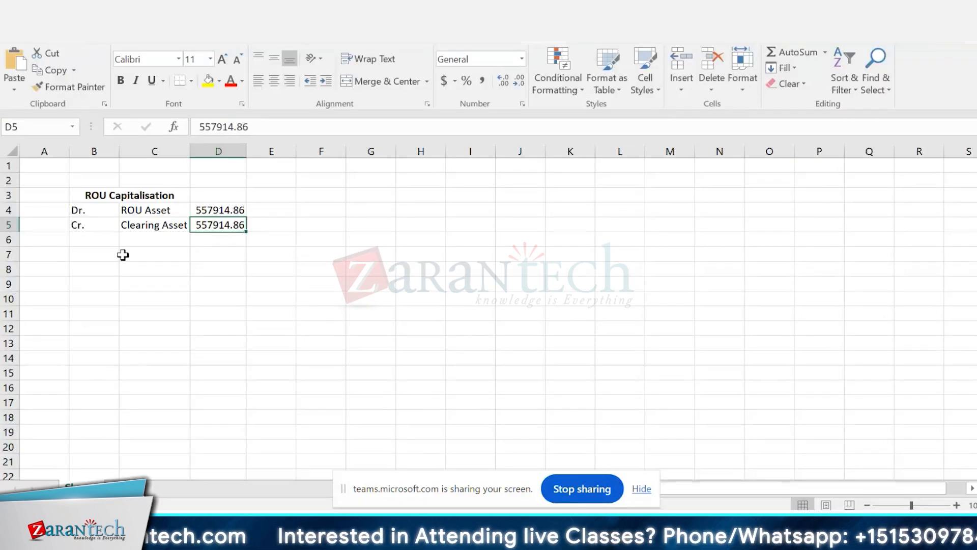
pyautogui.click(102, 258)
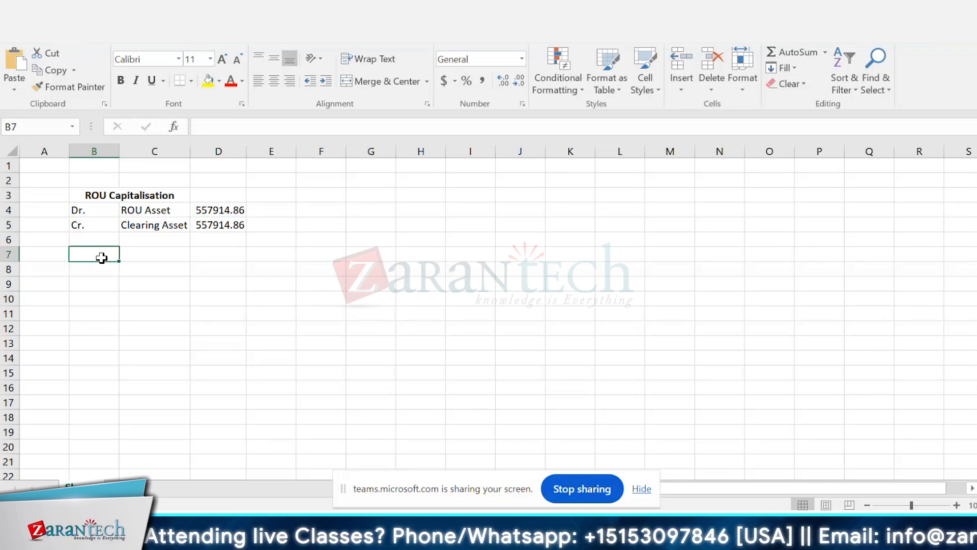
pyautogui.press('Up')
pyautogui.press('Up')
pyautogui.press('Up')
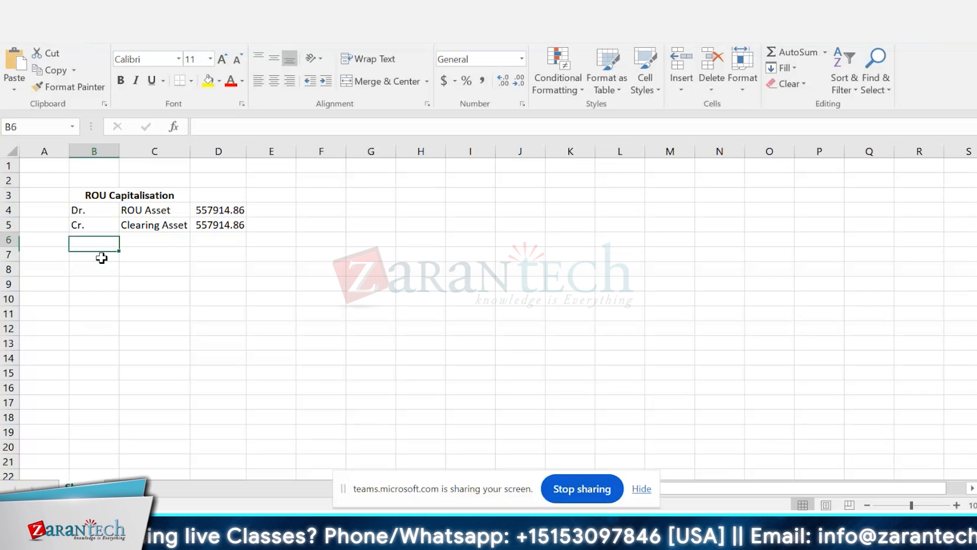
pyautogui.hotkey('shift', 'Right')
pyautogui.hotkey('shift', 'Right')
pyautogui.hotkey('shift', 'Down')
pyautogui.hotkey('ctrl', 'c')
pyautogui.click(102, 258)
pyautogui.hotkey('ctrl', 'v')
pyautogui.press('Up')
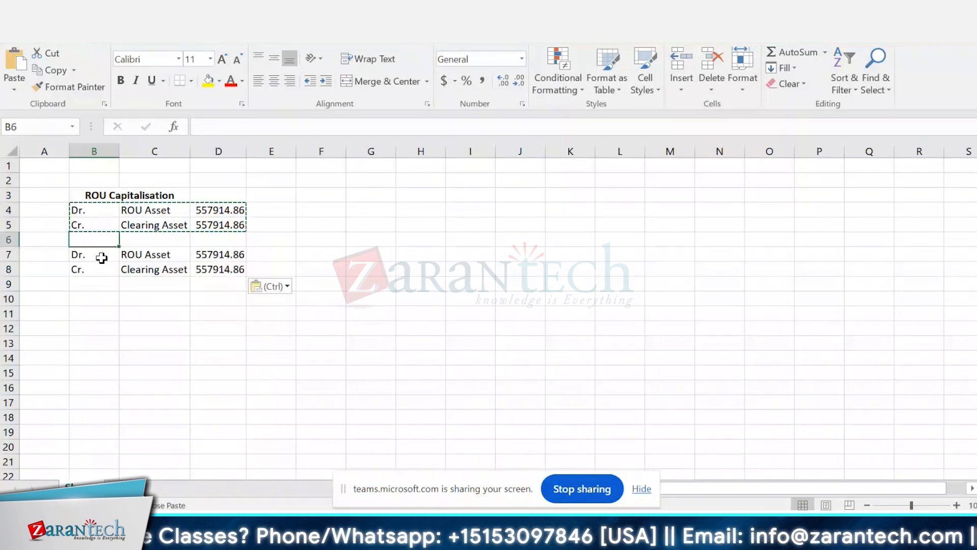
# Step: Move Clearing Asset to the second entry's debit line in C7 and enter "Lease Liabilty" as the credit account in C8
pyautogui.press('Down')
pyautogui.press('Down')
pyautogui.press('Right')
pyautogui.hotkey('ctrl', 'c')
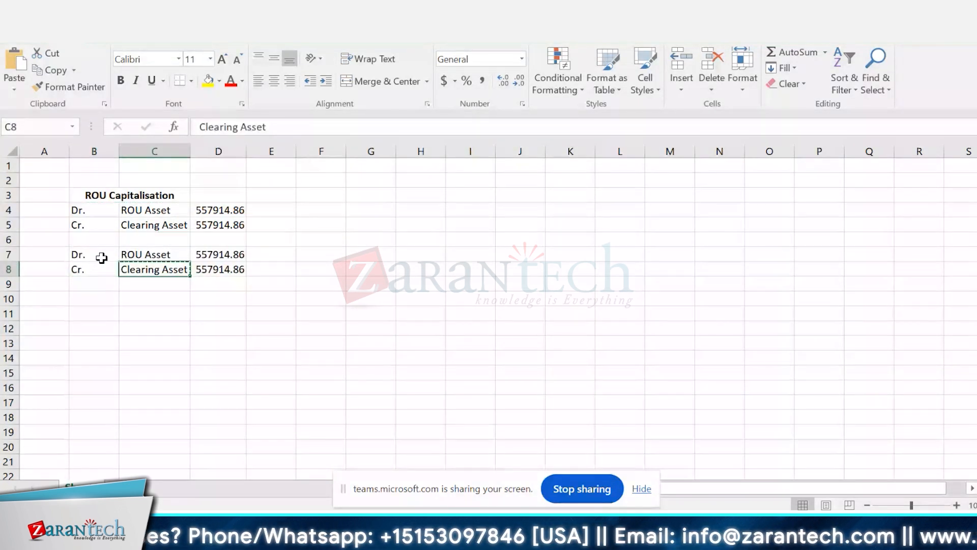
pyautogui.press('Up')
pyautogui.hotkey('ctrl', 'v')
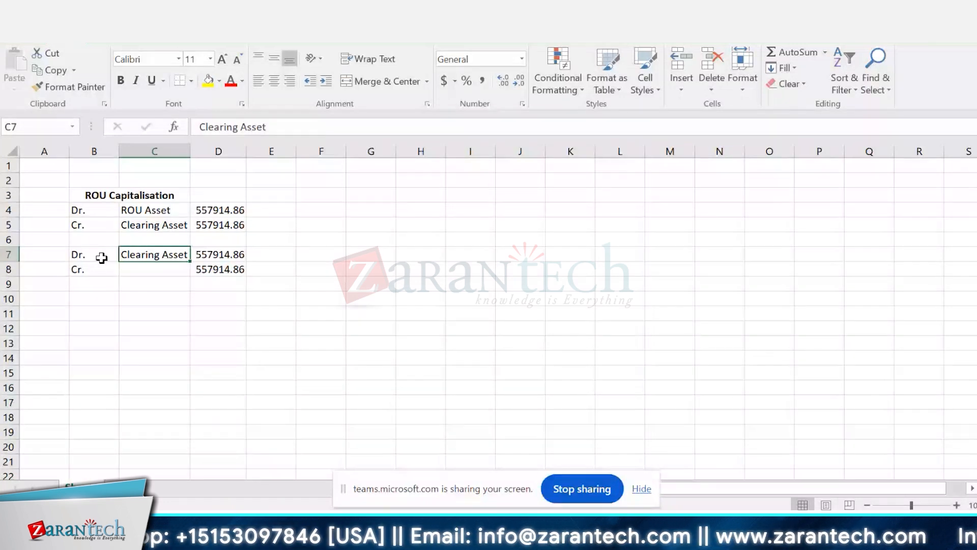
pyautogui.press('Down')
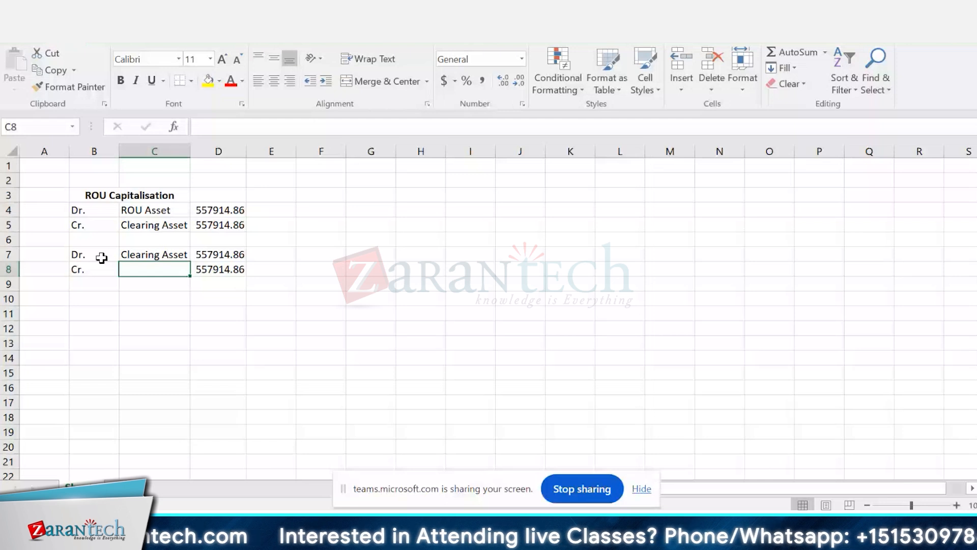
pyautogui.write('Lease Liabilty')
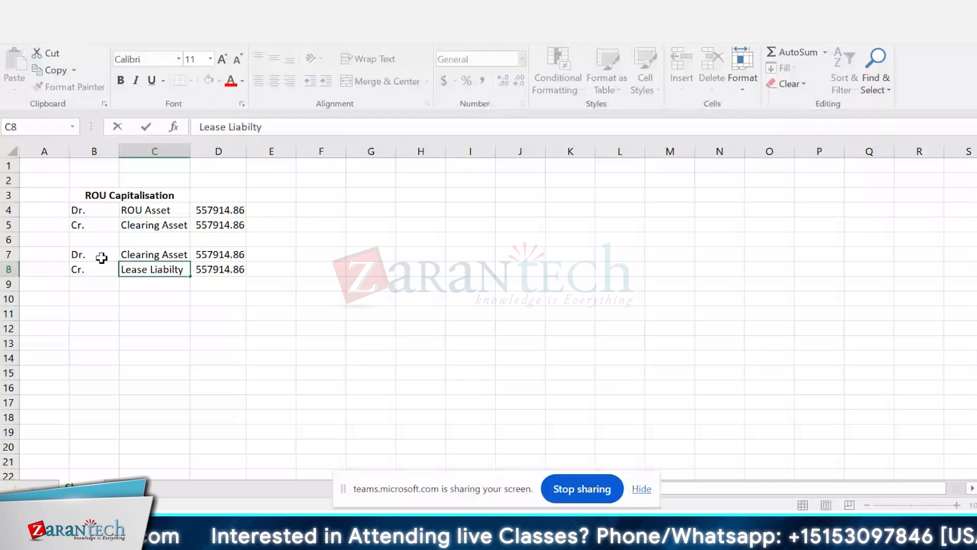
pyautogui.press('Return')
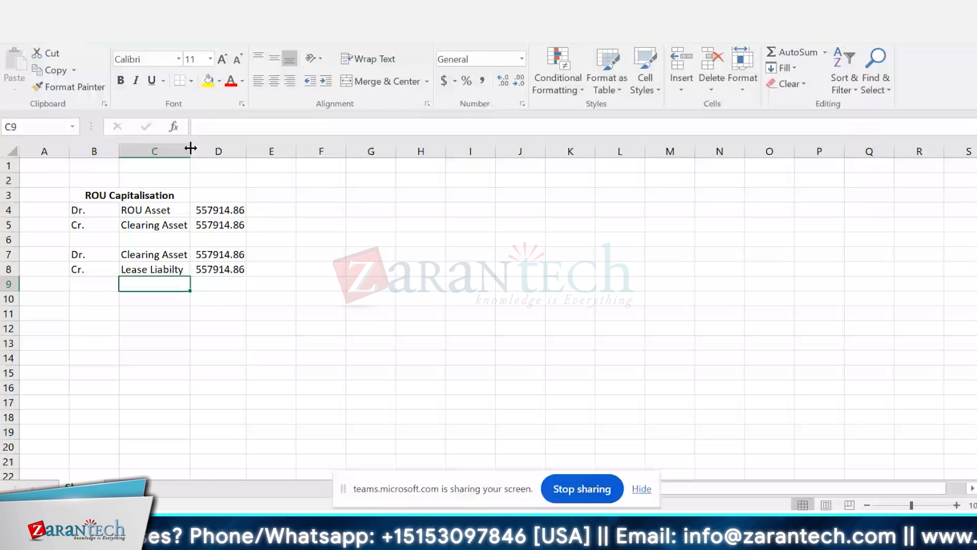
# Step: Widen column C and merge and center the ROU Capitalisation heading across B3:D3
pyautogui.click(180, 266)
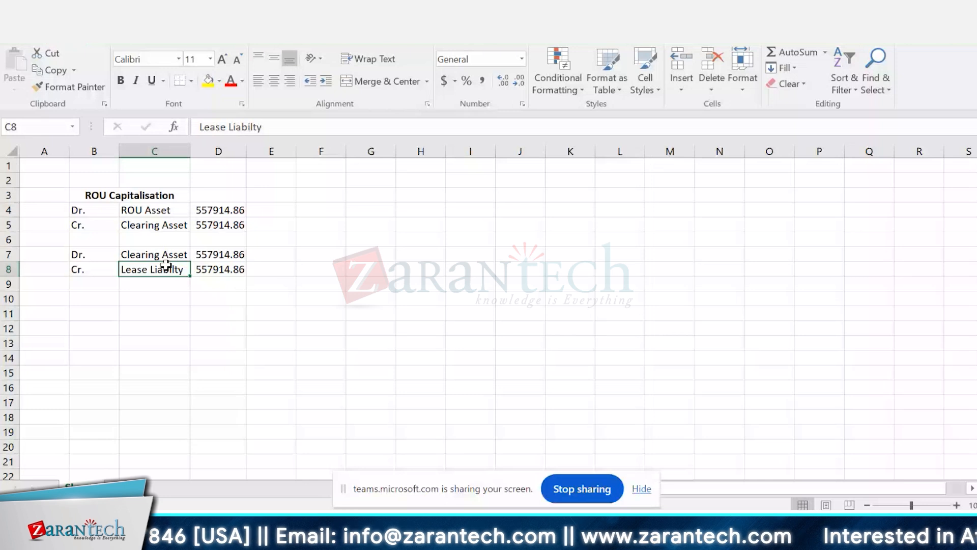
pyautogui.moveTo(190, 151); pyautogui.dragTo(221, 152)
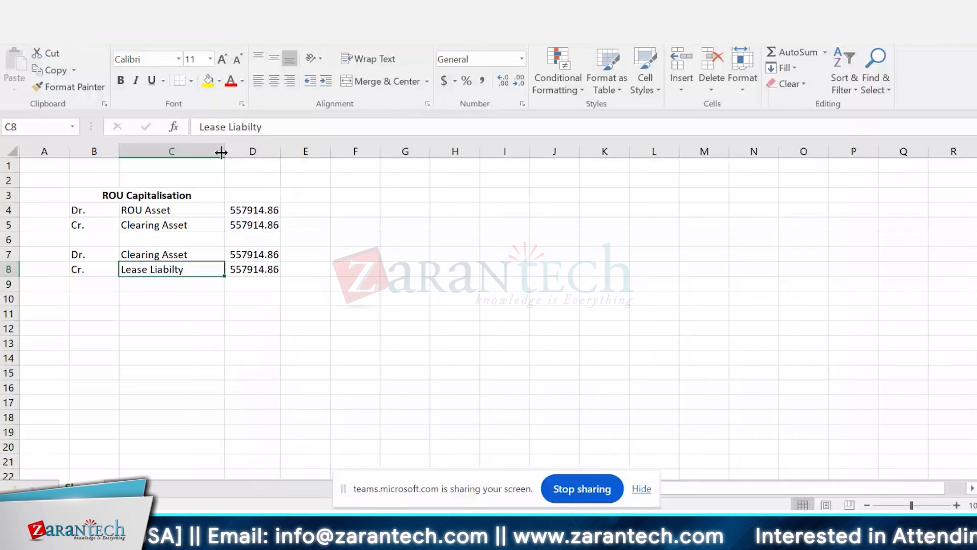
pyautogui.click(265, 191)
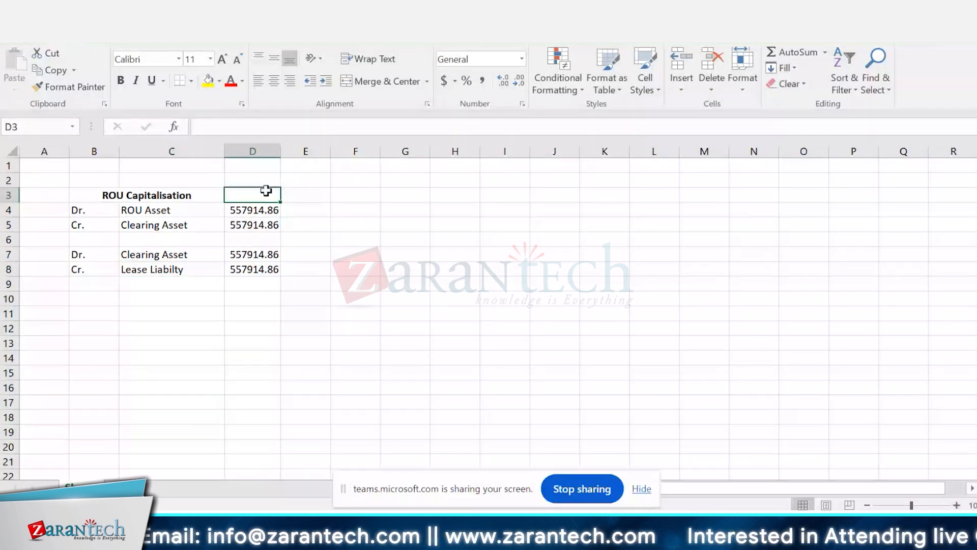
pyautogui.hotkey('shift', 'Left')
pyautogui.hotkey('shift', 'Left')
pyautogui.click(377, 81)
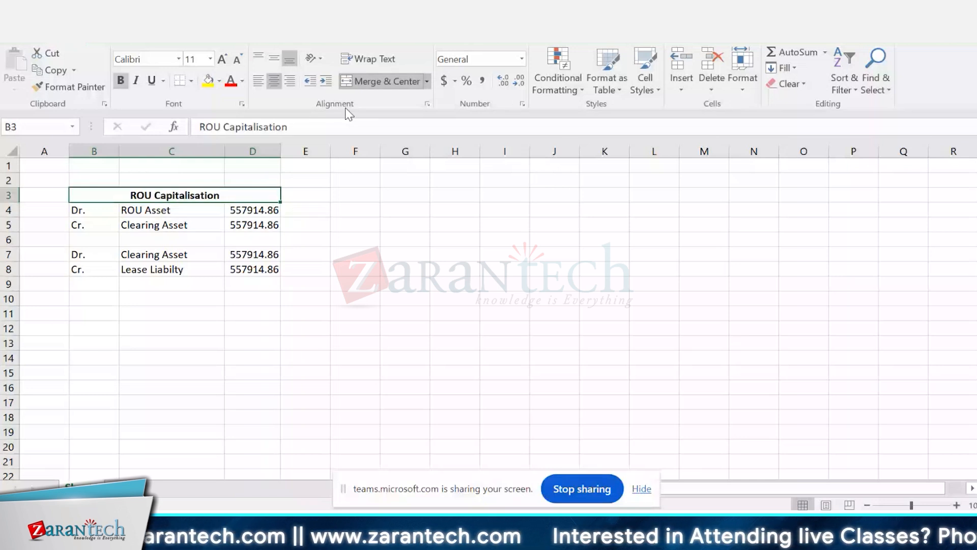
# Step: Apply borders to all cells of the ROU Capitalisation table in B3:D8
pyautogui.keyDown('shift'); pyautogui.click(158, 275); pyautogui.keyUp('shift')
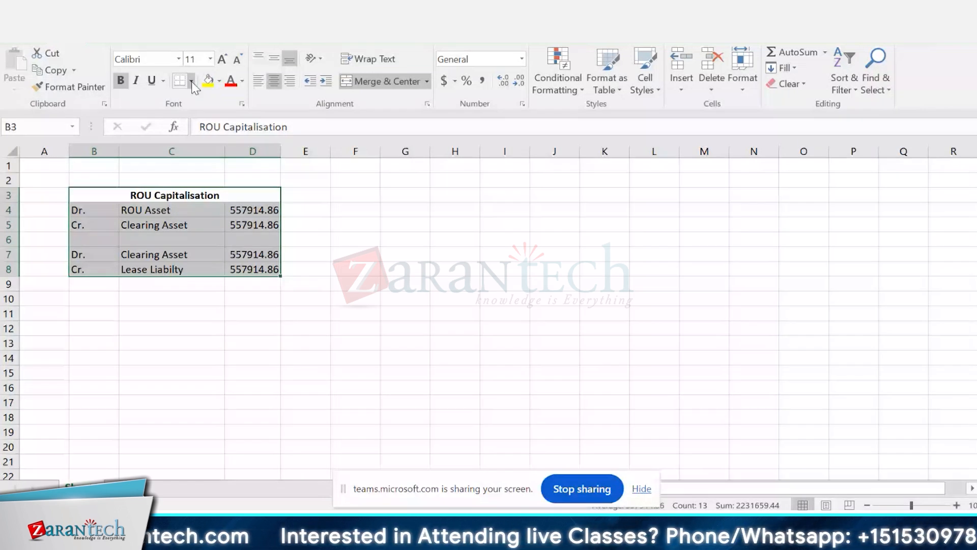
pyautogui.click(521, 329)
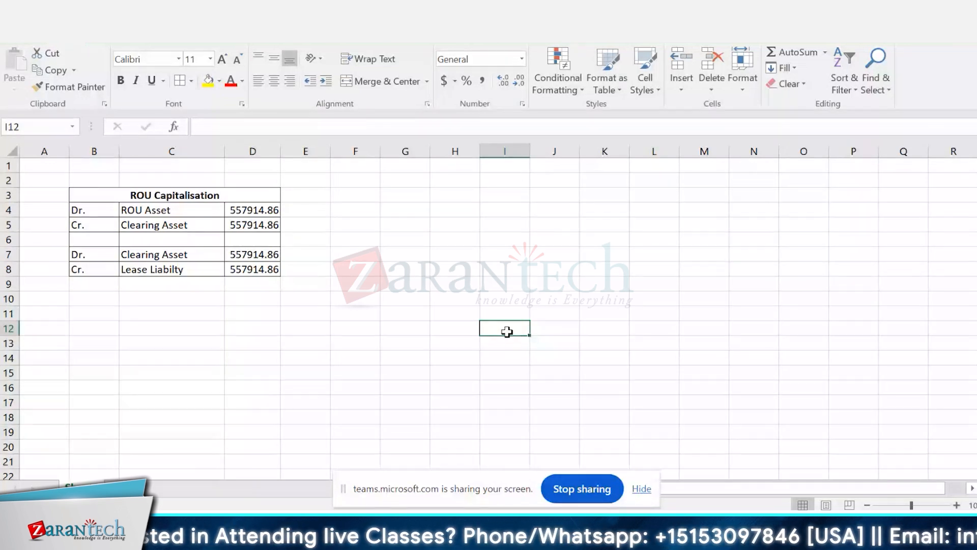
pyautogui.click(92, 302)
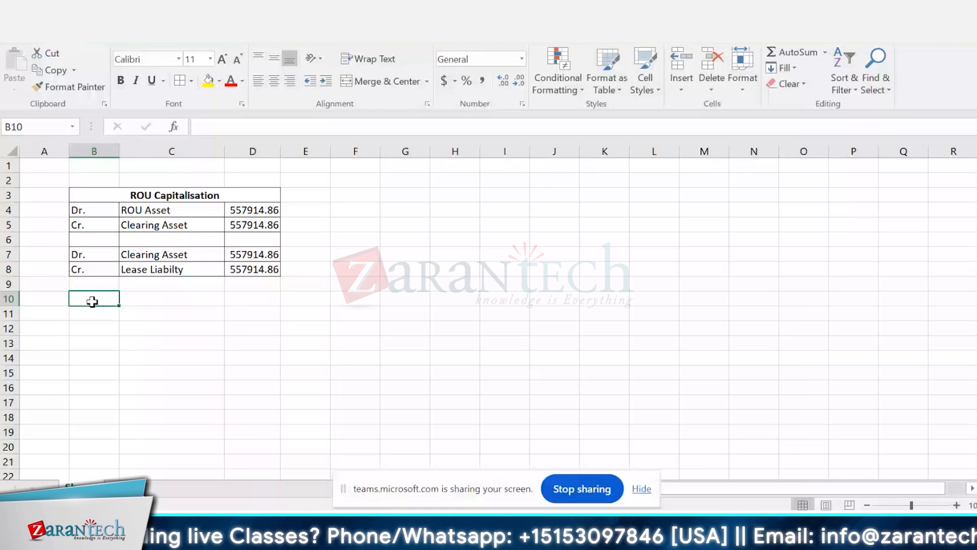
# Step: Fill both Clearing Asset lines, B5:D5 and B7:D7, with yellow
pyautogui.moveTo(87, 225); pyautogui.dragTo(163, 225)
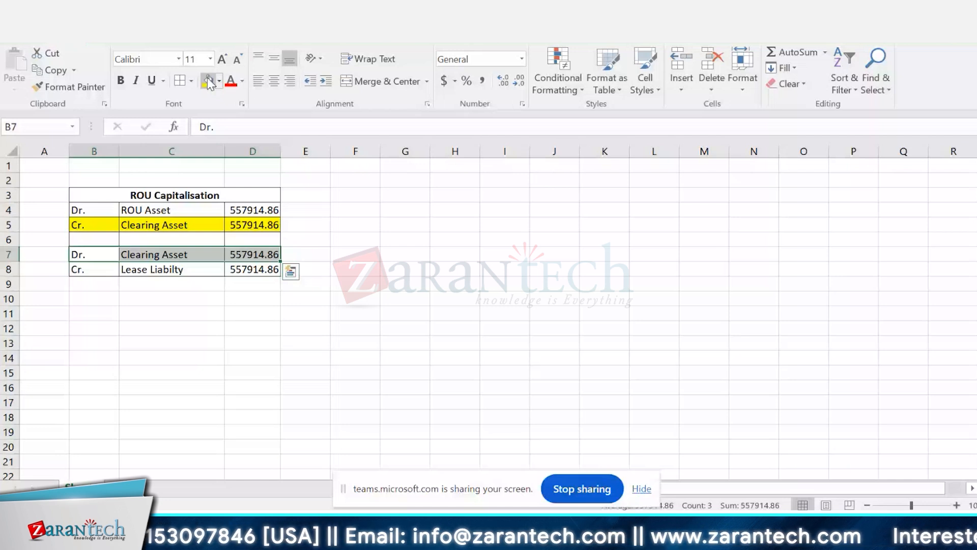
pyautogui.click(208, 80)
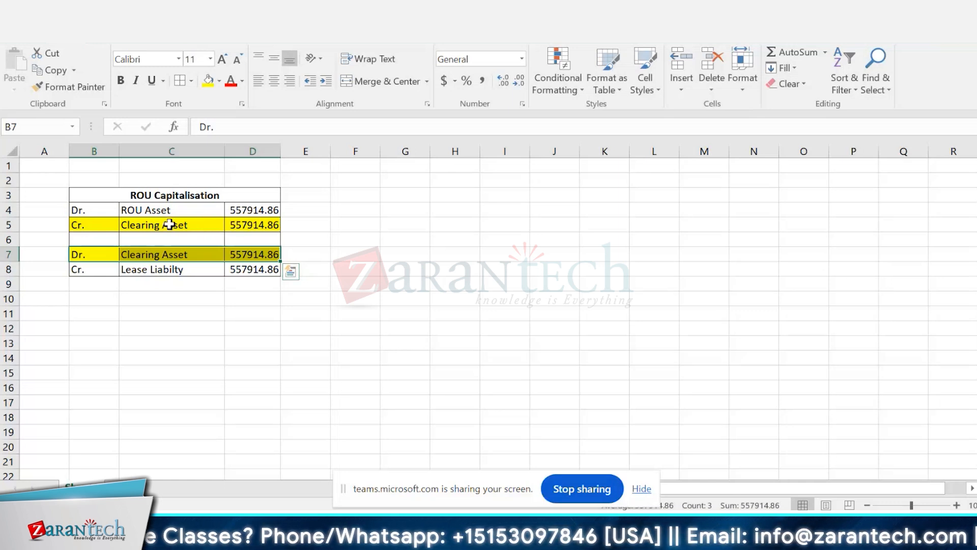
pyautogui.click(100, 240)
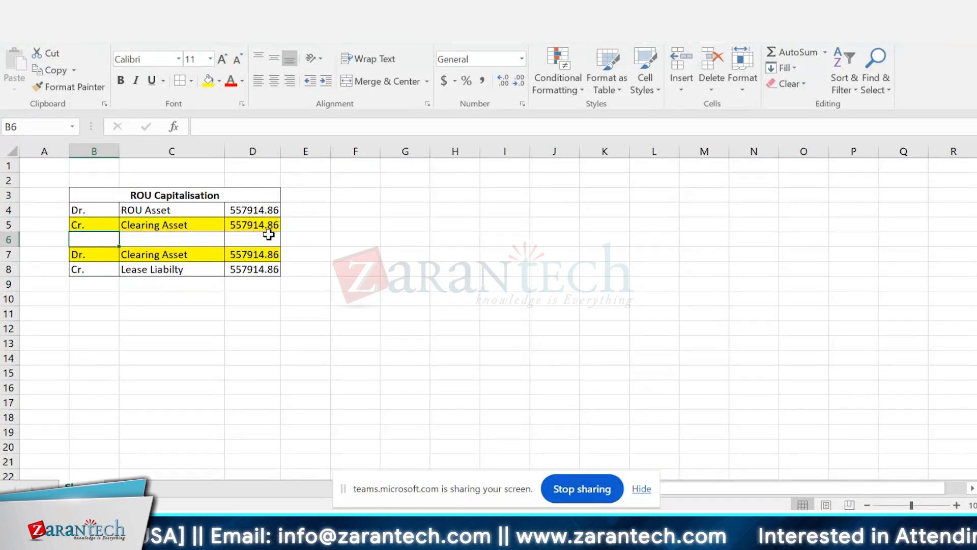
pyautogui.moveTo(45, 180); pyautogui.dragTo(318, 279)
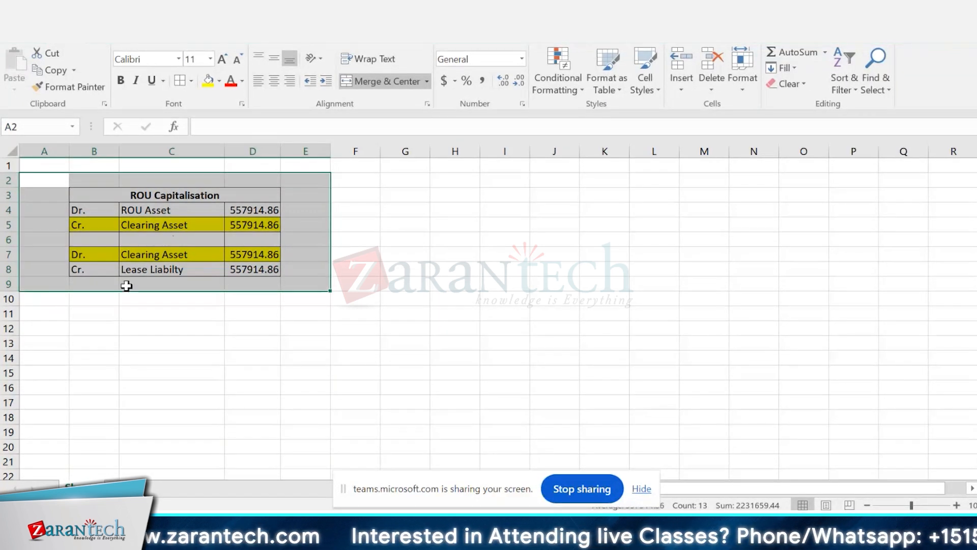
# Step: Merge and center B10:D10 and enter the heading "Interest Expense"
pyautogui.click(105, 300)
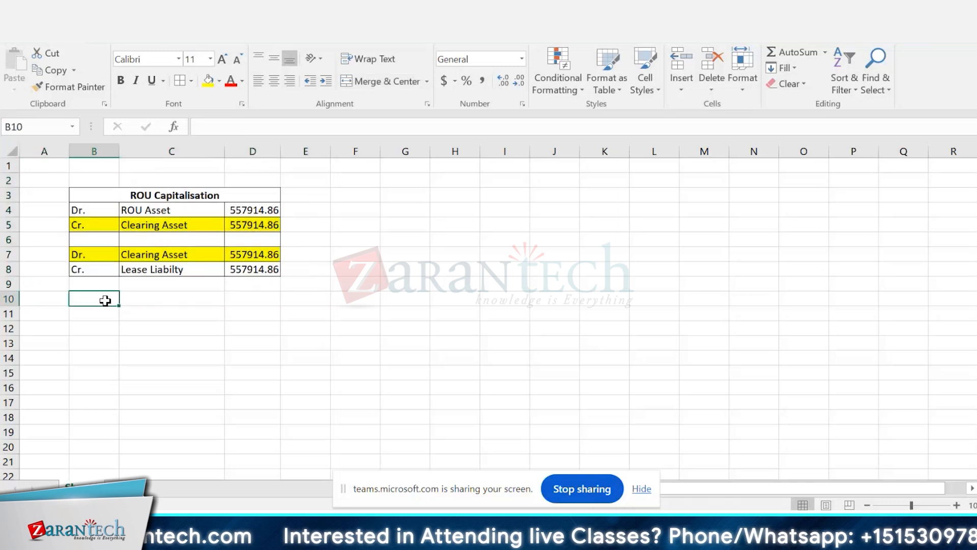
pyautogui.moveTo(105, 301); pyautogui.dragTo(255, 300)
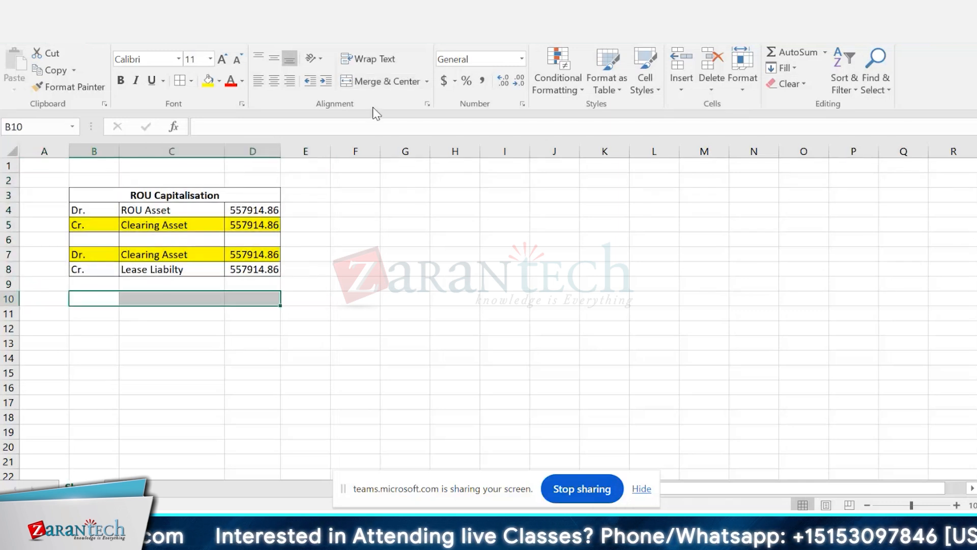
pyautogui.click(386, 82)
pyautogui.write('Inter')
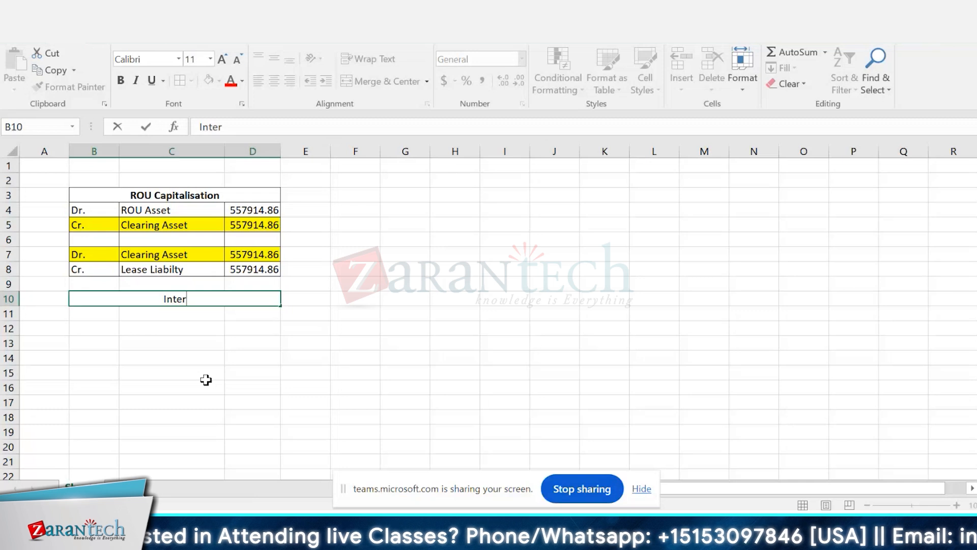
pyautogui.write('est ')
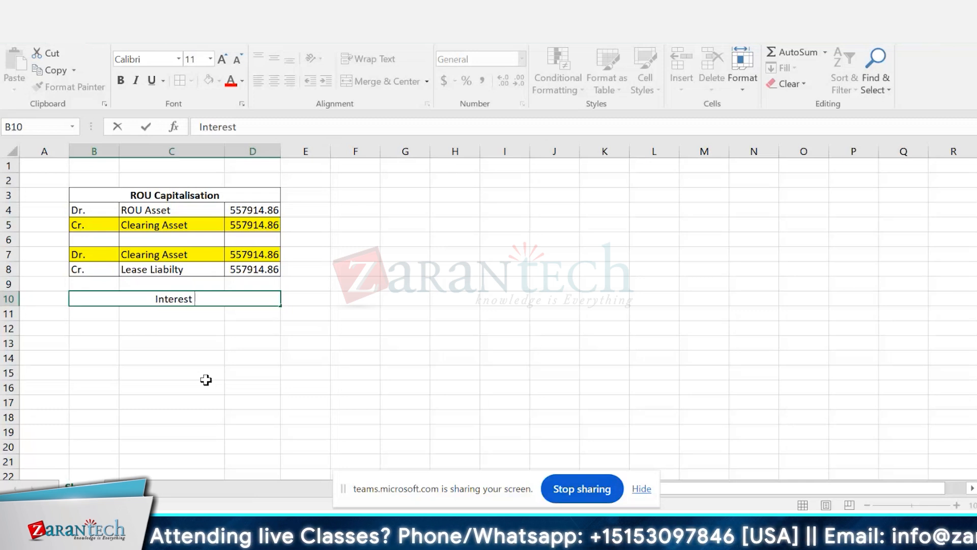
pyautogui.write('Expense')
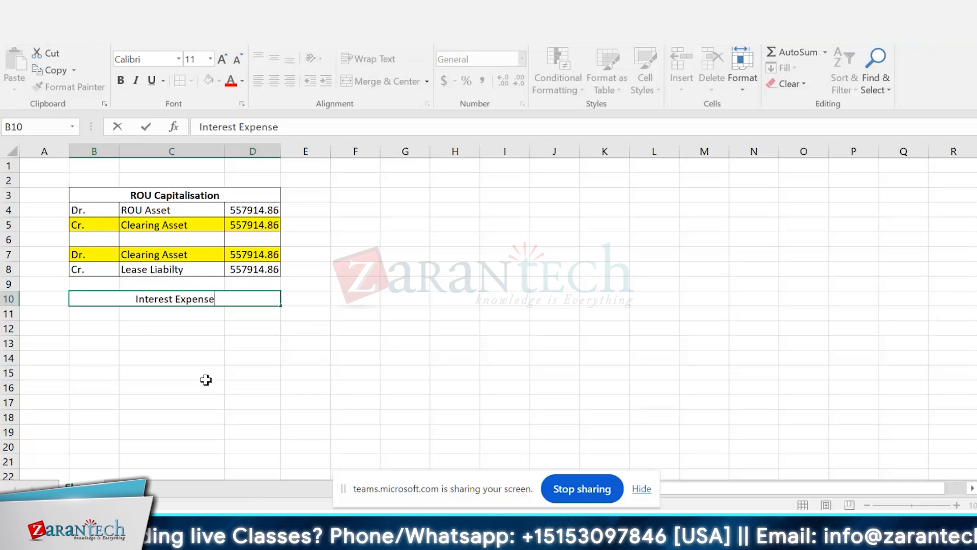
pyautogui.press('Return')
# Step: Start the debit line in row 11 with "Dr." in B11 and the account "Interest Expense" in C11
pyautogui.write('Dr.')
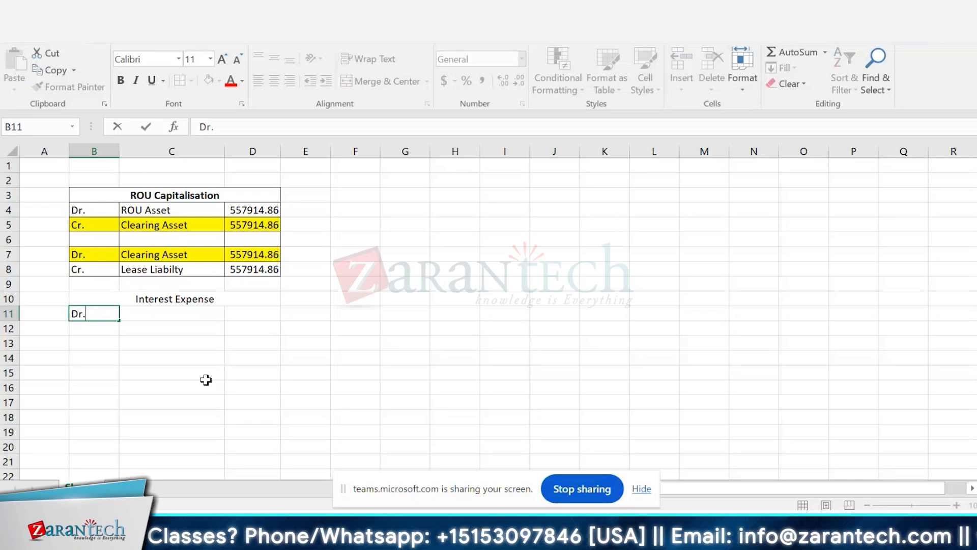
pyautogui.press('Tab')
pyautogui.write('Inte')
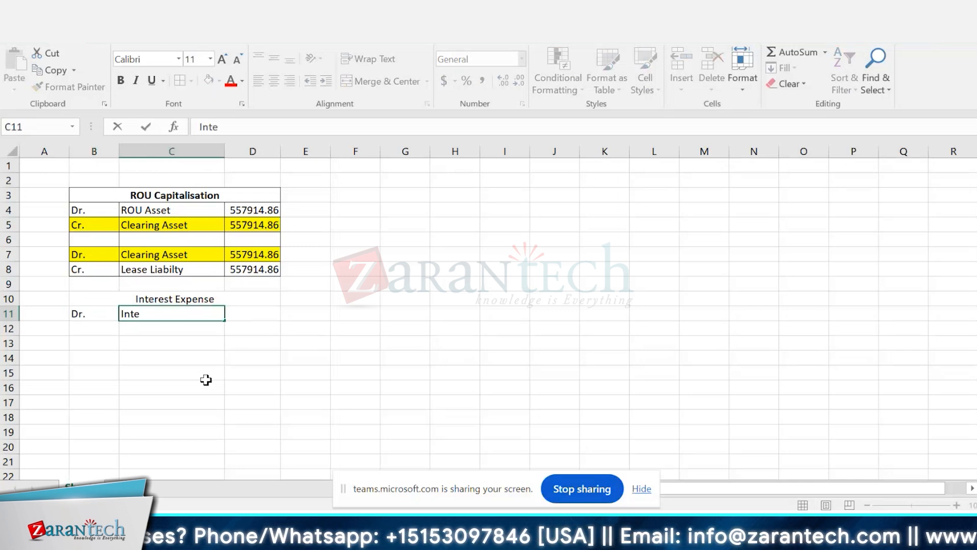
pyautogui.write('rest Ex')
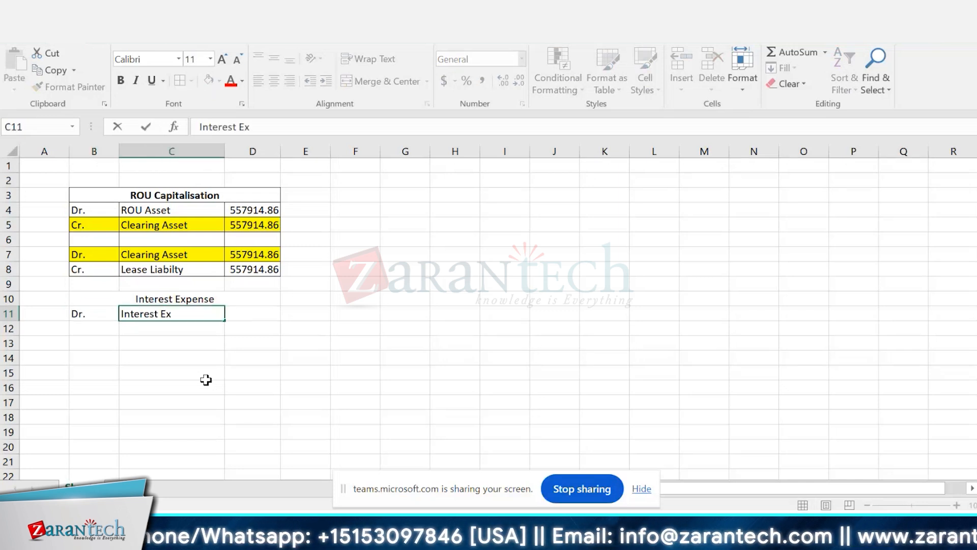
pyautogui.write('pense')
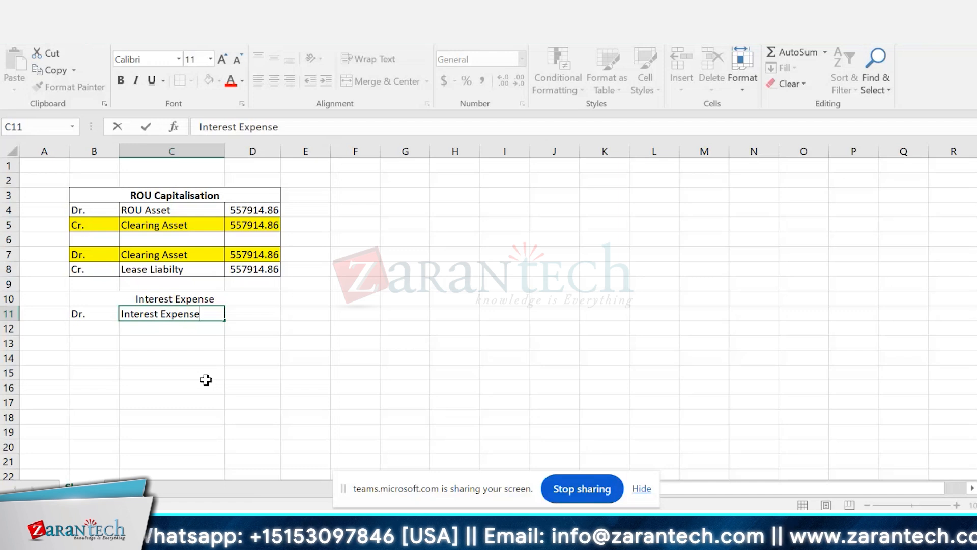
pyautogui.press('Tab')
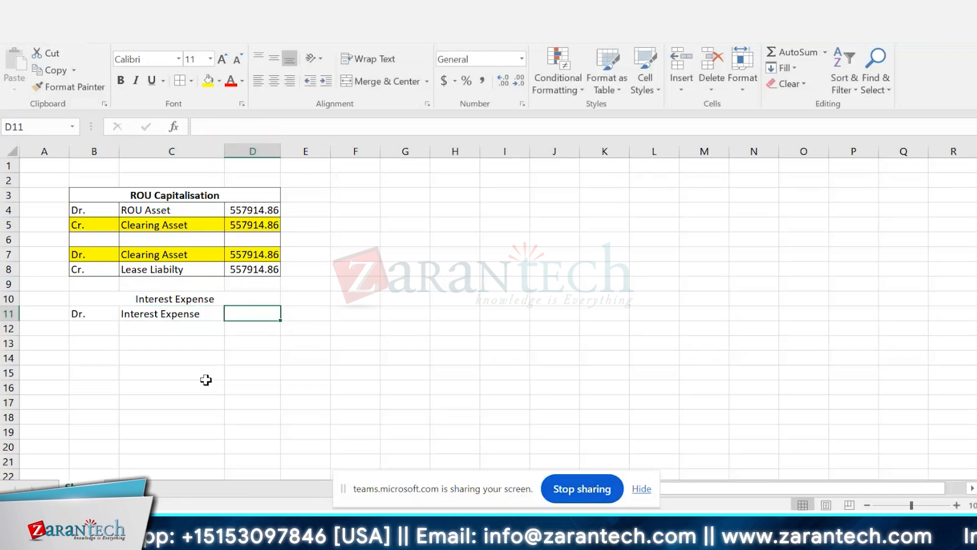
# Step: Enter 1100 in D11 as the interest expense debit amount
pyautogui.write('2')
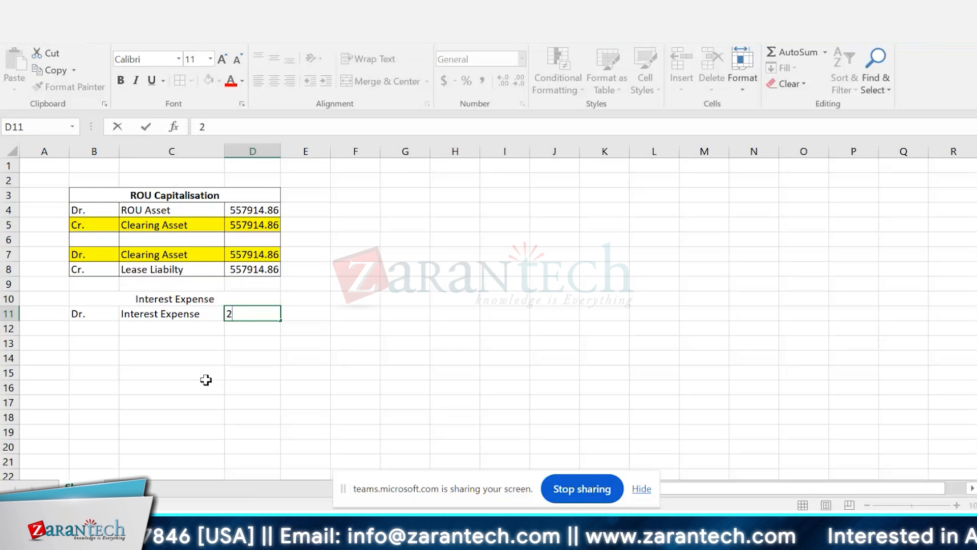
pyautogui.write('900')
pyautogui.press('BackSpace')
pyautogui.press('BackSpace')
pyautogui.press('BackSpace')
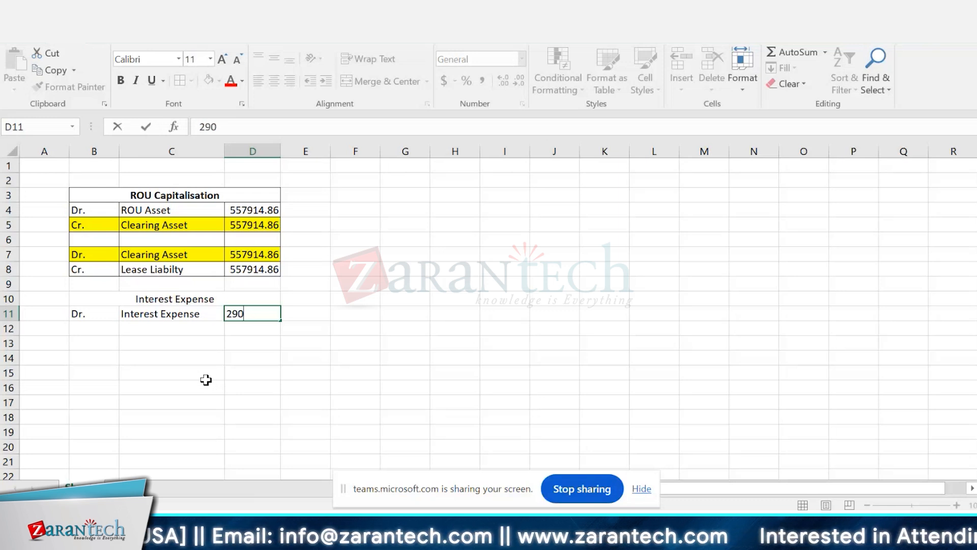
pyautogui.press('BackSpace')
pyautogui.write('1100')
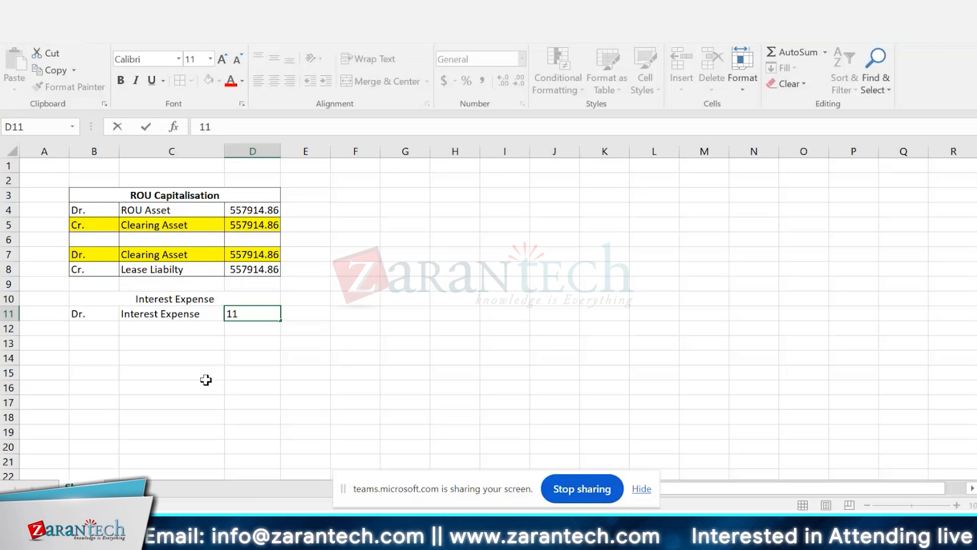
pyautogui.press('Return')
# Step: Mark the debit amount as an example with the note "E.g" in E11
pyautogui.press('Up')
pyautogui.press('Right')
pyautogui.press('Right')
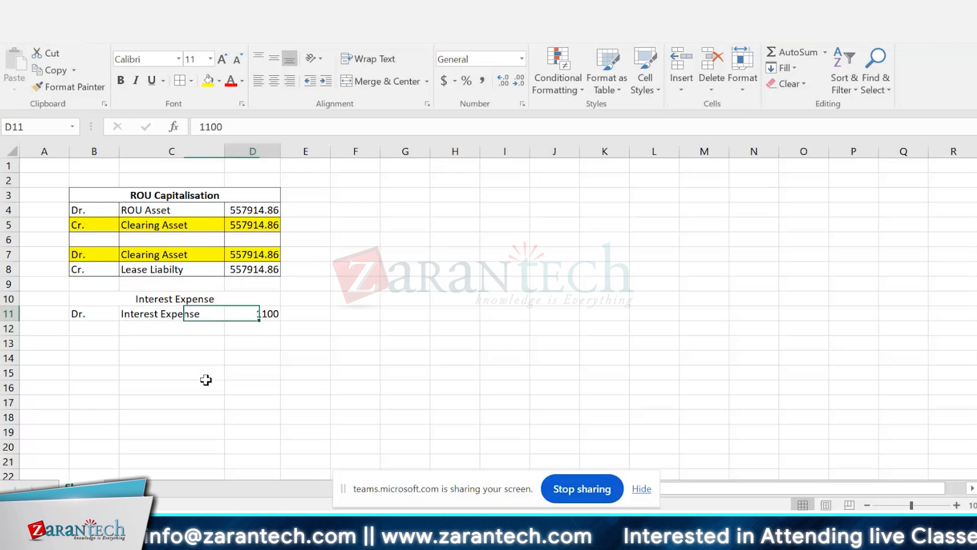
pyautogui.press('Right')
pyautogui.write('E')
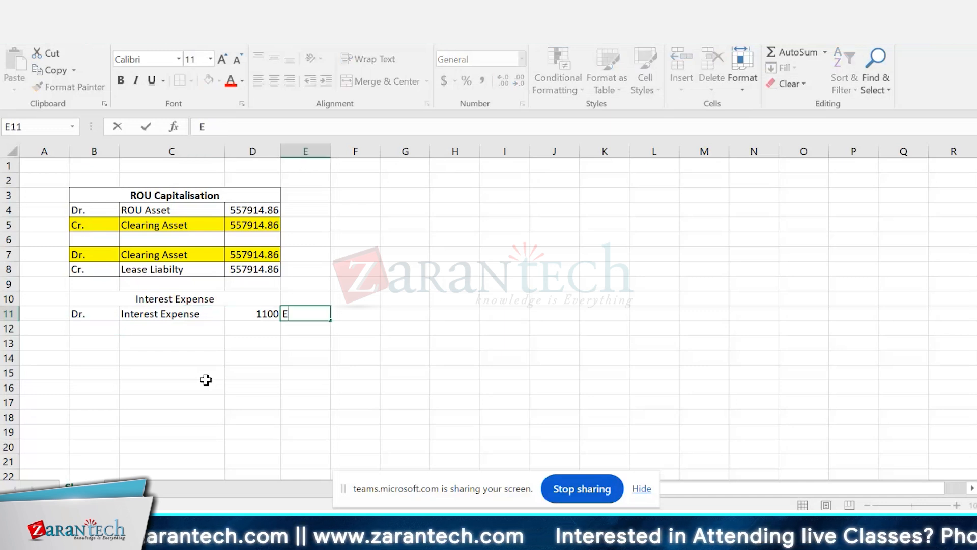
pyautogui.write('.g')
pyautogui.press('Return')
# Step: Enter "Cr." in B12 and fill the amount and the E.g note down from row 11 into D12 and E12
pyautogui.press('Left')
pyautogui.press('Left')
pyautogui.press('Left')
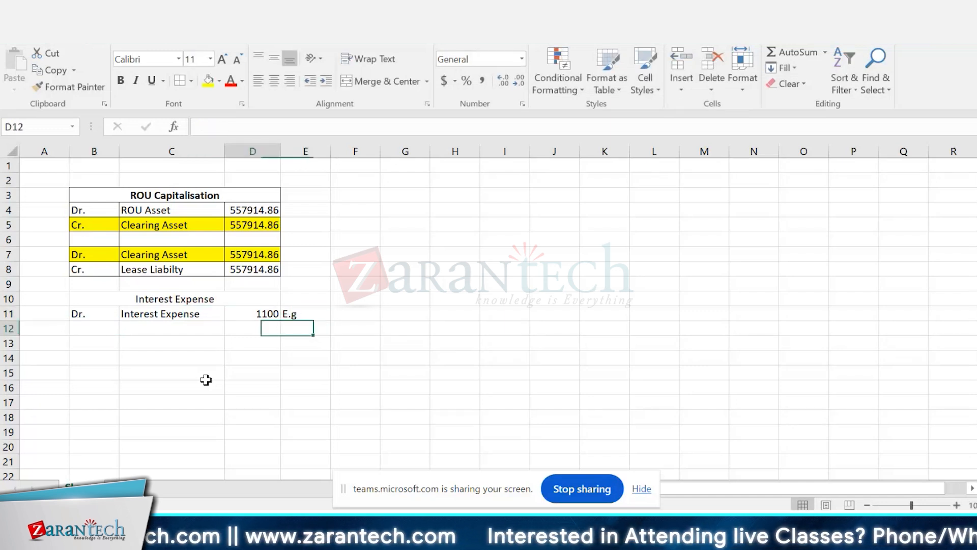
pyautogui.write('Cr.')
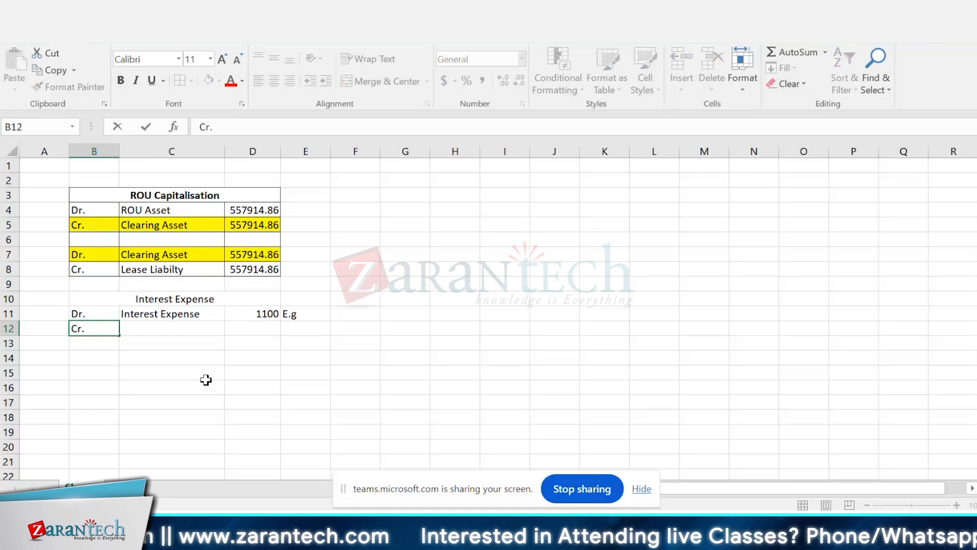
pyautogui.press('Tab')
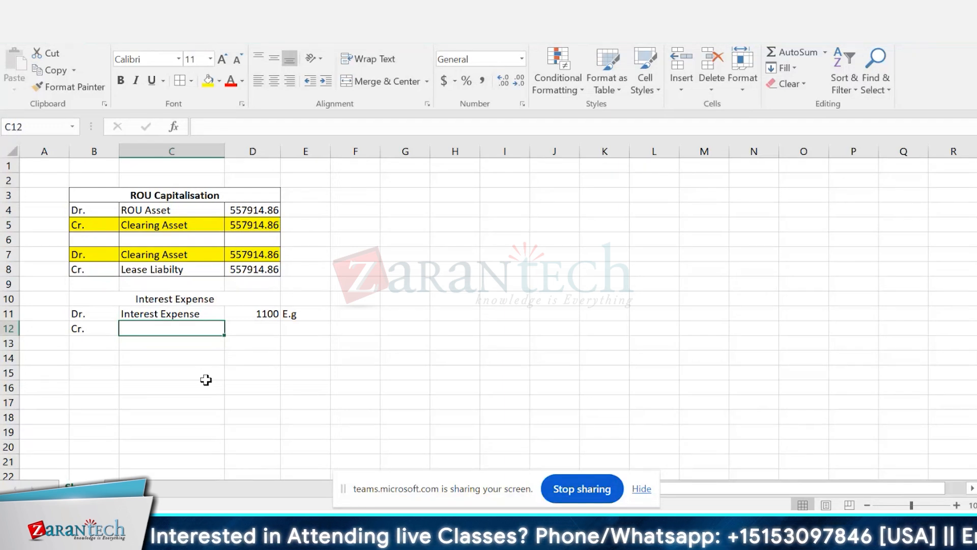
pyautogui.press('Tab')
pyautogui.hotkey('ctrl', 'd')
pyautogui.press('Tab')
pyautogui.hotkey('ctrl', 'd')
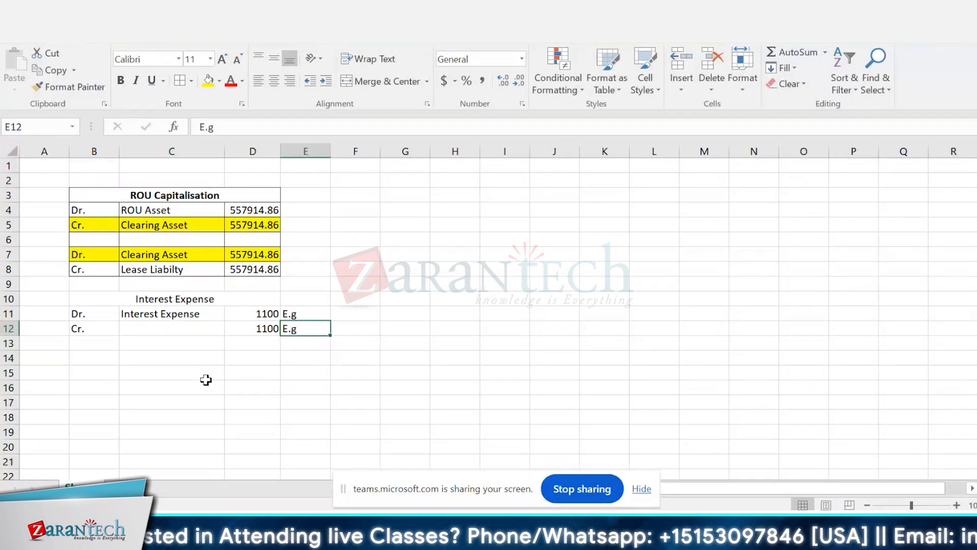
# Step: Apply borders to the Interest Expense table in B10:D12 and make its heading bold
pyautogui.press('Left')
pyautogui.press('Left')
pyautogui.press('Left')
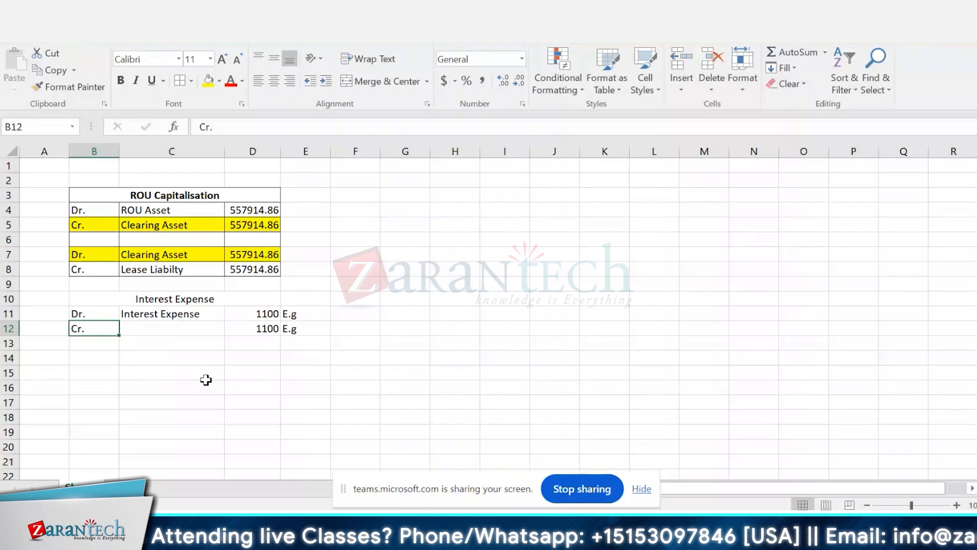
pyautogui.press('Up')
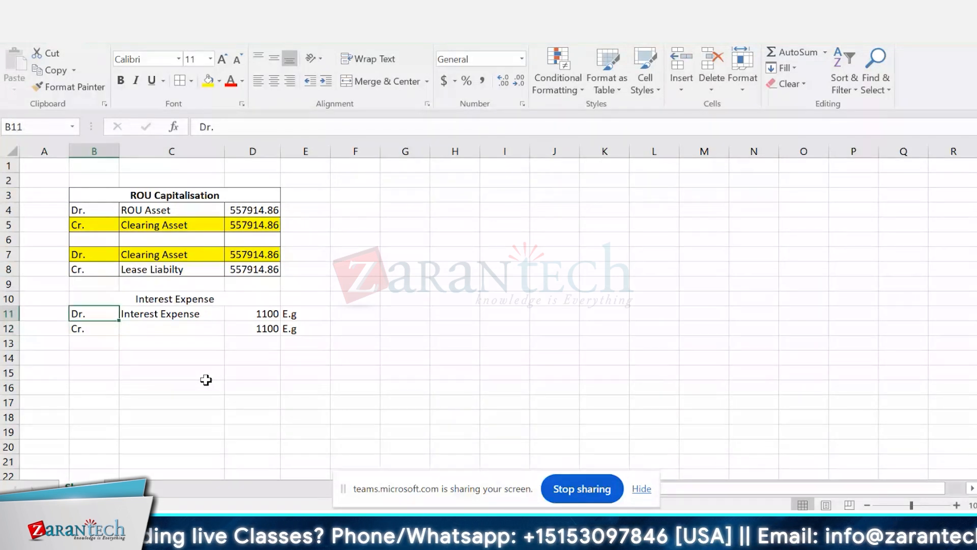
pyautogui.press('Up')
pyautogui.hotkey('shift', 'Down')
pyautogui.hotkey('shift', 'Down')
pyautogui.hotkey('shift', 'Down')
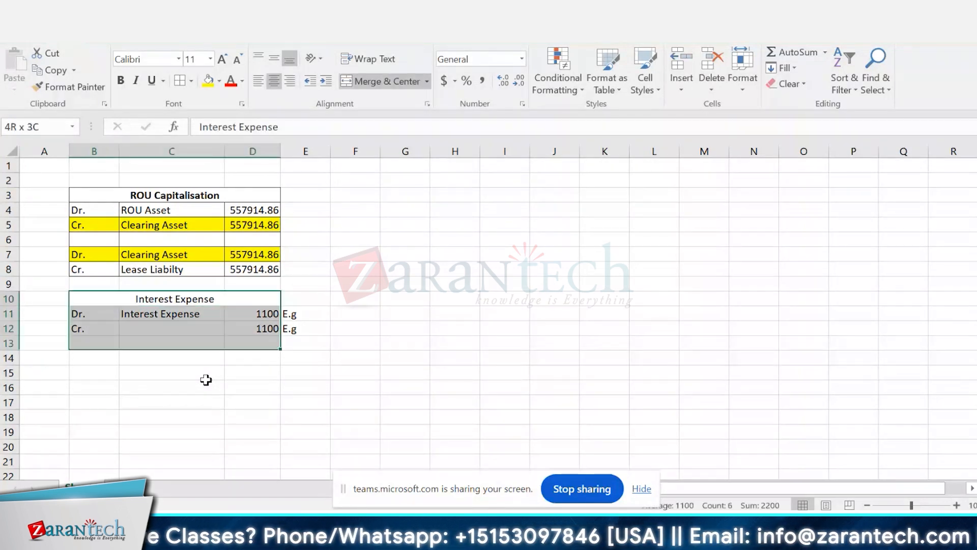
pyautogui.hotkey('shift', 'Up')
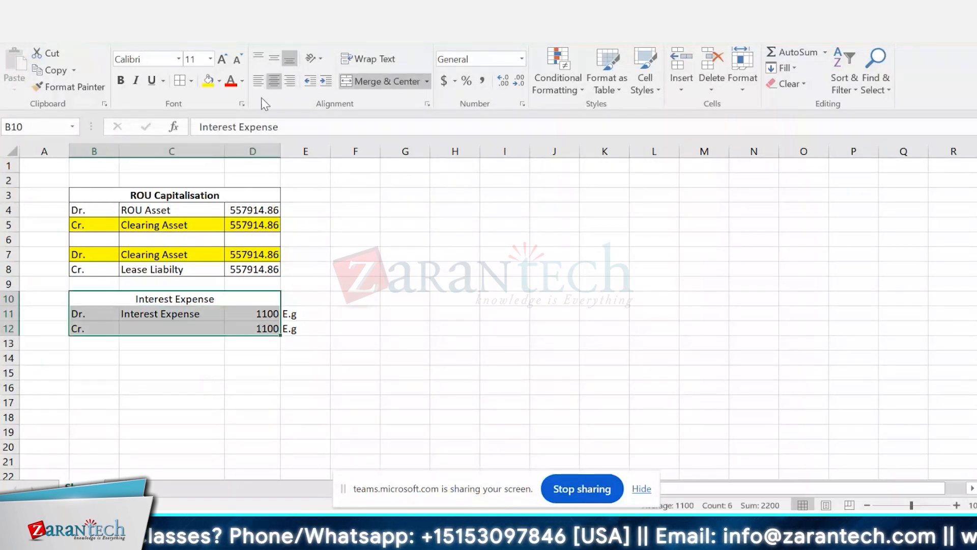
pyautogui.click(186, 82)
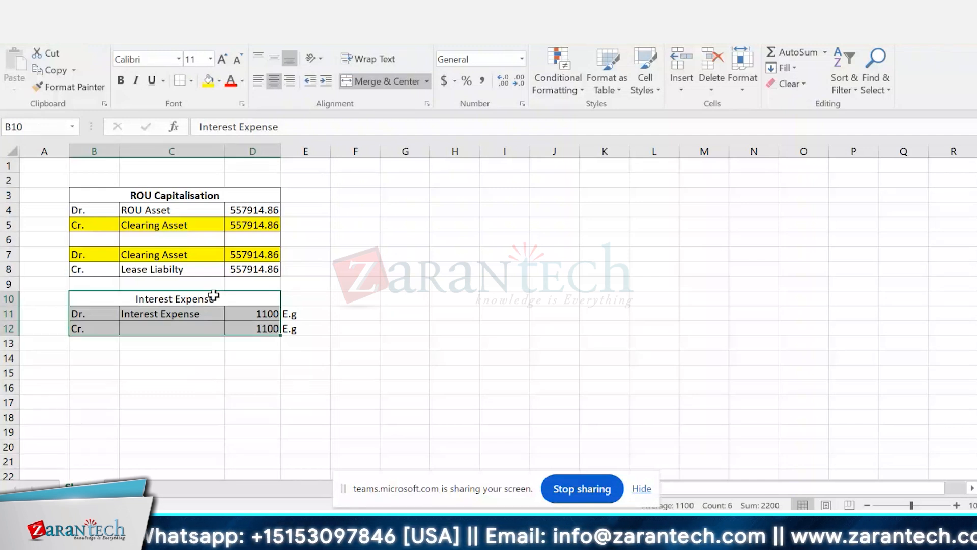
pyautogui.click(193, 299)
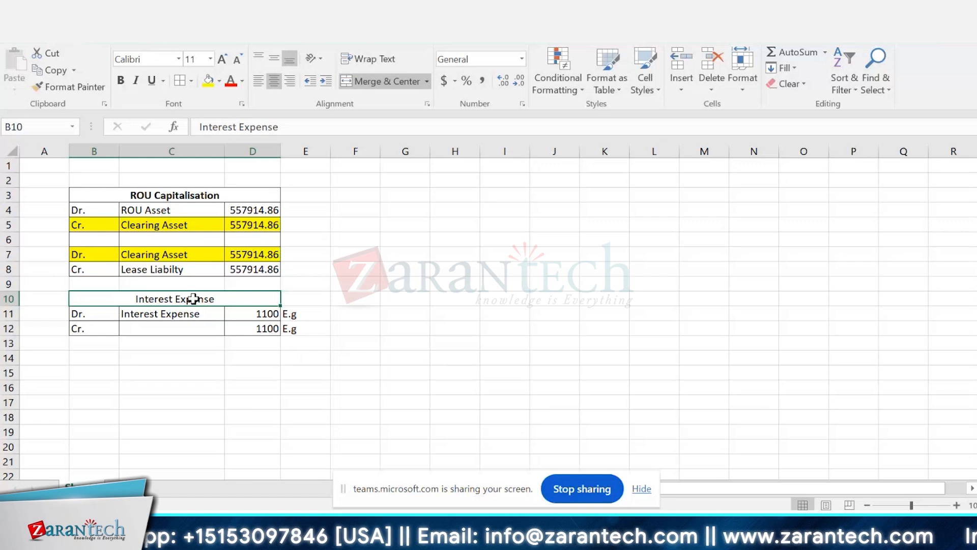
pyautogui.hotkey('ctrl', 'b')
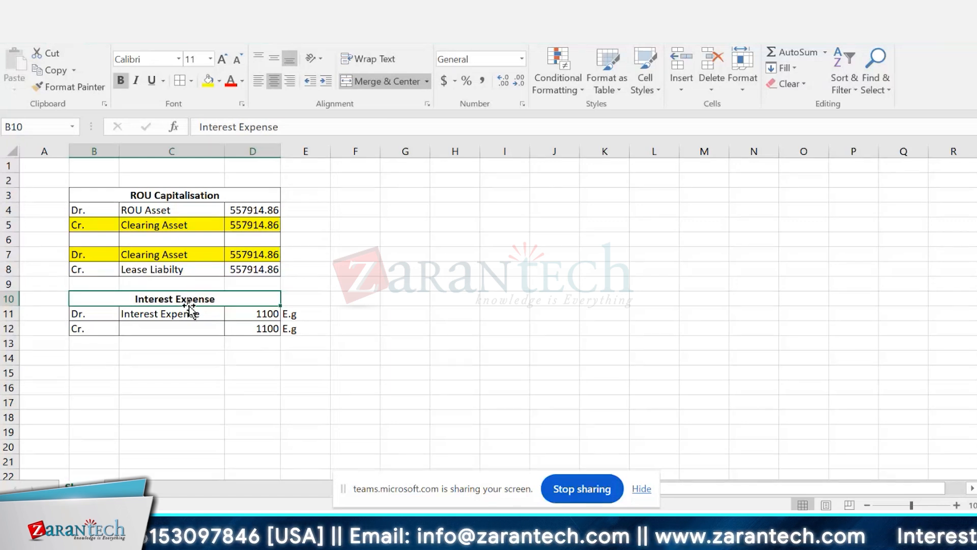
# Step: Copy the lease liability account name from C8 into C12 of the credit line
pyautogui.click(168, 271)
pyautogui.hotkey('ctrl', 'c')
pyautogui.click(142, 326)
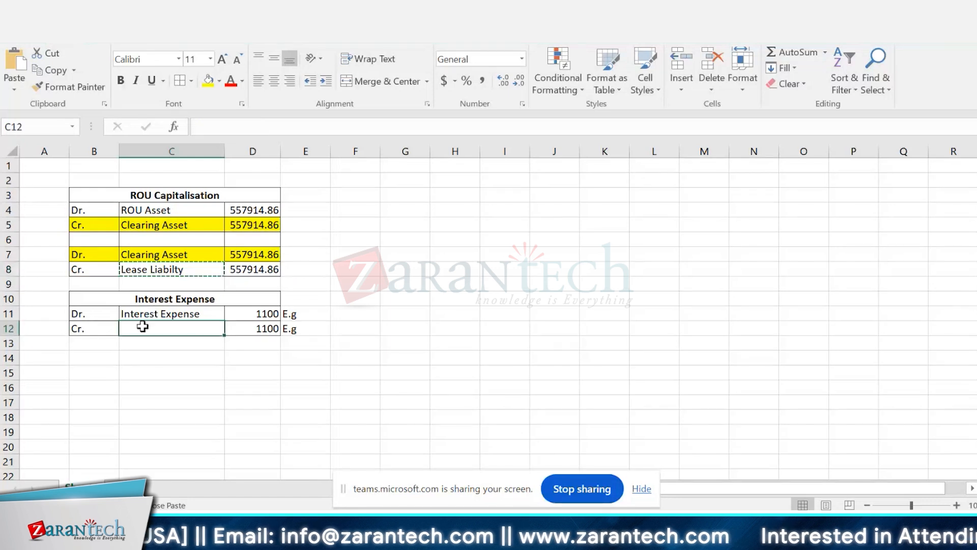
pyautogui.hotkey('ctrl', 'v')
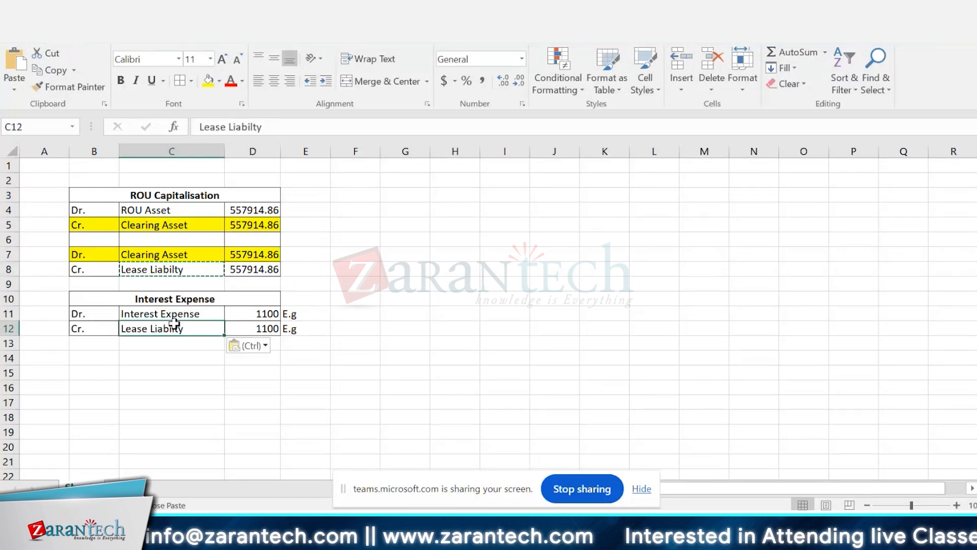
# Step: Enter 600000 in D1 and 3% in D2, above the ROU Capitalisation table
pyautogui.click(259, 174)
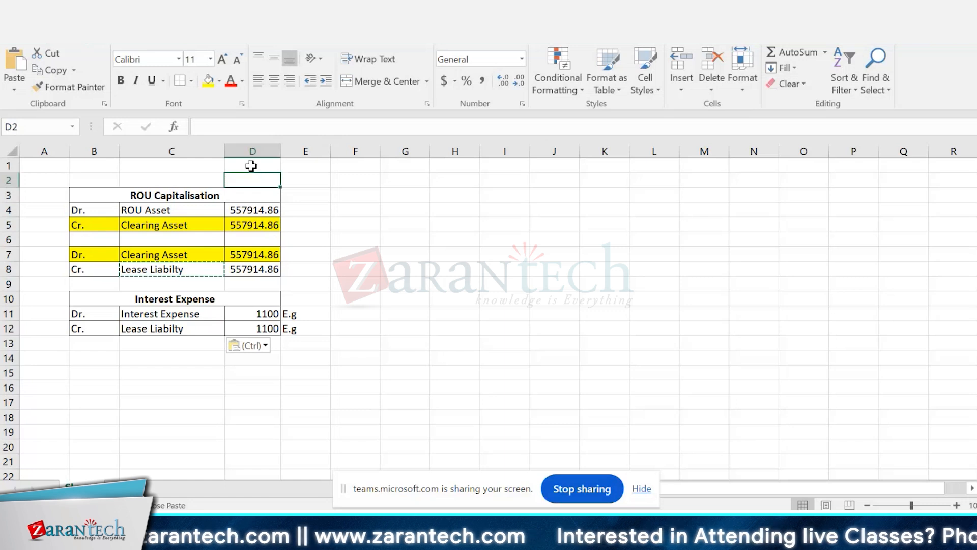
pyautogui.click(249, 163)
pyautogui.write('60')
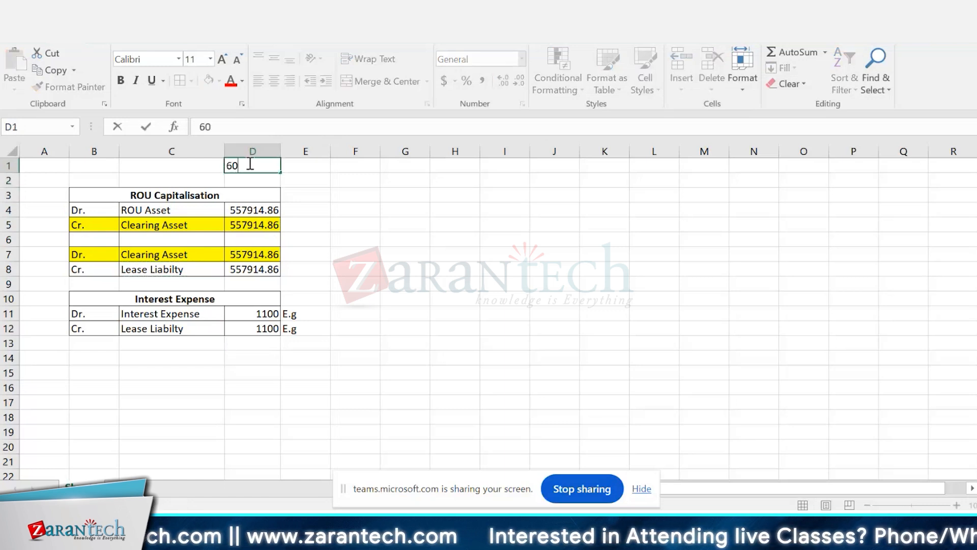
pyautogui.write('0000')
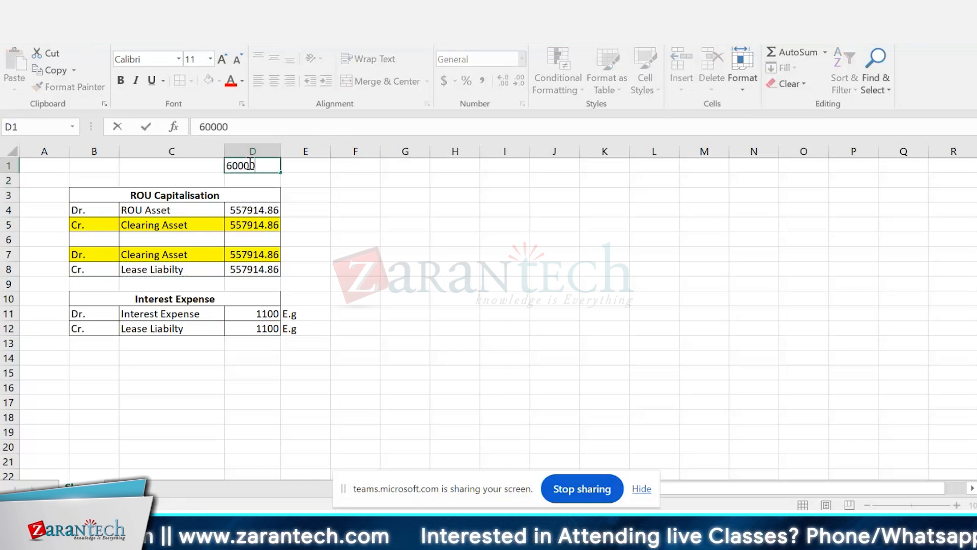
pyautogui.press('Return')
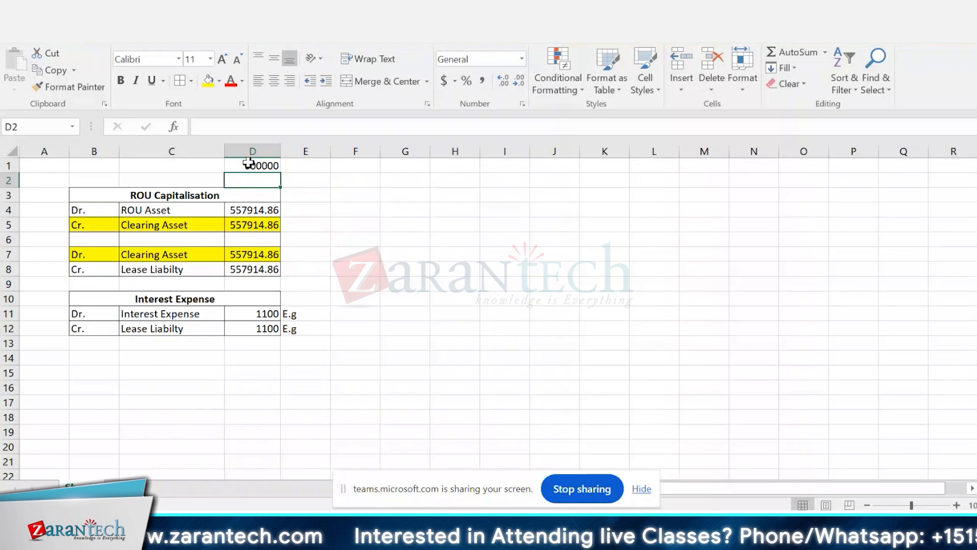
pyautogui.write('3%')
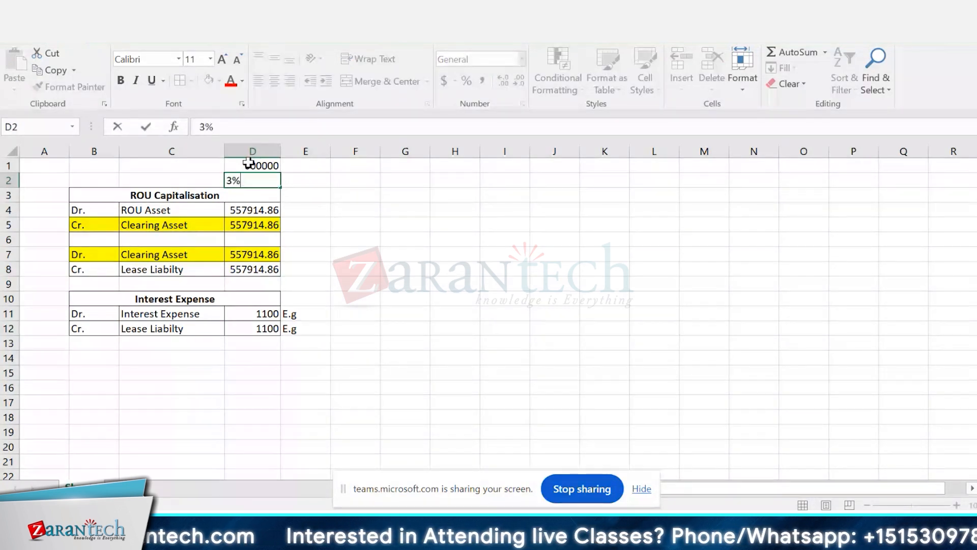
pyautogui.press('Return')
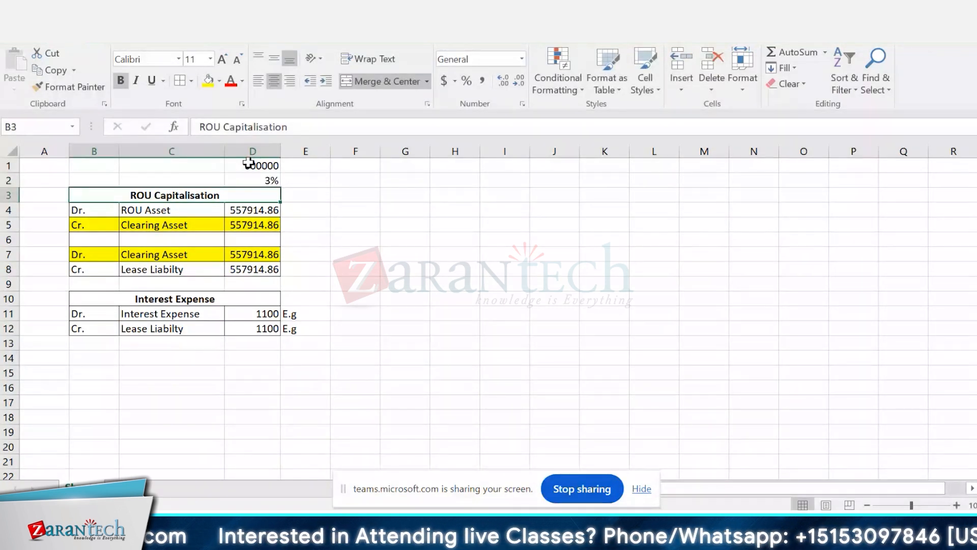
pyautogui.press('Down')
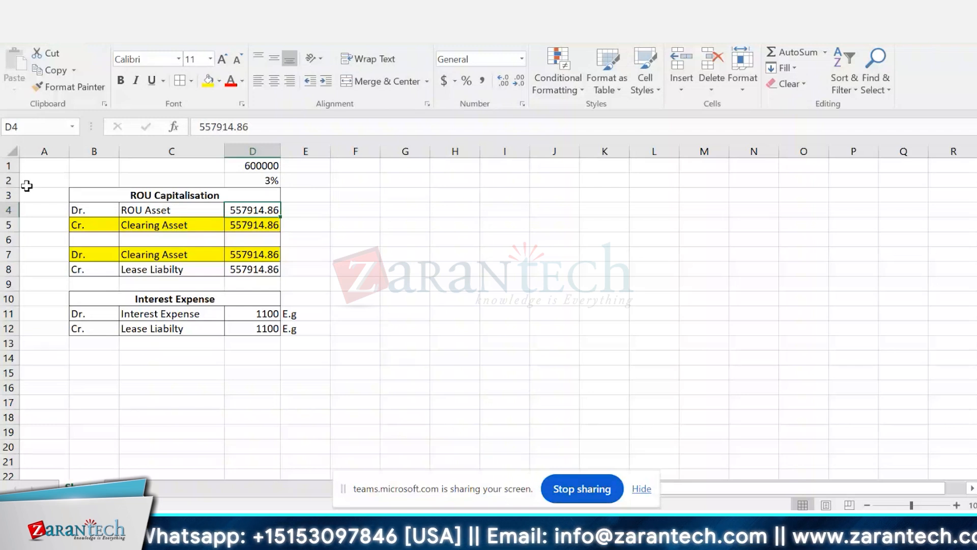
# Step: Merge and center A3:A8 beside the ROU Capitalisation table and enter the label "NPV" in it
pyautogui.click(41, 196)
pyautogui.hotkey('shift', 'Down')
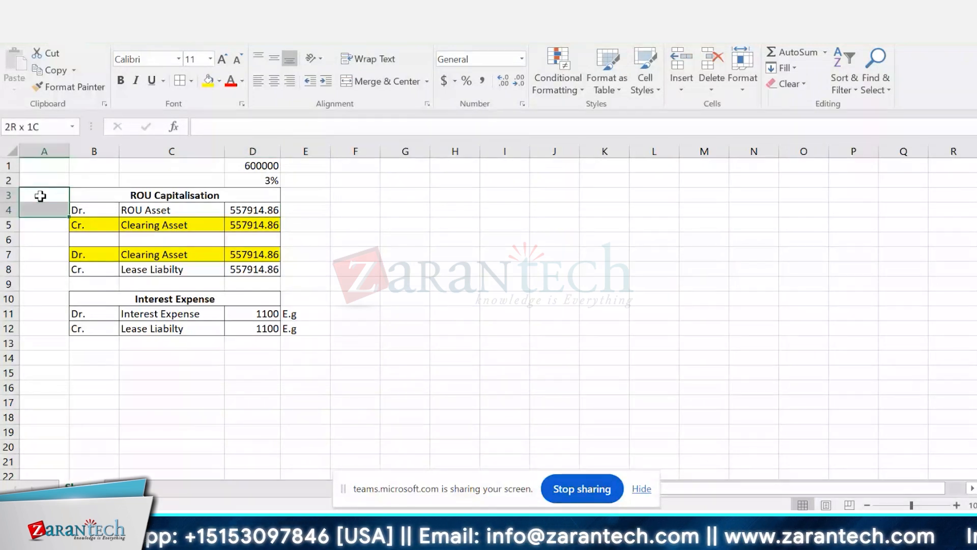
pyautogui.hotkey('shift', 'Down')
pyautogui.hotkey('shift', 'Down')
pyautogui.hotkey('shift', 'Down')
pyautogui.hotkey('shift', 'Down')
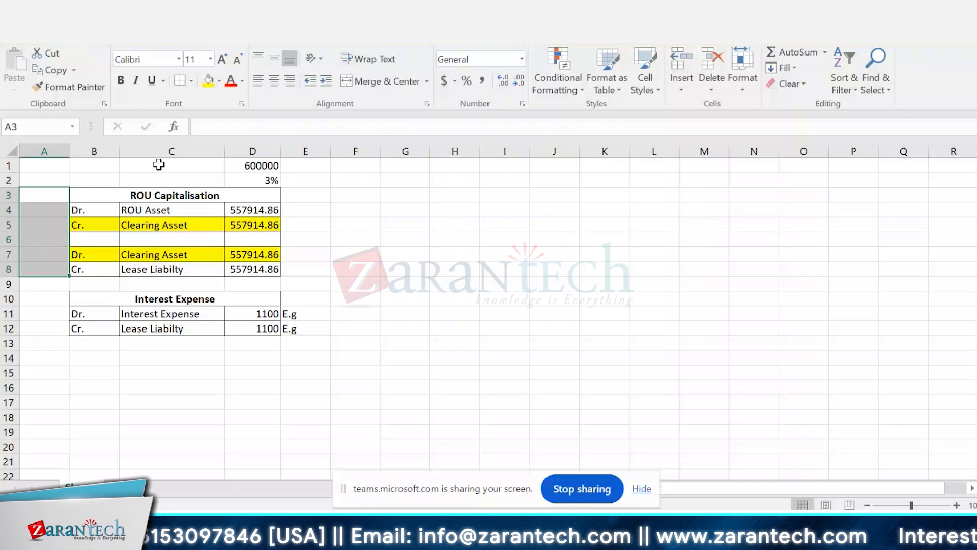
pyautogui.click(406, 82)
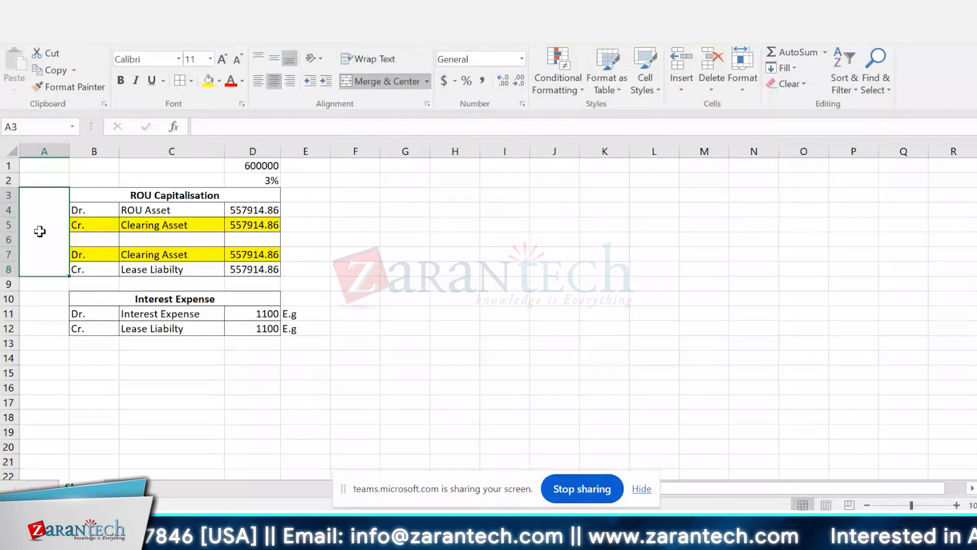
pyautogui.write('NPV')
pyautogui.click(424, 312)
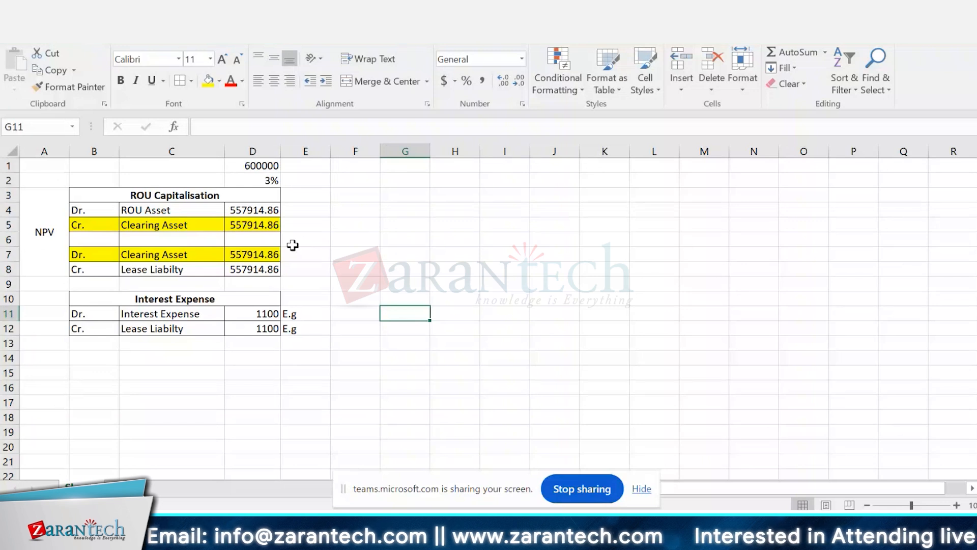
pyautogui.click(264, 167)
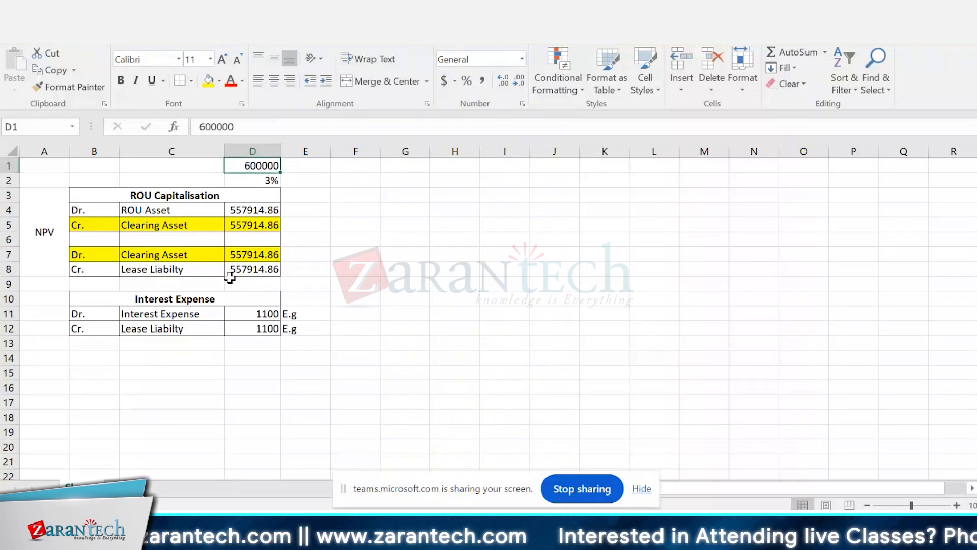
pyautogui.click(172, 311)
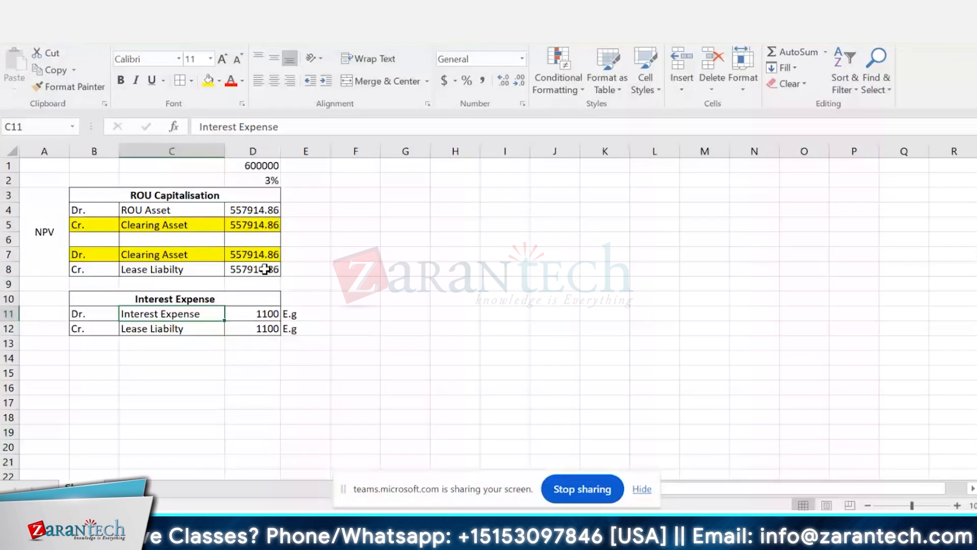
pyautogui.click(272, 163)
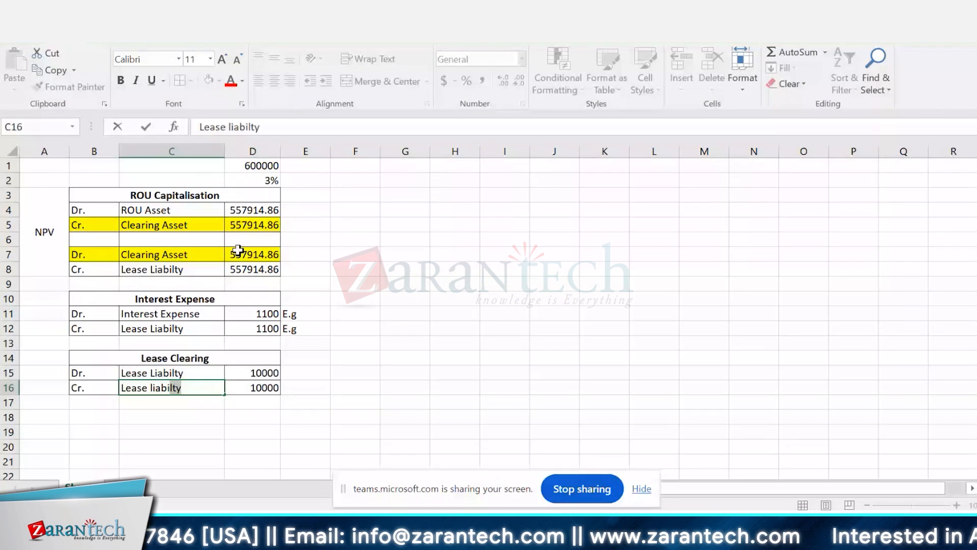
# Step: Complete the credit account name in C16 of the Lease Clearing table as "Lease liability Clearing" and widen column C to fit it
pyautogui.write('ity ')
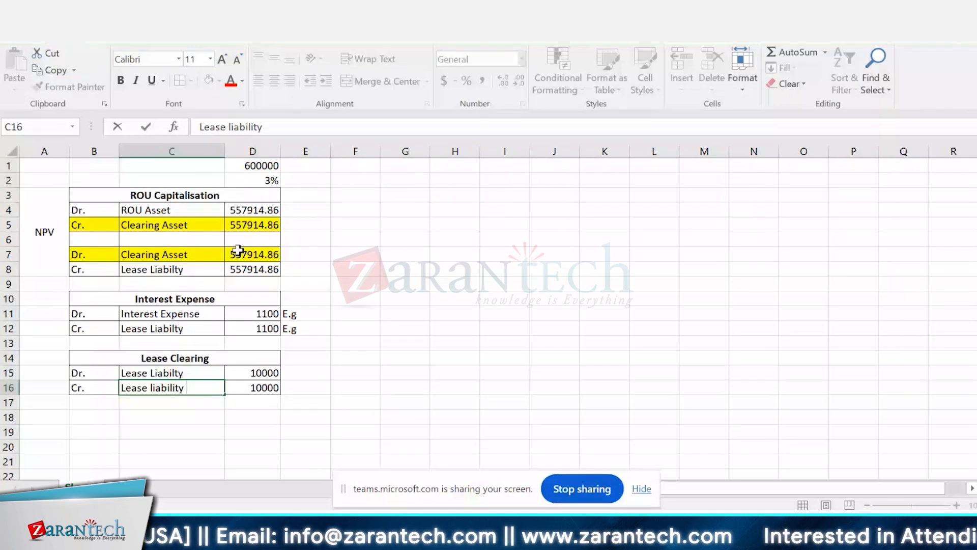
pyautogui.write('Clearin')
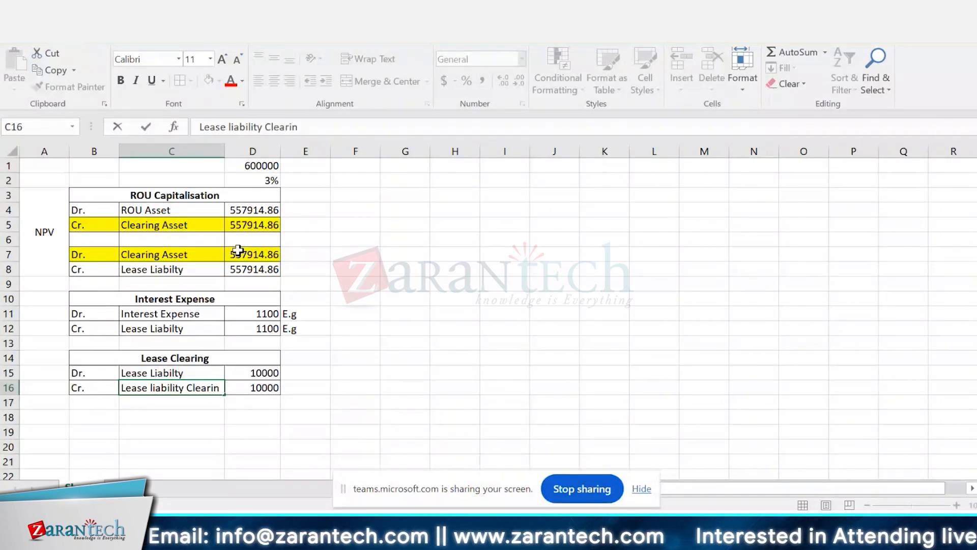
pyautogui.write('g')
pyautogui.press('Return')
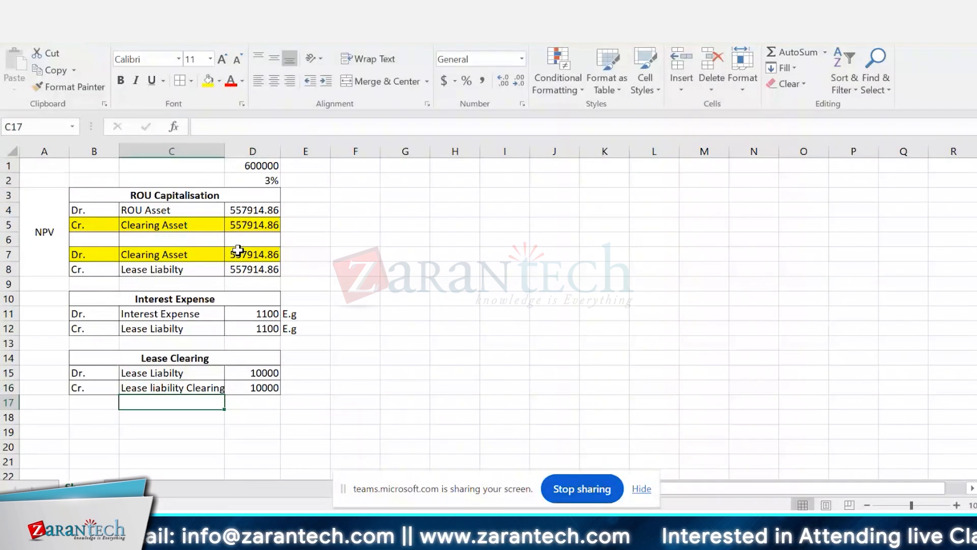
pyautogui.doubleClick(226, 151)
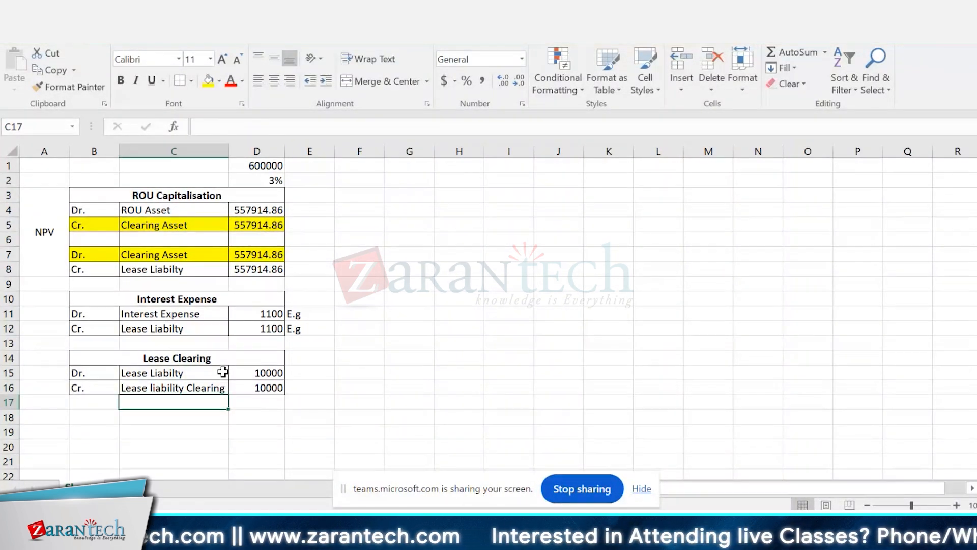
# Step: Try to apply the comma number style to the whole of column D
pyautogui.click(256, 152)
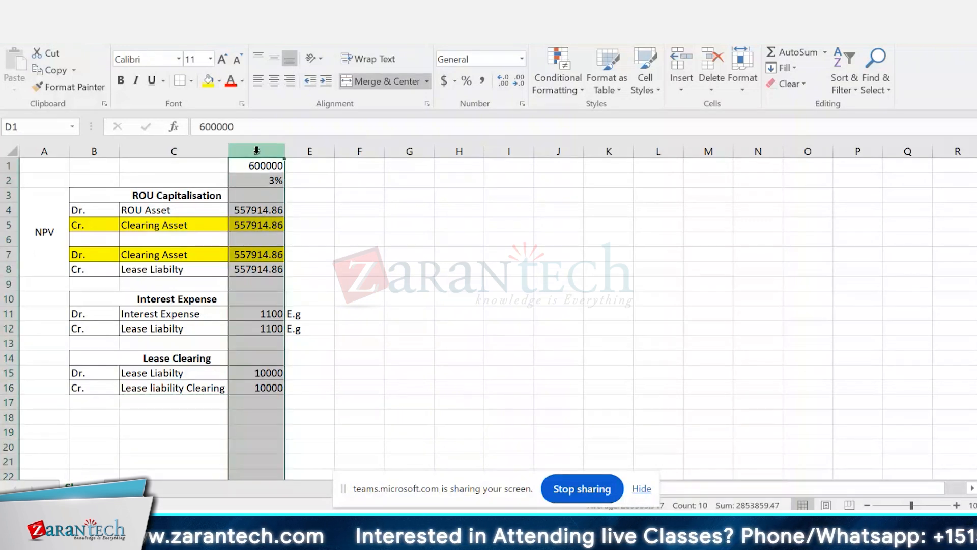
pyautogui.click(482, 80)
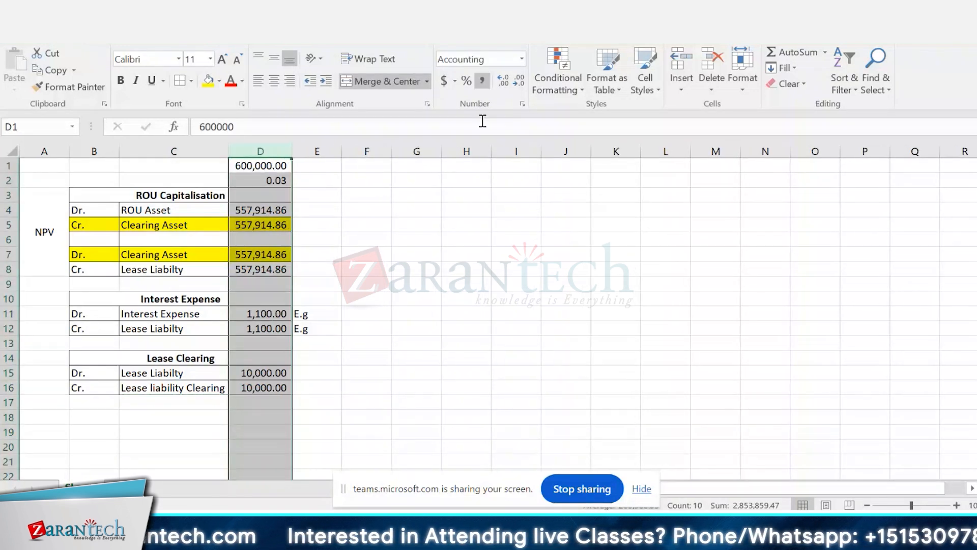
pyautogui.hotkey('ctrl', 'z')
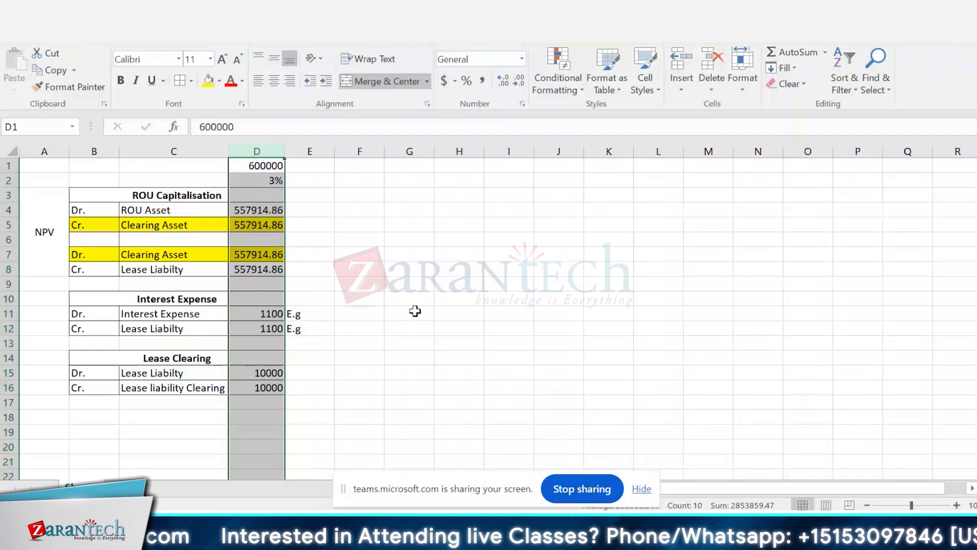
# Step: Apply the comma number style to the journal amounts in D4:D5, D7:D8, D11:D12 and D15:D16
pyautogui.click(253, 325)
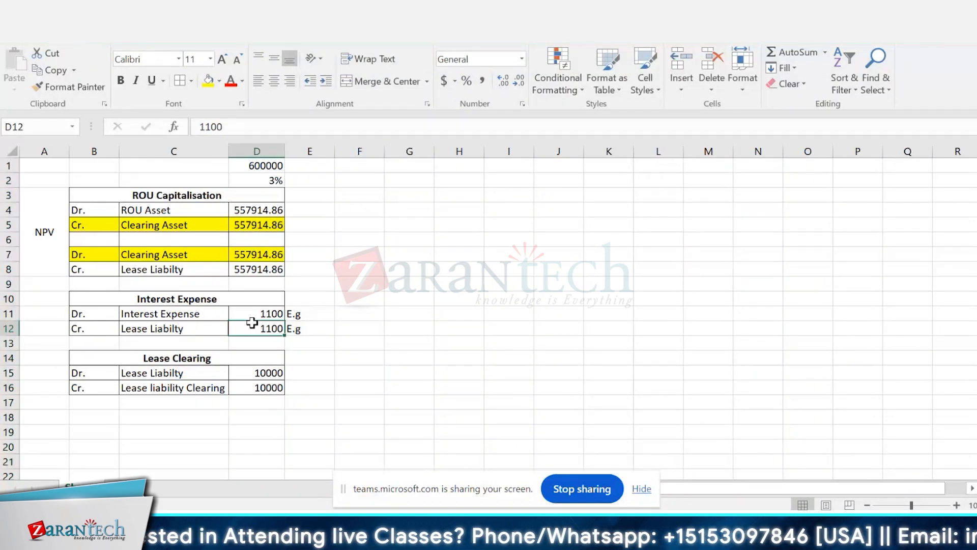
pyautogui.click(249, 214)
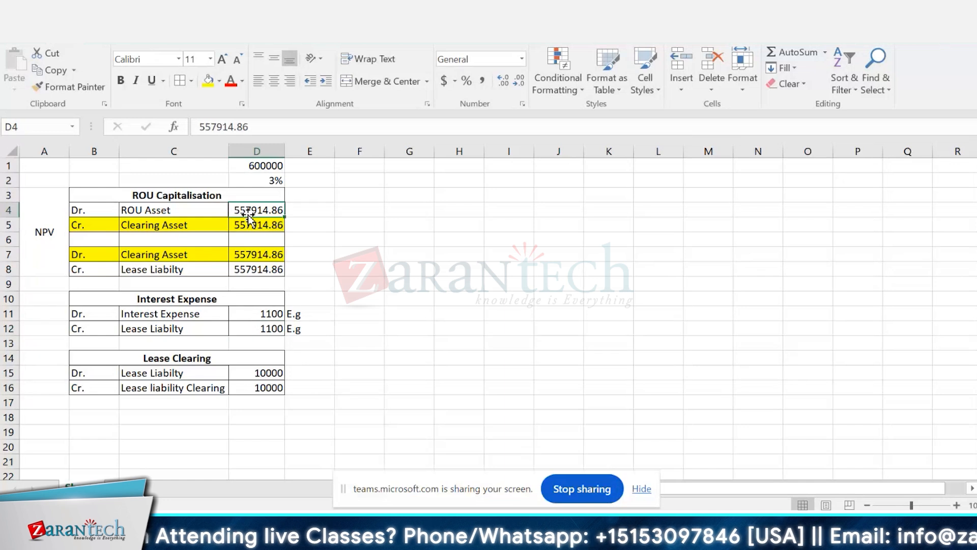
pyautogui.hotkey('shift', 'Down')
pyautogui.click(486, 82)
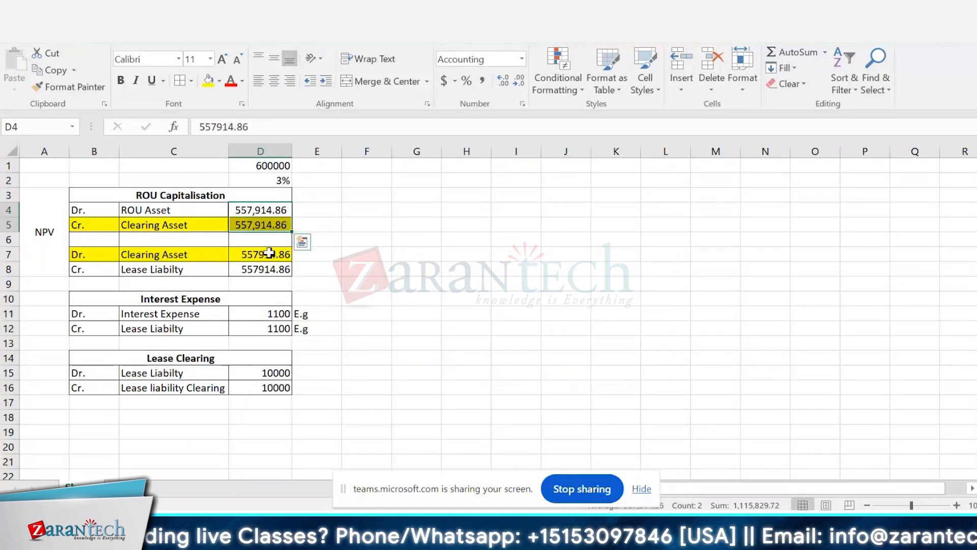
pyautogui.click(269, 253)
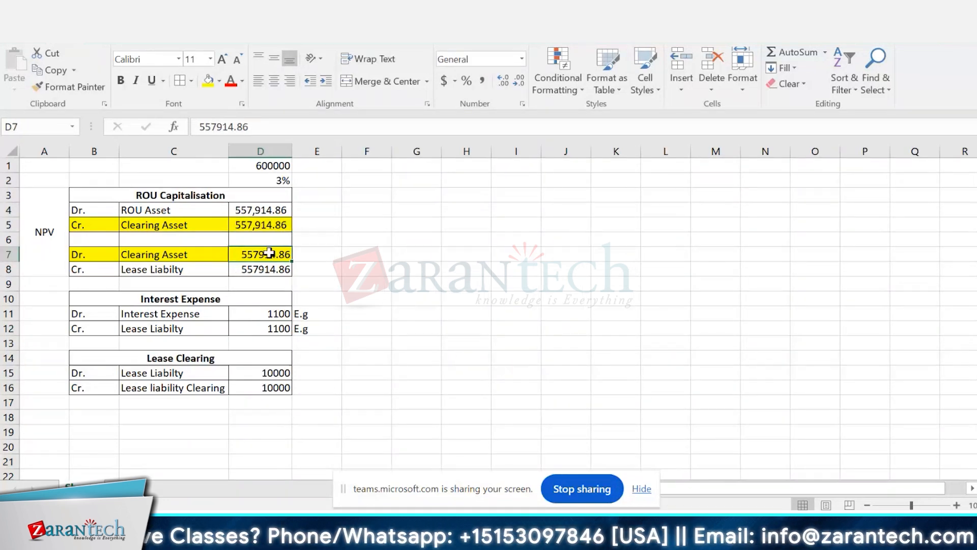
pyautogui.hotkey('shift', 'Down')
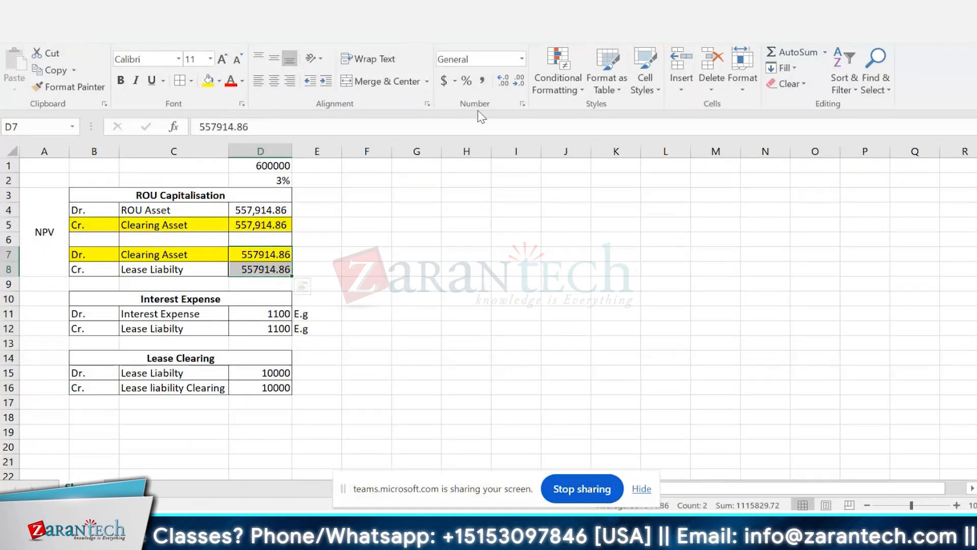
pyautogui.click(485, 82)
pyautogui.moveTo(258, 313); pyautogui.dragTo(260, 326)
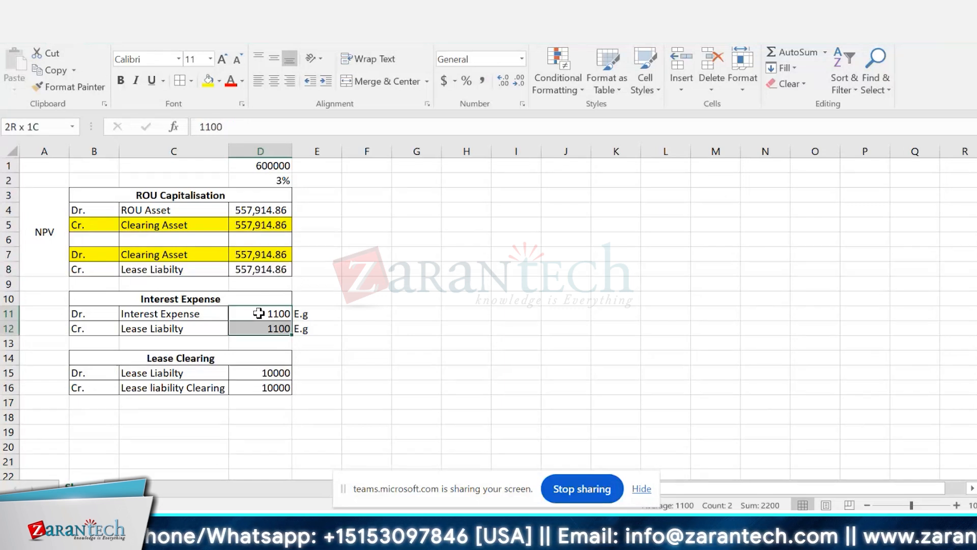
pyautogui.click(482, 82)
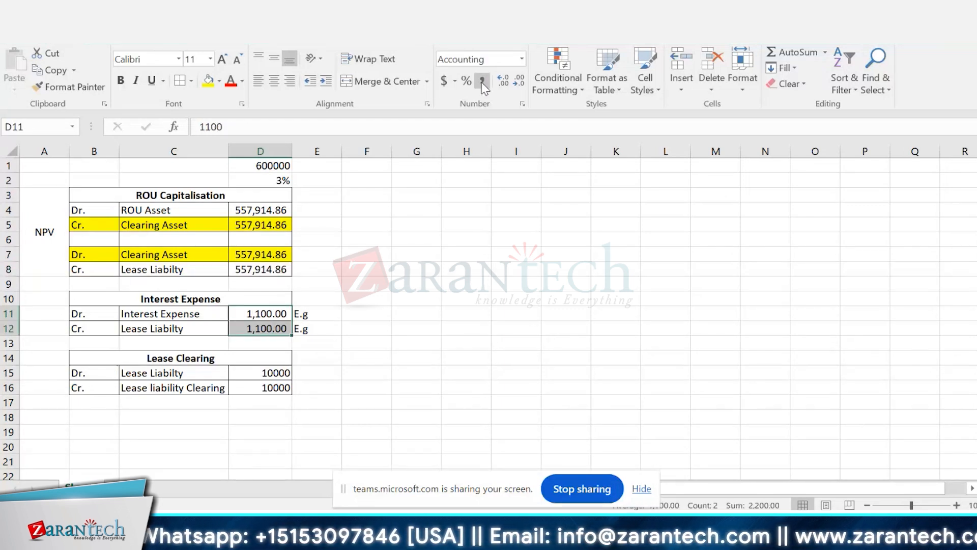
pyautogui.moveTo(259, 373); pyautogui.dragTo(259, 387)
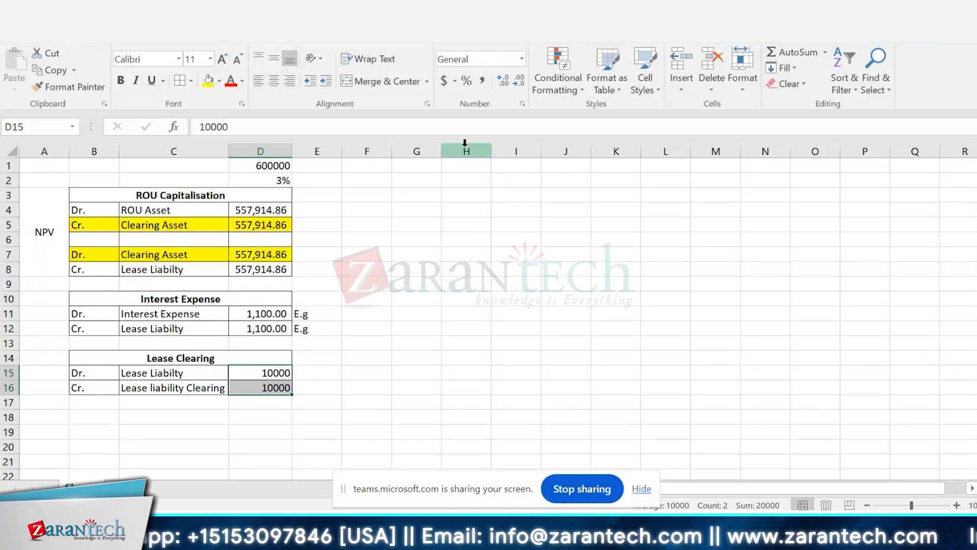
pyautogui.click(482, 81)
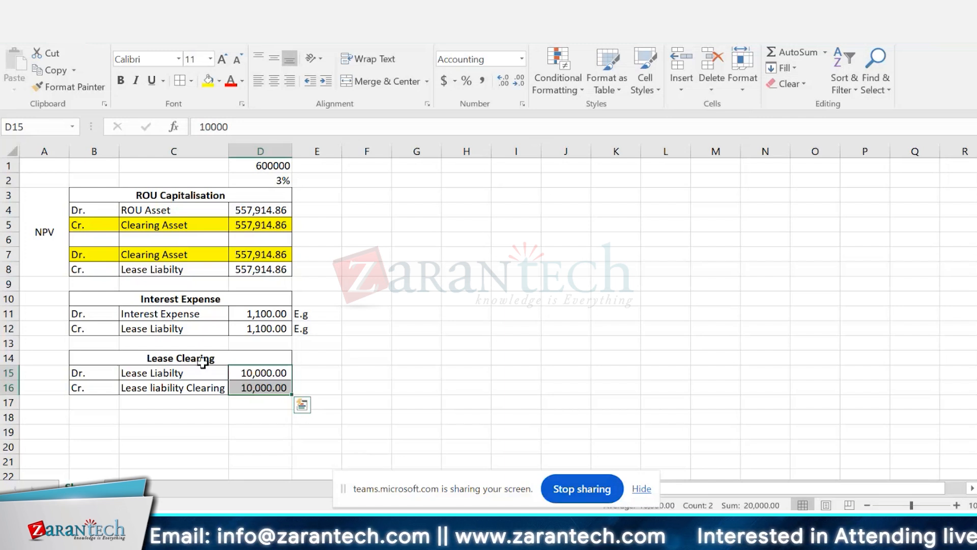
# Step: Extend the merged and centered NPV cell in column A to cover A3:A16, beside all three journal tables
pyautogui.click(52, 184)
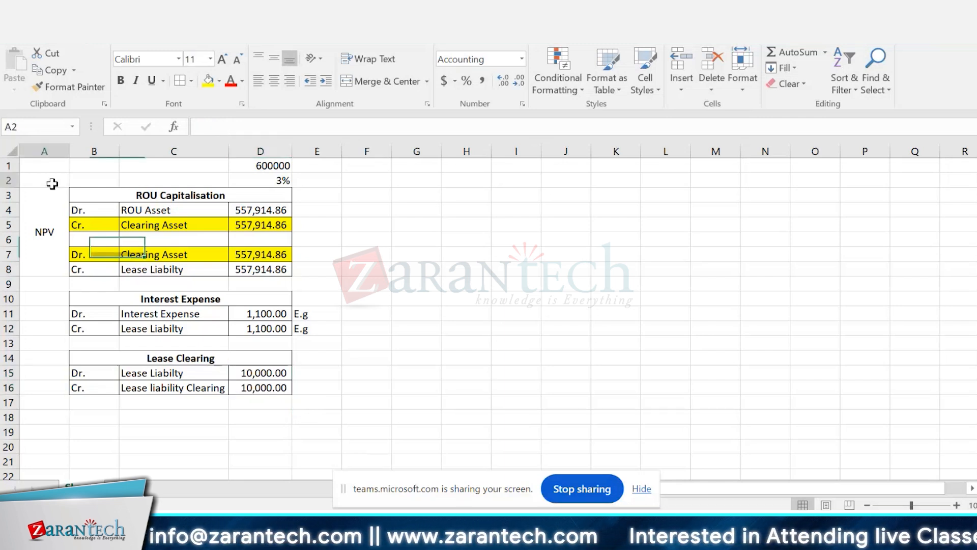
pyautogui.click(44, 205)
pyautogui.hotkey('shift', 'Down')
pyautogui.hotkey('shift', 'Down')
pyautogui.hotkey('shift', 'Down')
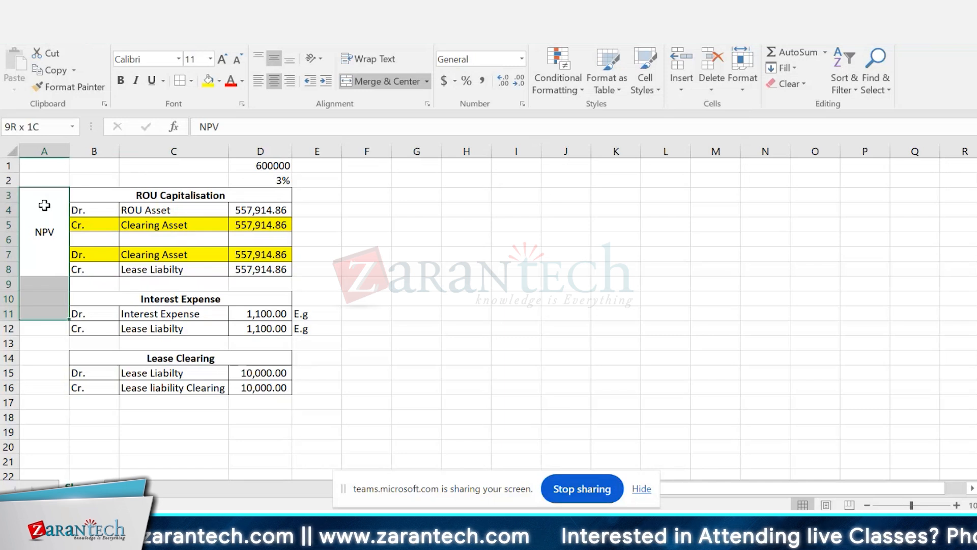
pyautogui.hotkey('shift', 'Down')
pyautogui.hotkey('shift', 'Down')
pyautogui.hotkey('shift', 'Down')
pyautogui.hotkey('shift', 'Down')
pyautogui.hotkey('shift', 'Down')
pyautogui.click(395, 84)
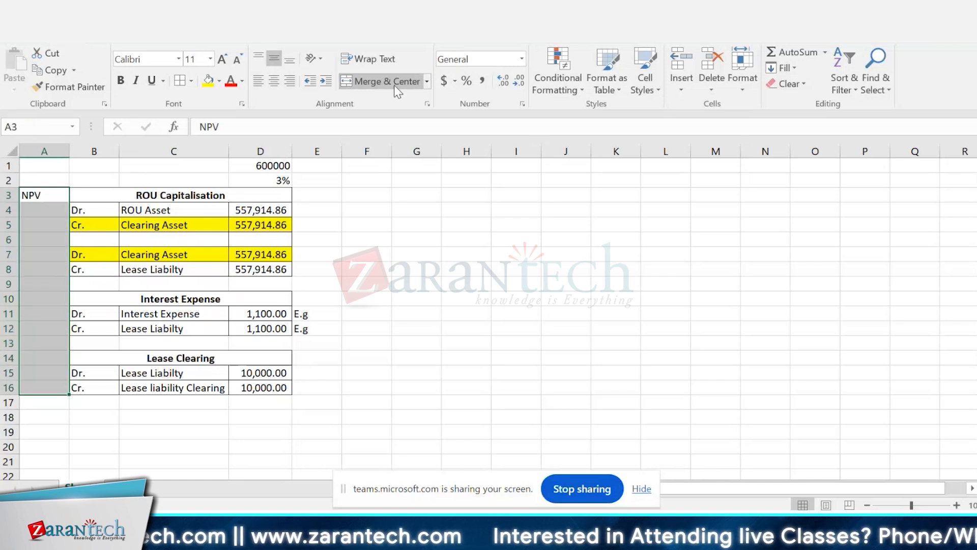
pyautogui.click(386, 83)
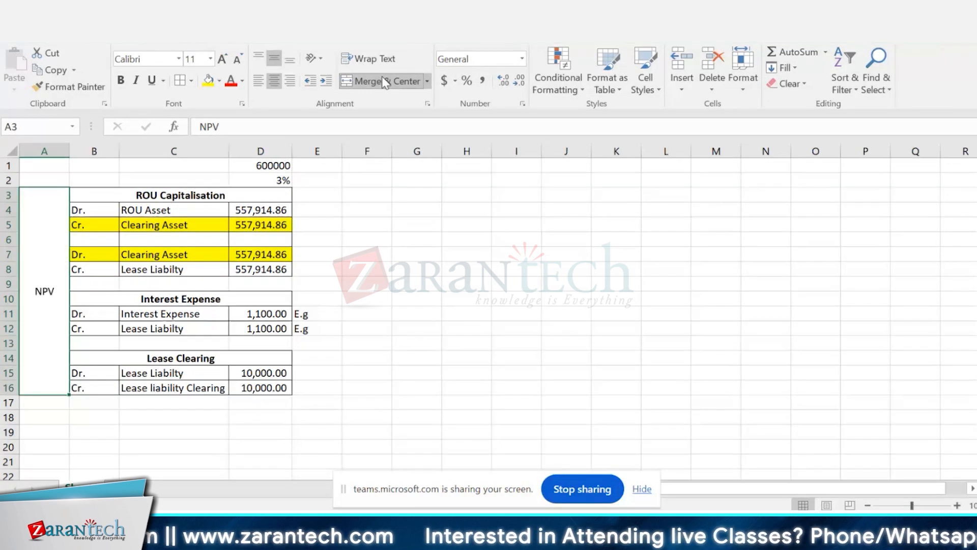
# Step: Replace the label in the merged cell A3:A16 with "RECEEP"
pyautogui.write('RECE')
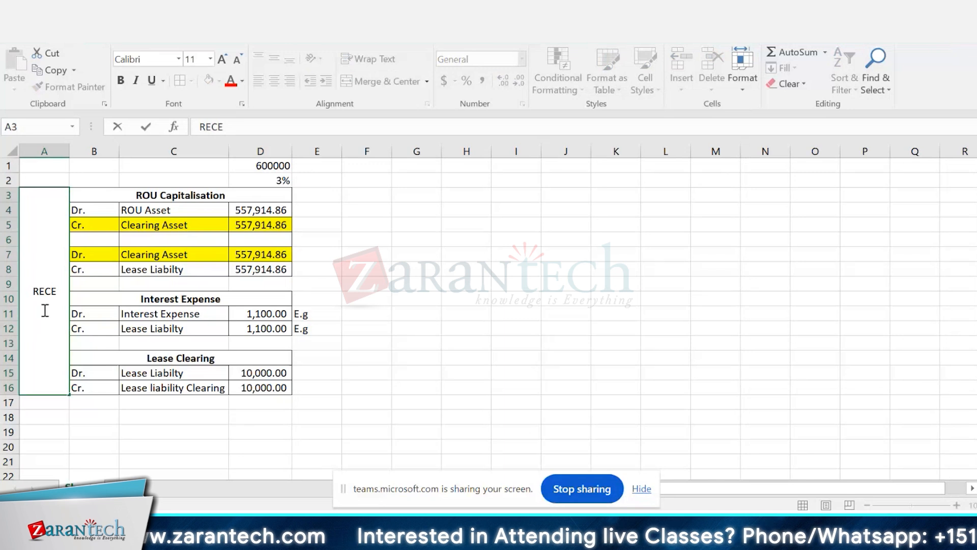
pyautogui.write('E')
pyautogui.write('P')
pyautogui.press('Tab')
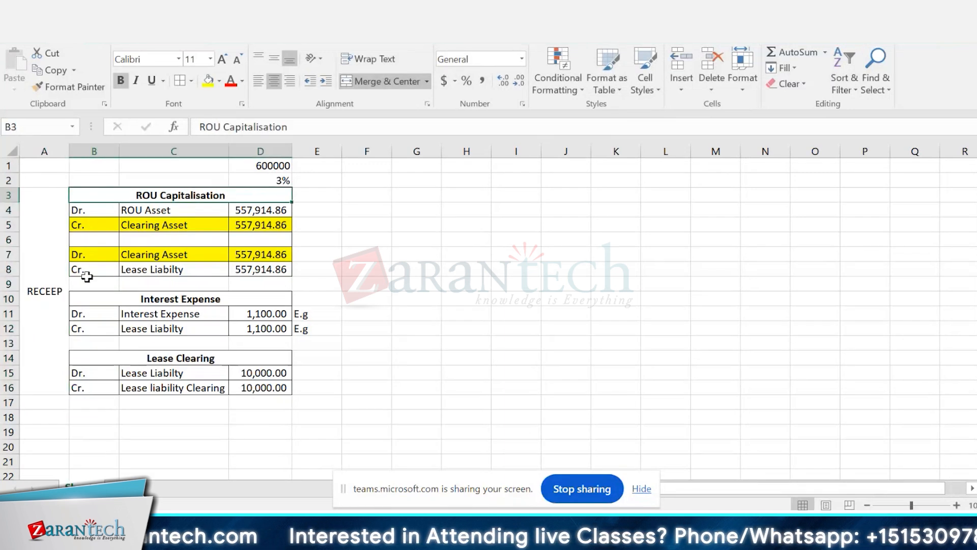
# Step: Merge and center E4:E8 beside the ROU Capitalisation amounts, enter "NPV" in it and align the label vertically to the middle
pyautogui.moveTo(312, 214); pyautogui.dragTo(316, 270)
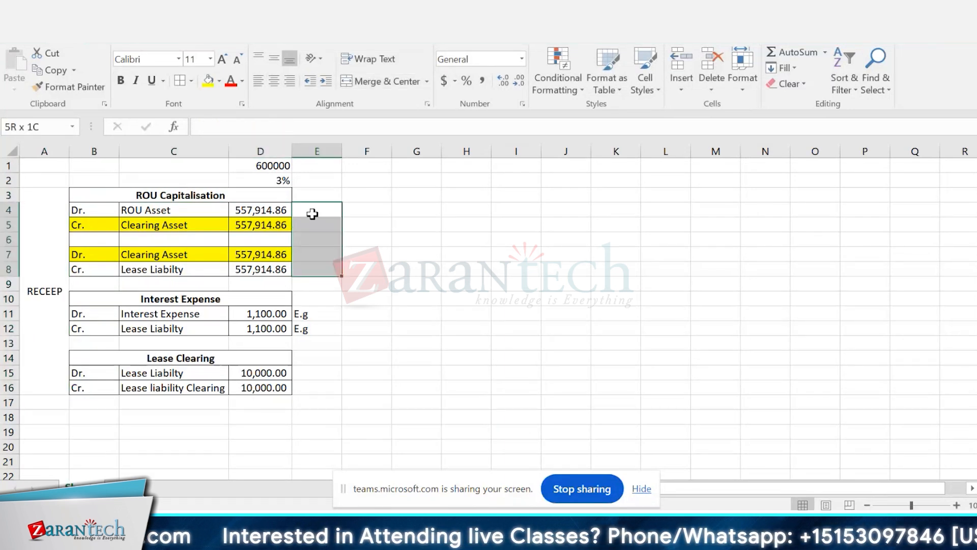
pyautogui.click(409, 83)
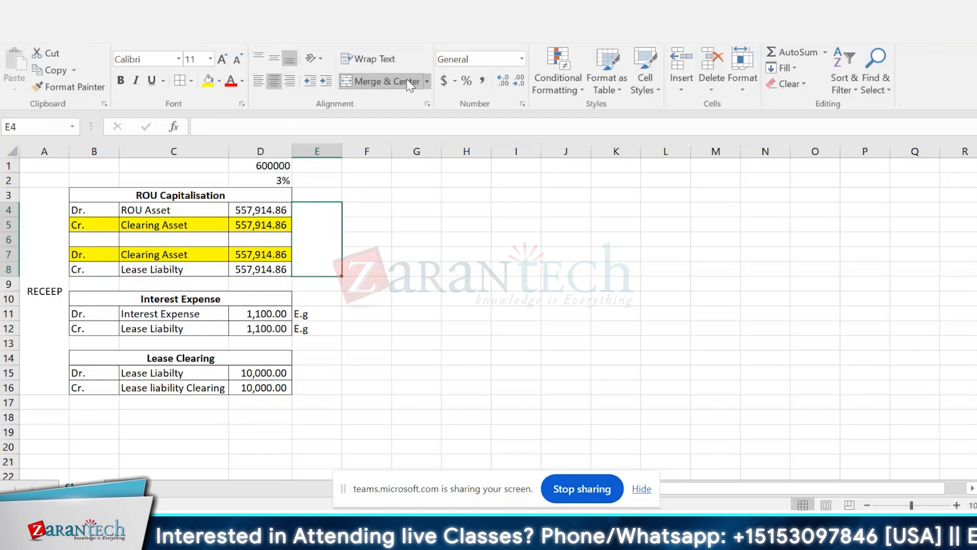
pyautogui.write('NPV')
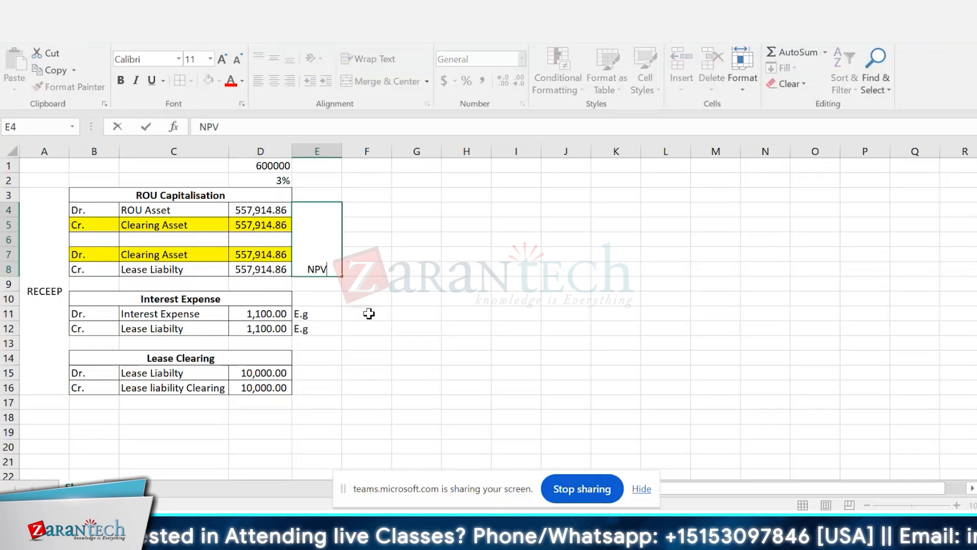
pyautogui.hotkey('ctrl', 'Return')
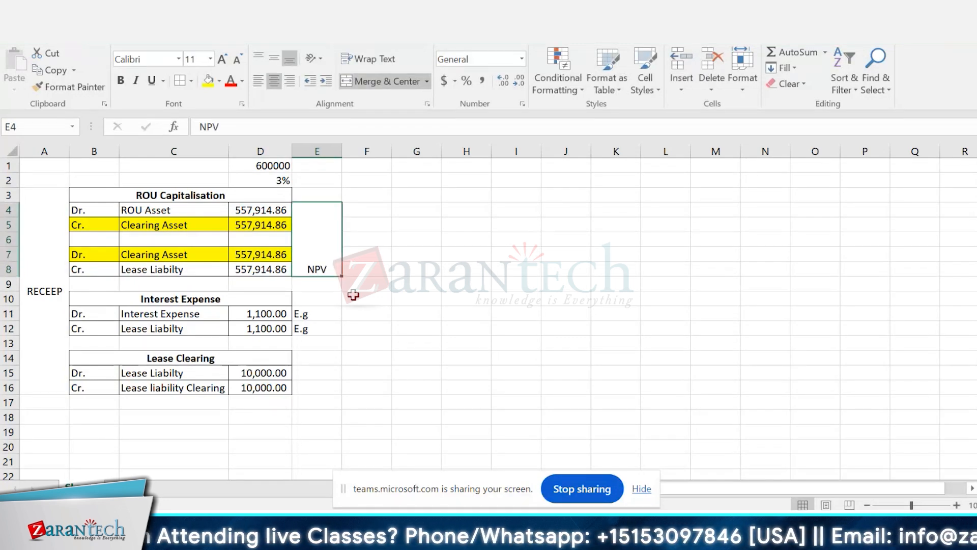
pyautogui.click(277, 60)
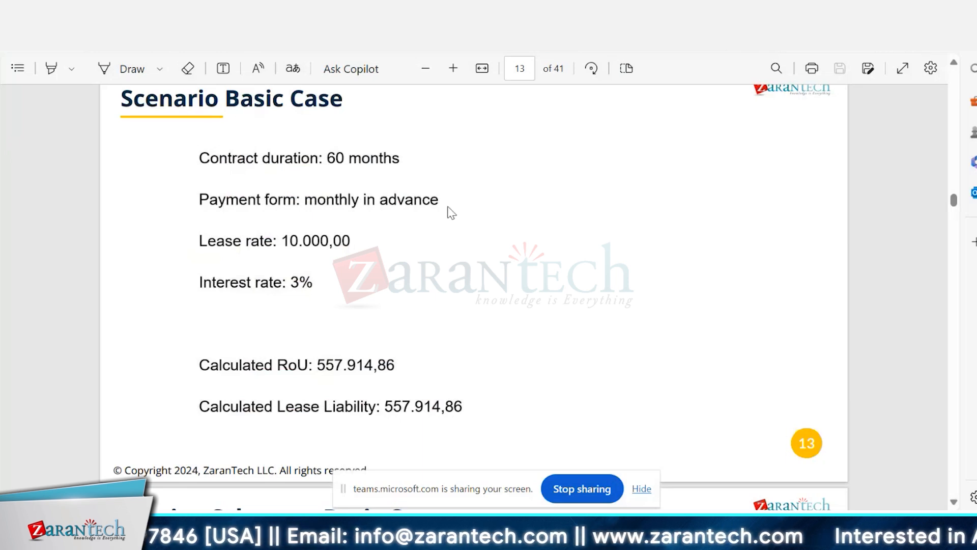
# Step: Switch to the Excel workbook and enter the date 01-Jan-2024 in C18, below the Lease Clearing table
pyautogui.hotkey('alt', 'Tab')
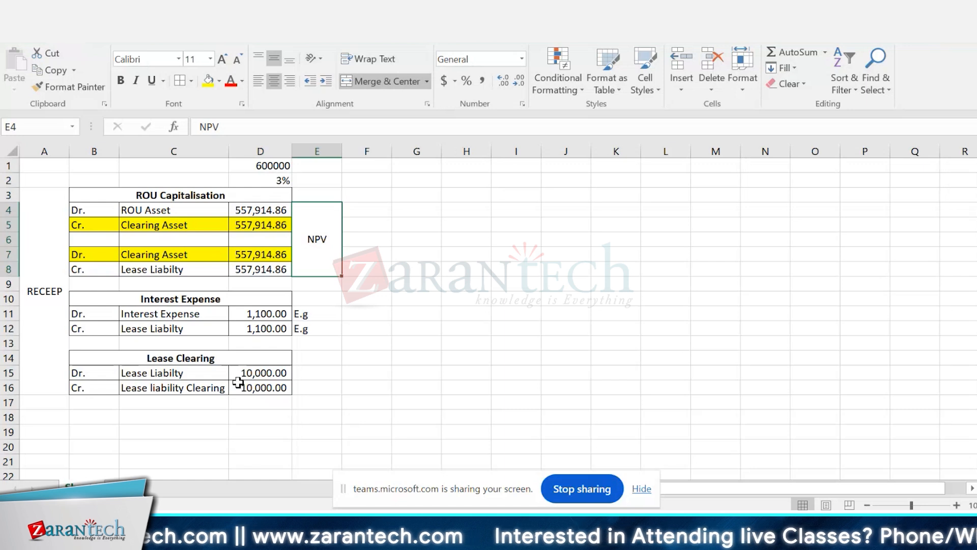
pyautogui.click(278, 382)
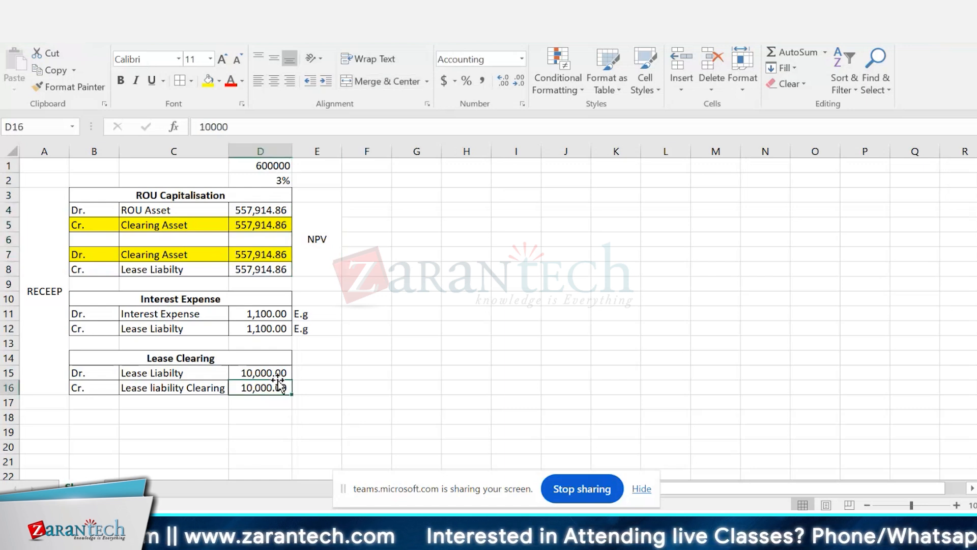
pyautogui.click(233, 298)
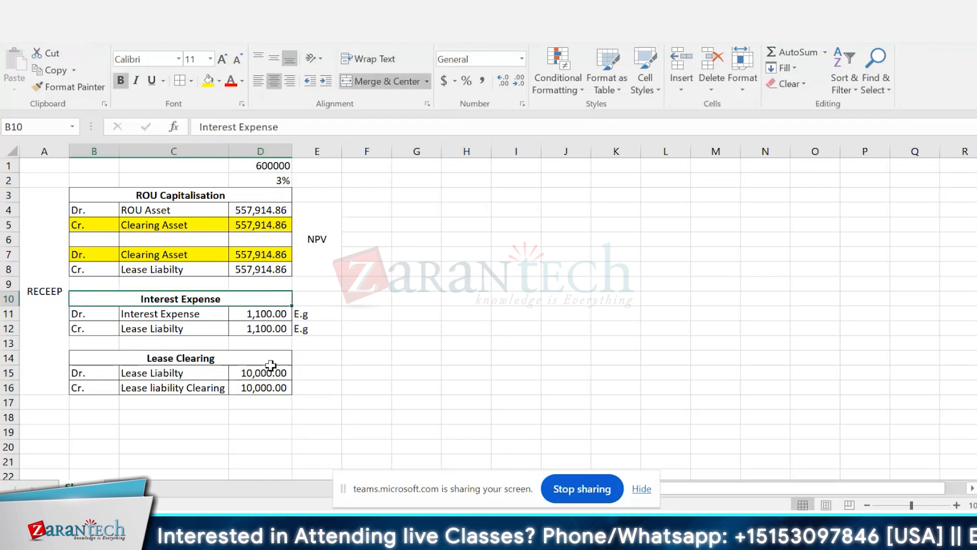
pyautogui.click(144, 415)
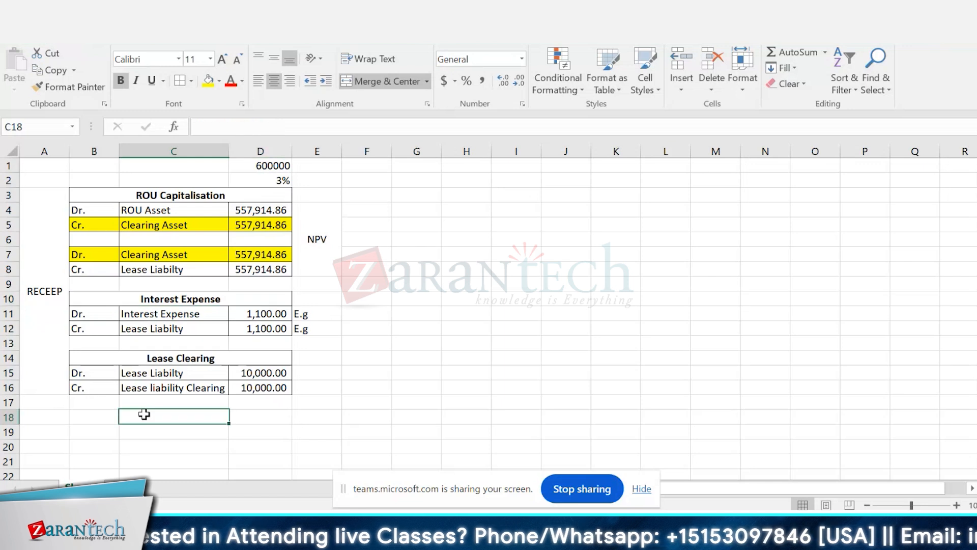
pyautogui.click(163, 178)
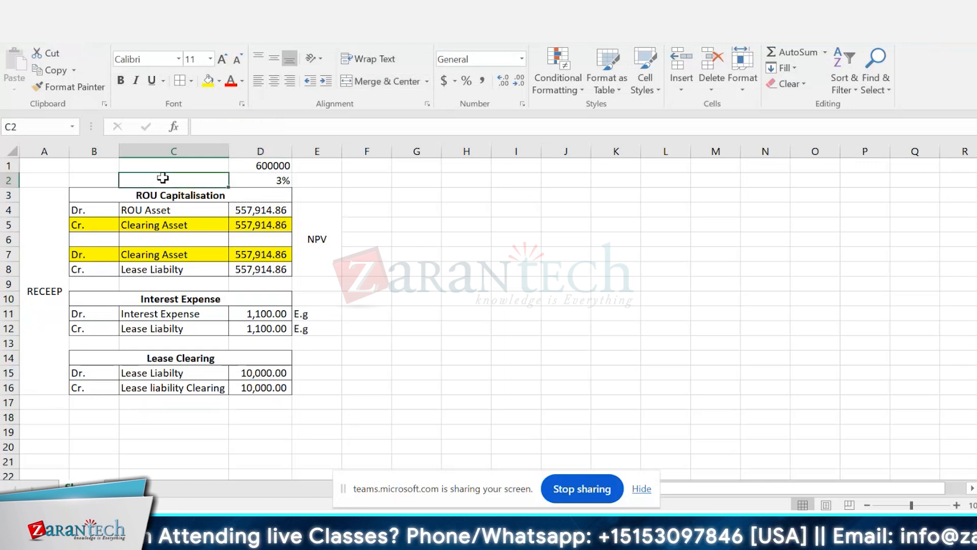
pyautogui.click(181, 413)
pyautogui.write('0')
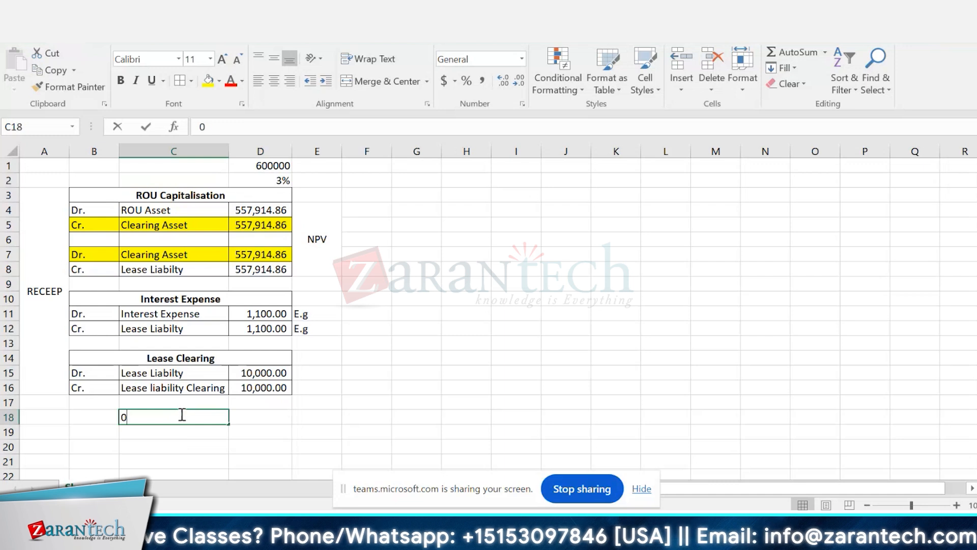
pyautogui.write('1-Ja')
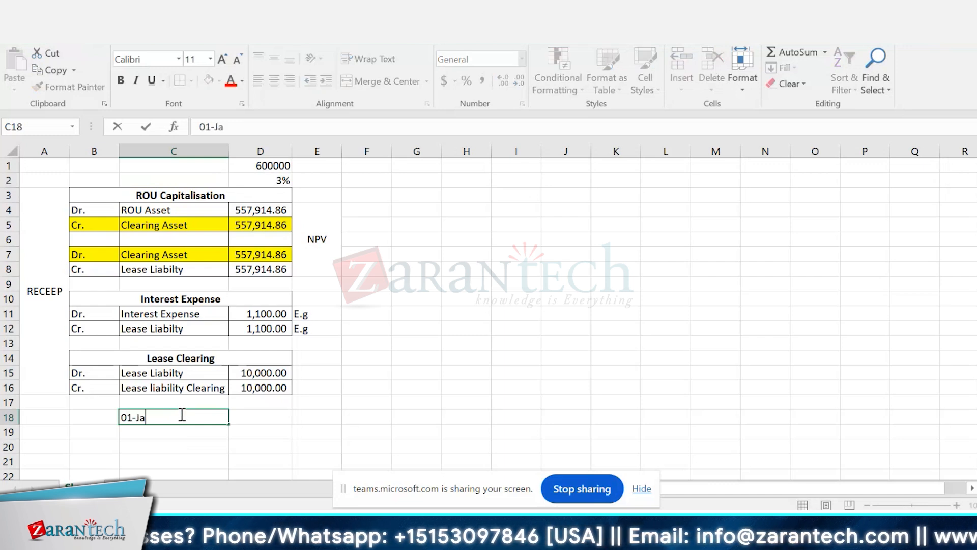
pyautogui.write('n-2024')
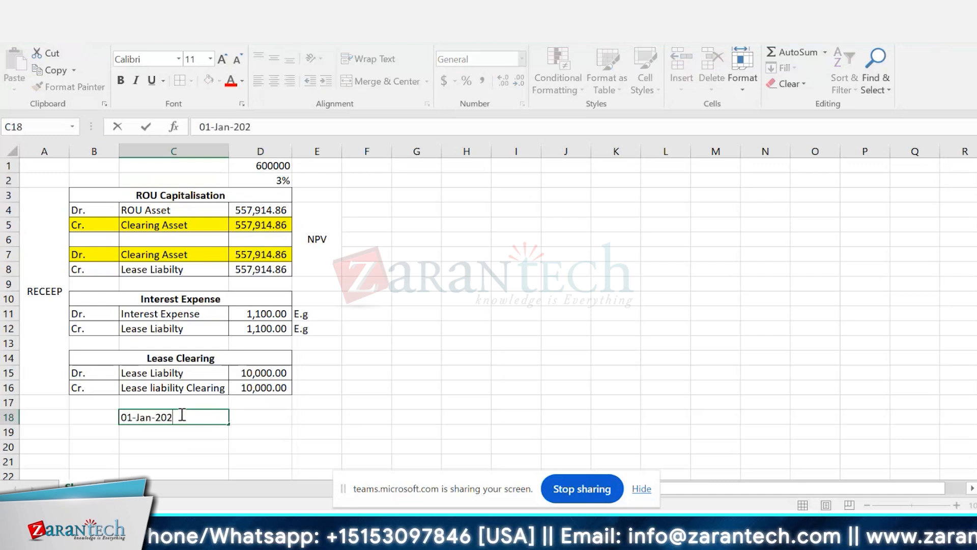
pyautogui.press('Return')
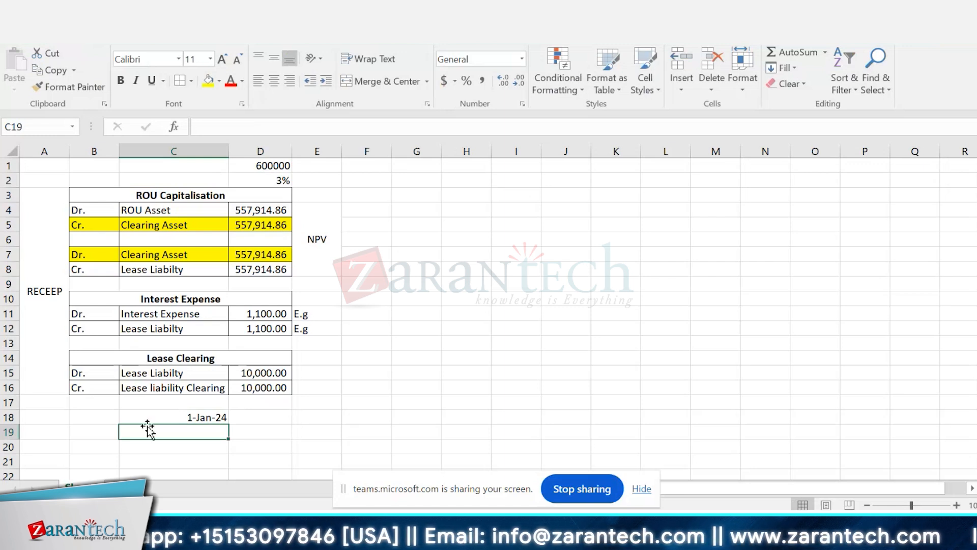
pyautogui.click(47, 191)
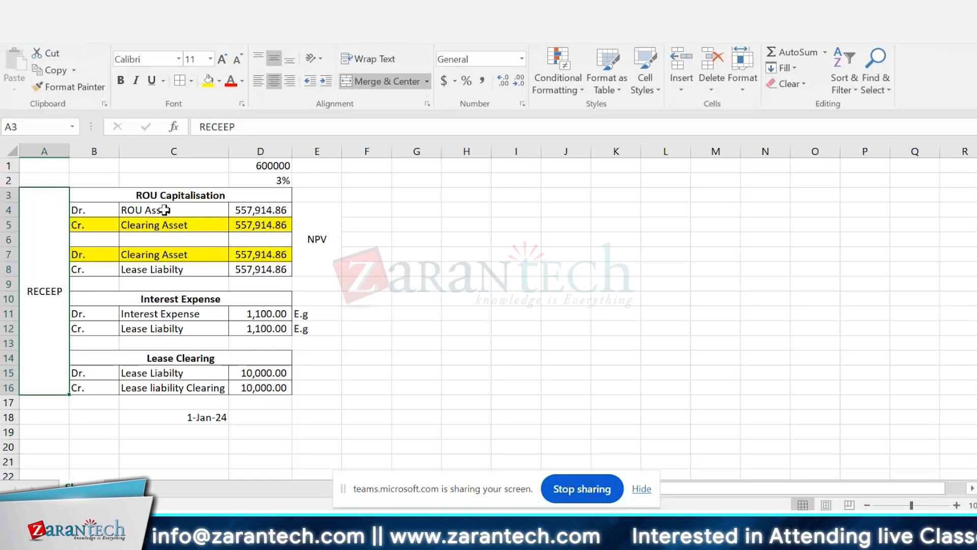
pyautogui.hotkey('alt', 'Tab')
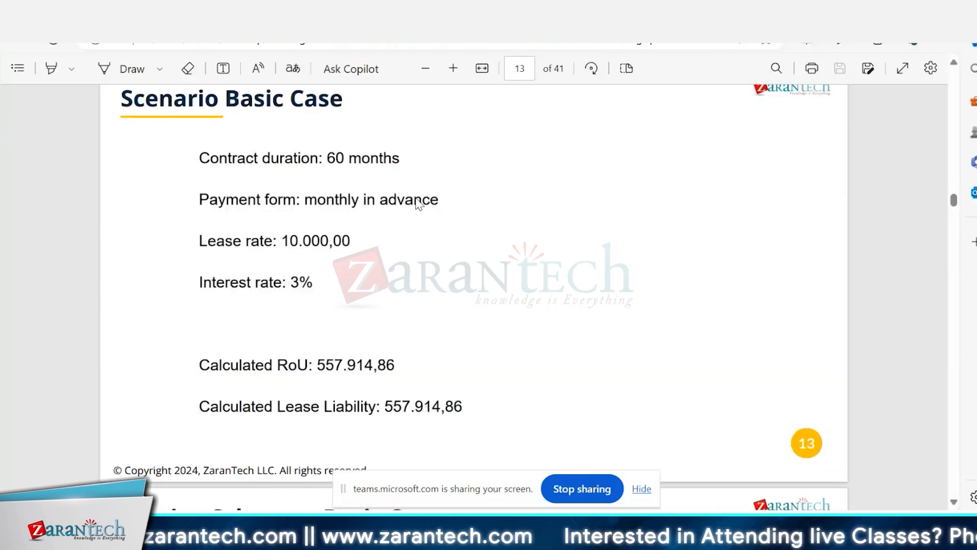
pyautogui.hotkey('alt', 'Tab')
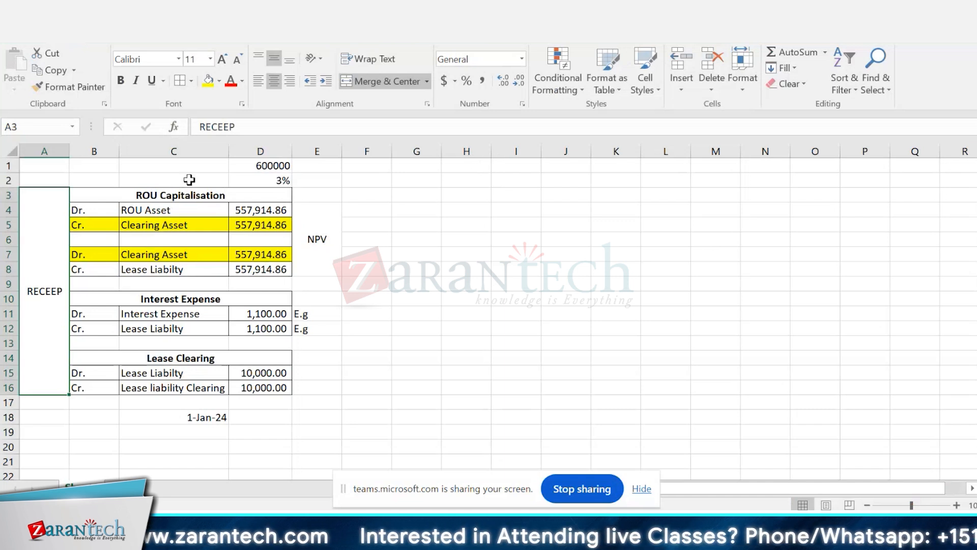
pyautogui.click(216, 419)
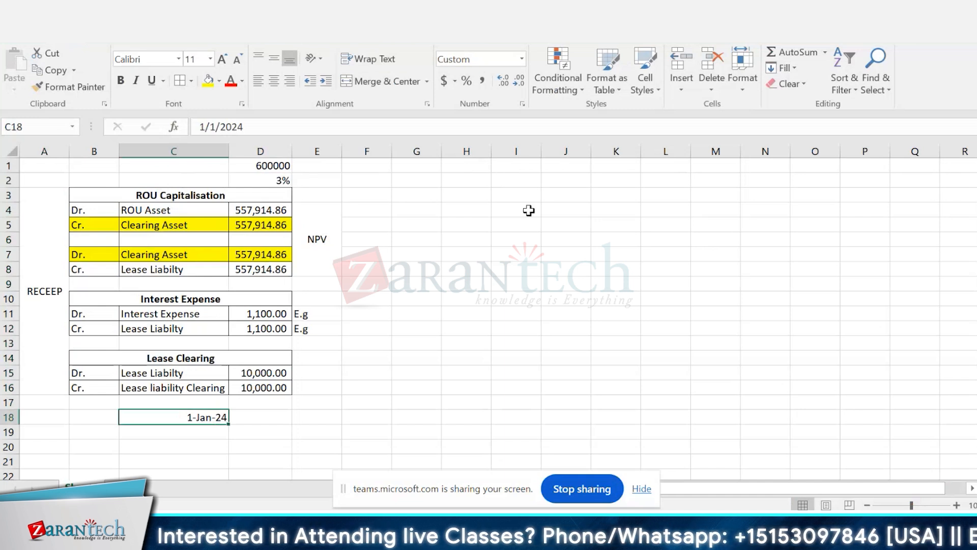
pyautogui.click(509, 166)
pyautogui.write('4')
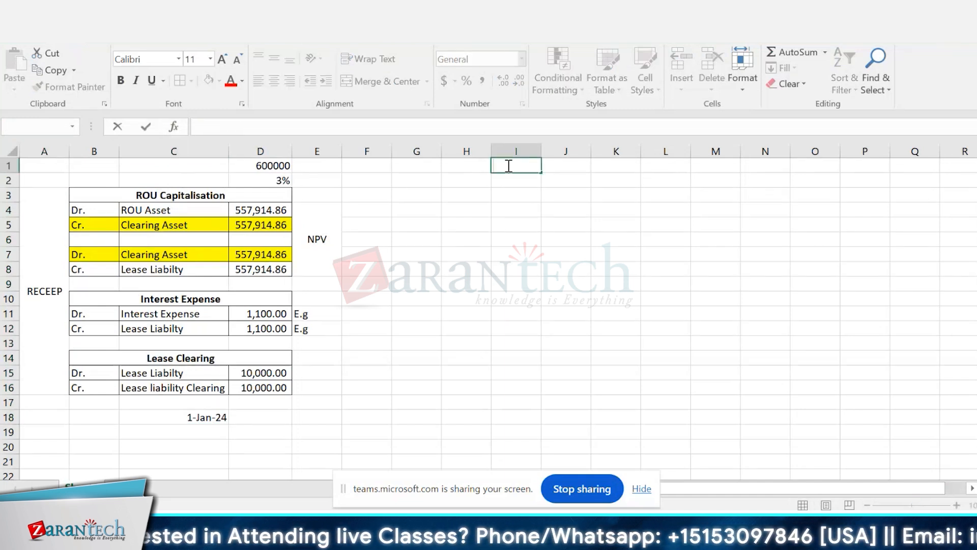
pyautogui.press('Tab')
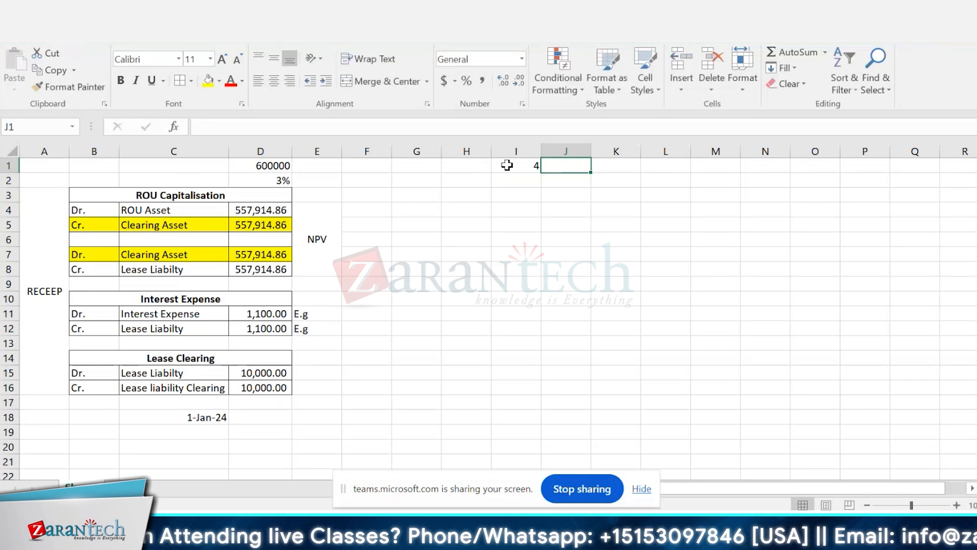
pyautogui.write('5')
pyautogui.press('Return')
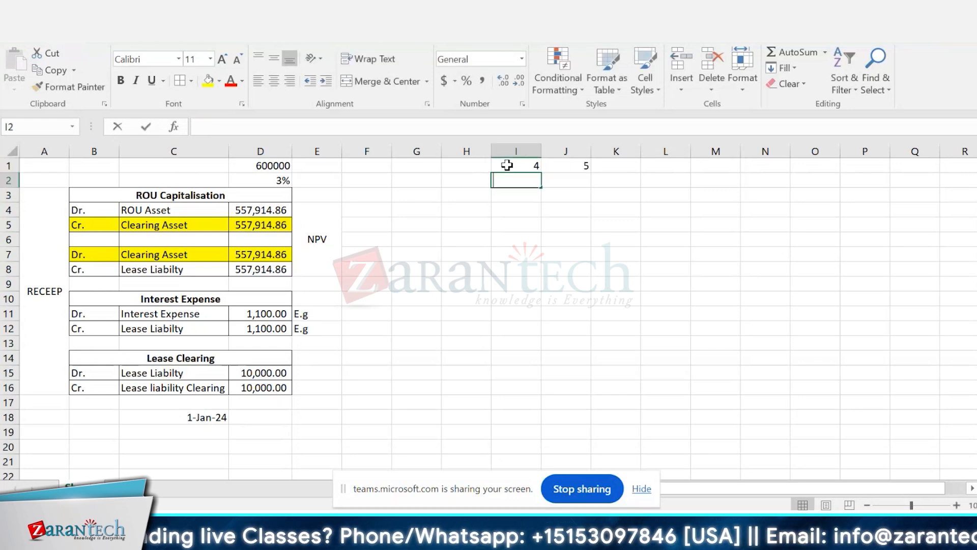
pyautogui.write('6')
pyautogui.press('Return')
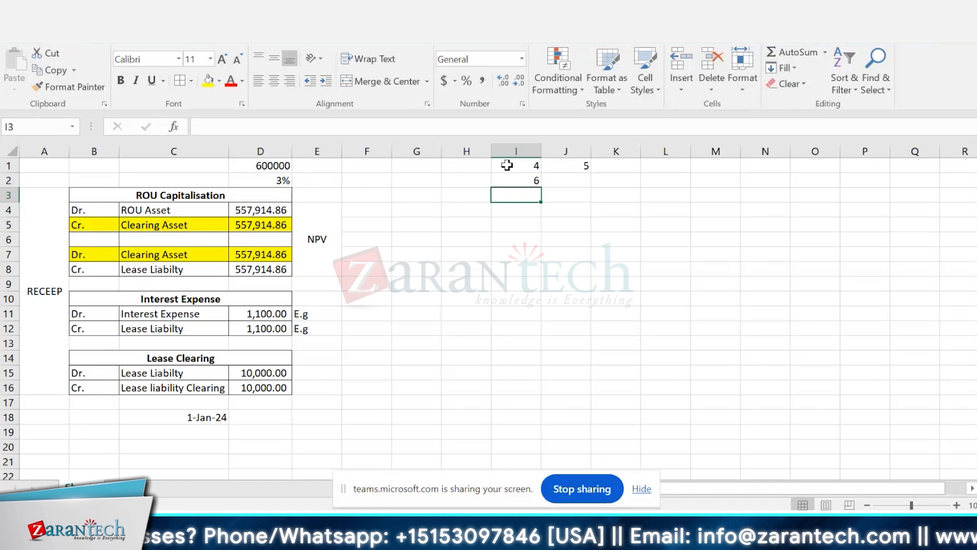
pyautogui.click(507, 165)
pyautogui.hotkey('shift', 'Right')
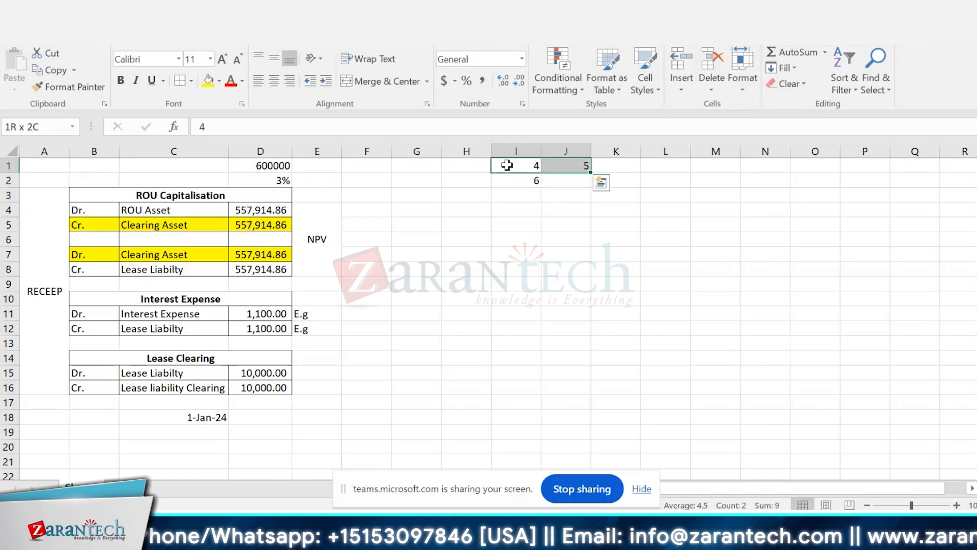
pyautogui.hotkey('shift', 'Down')
pyautogui.press('Delete')
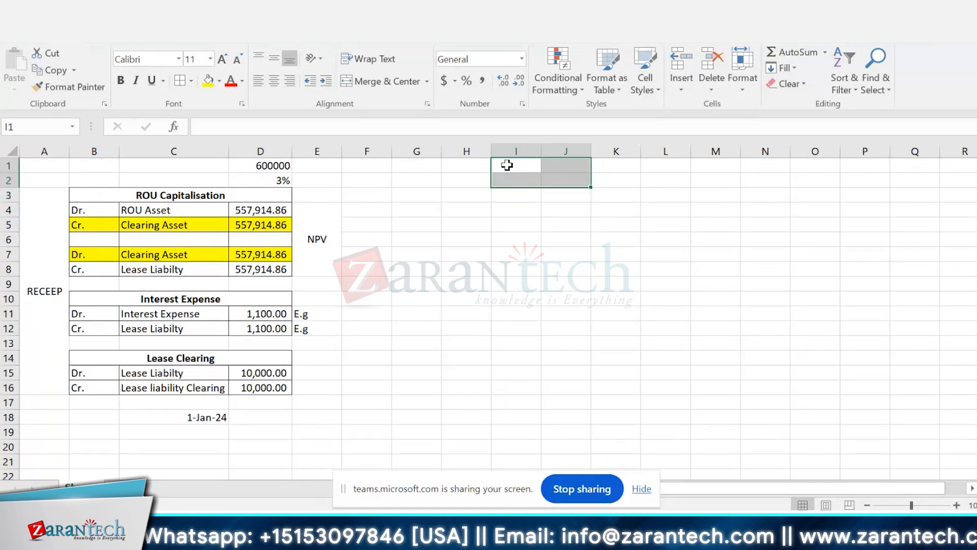
# Step: Enter the heading "Vendor Invoice Posting" in G3 and merge and center it across G3:I3
pyautogui.press('Left')
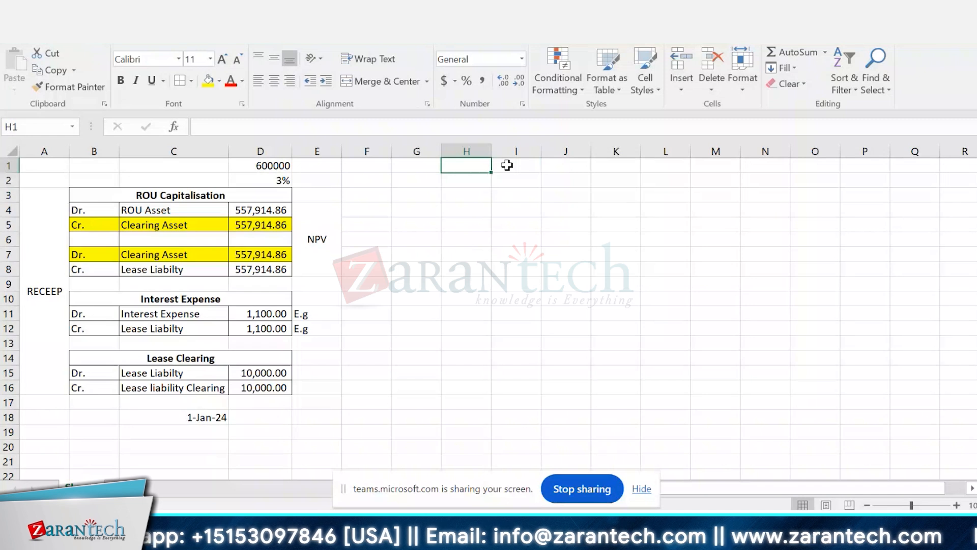
pyautogui.press('Left')
pyautogui.press('Down')
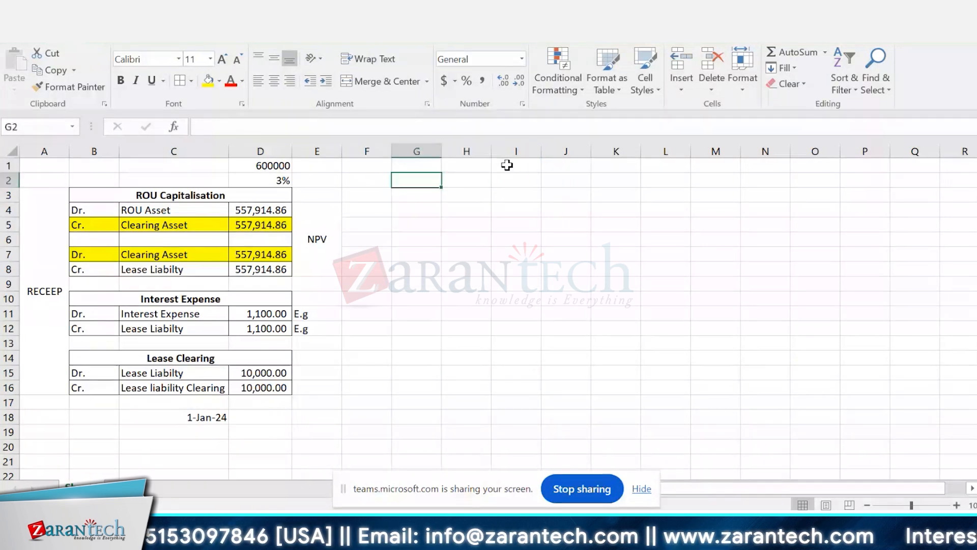
pyautogui.press('Down')
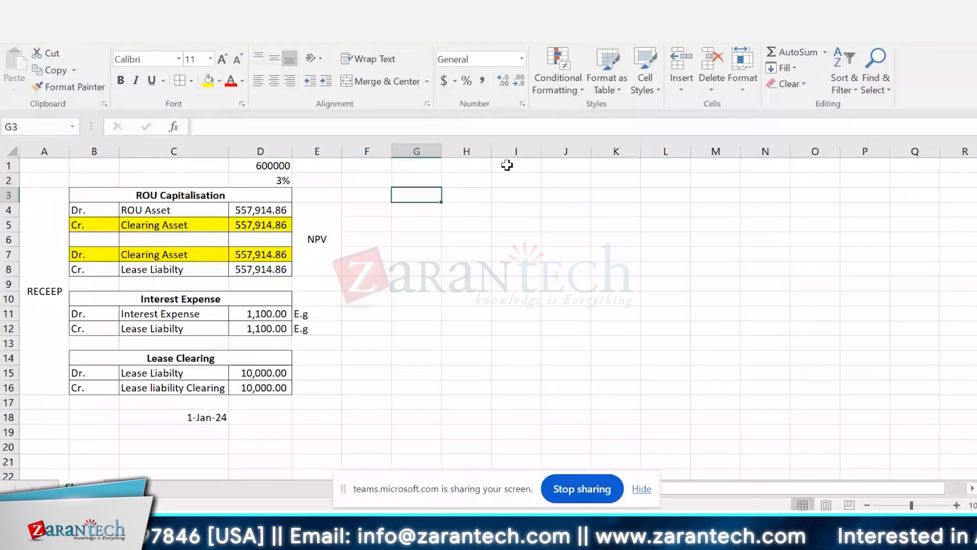
pyautogui.press('Up')
pyautogui.press('Down')
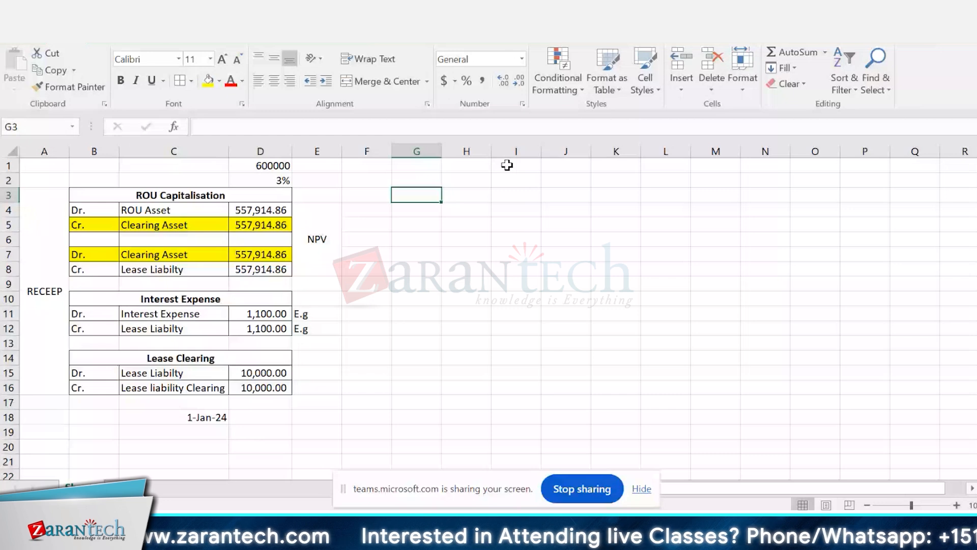
pyautogui.write('Vendor Invoice')
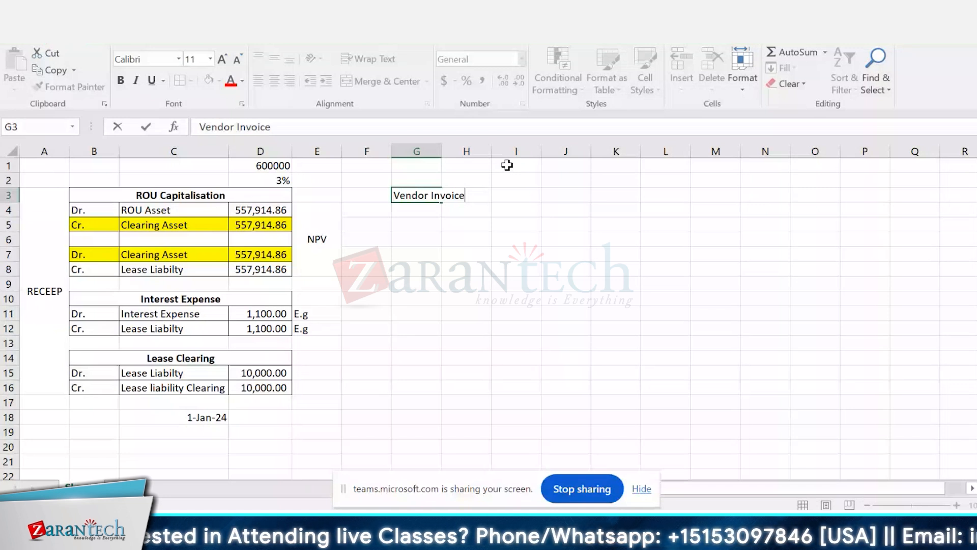
pyautogui.write('Posting')
pyautogui.press('Return')
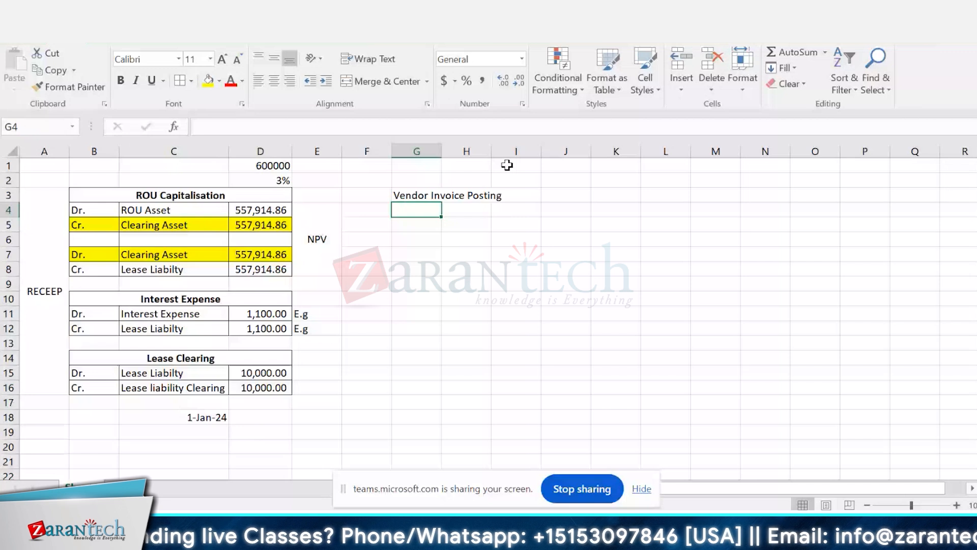
pyautogui.moveTo(417, 195); pyautogui.dragTo(516, 195)
pyautogui.click(387, 82)
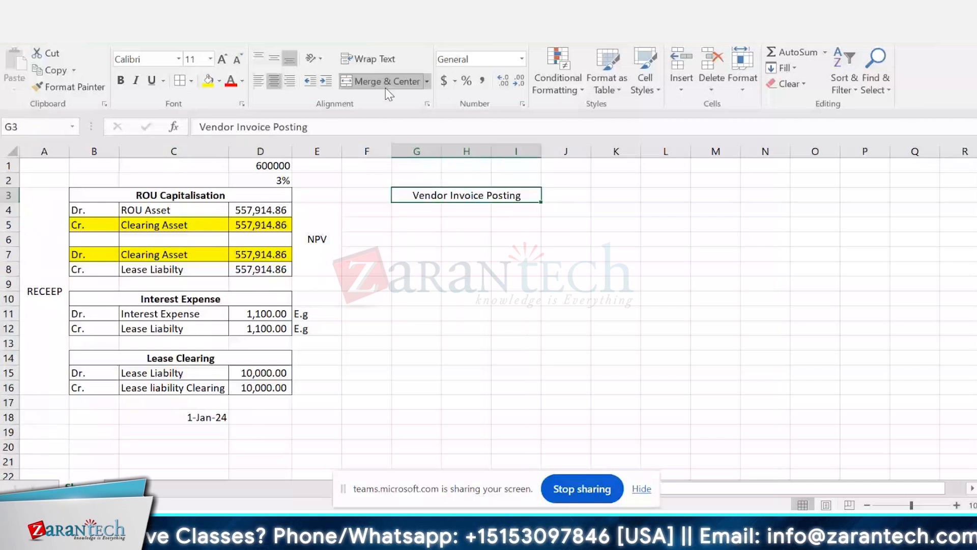
# Step: Enter "Dr." in G4 and copy the "Lease liability Clearing" account from C16 into H4
pyautogui.doubleClick(421, 210)
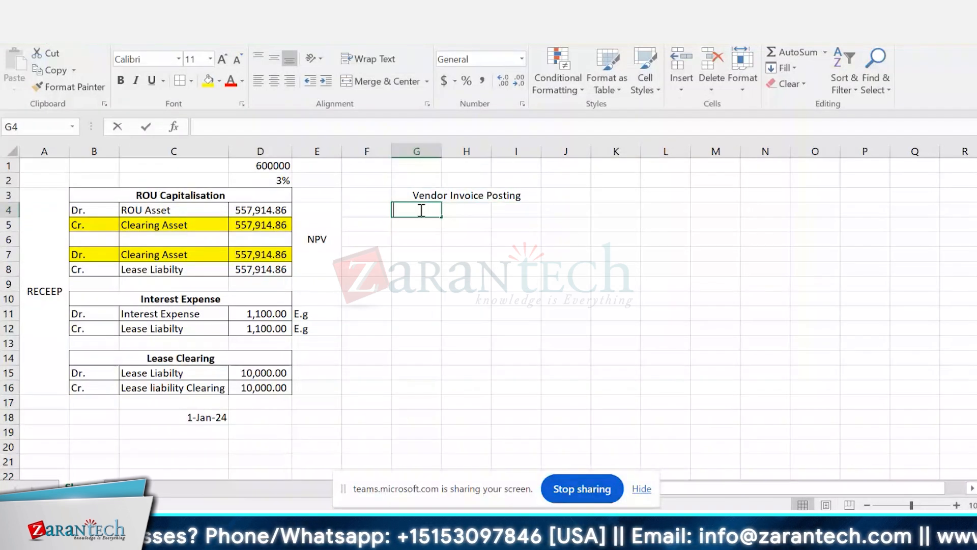
pyautogui.press('Return')
pyautogui.press('pagedown')
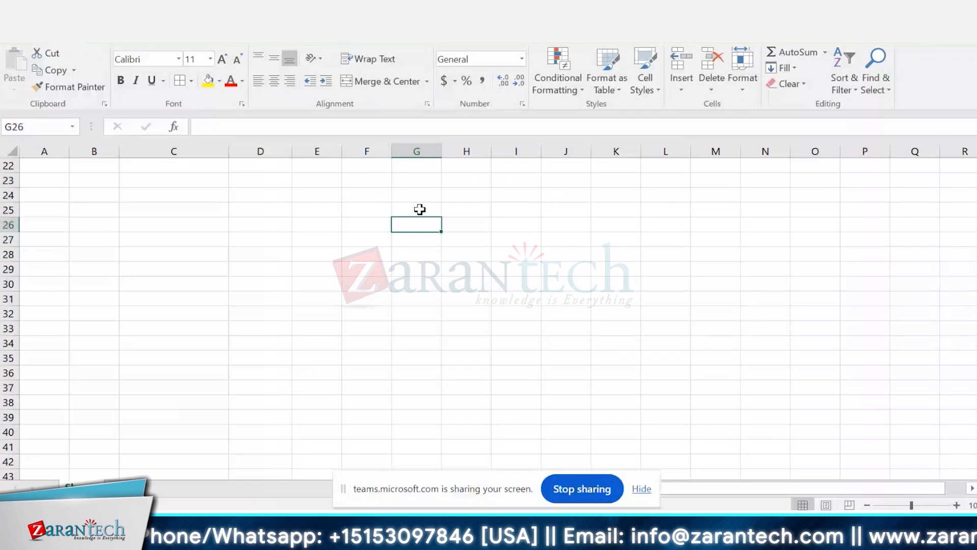
pyautogui.press('pageup')
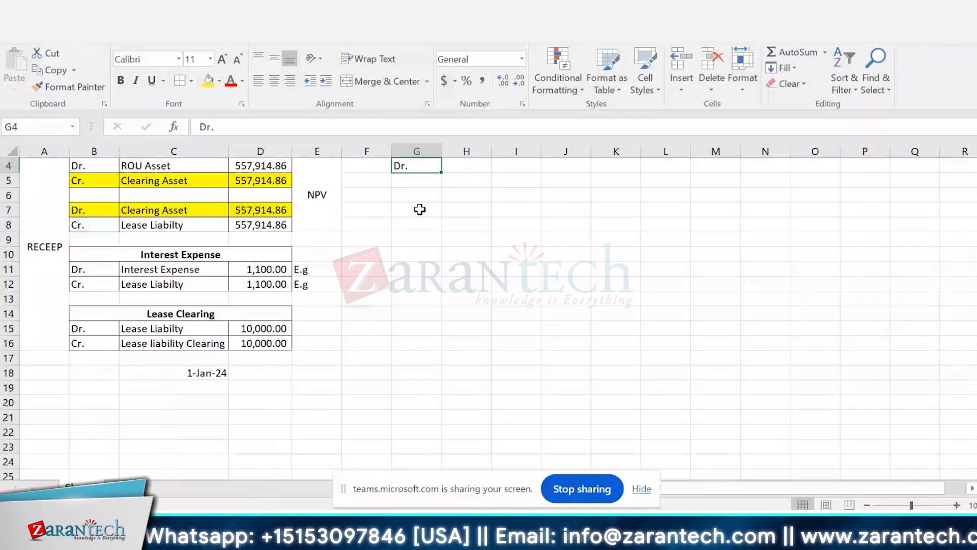
pyautogui.press('Up')
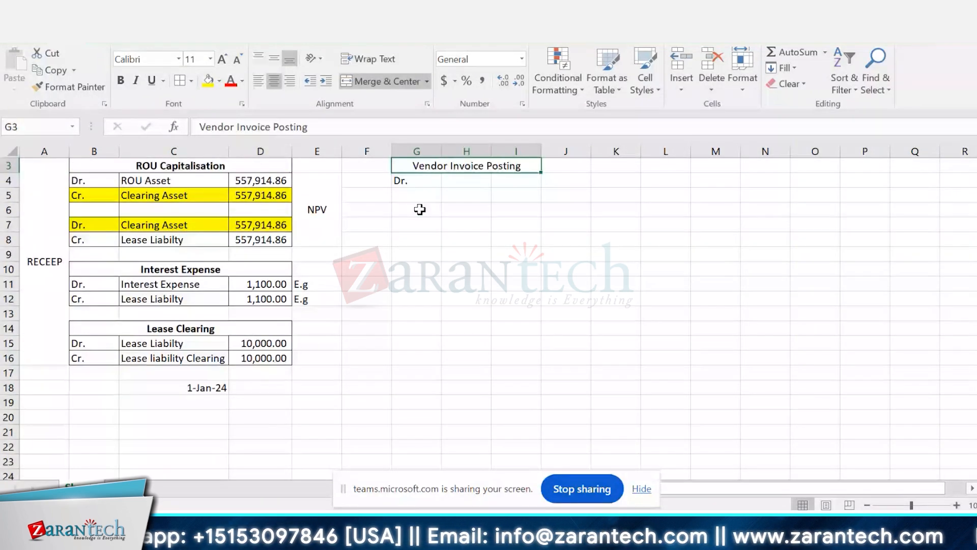
pyautogui.press('Up')
pyautogui.press('Up')
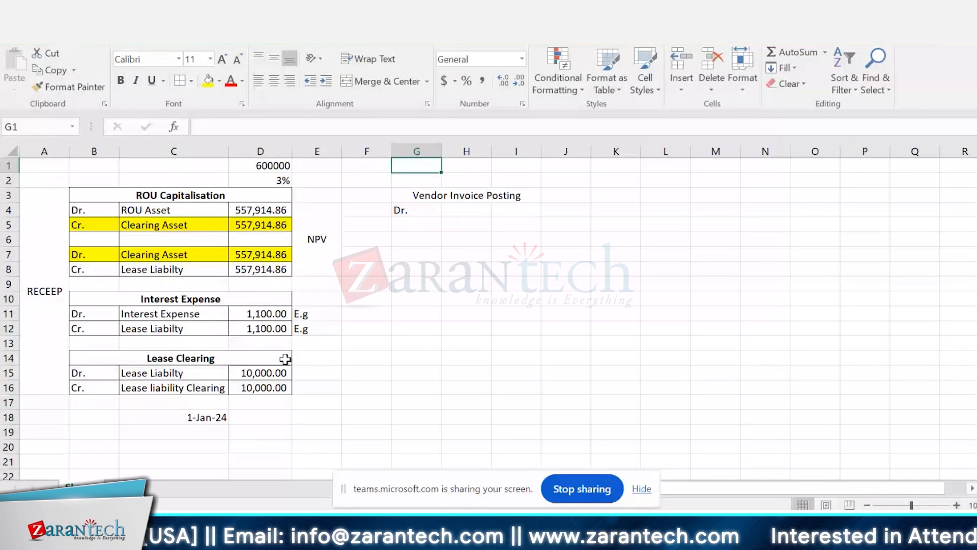
pyautogui.click(176, 390)
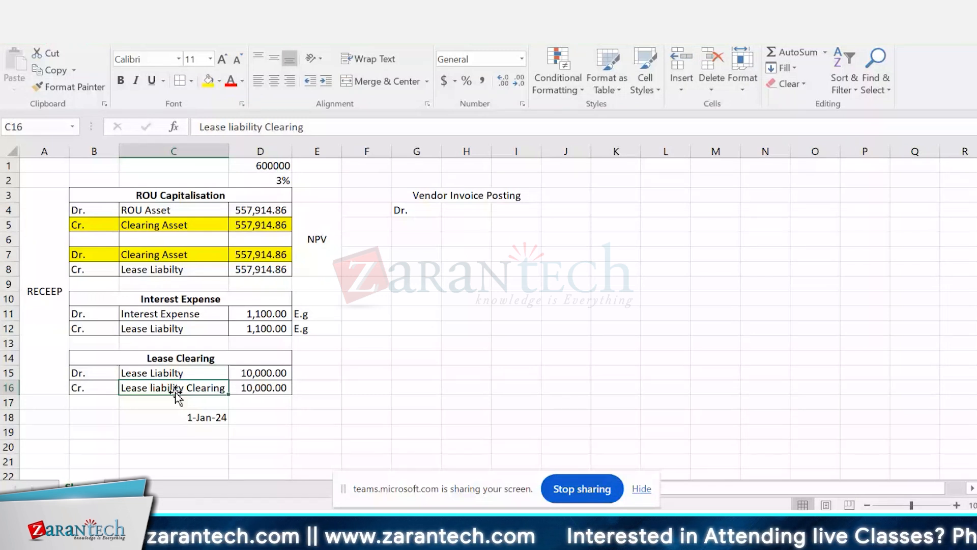
pyautogui.hotkey('ctrl', 'c')
pyautogui.click(476, 213)
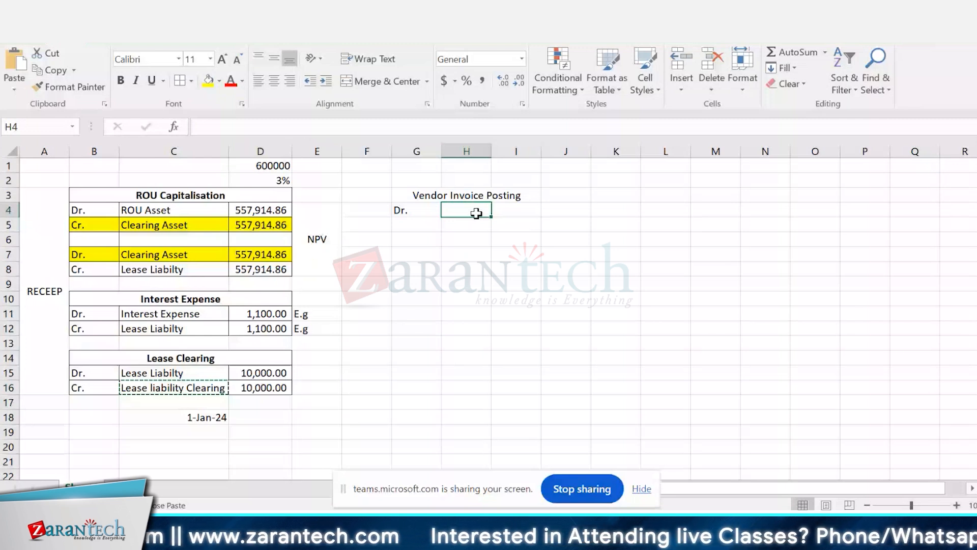
pyautogui.hotkey('ctrl', 'v')
# Step: Add the credit line under Vendor Invoice Posting with "Cr." in G5 and "Vendor" in H5
pyautogui.click(407, 225)
pyautogui.write('Cr.')
pyautogui.press('Tab')
pyautogui.write('Ved')
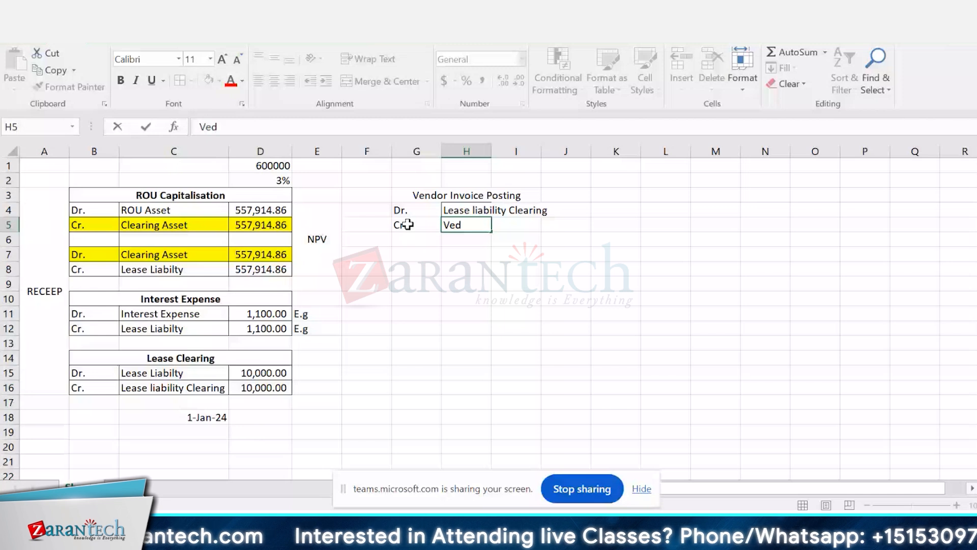
pyautogui.press('BackSpace')
pyautogui.write('ndor')
pyautogui.press('Return')
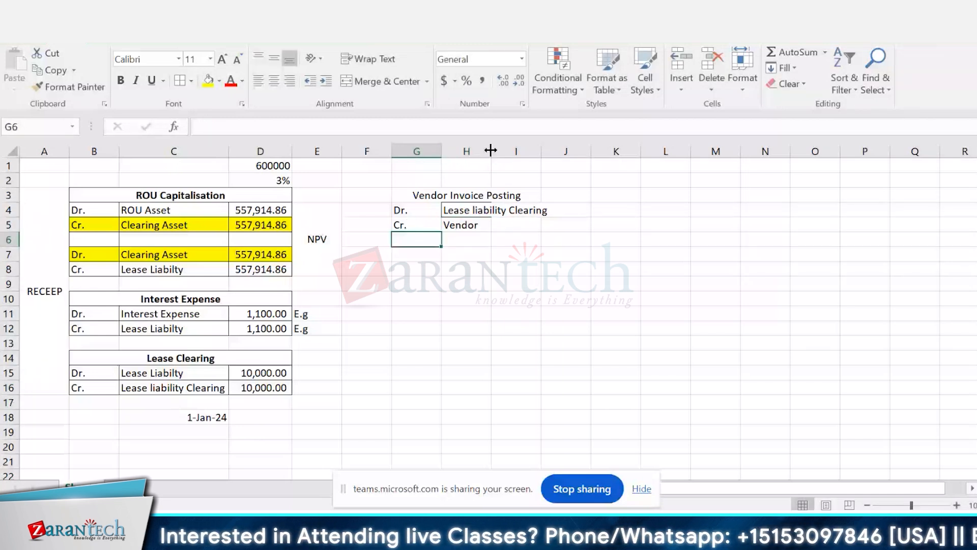
# Step: Fit column H to its contents and enter 10000 in both I4 and I5 for the vendor invoice's debit and credit amounts
pyautogui.doubleClick(491, 151)
pyautogui.doubleClick(565, 210)
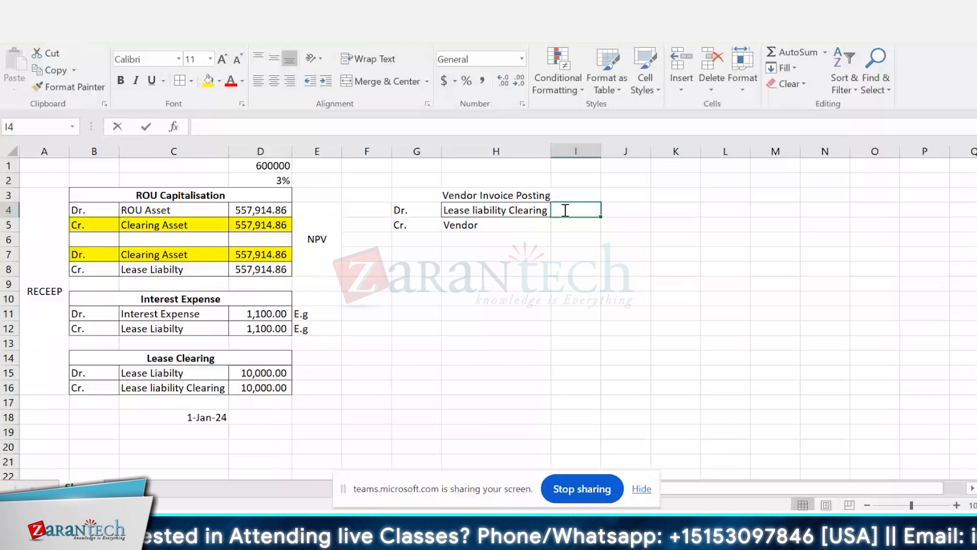
pyautogui.write('10')
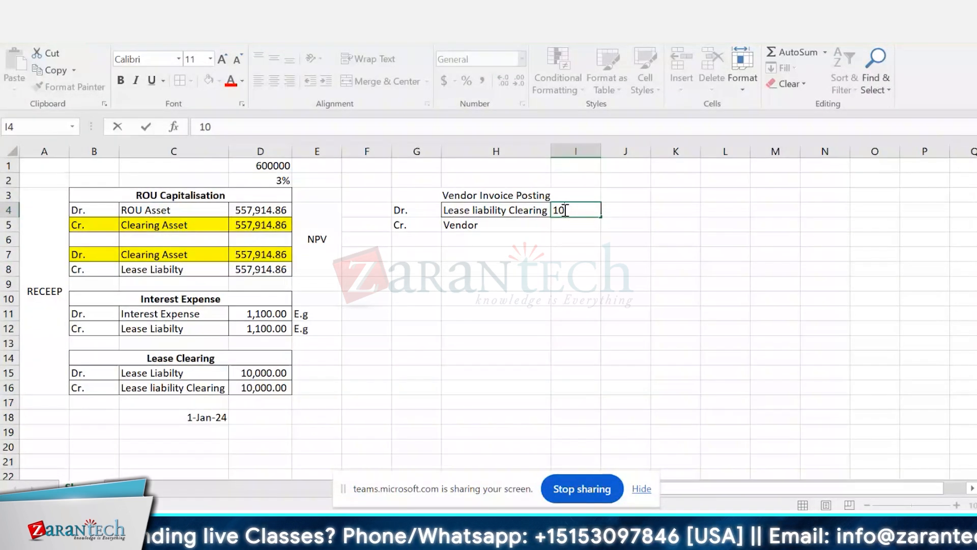
pyautogui.write('000')
pyautogui.hotkey('ctrl', 'Return')
pyautogui.press('Return')
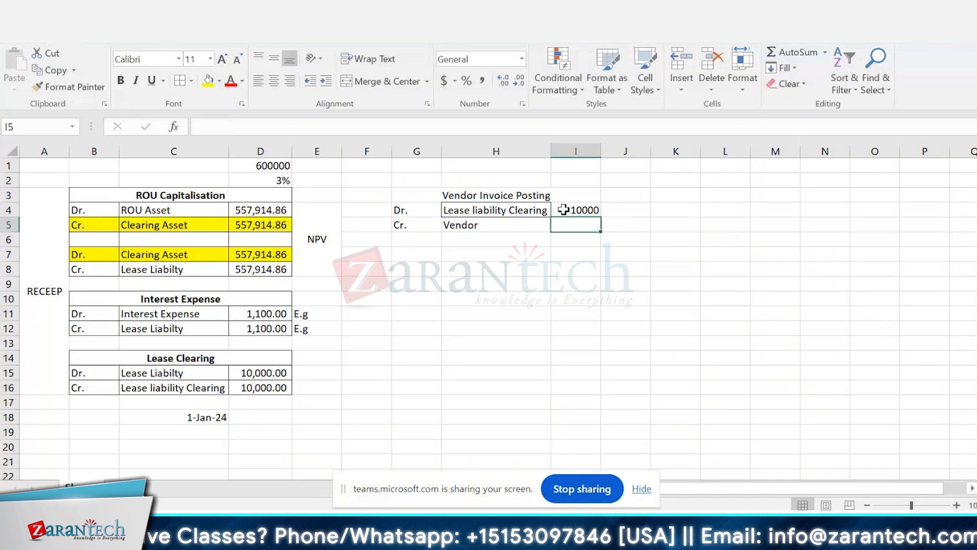
pyautogui.write('10000')
# Step: Apply all borders to the Vendor Invoice Posting table in G3:I5 and make its heading bold
pyautogui.press('Up')
pyautogui.press('Left')
pyautogui.press('Left')
pyautogui.press('Up')
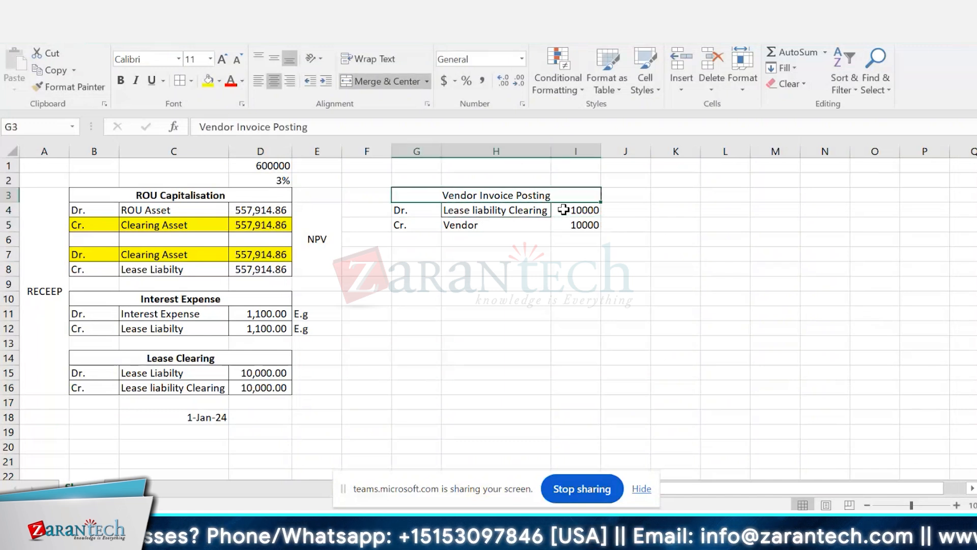
pyautogui.hotkey('shift', 'Down')
pyautogui.hotkey('shift', 'Down')
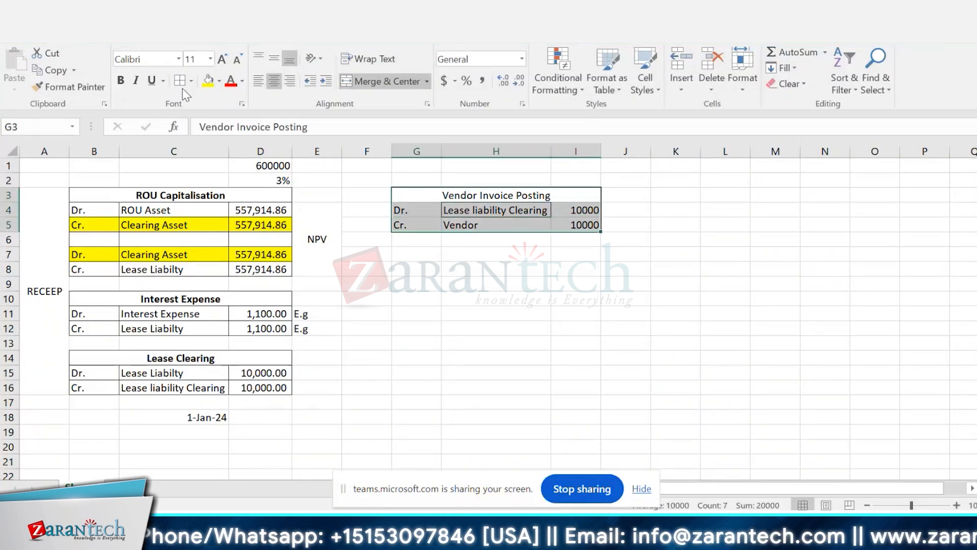
pyautogui.click(519, 191)
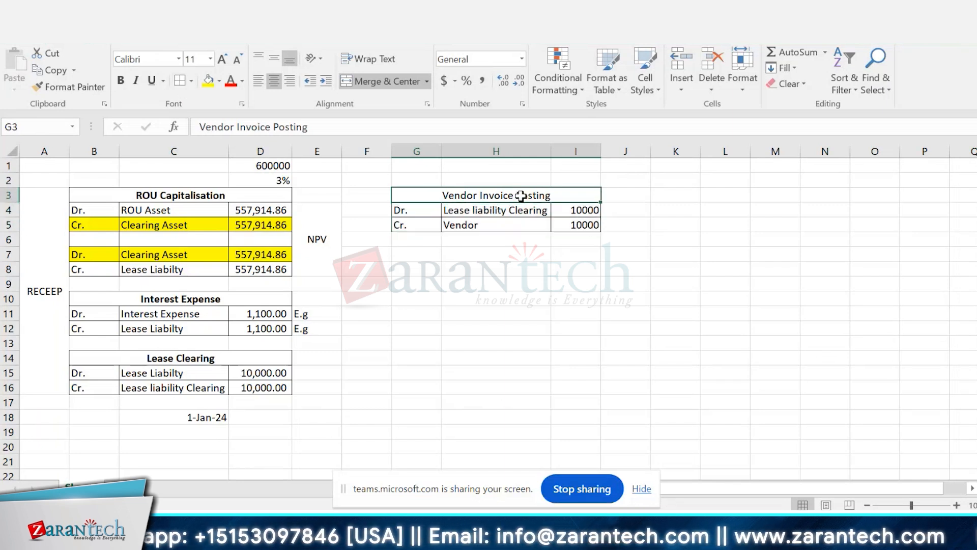
pyautogui.hotkey('ctrl', 'b')
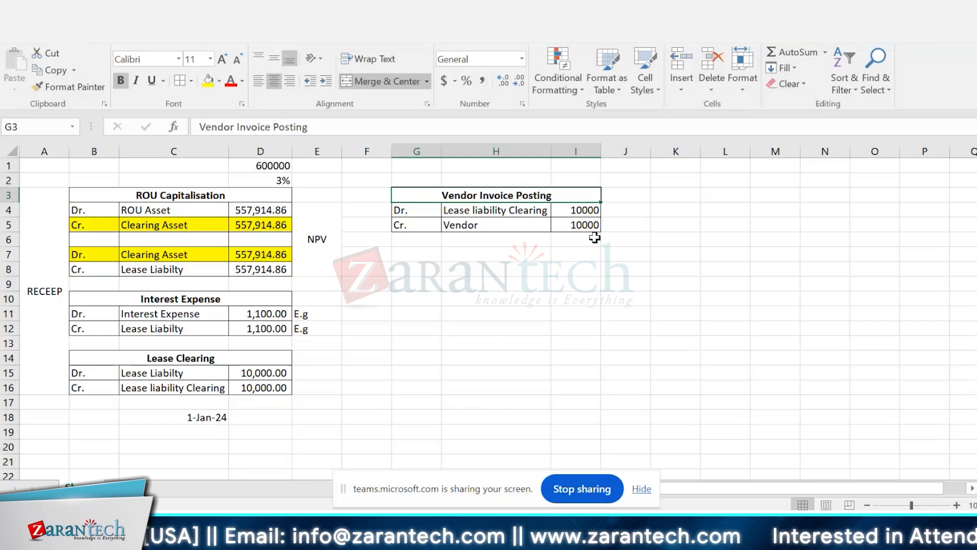
# Step: Enter the date 05-jan-2024 in H6, below the Vendor Invoice Posting table
pyautogui.click(534, 278)
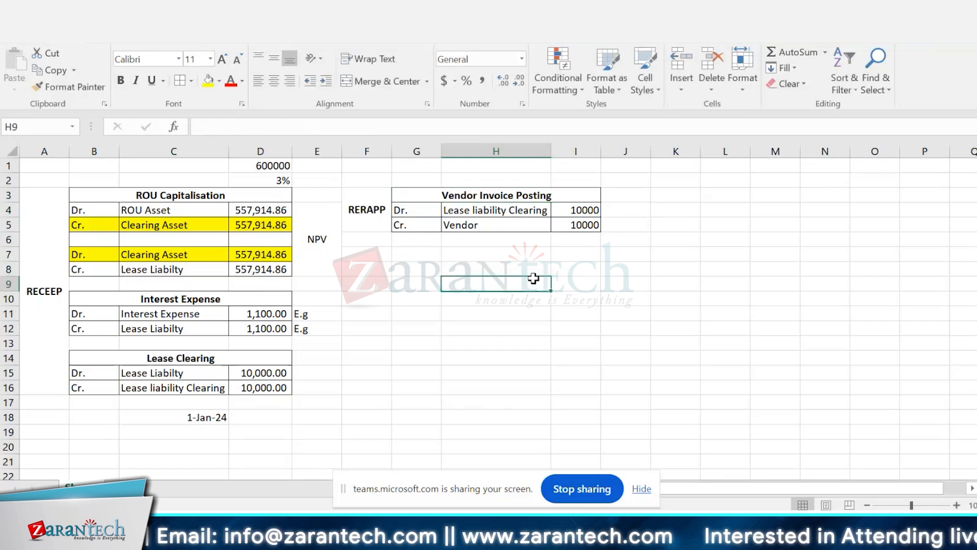
pyautogui.click(514, 240)
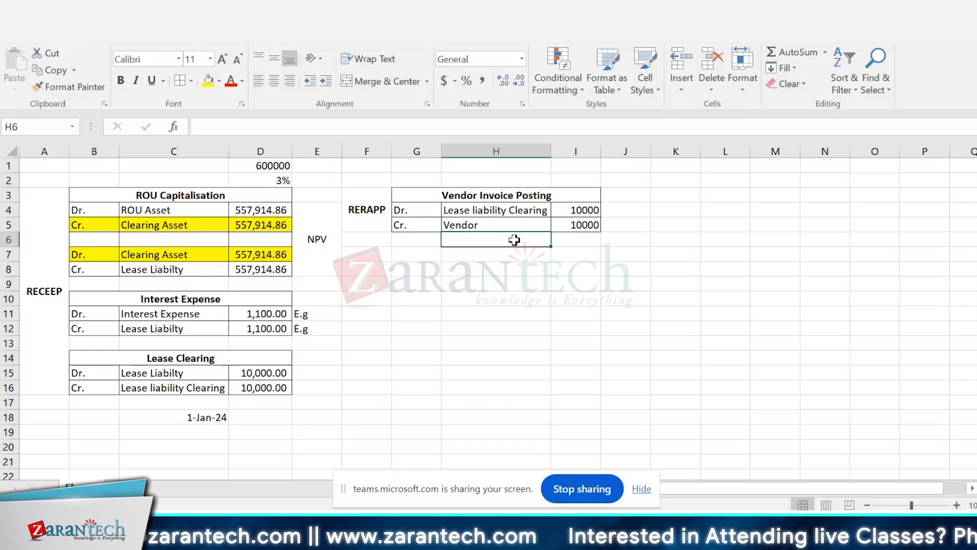
pyautogui.write('05-ja')
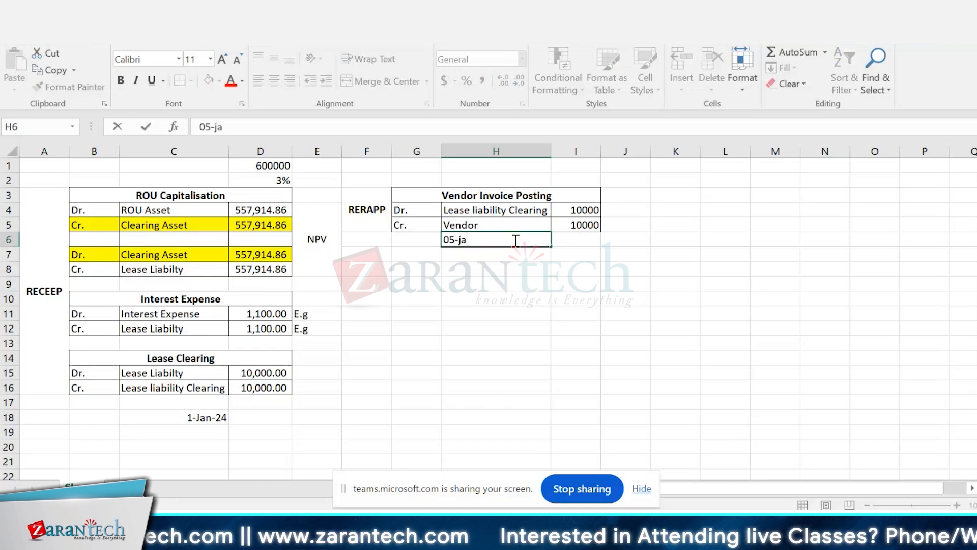
pyautogui.write('n-2024')
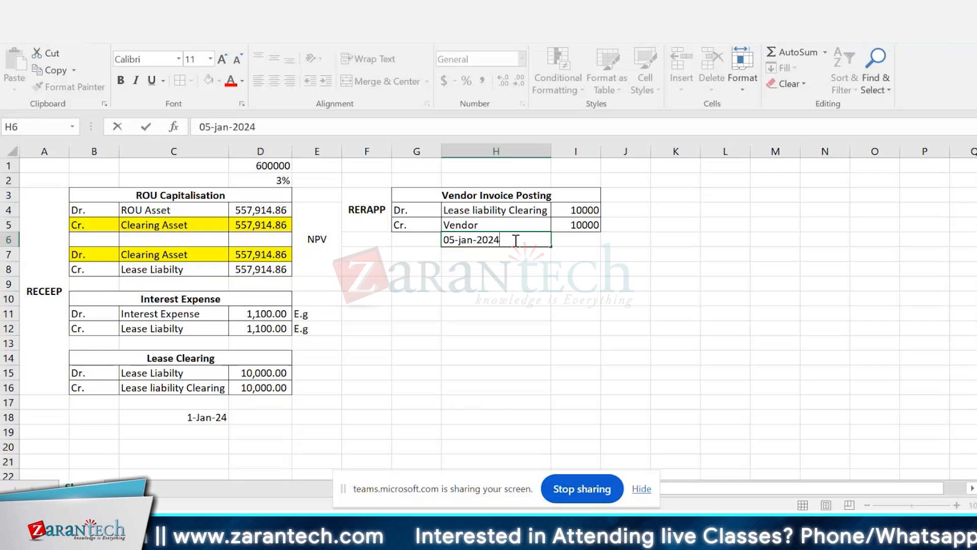
pyautogui.press('Return')
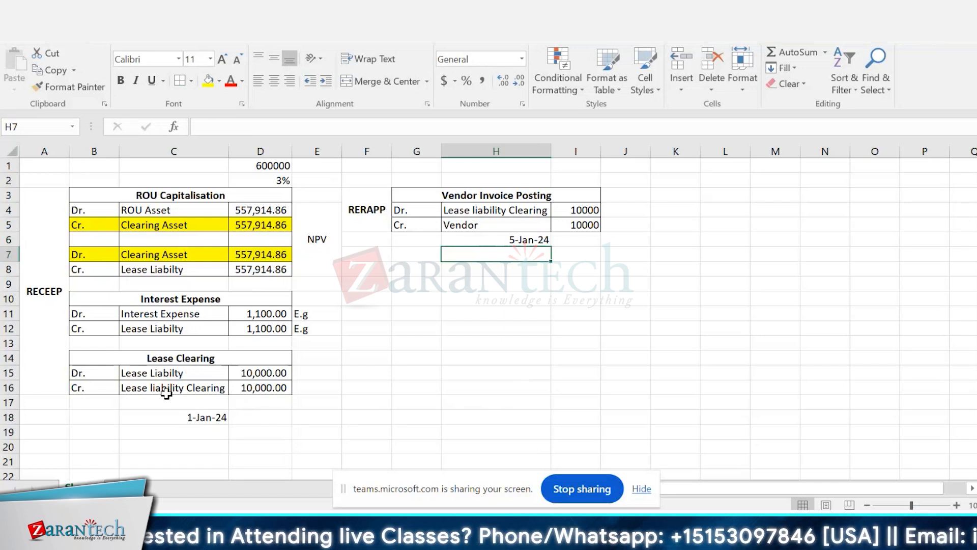
pyautogui.click(217, 416)
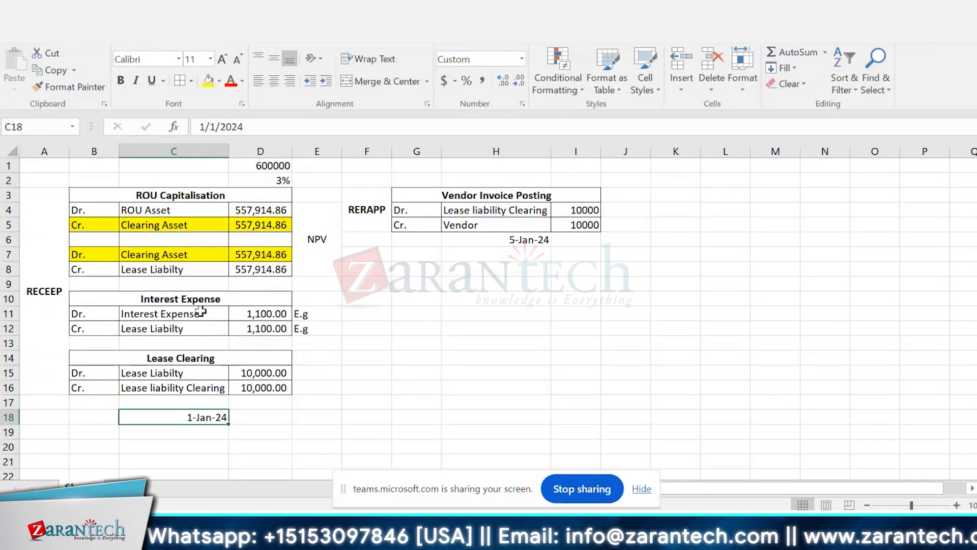
pyautogui.click(190, 389)
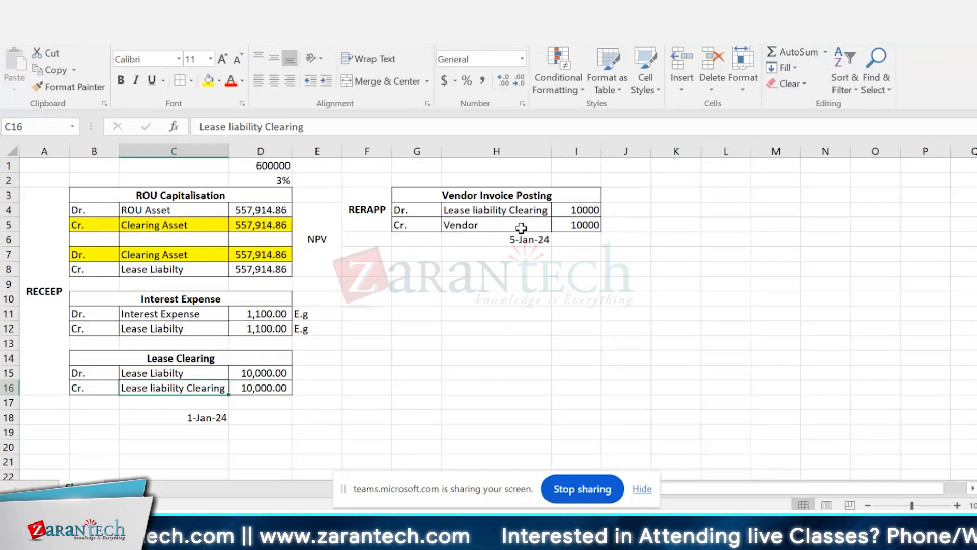
# Step: Enter the note "Expense A/c" in J4, beside the vendor invoice's debit line
pyautogui.click(646, 210)
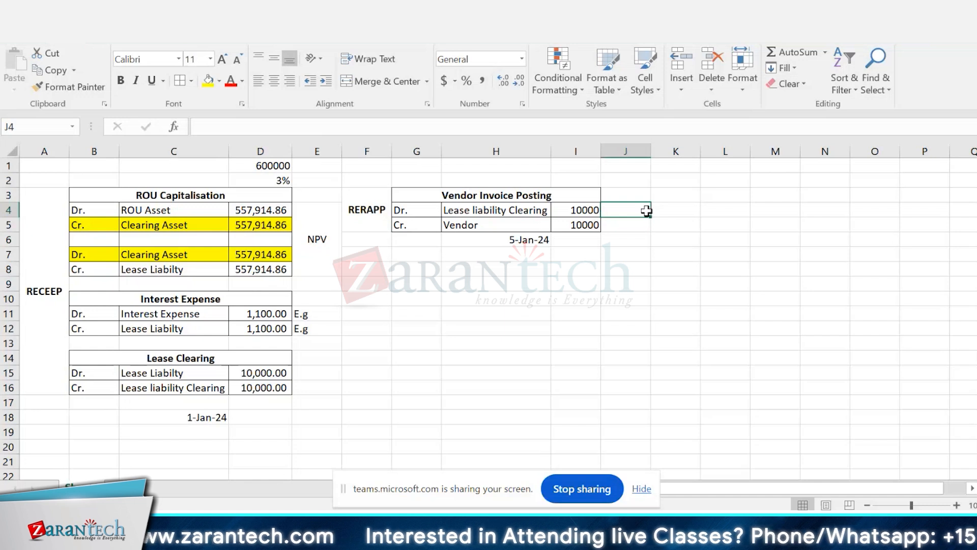
pyautogui.write('GL')
pyautogui.press('BackSpace')
pyautogui.press('BackSpace')
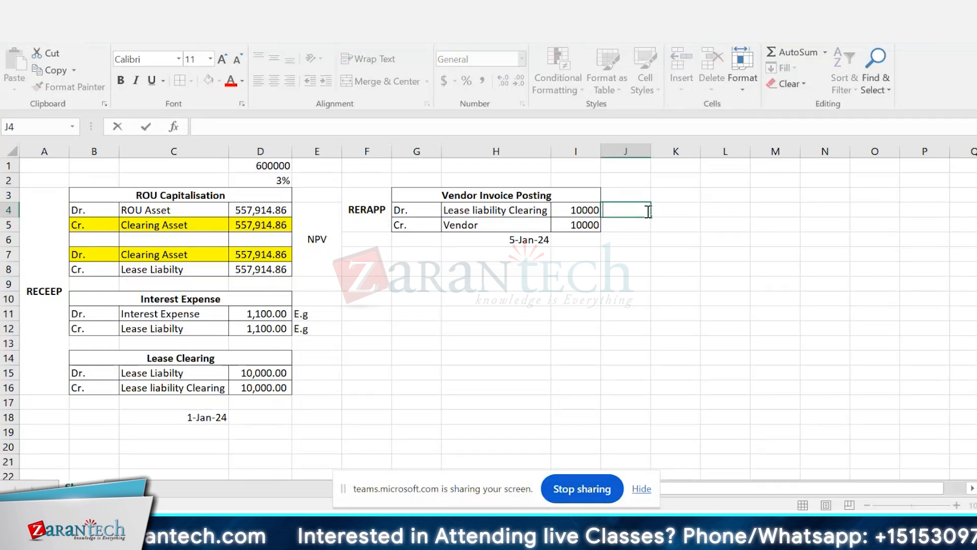
pyautogui.write('EX')
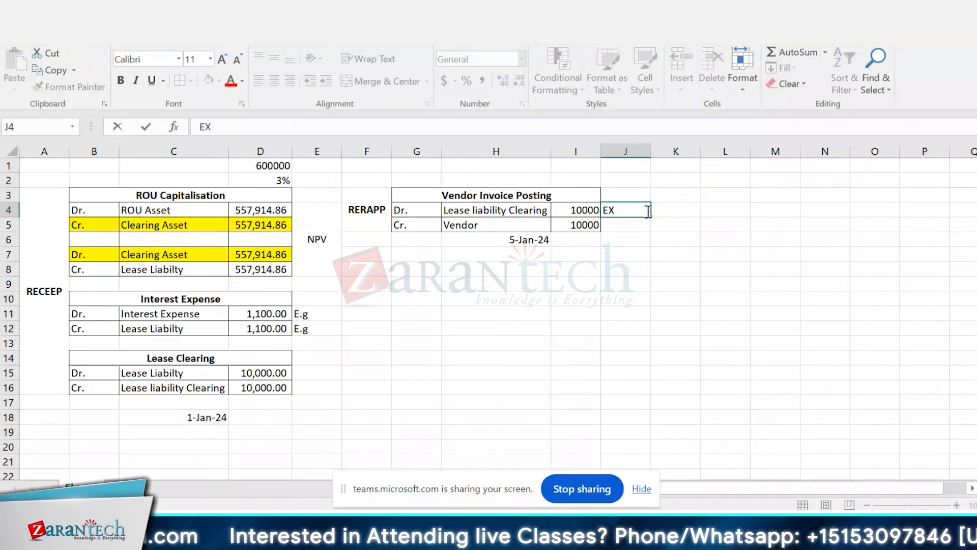
pyautogui.press('BackSpace')
pyautogui.write('x')
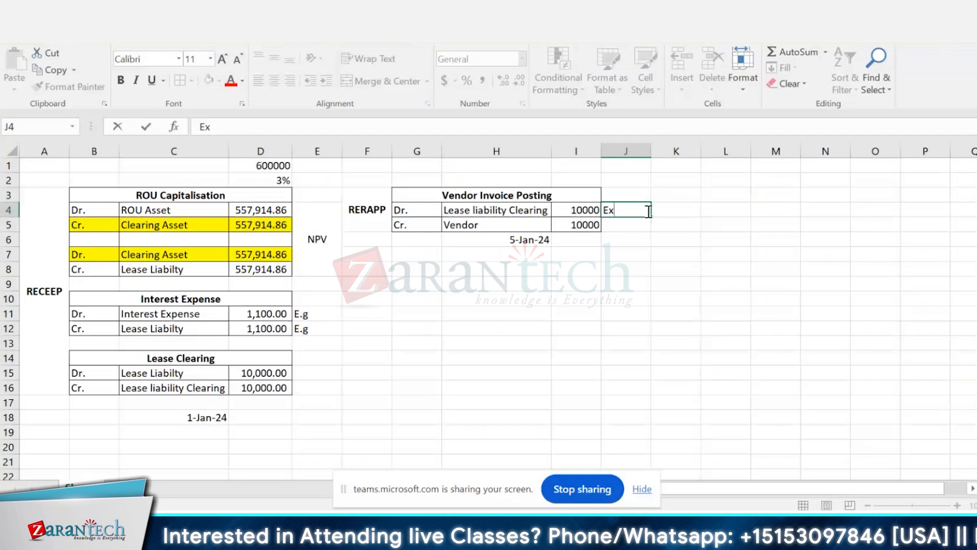
pyautogui.write('pense')
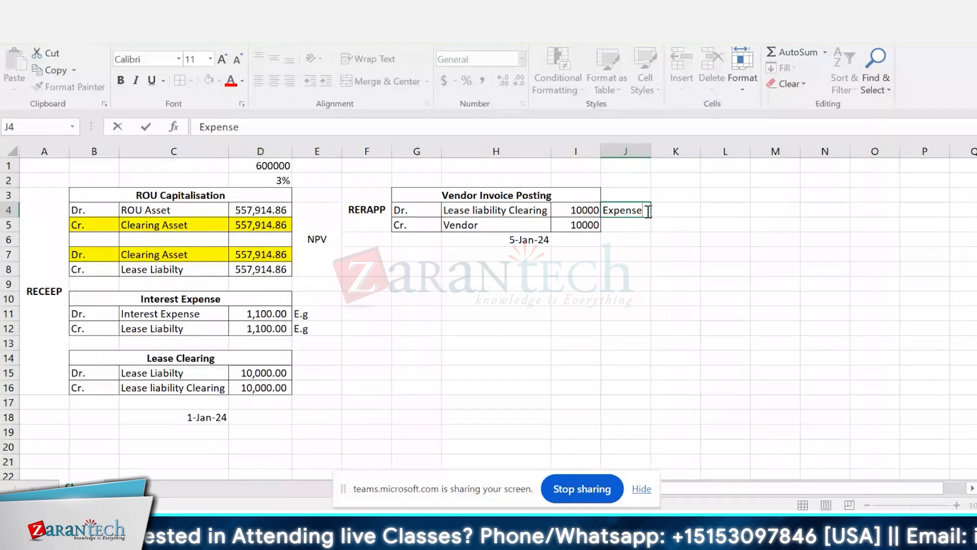
pyautogui.write(' A/c')
pyautogui.press('Return')
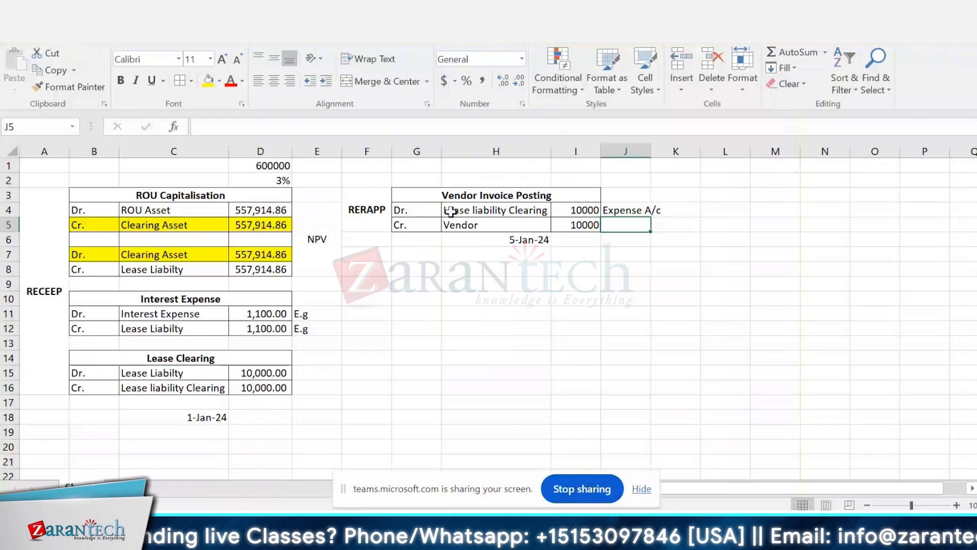
# Step: Fill both Lease liability Clearing rows, G4:I4 and B16:D16, with green
pyautogui.moveTo(436, 210); pyautogui.dragTo(575, 211)
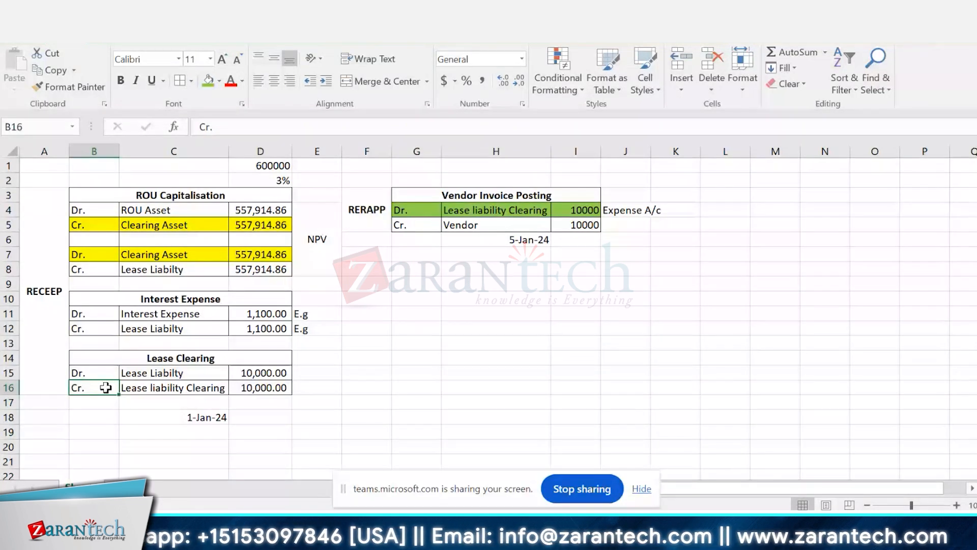
pyautogui.moveTo(106, 387); pyautogui.dragTo(261, 388)
pyautogui.click(208, 81)
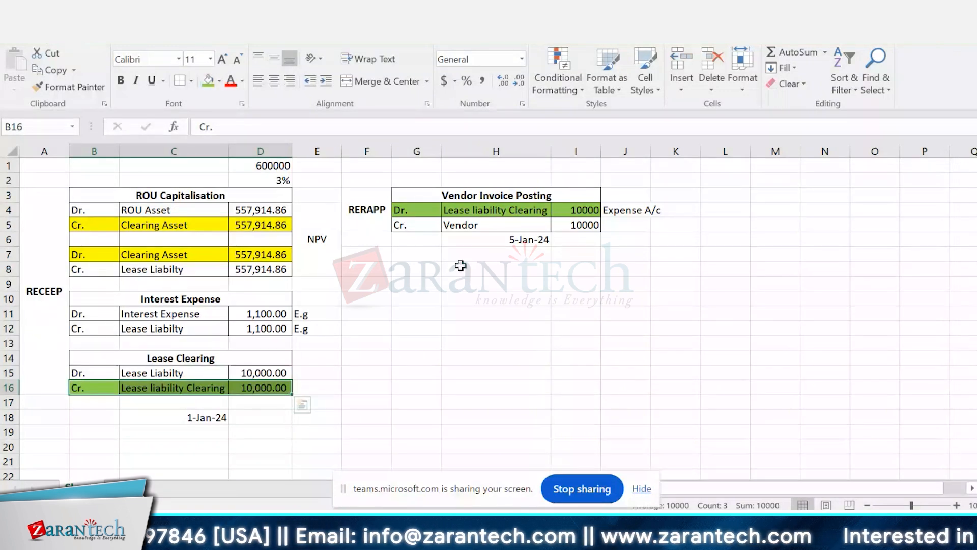
pyautogui.click(467, 213)
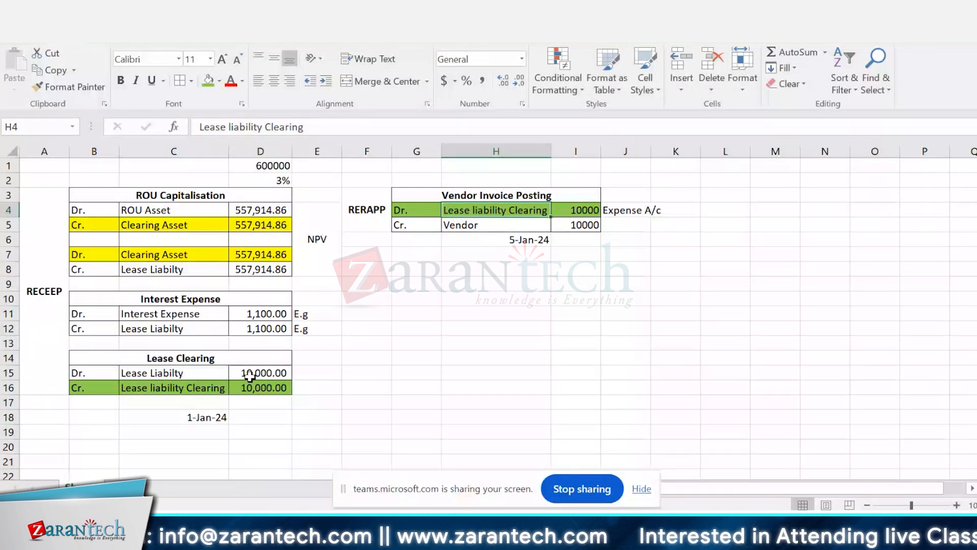
pyautogui.click(213, 417)
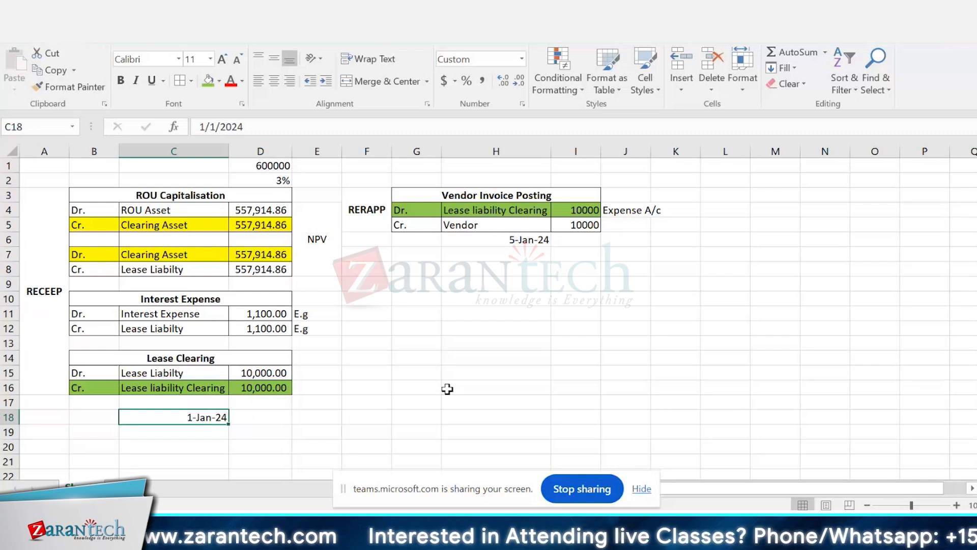
pyautogui.click(212, 431)
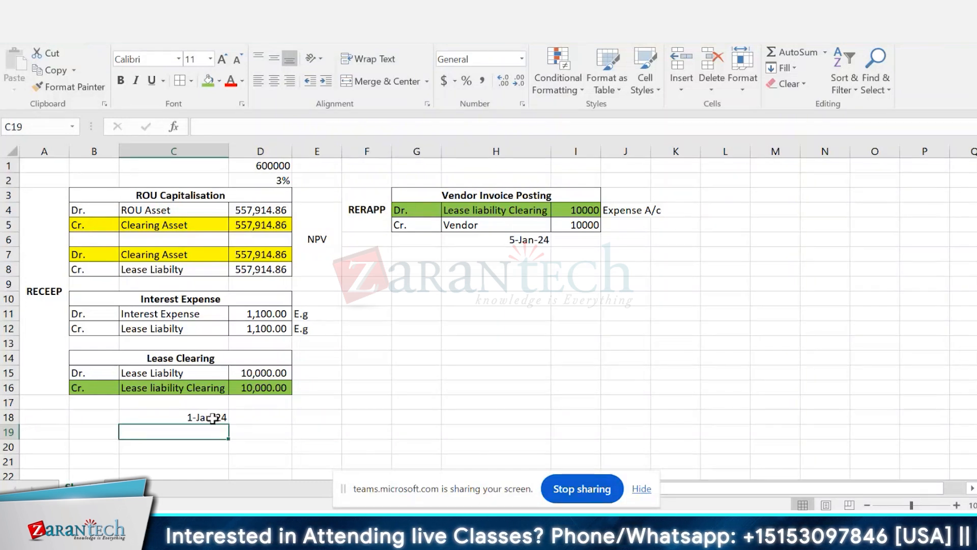
pyautogui.click(213, 418)
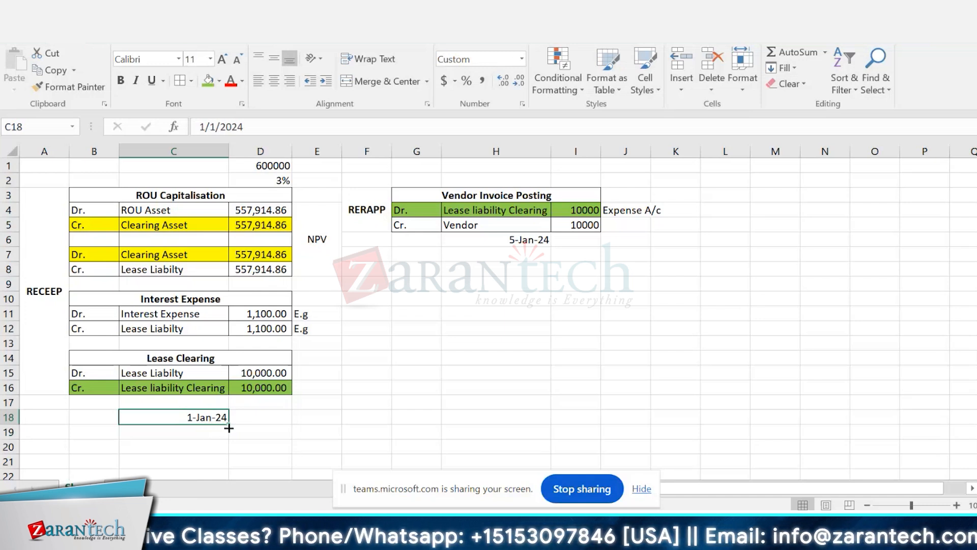
pyautogui.click(357, 329)
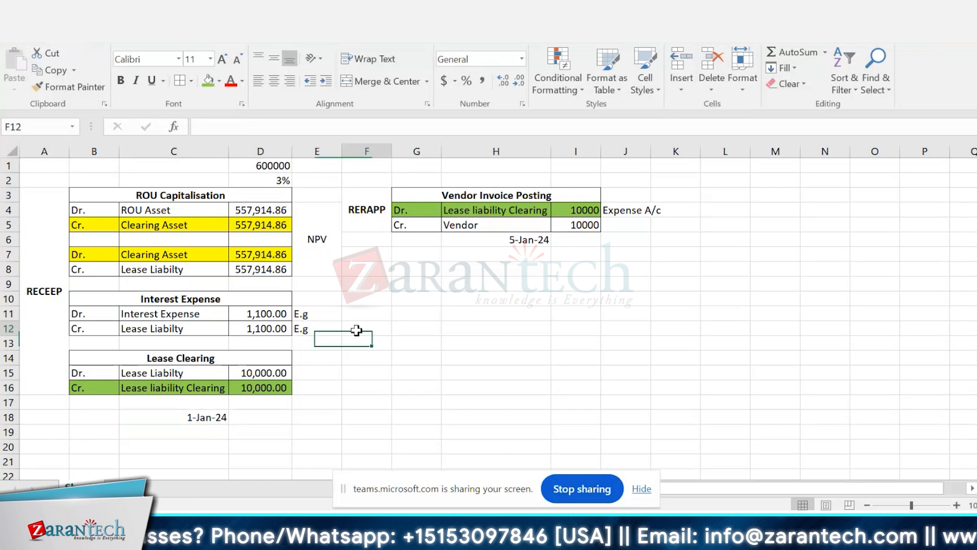
pyautogui.doubleClick(358, 330)
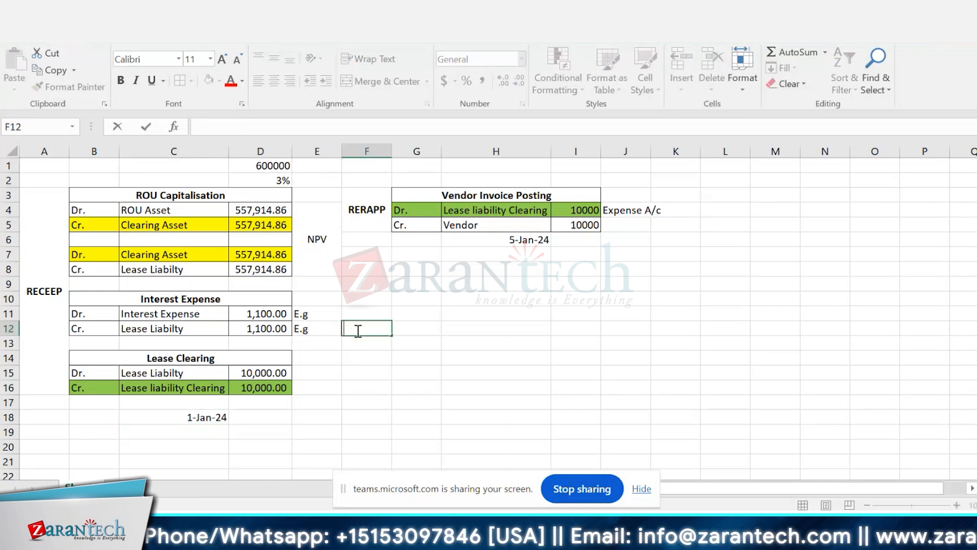
pyautogui.click(515, 239)
pyautogui.click(517, 254)
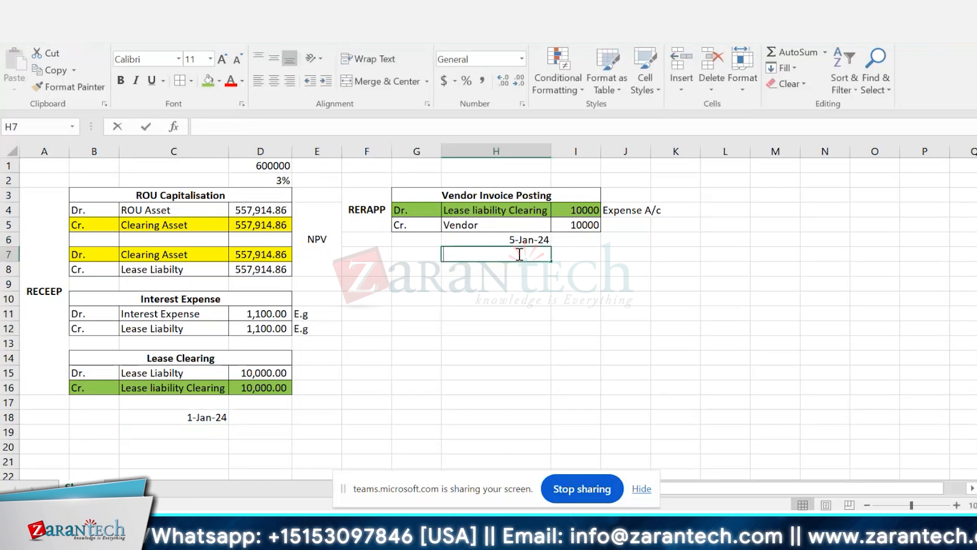
pyautogui.doubleClick(524, 254)
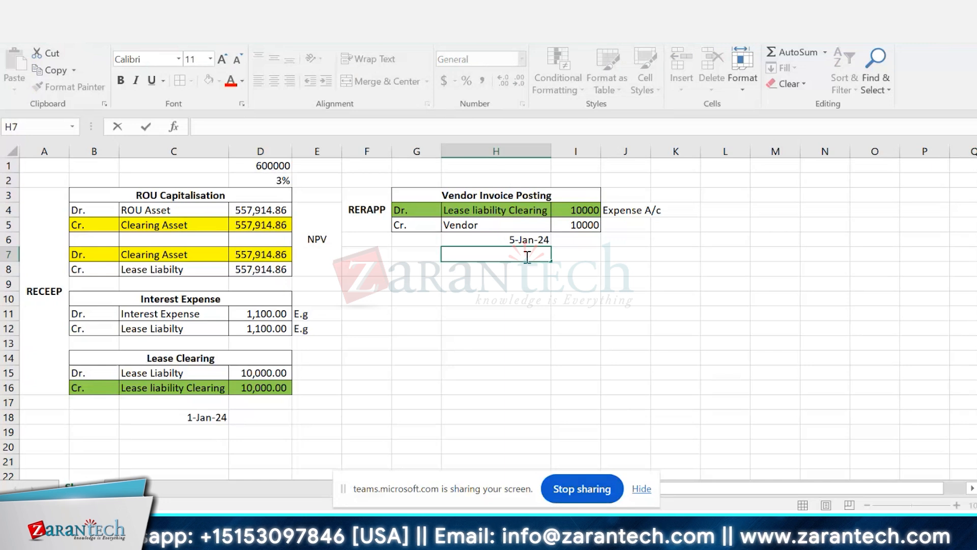
pyautogui.click(563, 266)
pyautogui.click(539, 241)
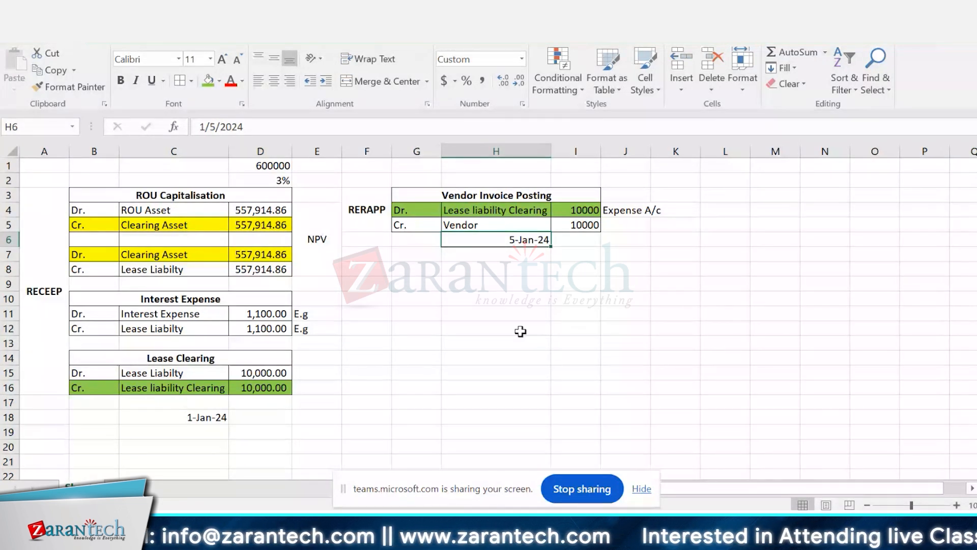
pyautogui.click(575, 240)
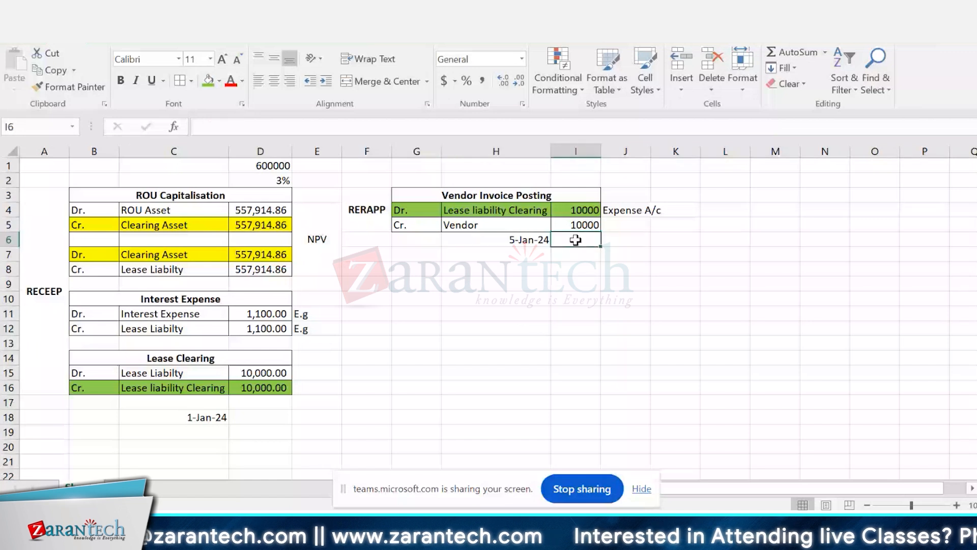
# Step: Move the vendor invoice date from H6 down to H7
pyautogui.click(531, 241)
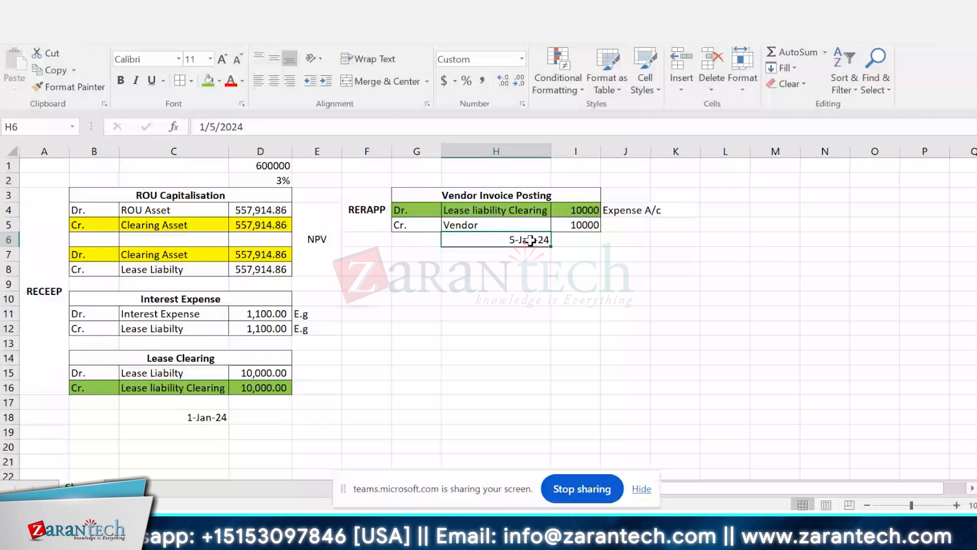
pyautogui.hotkey('ctrl', 'x')
pyautogui.press('Down')
pyautogui.hotkey('ctrl', 'v')
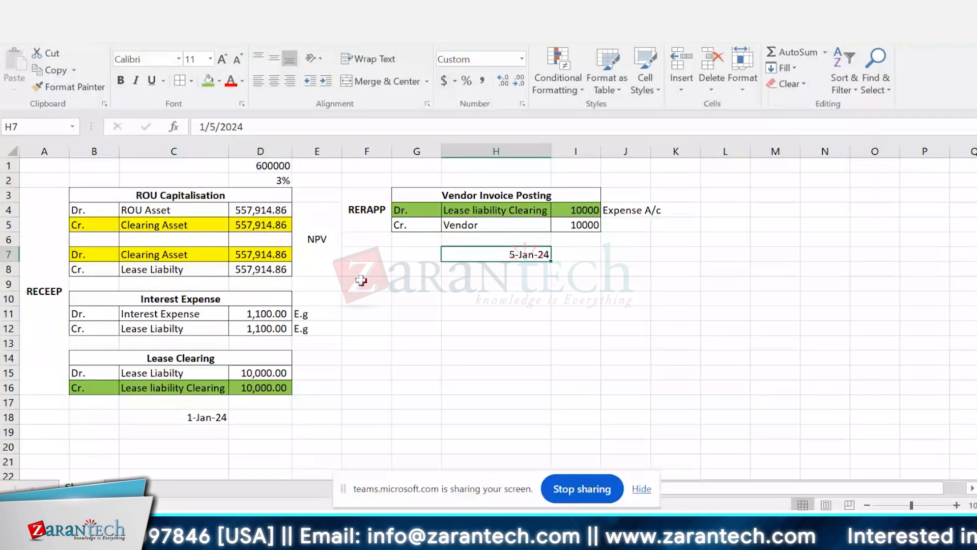
pyautogui.scroll(1, 361, 343)
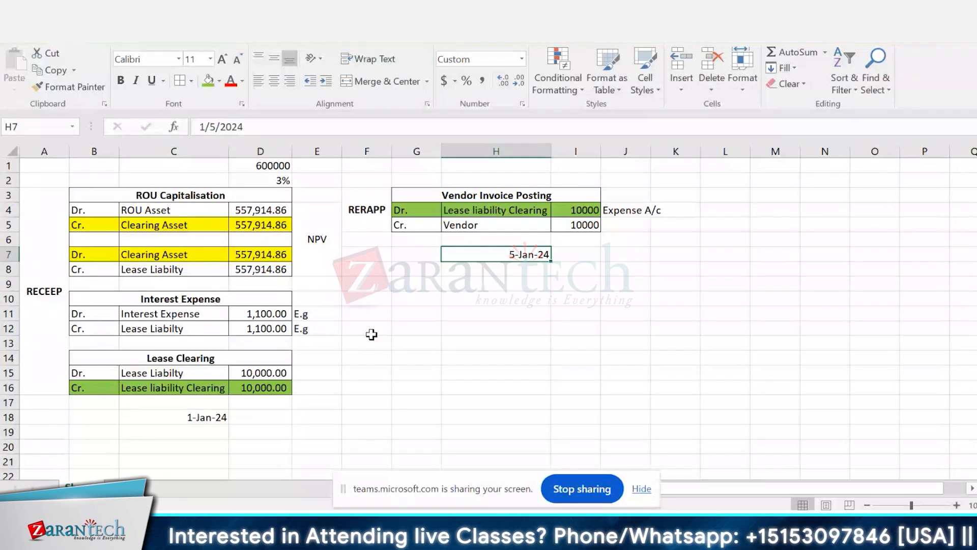
# Step: Enter the heading "Depreciation" in H9, below the vendor invoice date
pyautogui.click(475, 288)
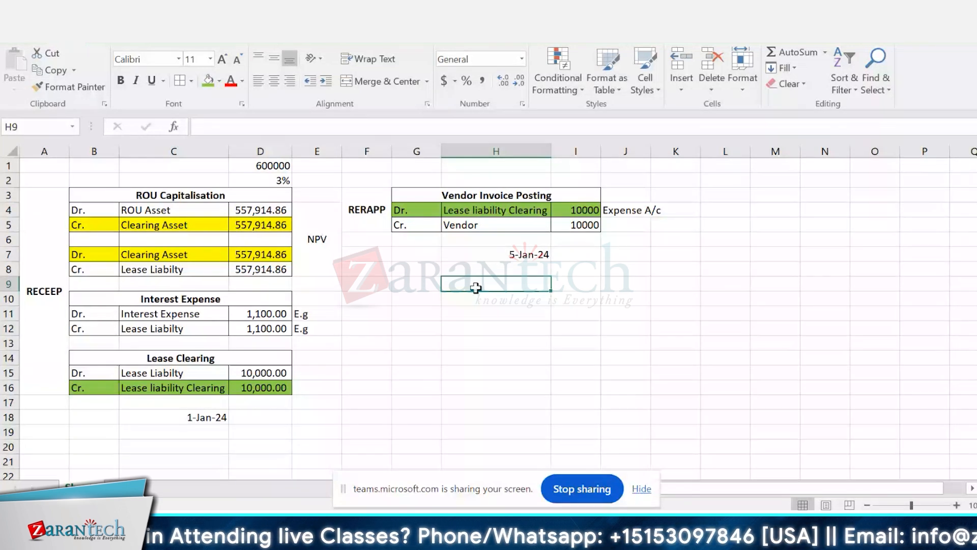
pyautogui.write('Depreciati')
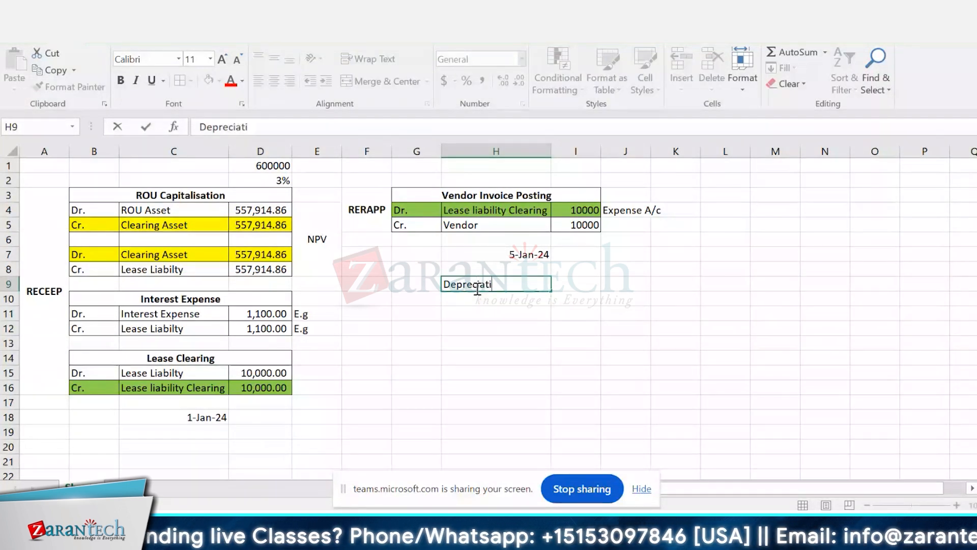
pyautogui.write('on')
pyautogui.press('Return')
pyautogui.press('Left')
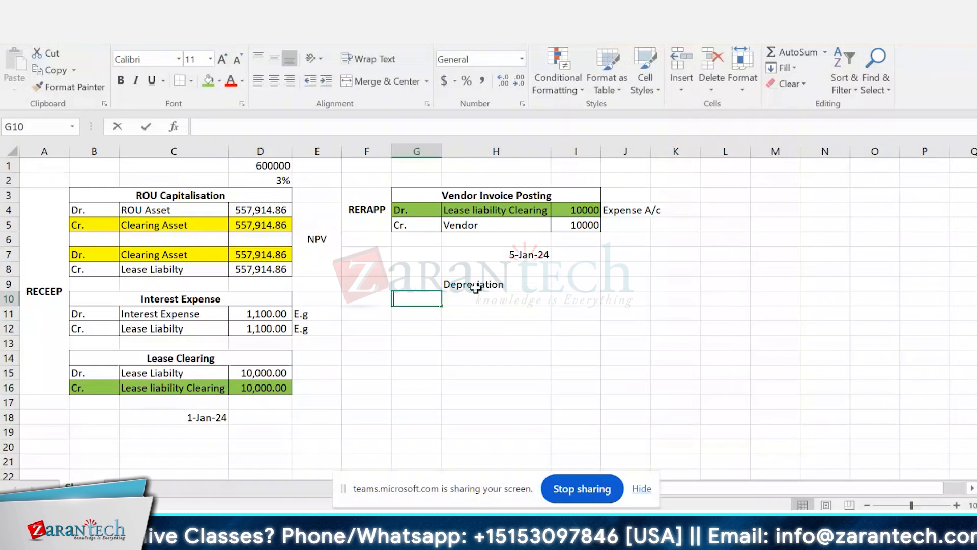
# Step: Enter the line labels "Dr." in G10 and "Cr." in G11 under the Depreciation heading
pyautogui.write('Dr.')
pyautogui.press('Return')
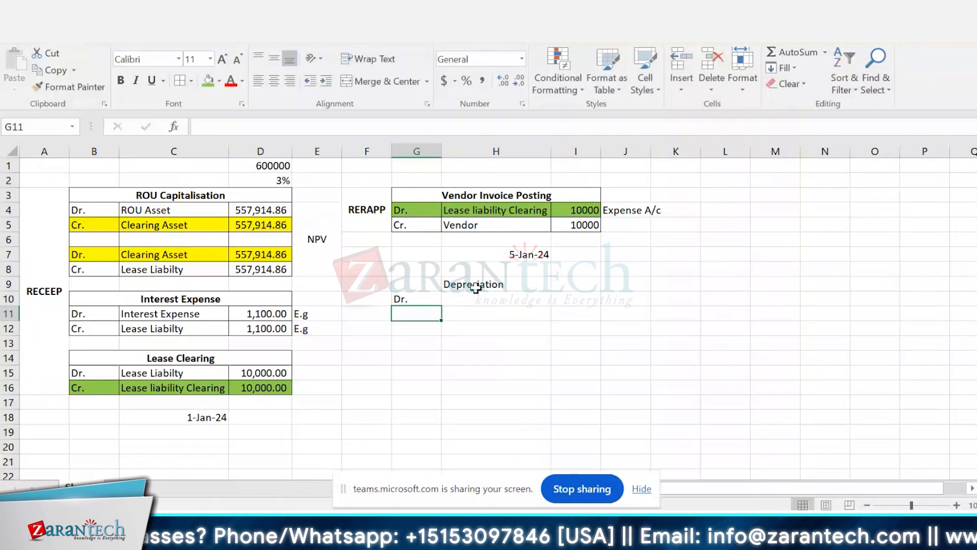
pyautogui.write('Cr.')
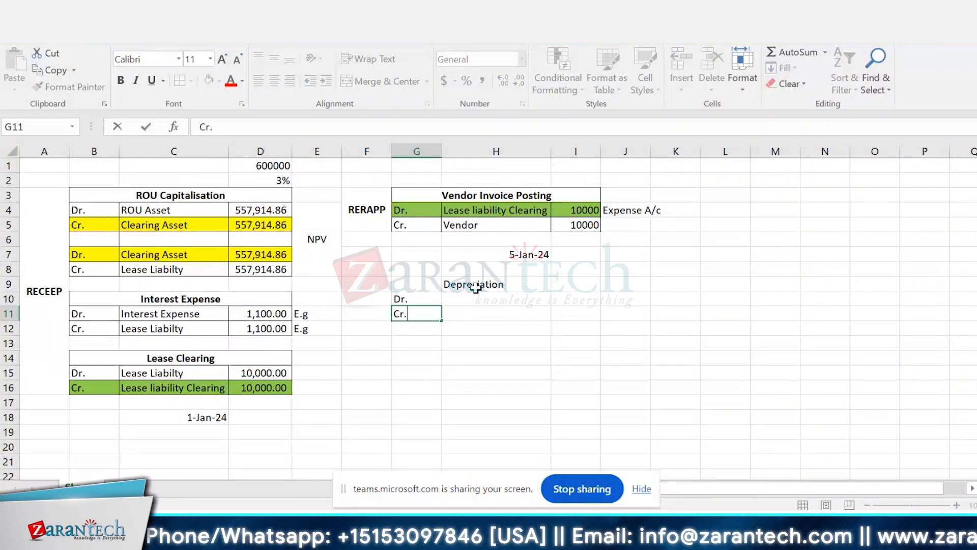
pyautogui.press('Tab')
# Step: Copy the ROU Asset amount from D4 in the ROU Capitalisation table
pyautogui.press('Up')
pyautogui.press('Up')
pyautogui.press('Up')
pyautogui.press('Up')
pyautogui.press('Up')
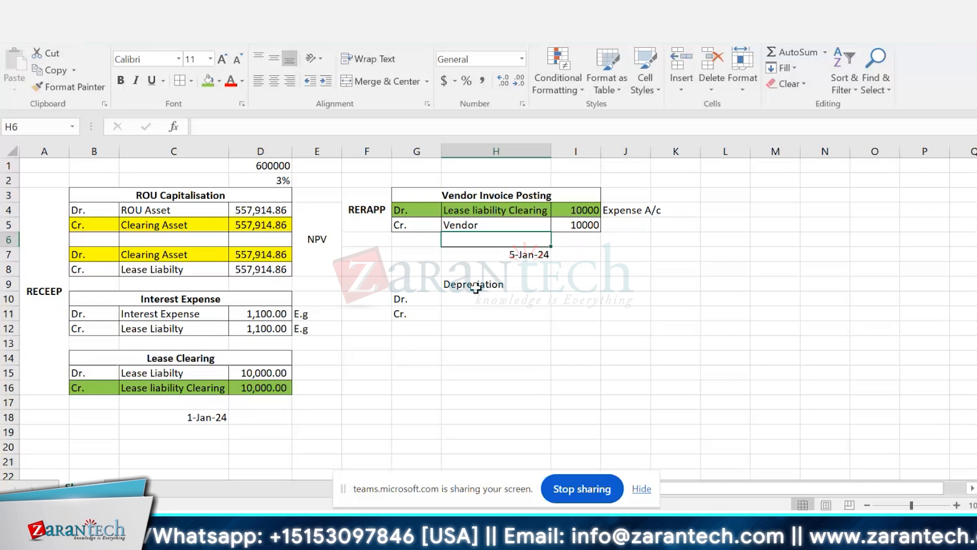
pyautogui.press('Left')
pyautogui.press('Left')
pyautogui.press('Left')
pyautogui.press('Left')
pyautogui.press('Up')
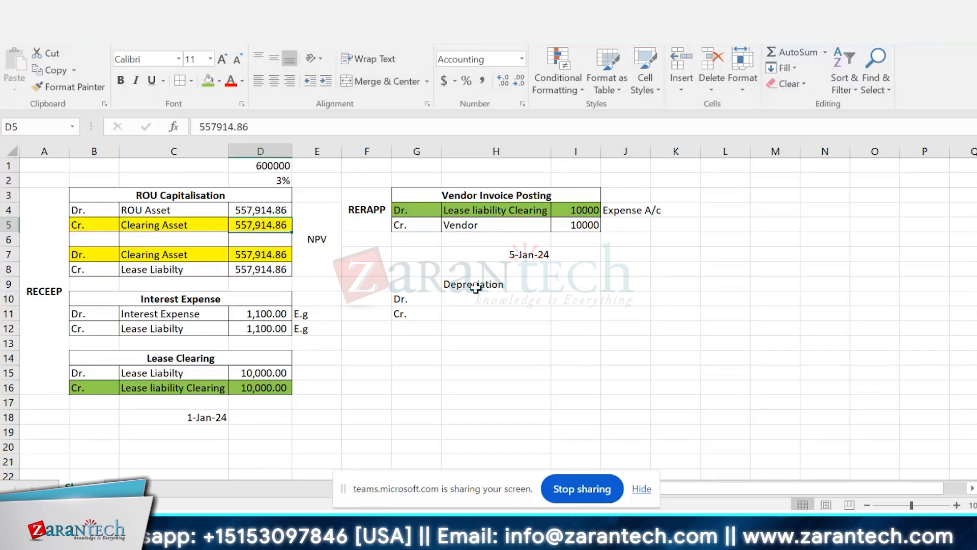
pyautogui.press('Up')
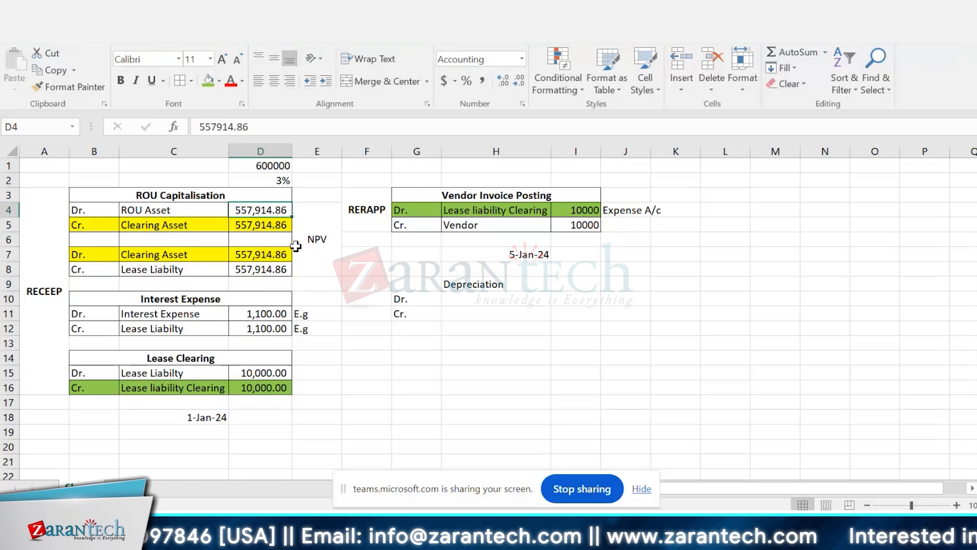
pyautogui.hotkey('ctrl', 'c')
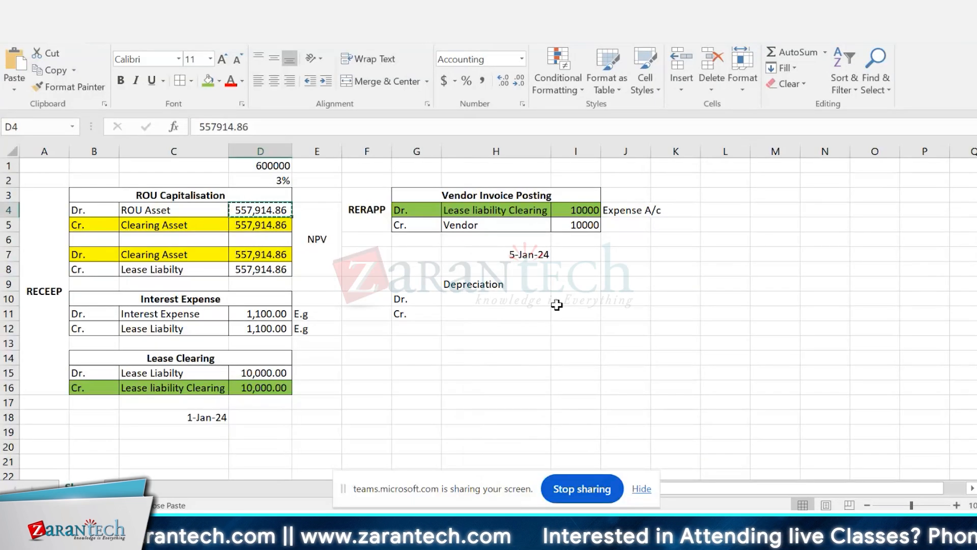
# Step: Enter 9298.6 as the depreciation debit amount in I10 and fill it down to the credit line in I11
pyautogui.click(559, 303)
pyautogui.write('9')
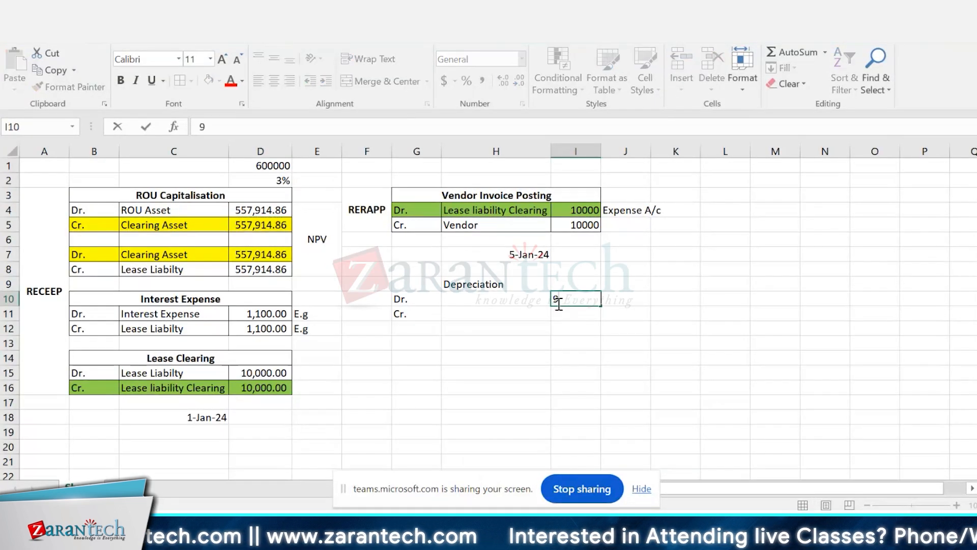
pyautogui.write('298.6')
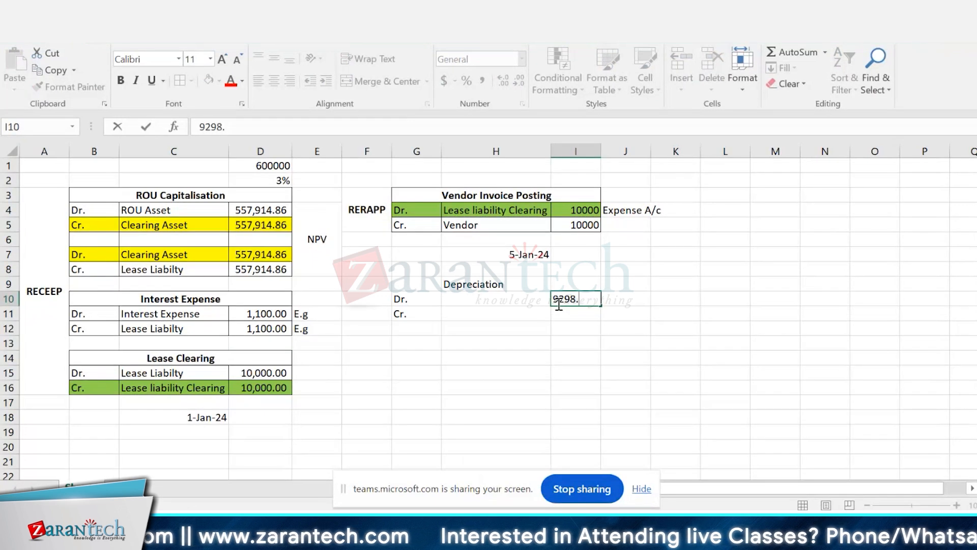
pyautogui.press('Return')
pyautogui.hotkey('ctrl', 'd')
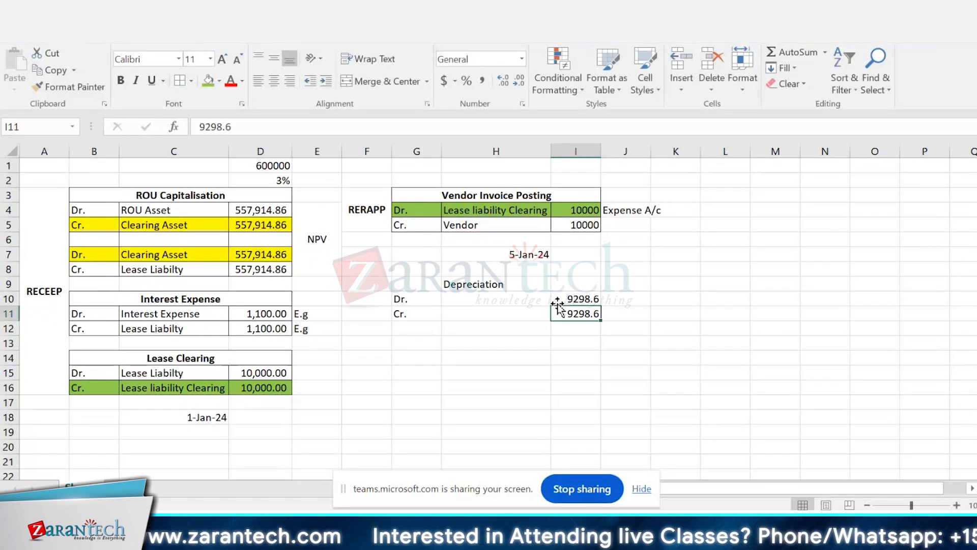
# Step: Merge and center the Depreciation heading across G9:I9 and make it bold
pyautogui.press('Left')
pyautogui.press('Up')
pyautogui.press('Left')
pyautogui.press('Up')
pyautogui.hotkey('shift', 'Right')
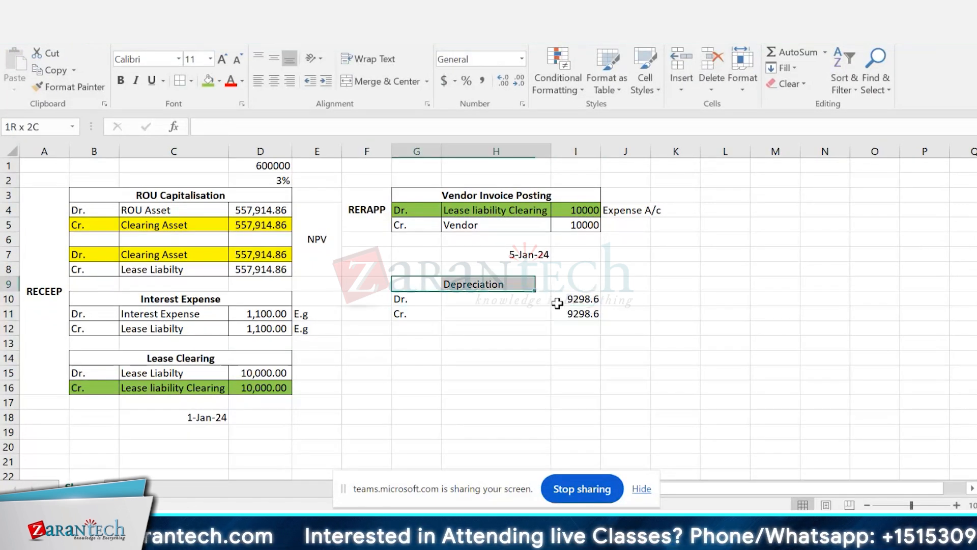
pyautogui.hotkey('shift', 'Right')
pyautogui.click(390, 84)
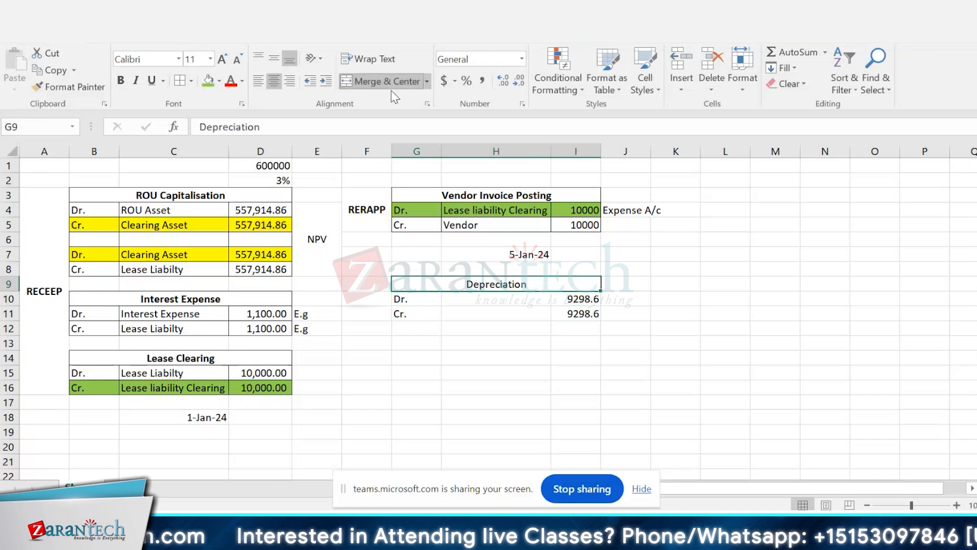
pyautogui.hotkey('ctrl', 'b')
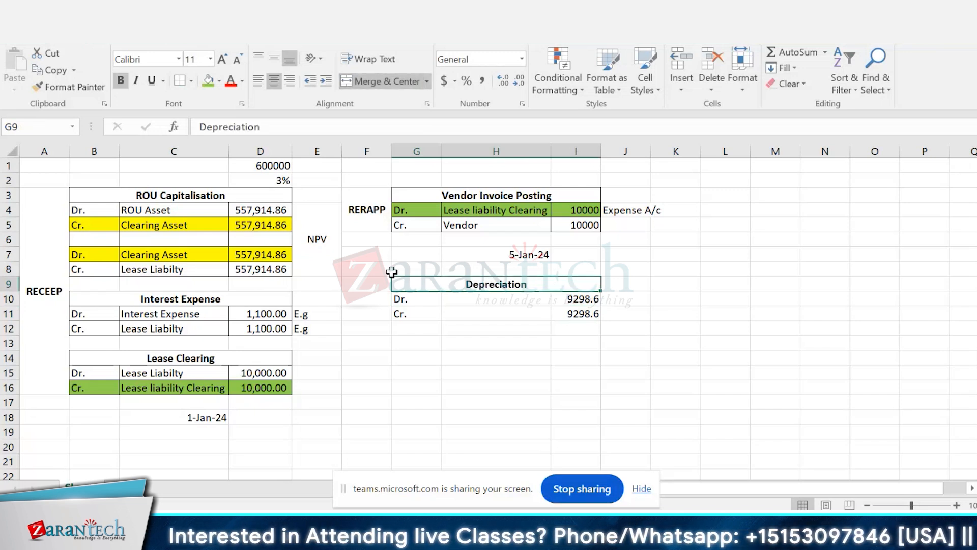
# Step: Add borders to all cells of the Depreciation table, G9:I11
pyautogui.hotkey('shift', 'Down')
pyautogui.hotkey('shift', 'Down')
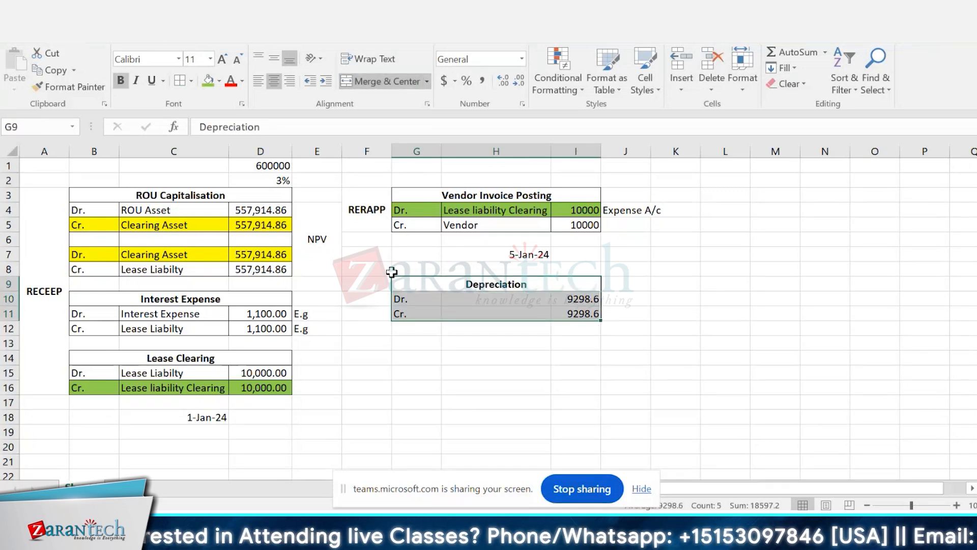
pyautogui.click(180, 81)
pyautogui.click(448, 349)
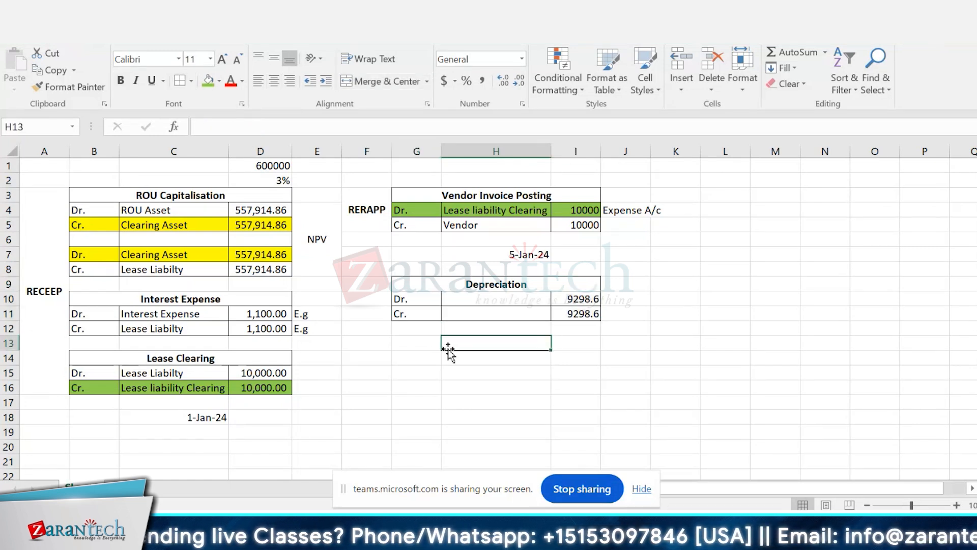
# Step: Apply the comma number style to the vendor invoice amounts in I4:I5 and the depreciation amounts in I10:I11
pyautogui.click(585, 208)
pyautogui.hotkey('shift', 'Down')
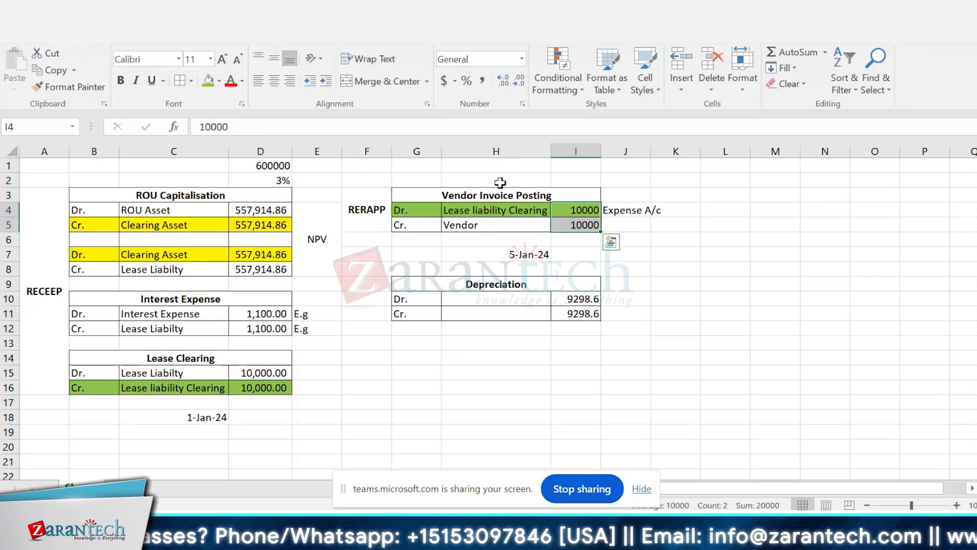
pyautogui.click(481, 81)
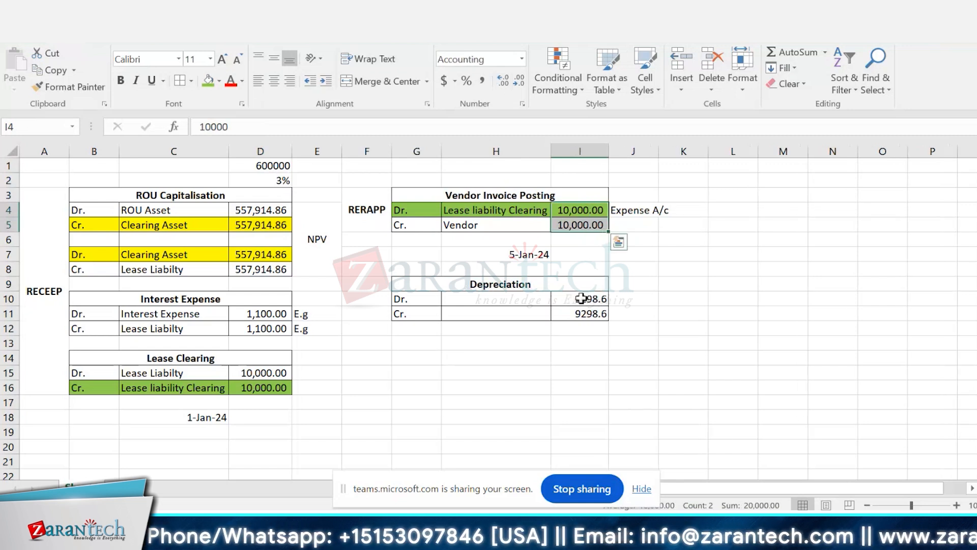
pyautogui.moveTo(581, 299); pyautogui.dragTo(581, 314)
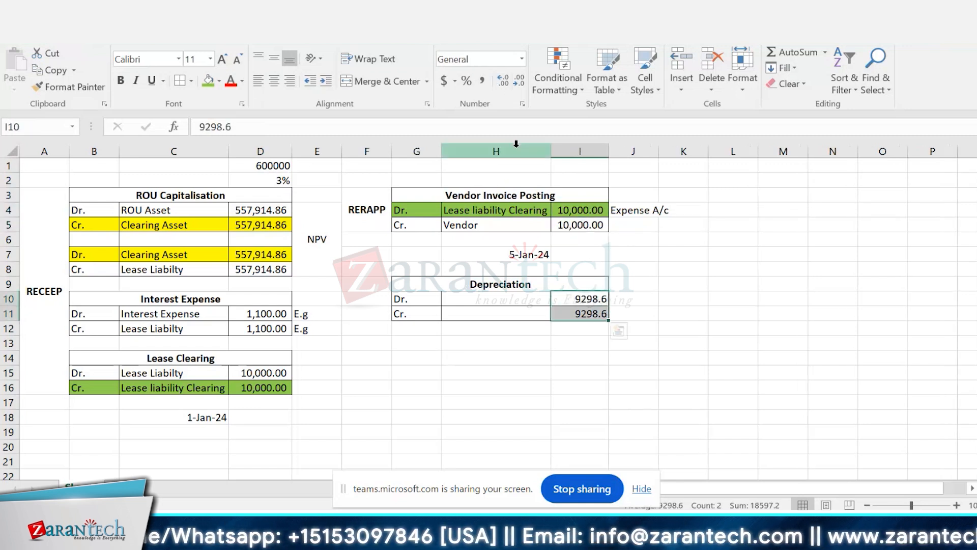
pyautogui.click(486, 81)
# Step: Enter the debit account name "Deprciation" in H10
pyautogui.click(525, 304)
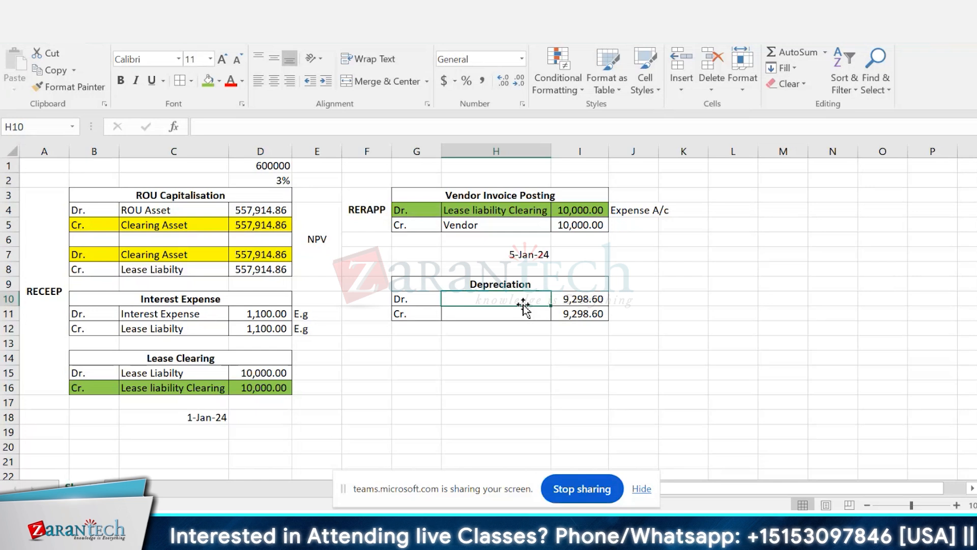
pyautogui.write('Depr')
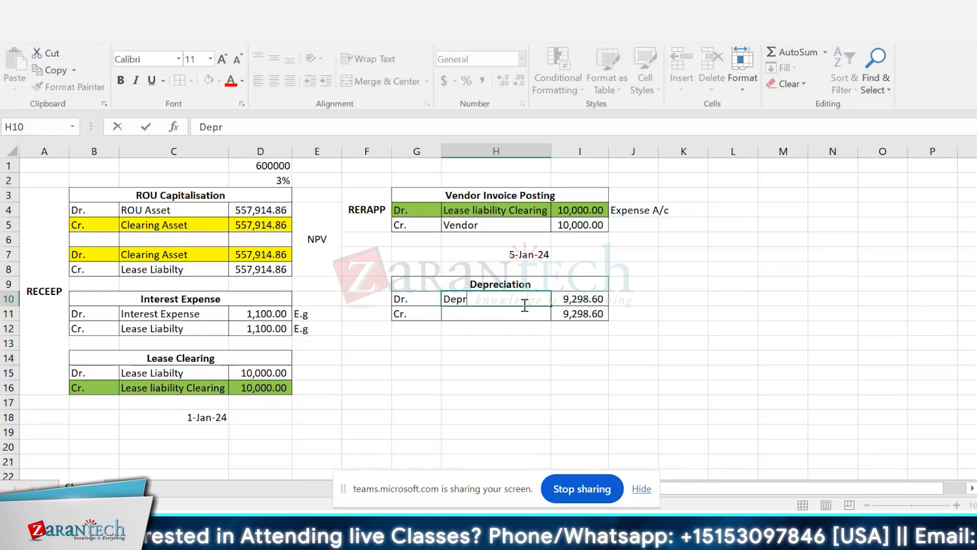
pyautogui.write('ciat')
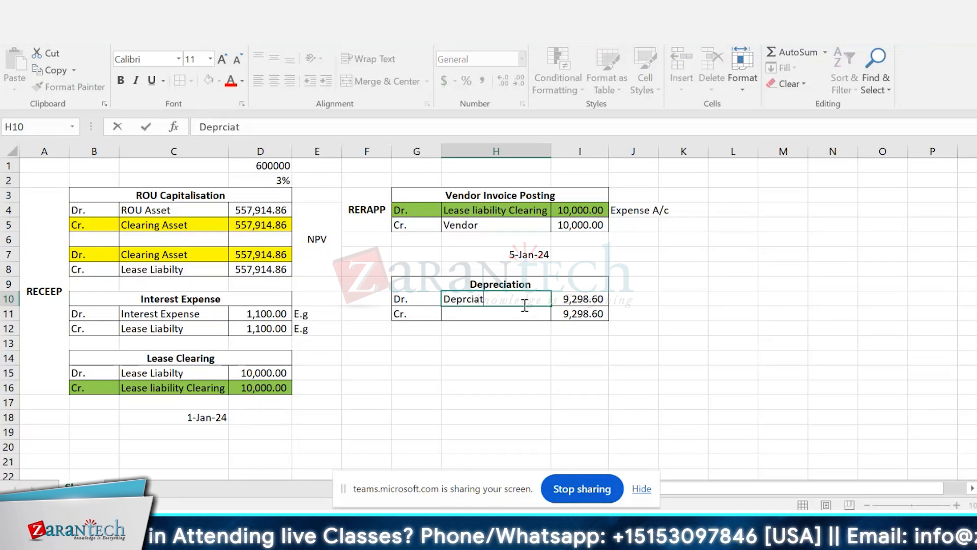
pyautogui.write('ion')
pyautogui.press('Return')
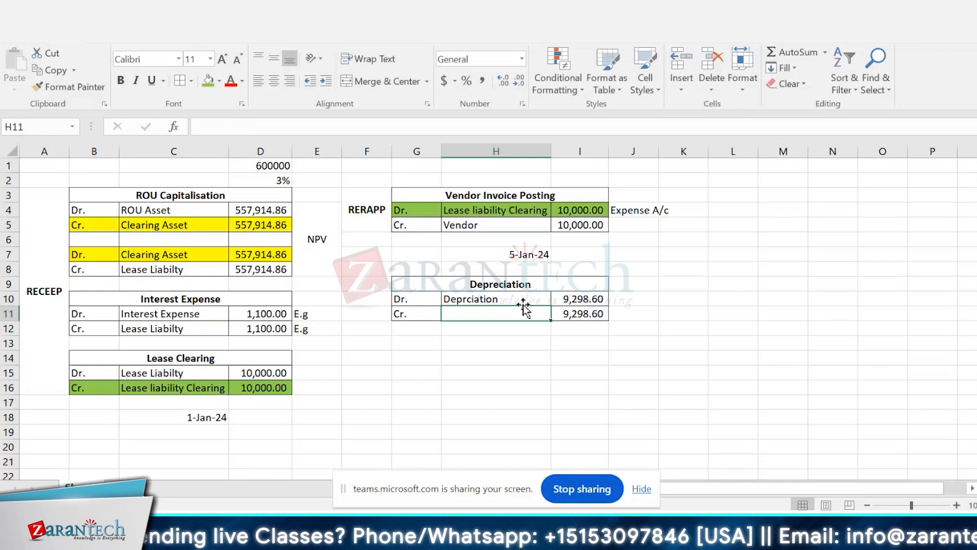
# Step: Enter the credit account name "Accumulated Depreciation" in H11 and widen column H to fit it
pyautogui.write('Accumua')
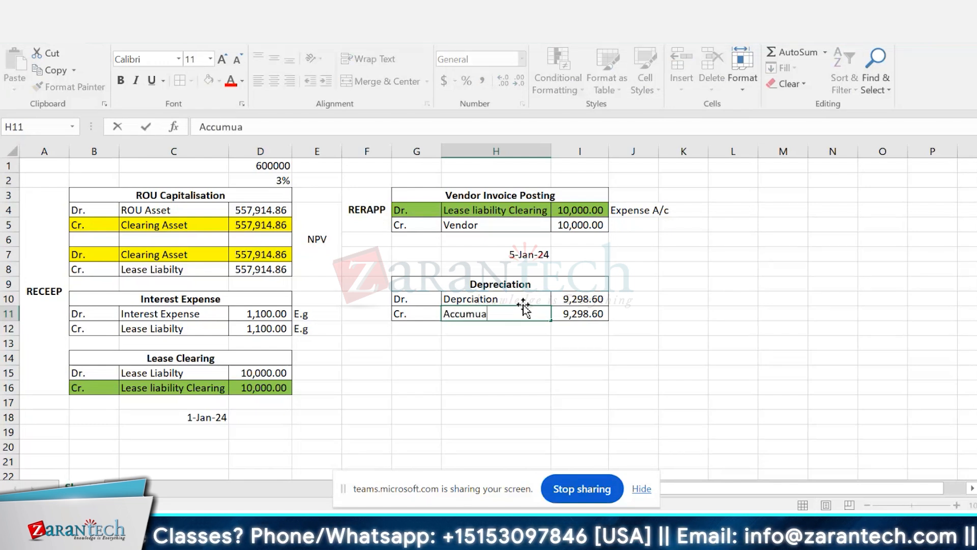
pyautogui.press('BackSpace')
pyautogui.write('la')
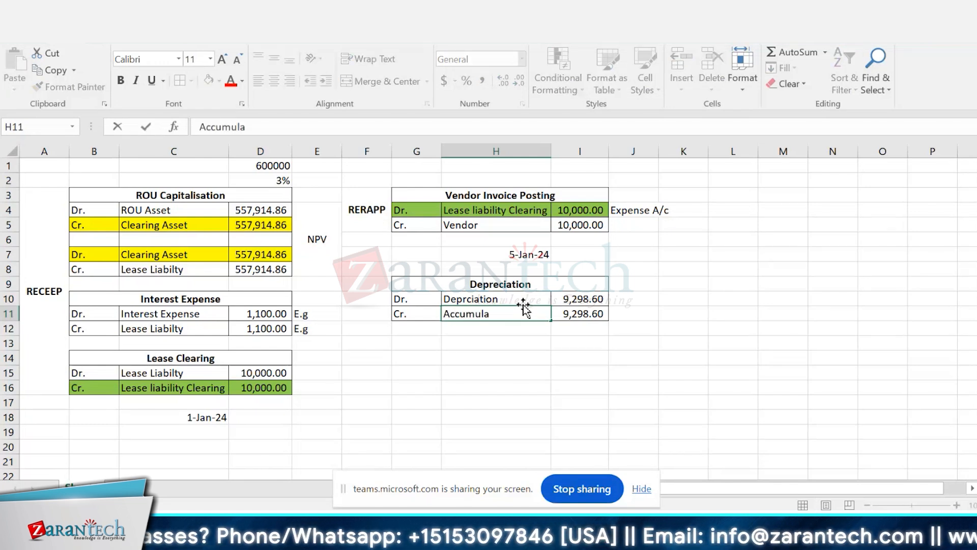
pyautogui.write('ted')
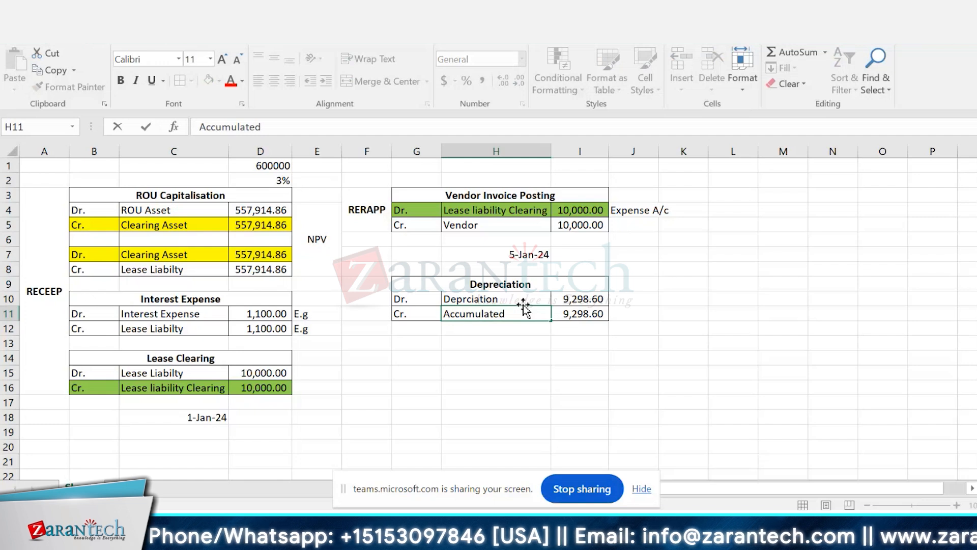
pyautogui.write(' Dep')
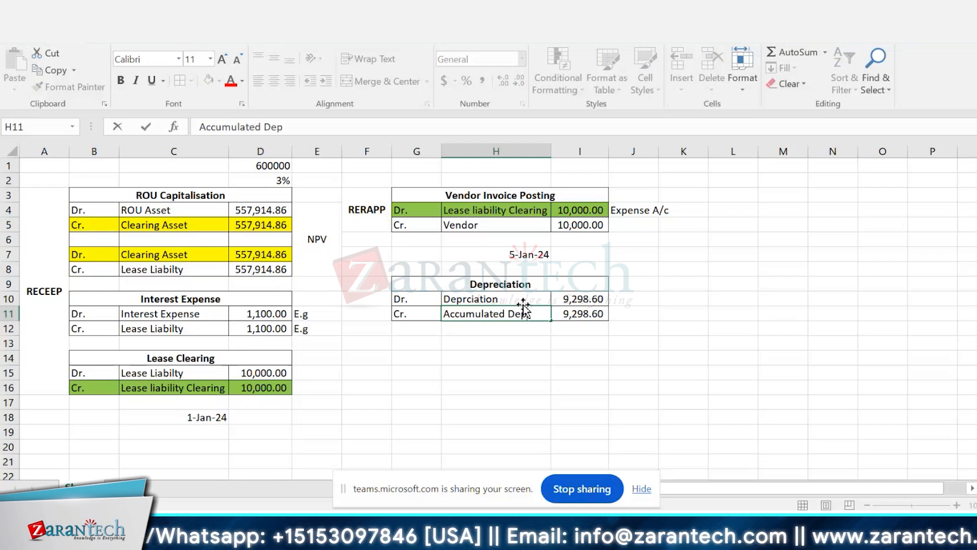
pyautogui.write('recia')
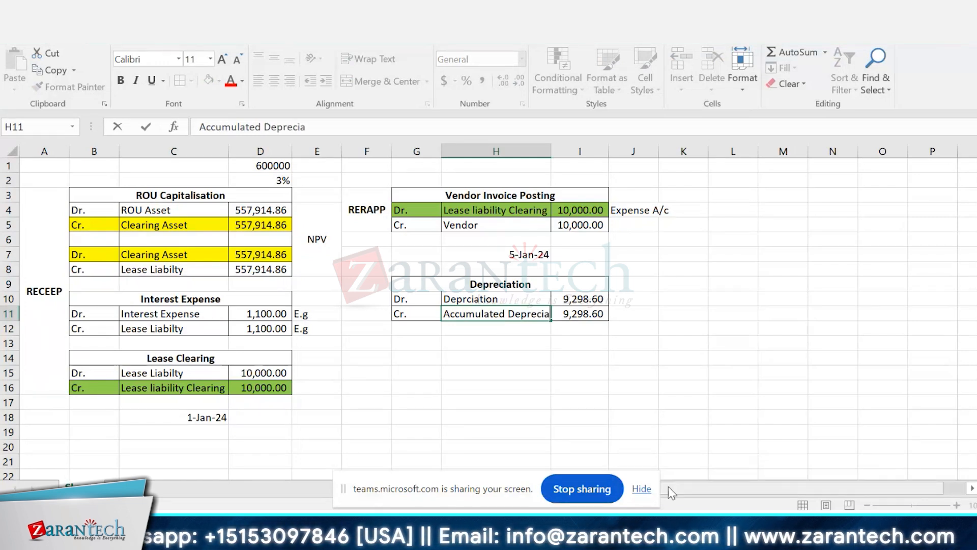
pyautogui.write('tion')
pyautogui.press('Return')
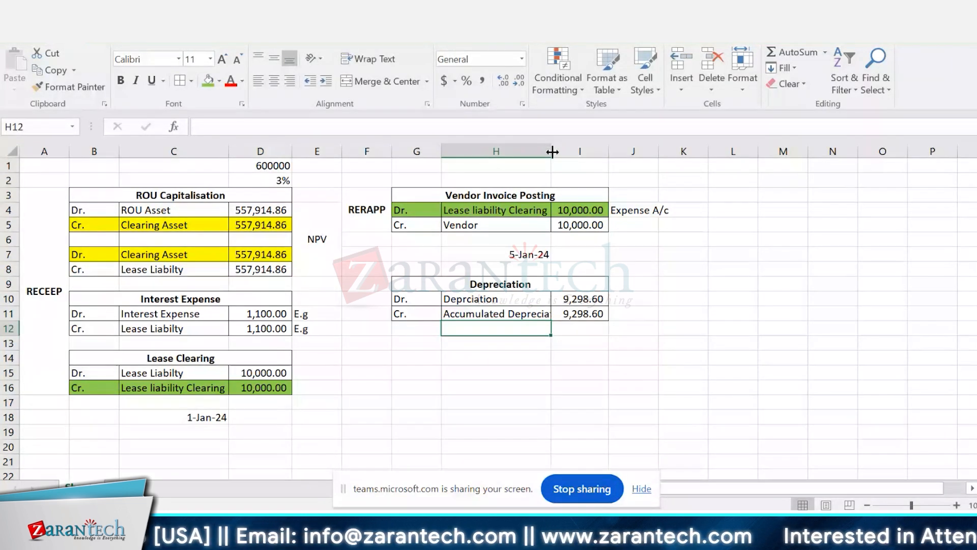
pyautogui.moveTo(553, 151); pyautogui.dragTo(572, 148)
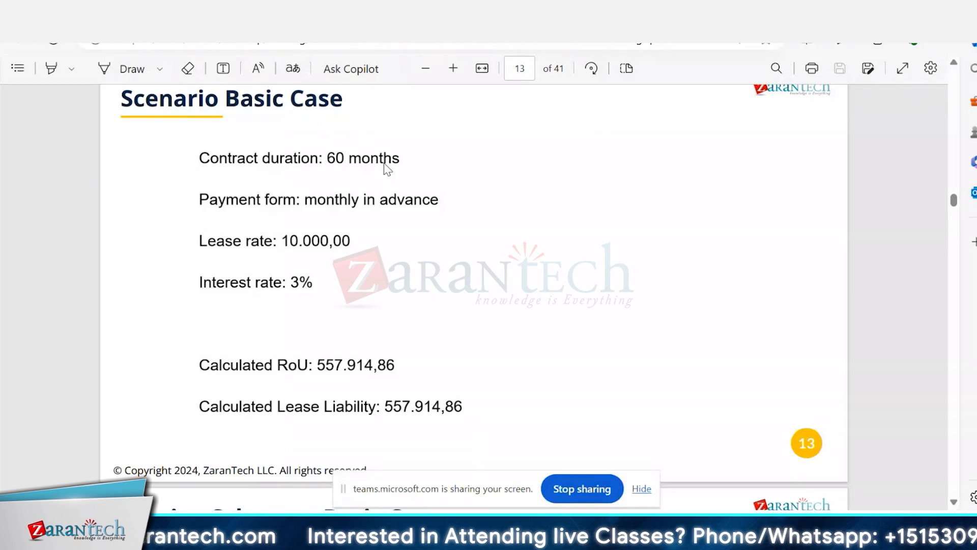
# Step: Switch back from the PDF to the Excel workbook and merge and center F9:F11 beside the Depreciation table
pyautogui.hotkey('alt', 'Tab')
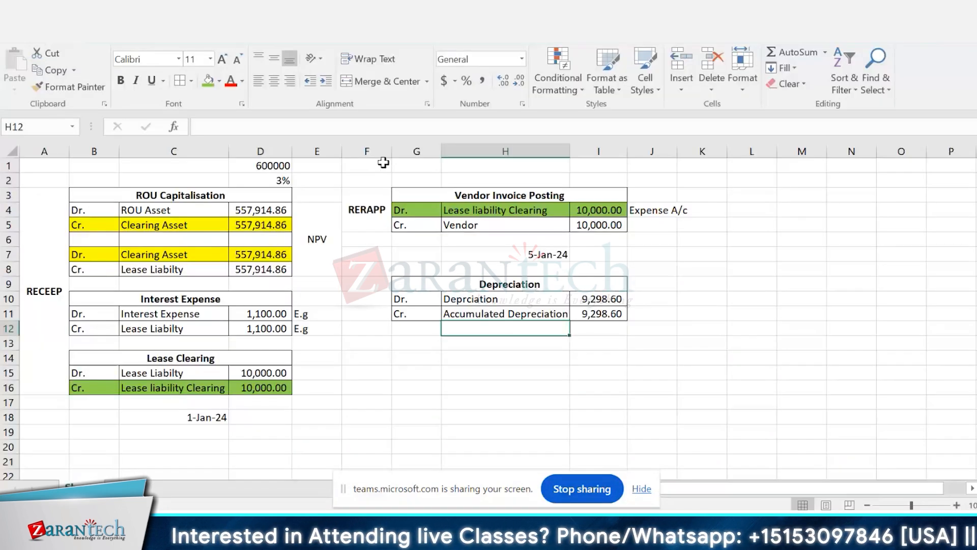
pyautogui.click(174, 270)
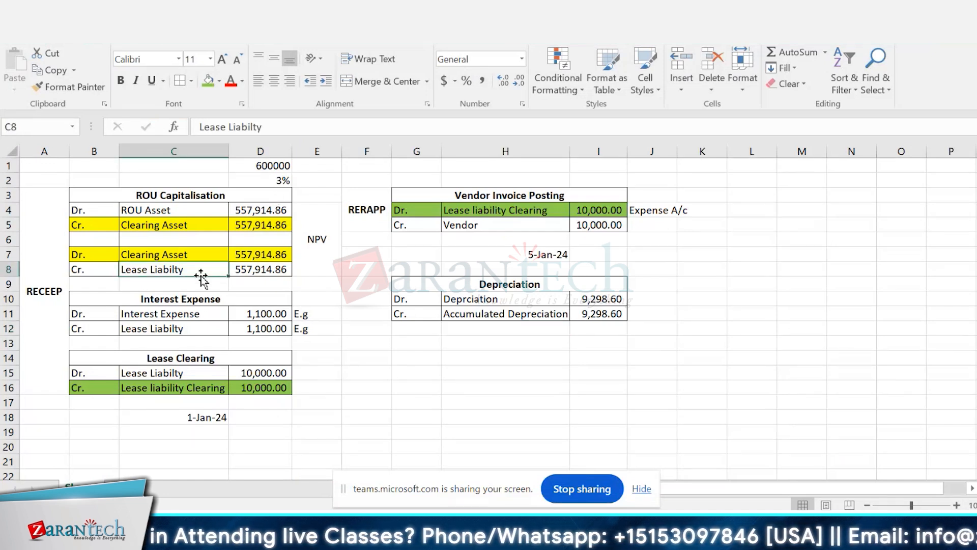
pyautogui.moveTo(376, 285); pyautogui.dragTo(376, 314)
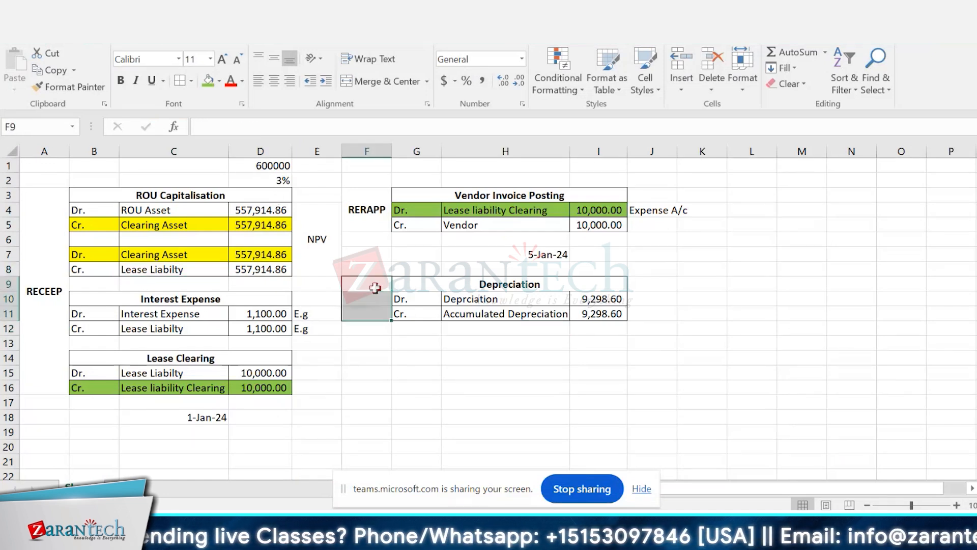
pyautogui.click(385, 81)
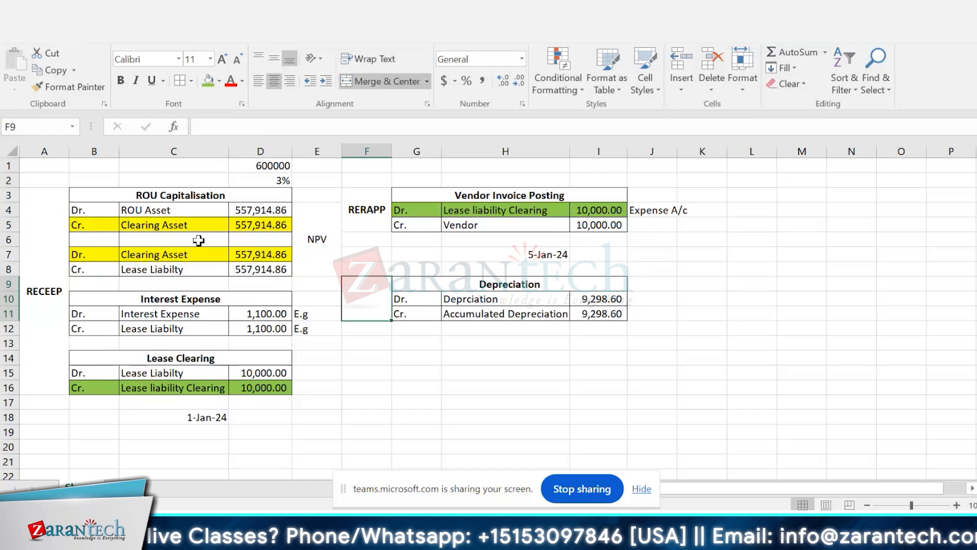
# Step: Dismiss the SAP GUI auto logout message covering the workbook
pyautogui.click(167, 273)
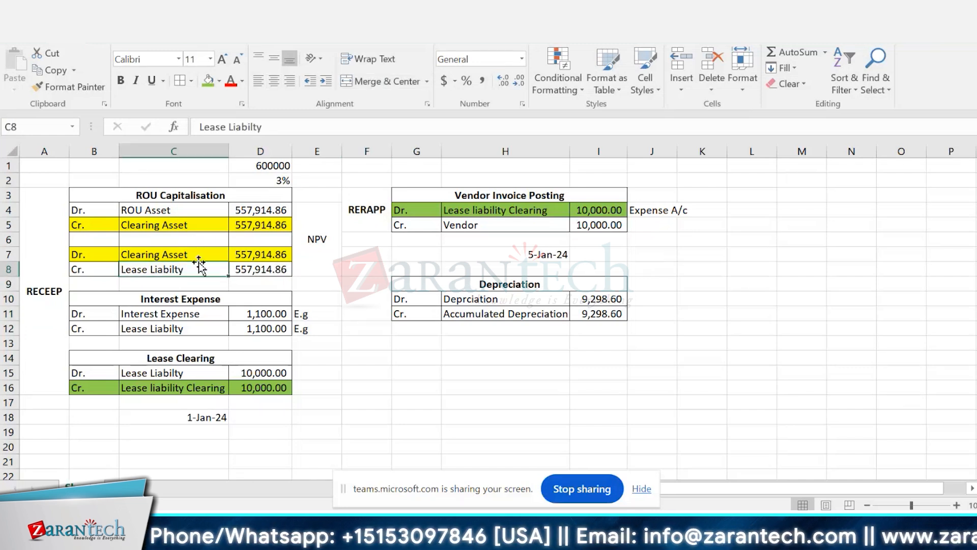
pyautogui.click(266, 210)
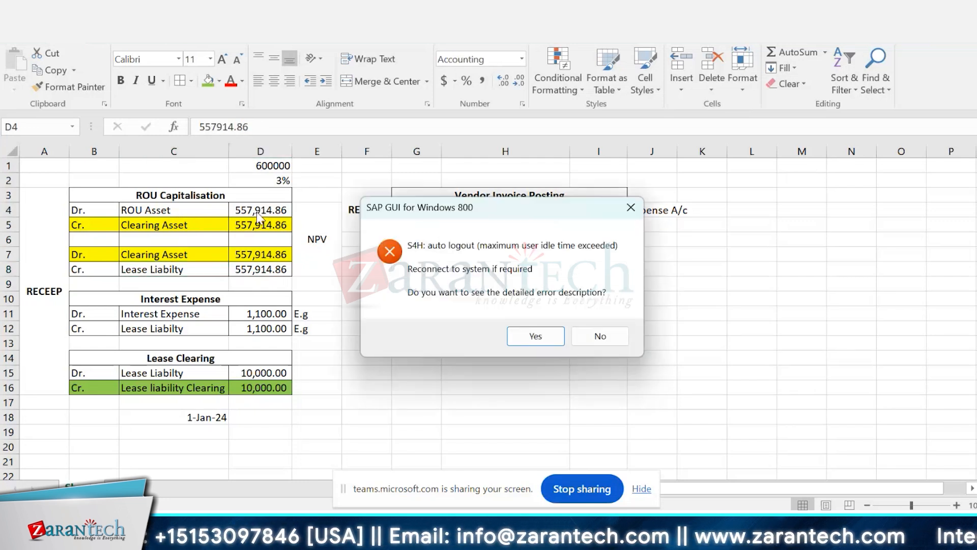
pyautogui.click(536, 337)
pyautogui.click(600, 354)
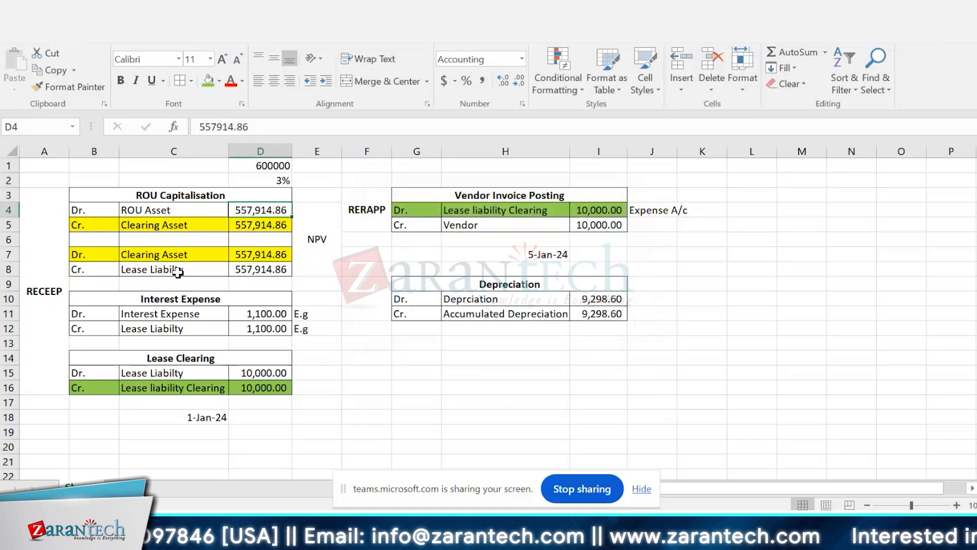
# Step: Examine the lease liability amounts in the ROU Capitalisation and Lease Clearing entries against the Depreciation entry
pyautogui.click(178, 271)
pyautogui.click(278, 269)
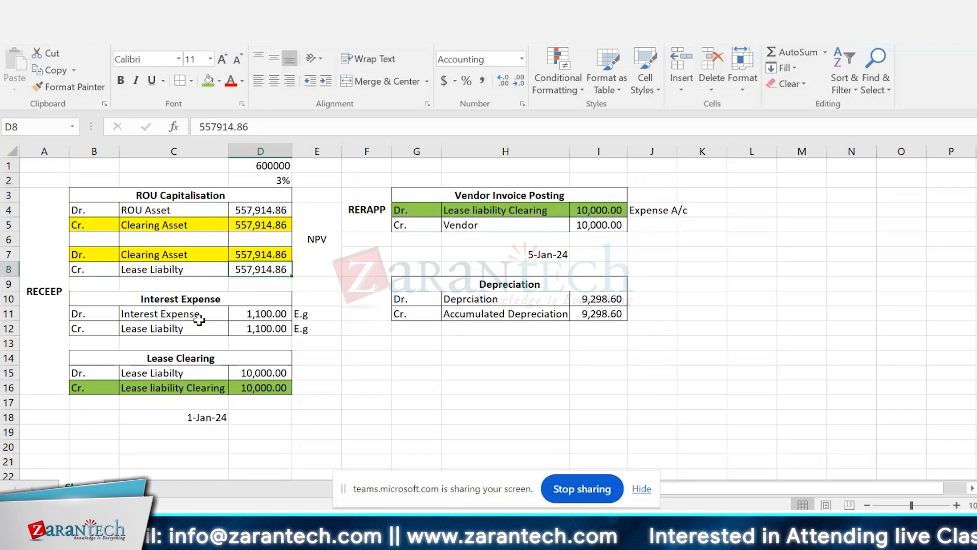
pyautogui.click(216, 372)
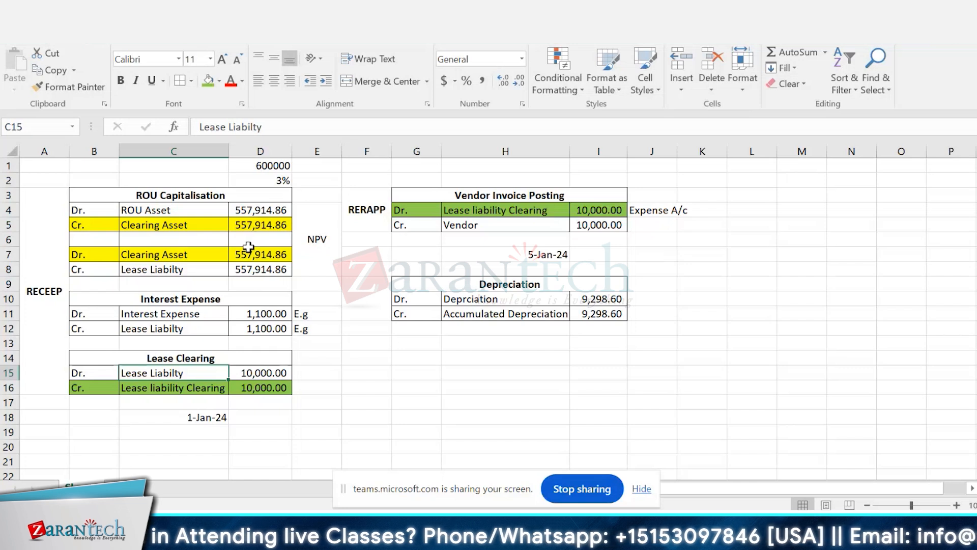
pyautogui.click(311, 374)
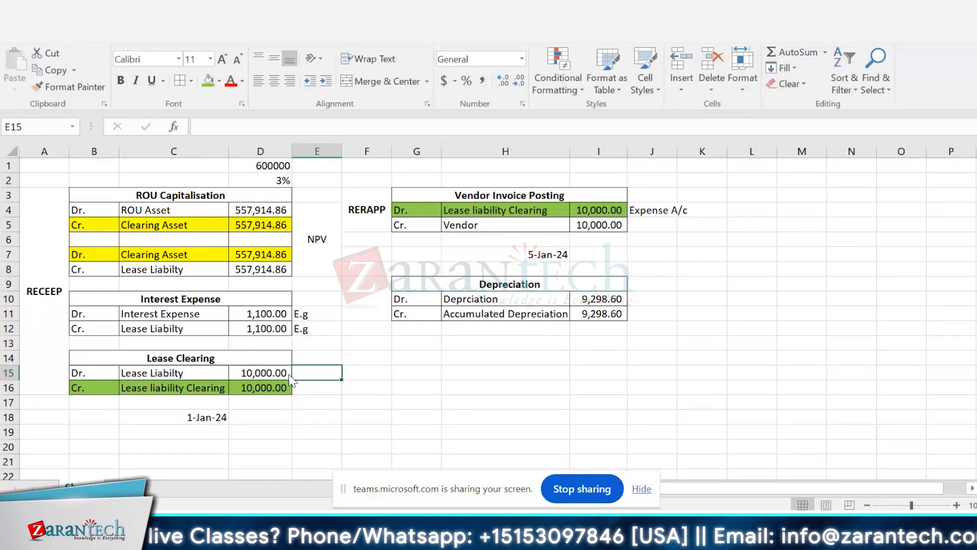
pyautogui.click(574, 300)
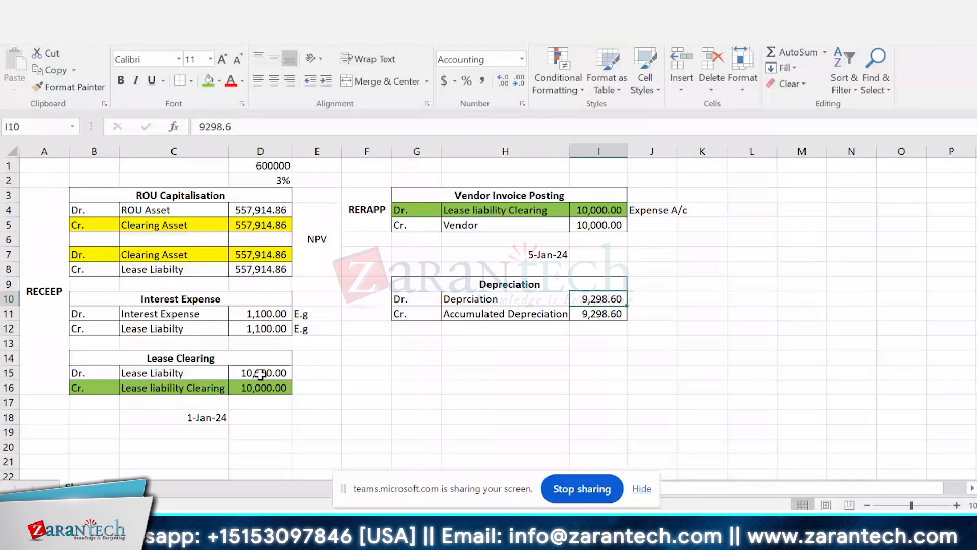
pyautogui.click(472, 300)
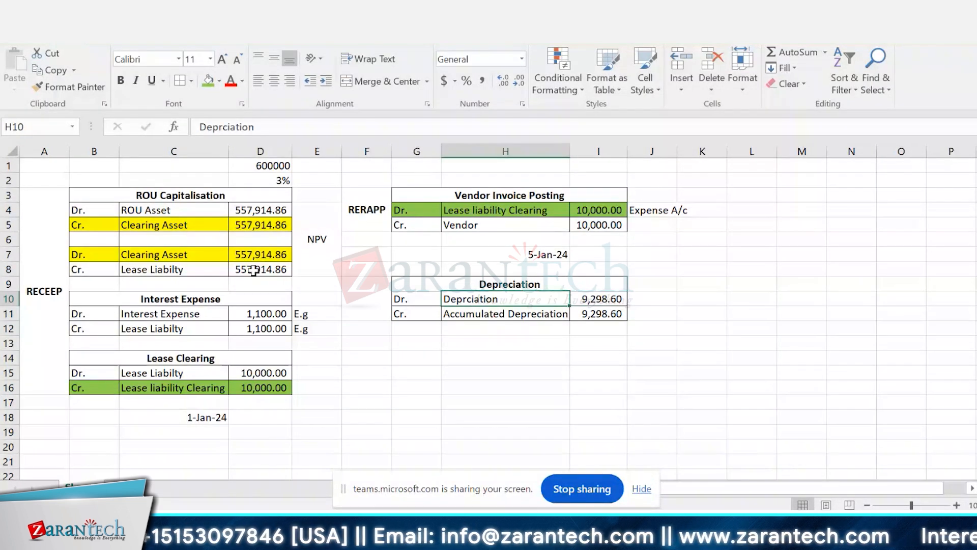
pyautogui.click(289, 372)
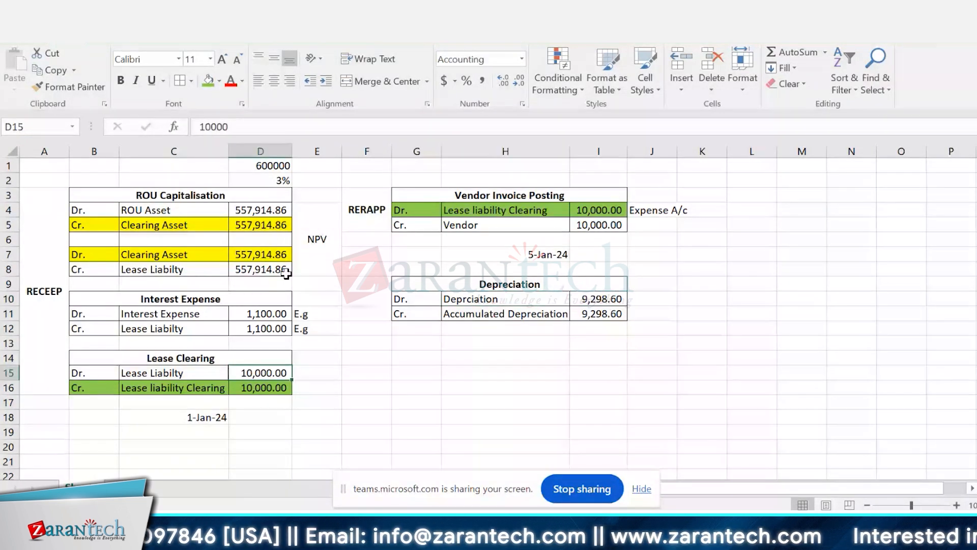
pyautogui.click(318, 356)
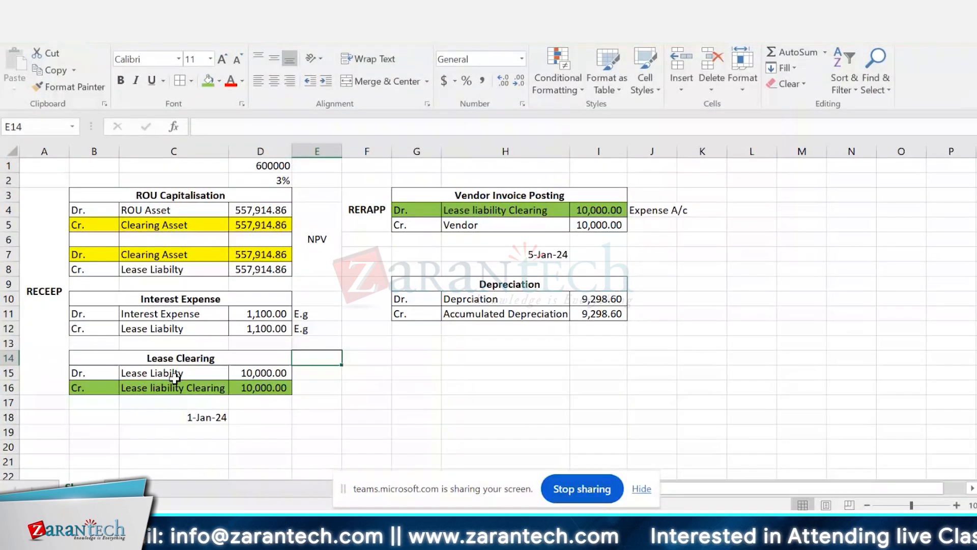
# Step: Fill the Lease Clearing debit row B15:D15 with dark orange
pyautogui.click(88, 376)
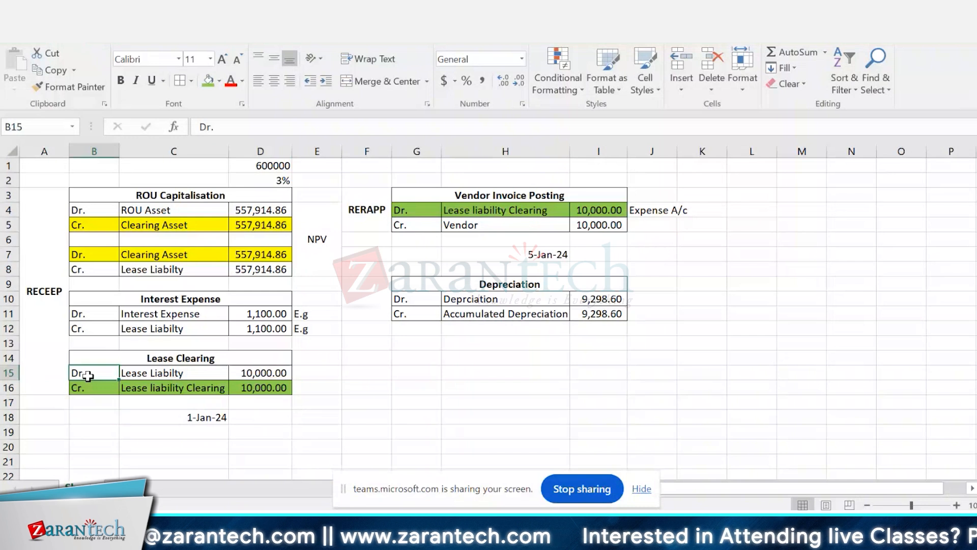
pyautogui.moveTo(89, 377); pyautogui.dragTo(265, 374)
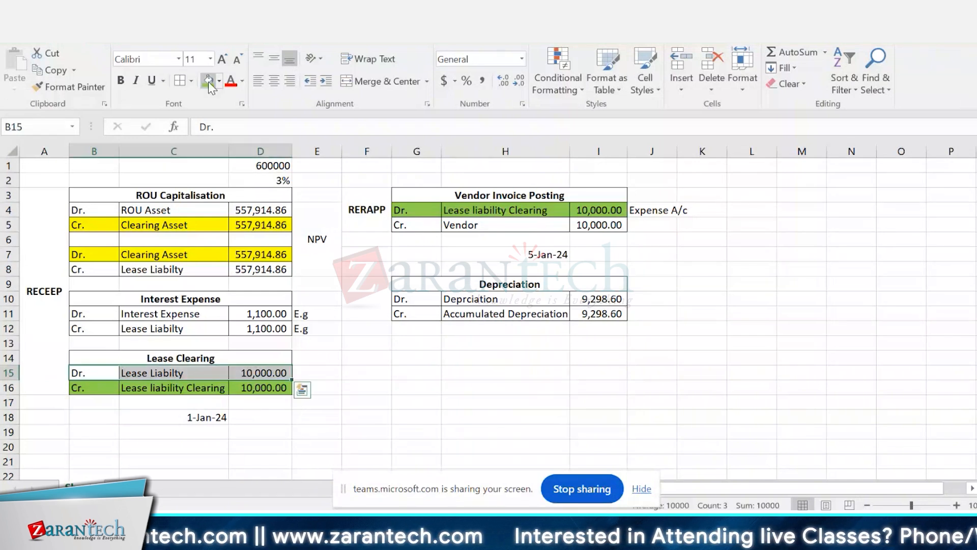
pyautogui.click(219, 81)
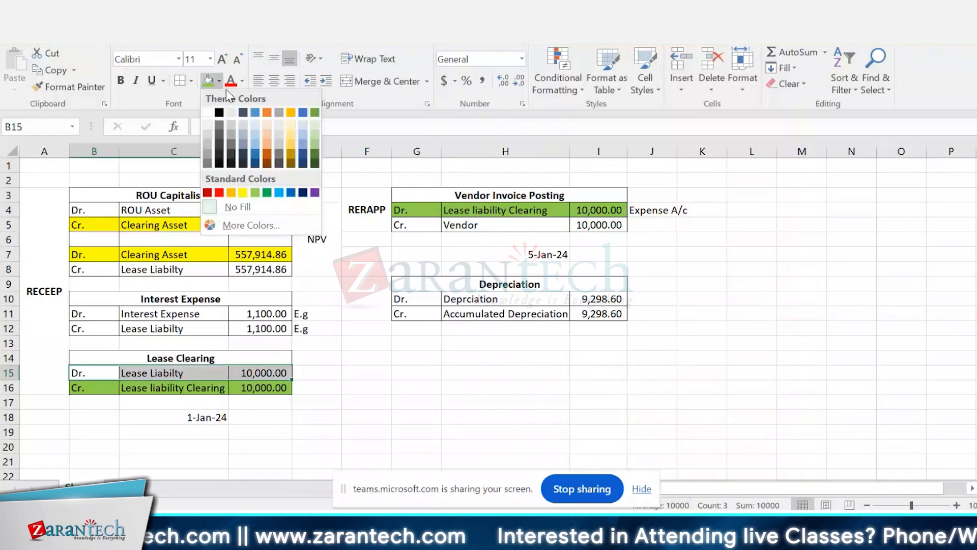
pyautogui.click(268, 150)
# Step: Apply the same dark orange fill to the Lease Liability credit row B8:D8 under ROU Capitalisation
pyautogui.click(96, 270)
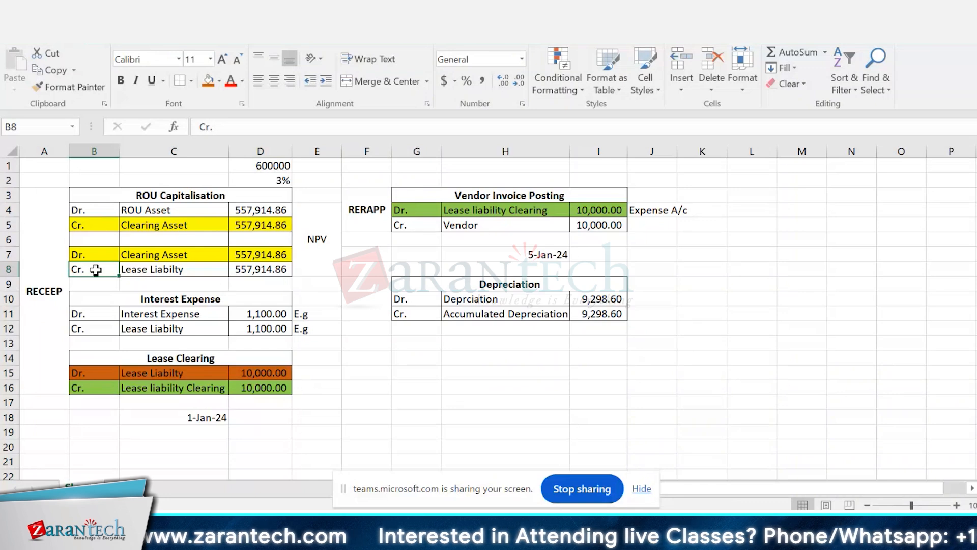
pyautogui.hotkey('shift', 'Right')
pyautogui.hotkey('shift', 'Right')
pyautogui.press('F4')
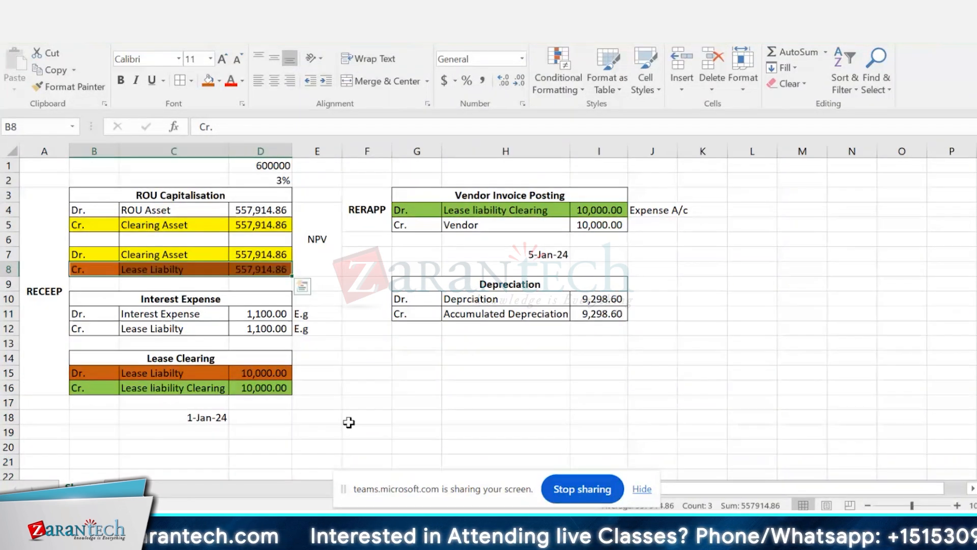
pyautogui.click(384, 450)
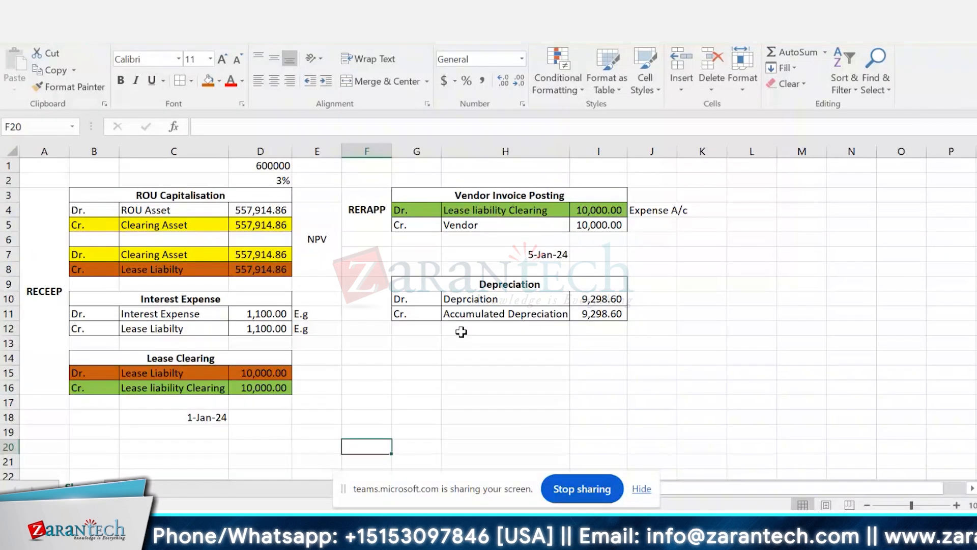
# Step: Set the Interest Expense debit amount in D11 to 701.4 and fill it down to the Lease Liability credit in D12
pyautogui.click(264, 319)
pyautogui.press('F2')
pyautogui.write('701')
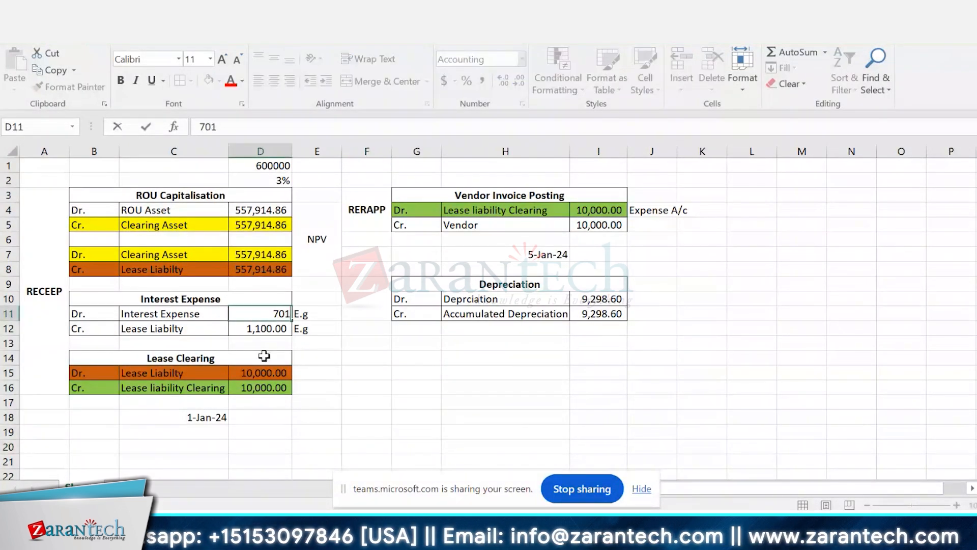
pyautogui.write('.4')
pyautogui.press('Return')
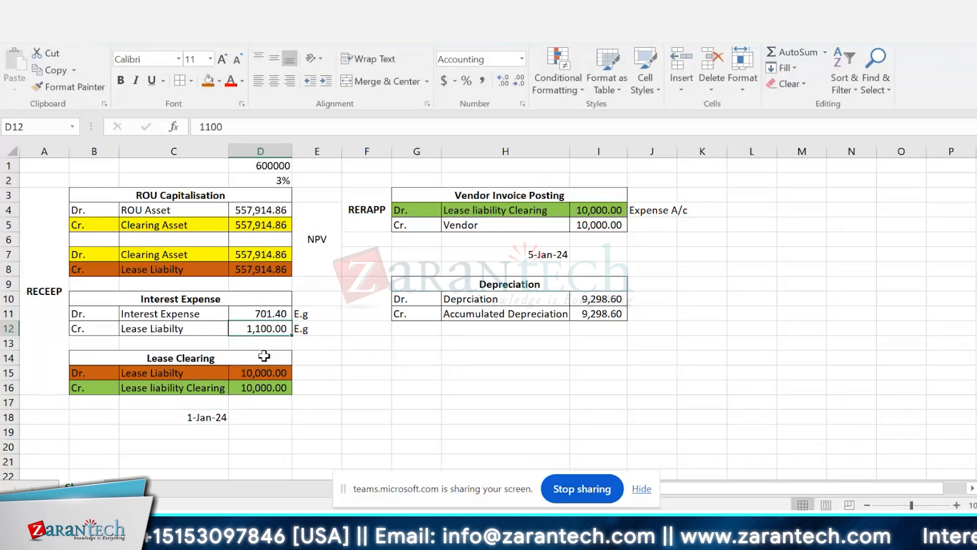
pyautogui.hotkey('ctrl', 'd')
pyautogui.press('Up')
pyautogui.press('Up')
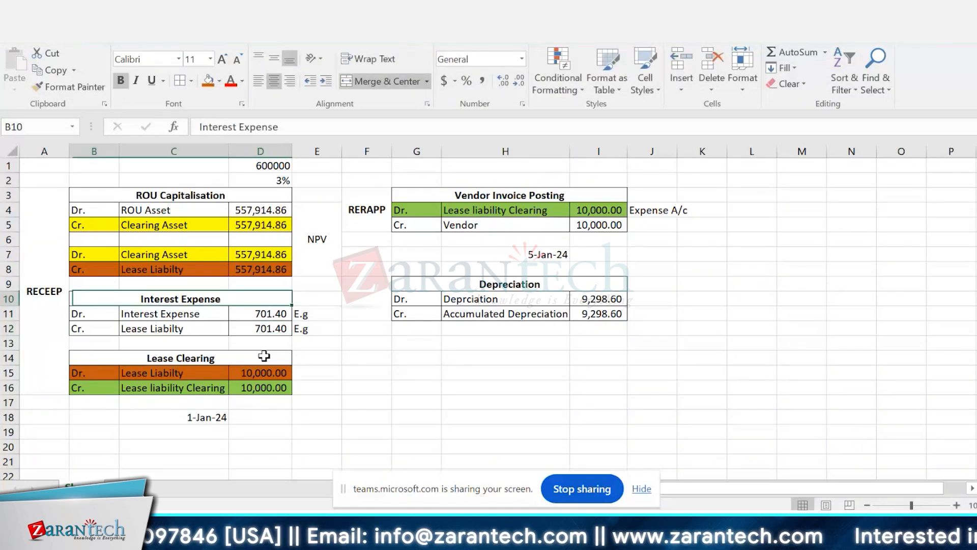
pyautogui.press('Down')
pyautogui.press('Down')
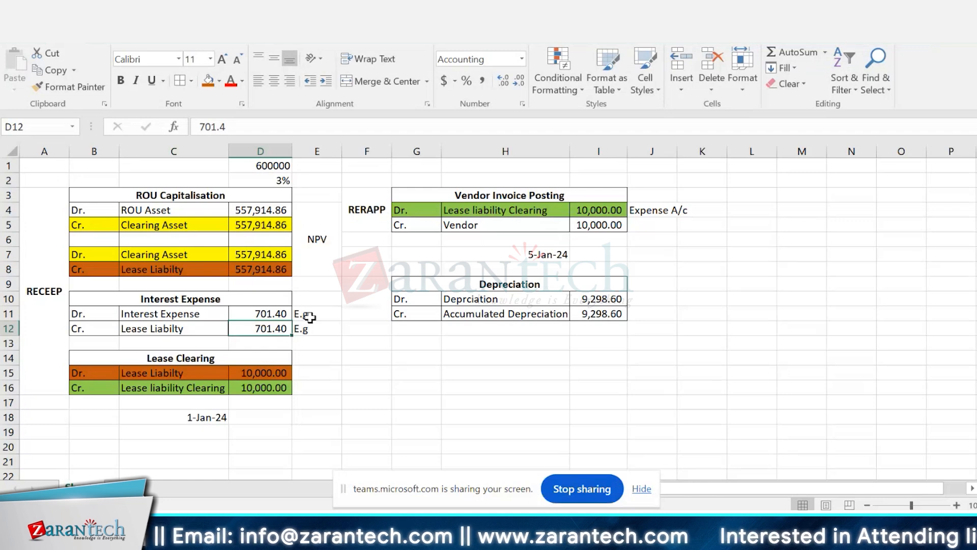
# Step: Delete the "E.g" notes in E11:E12 beside the Interest Expense amounts
pyautogui.moveTo(310, 317); pyautogui.dragTo(312, 329)
pyautogui.press('Delete')
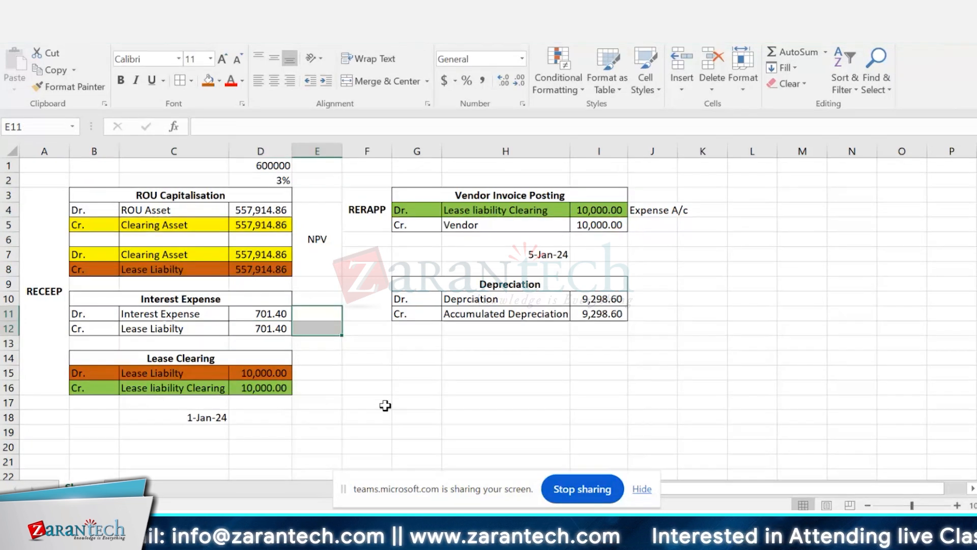
pyautogui.click(385, 405)
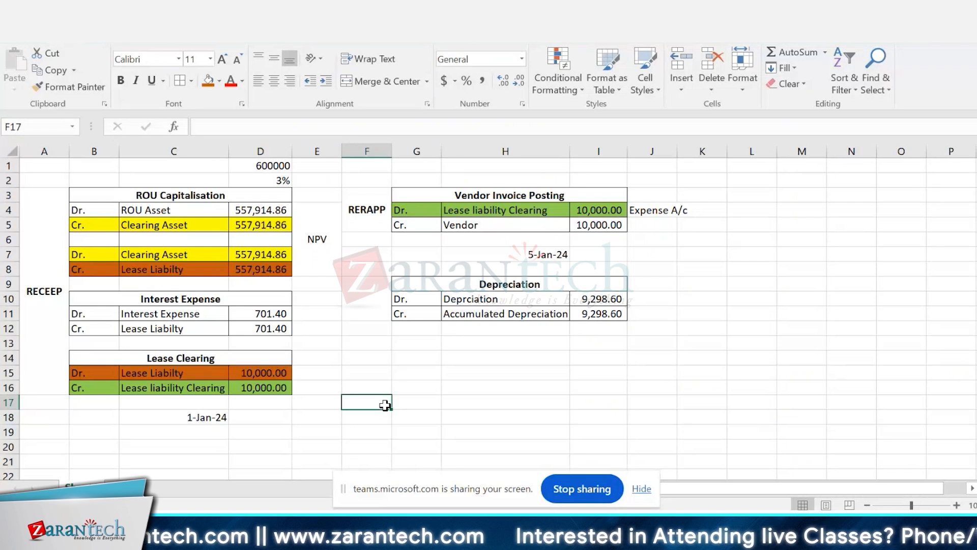
# Step: Examine the interest and depreciation charges alongside the lease liability, lease clearing and ROU asset amounts
pyautogui.click(258, 315)
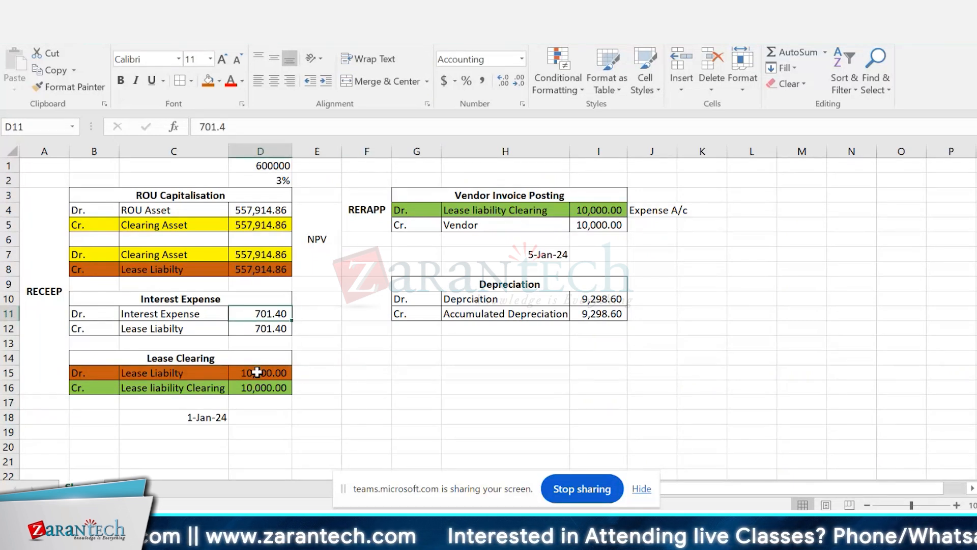
pyautogui.keyDown('ctrl'); pyautogui.click(615, 298); pyautogui.keyUp('ctrl')
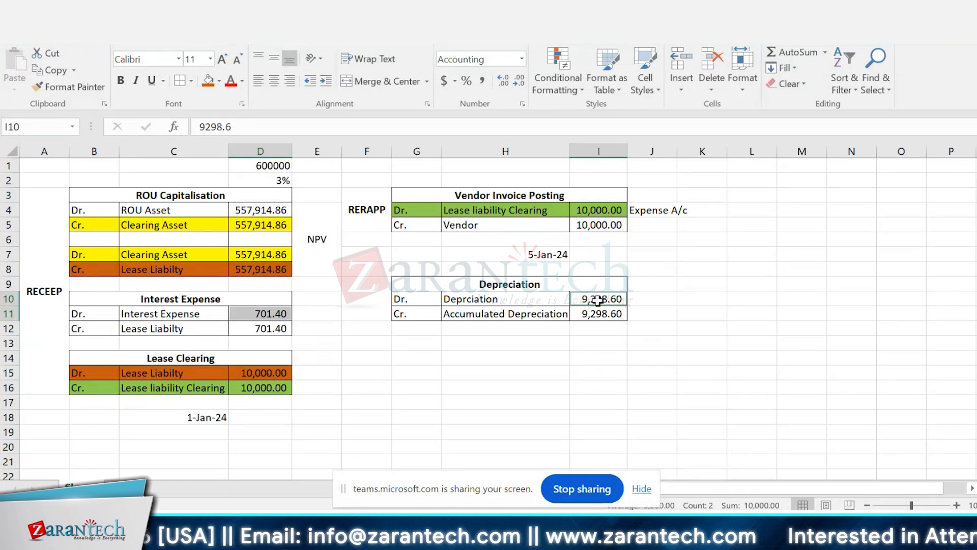
pyautogui.click(460, 299)
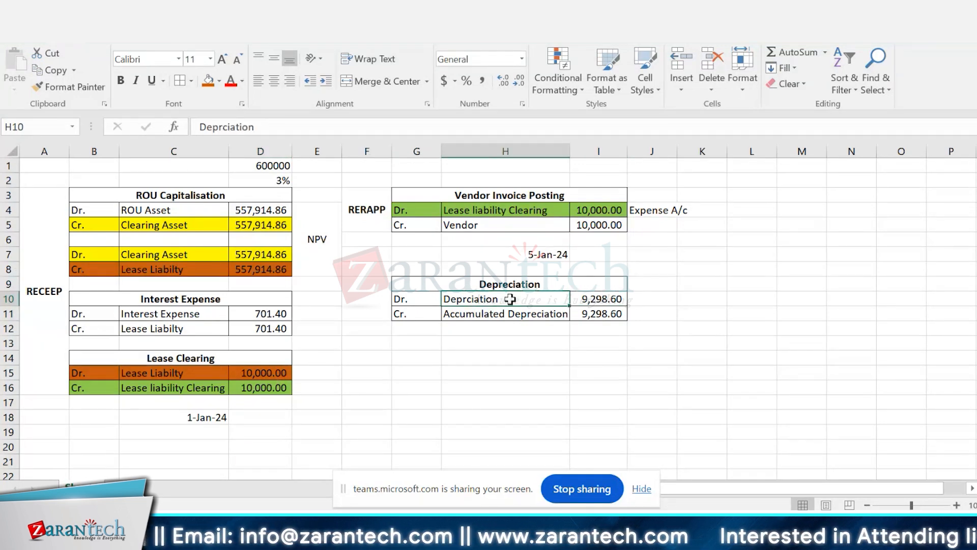
pyautogui.click(605, 299)
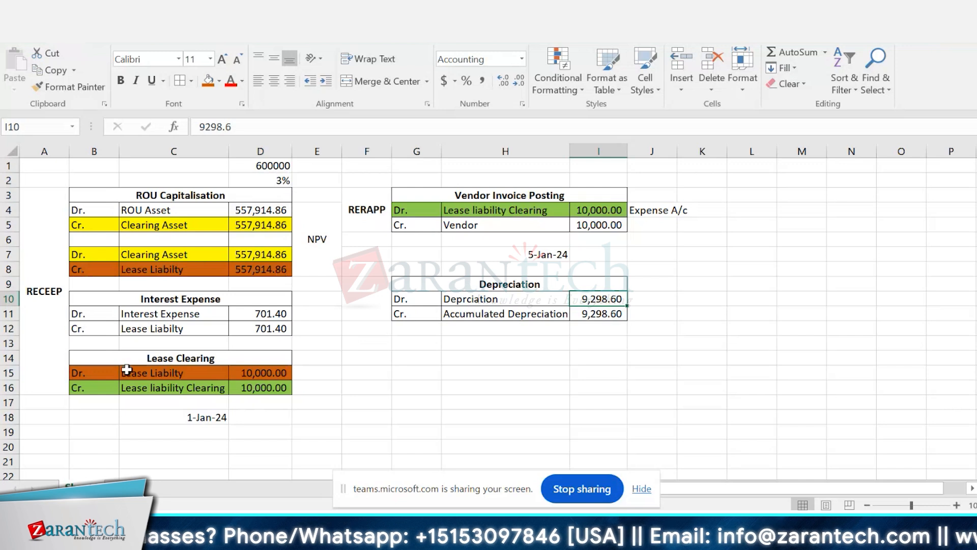
pyautogui.click(78, 372)
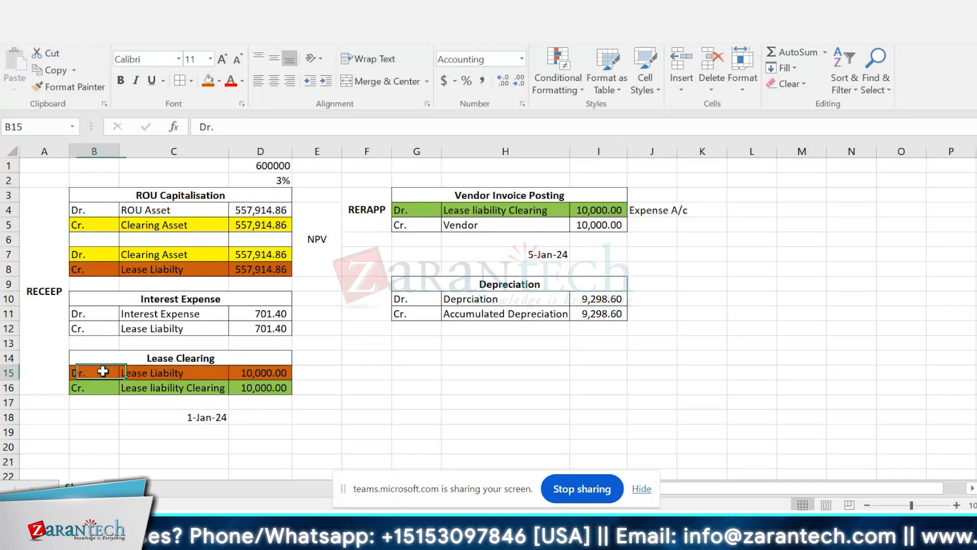
pyautogui.click(281, 271)
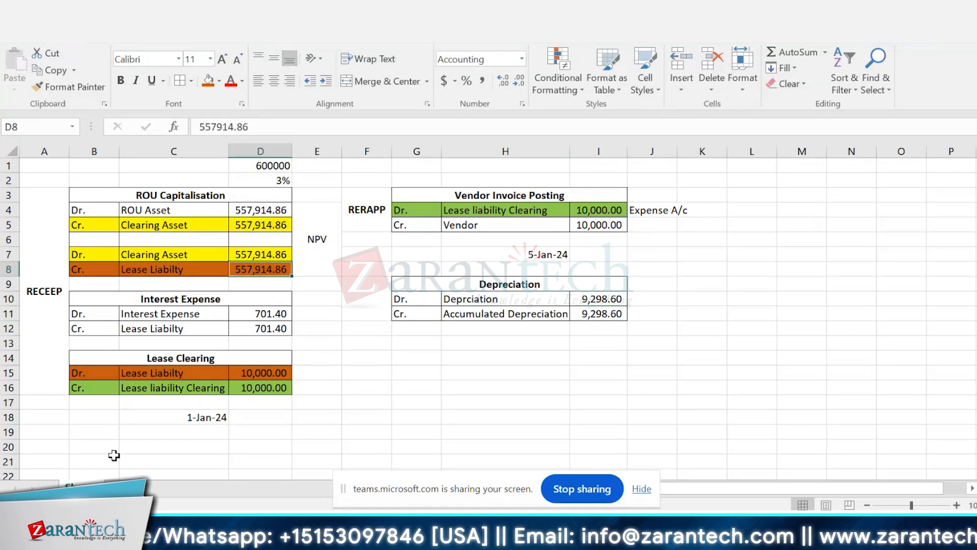
pyautogui.click(285, 372)
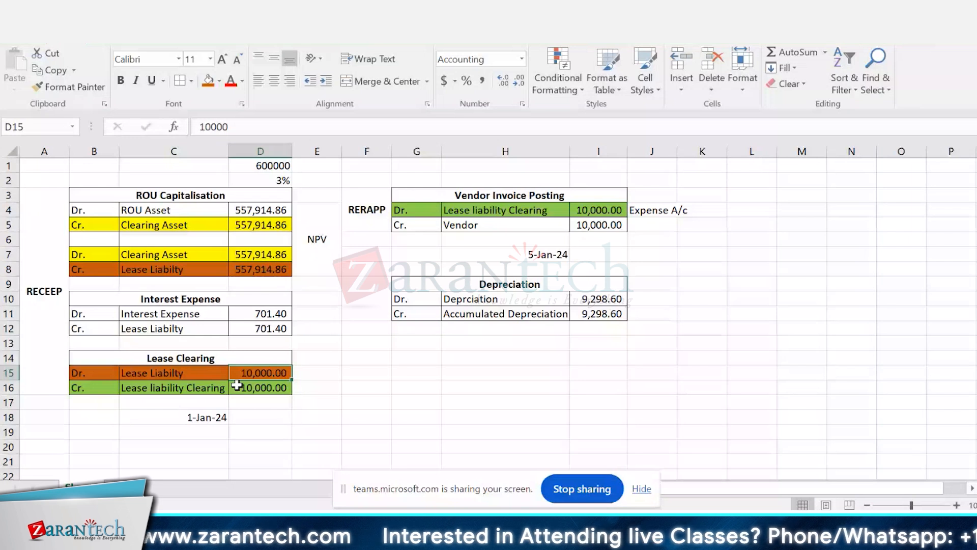
pyautogui.click(245, 209)
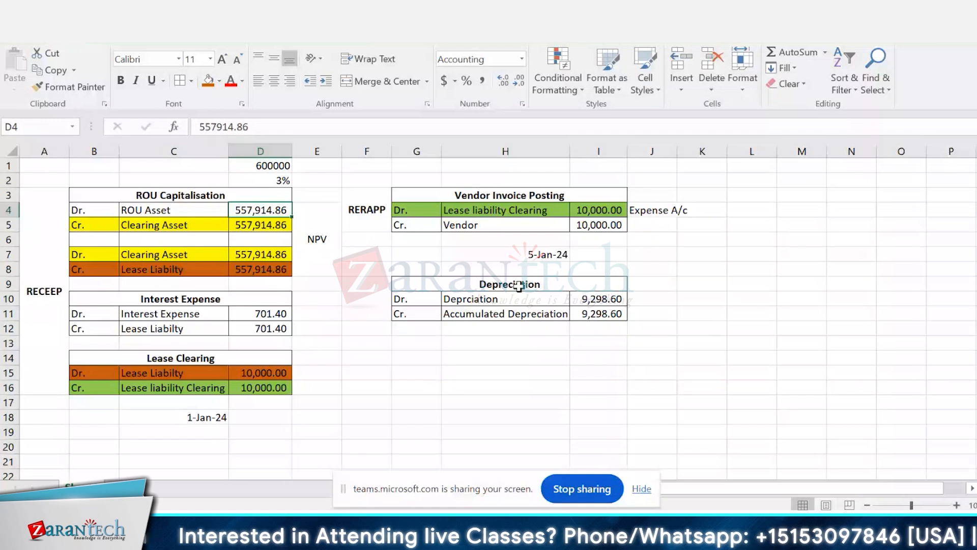
pyautogui.click(505, 300)
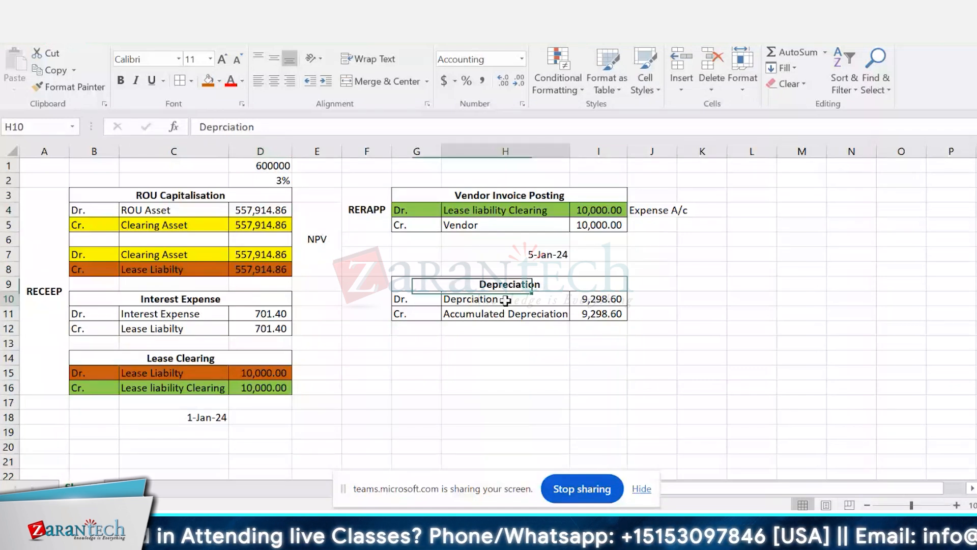
# Step: Enter the heading "End of Tenure" in H15 and merge and centre it across G15:I15
pyautogui.click(457, 370)
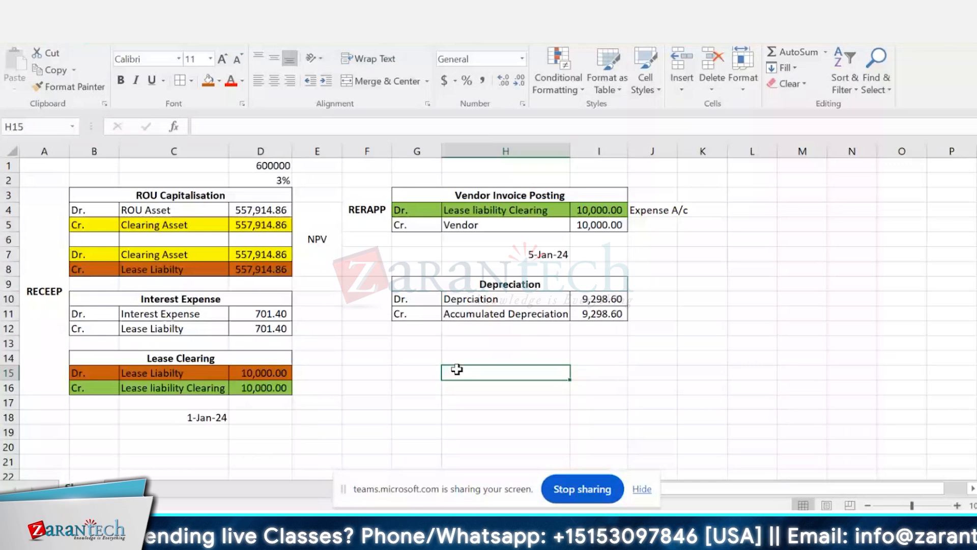
pyautogui.write('Ed')
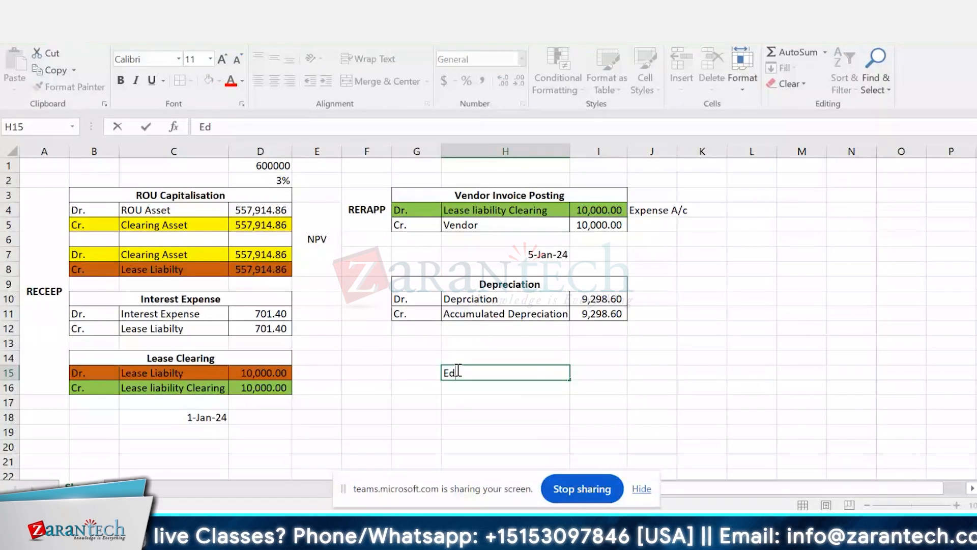
pyautogui.write('d')
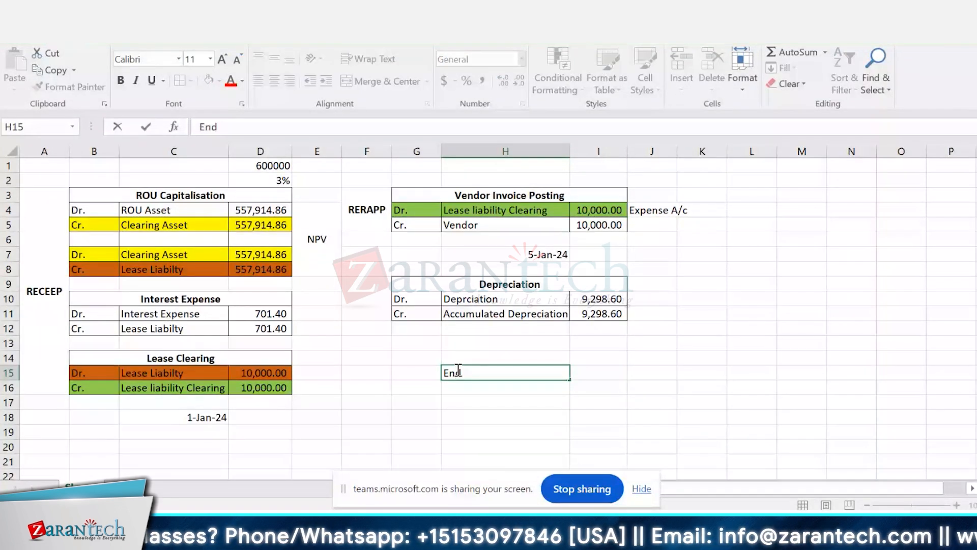
pyautogui.write(' of Tenure')
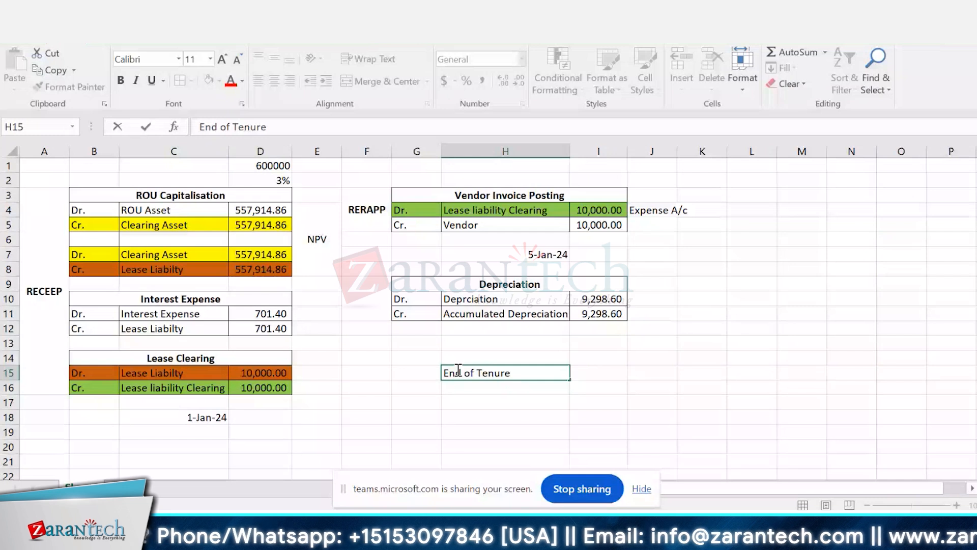
pyautogui.hotkey('ctrl', 'Return')
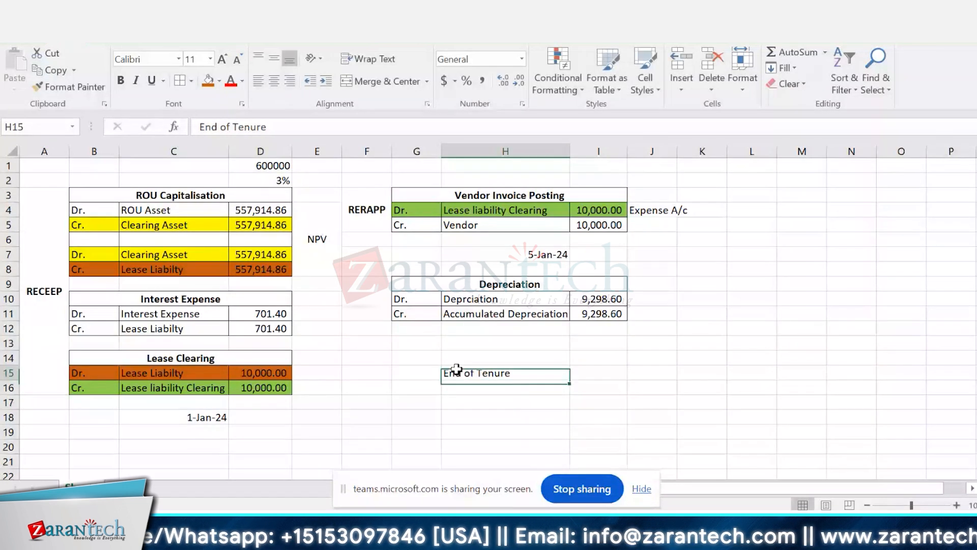
pyautogui.press('Left')
pyautogui.hotkey('shift', 'Right')
pyautogui.hotkey('shift', 'Right')
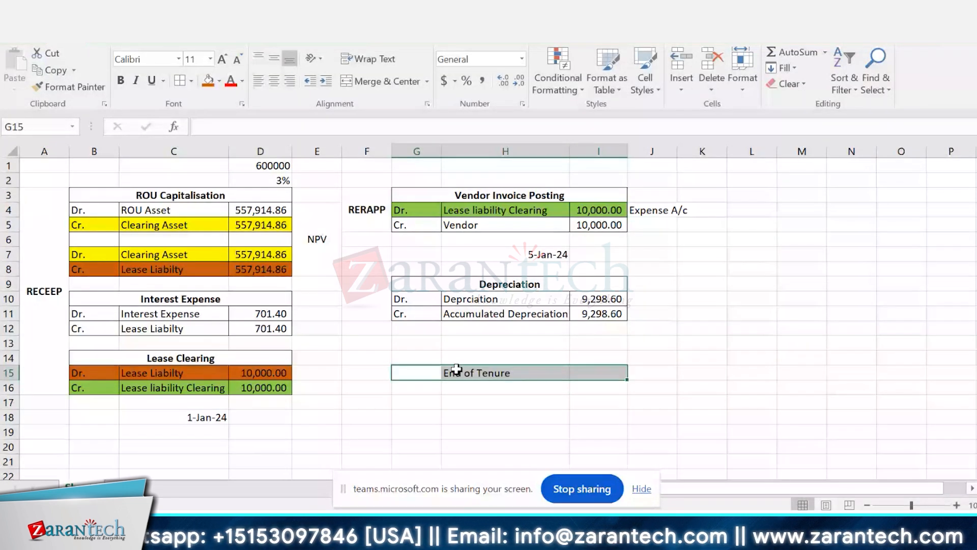
pyautogui.click(370, 81)
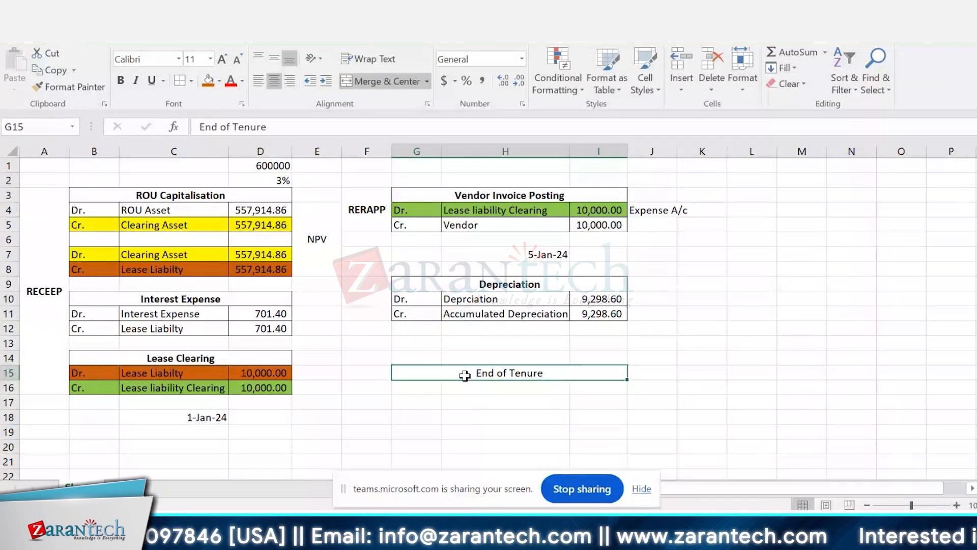
# Step: Move the merged End of Tenure heading up one row to G14:I14 and make it bold
pyautogui.hotkey('ctrl', 'c')
pyautogui.press('Up')
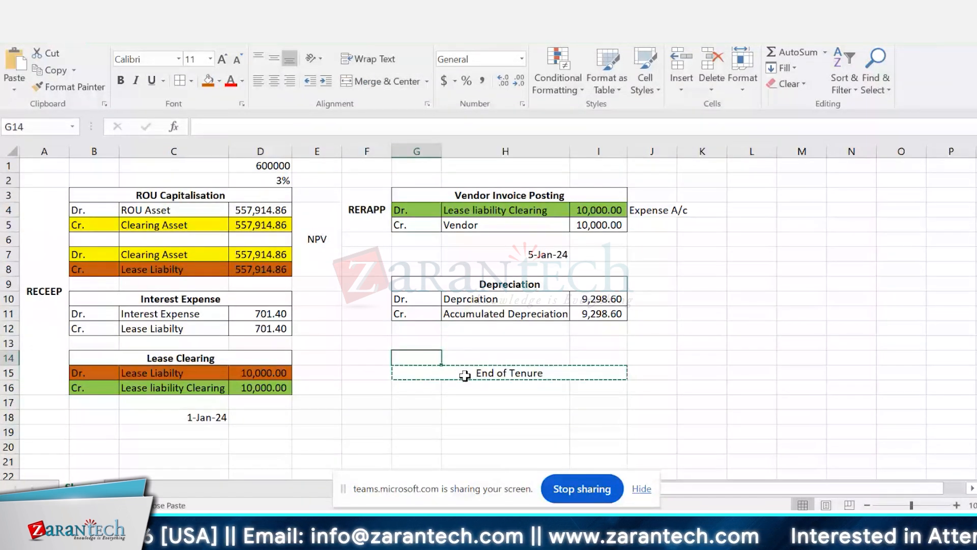
pyautogui.hotkey('ctrl', 'v')
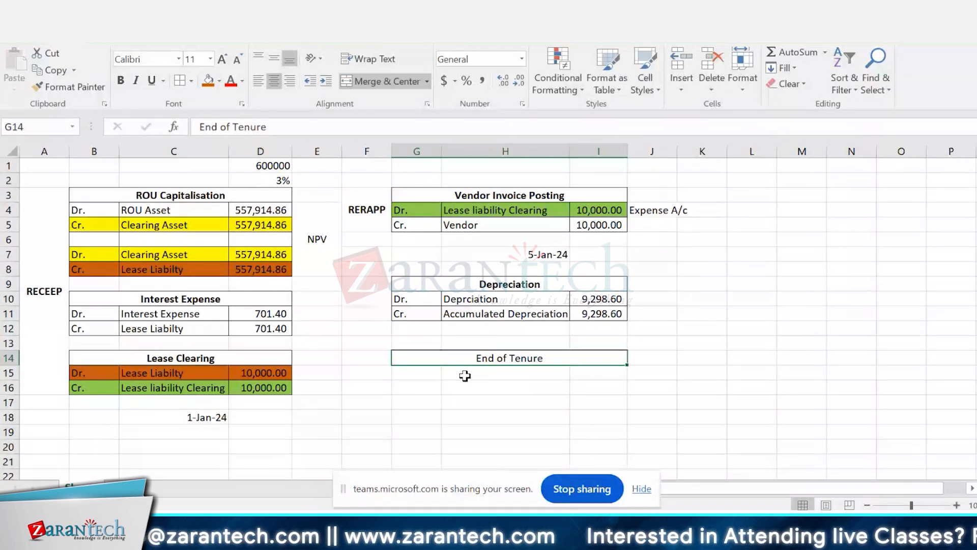
# Step: Copy the Depreciation debit and credit rows G10:I11 into G15:I16 under the End of Tenure heading
pyautogui.moveTo(404, 298); pyautogui.dragTo(504, 299)
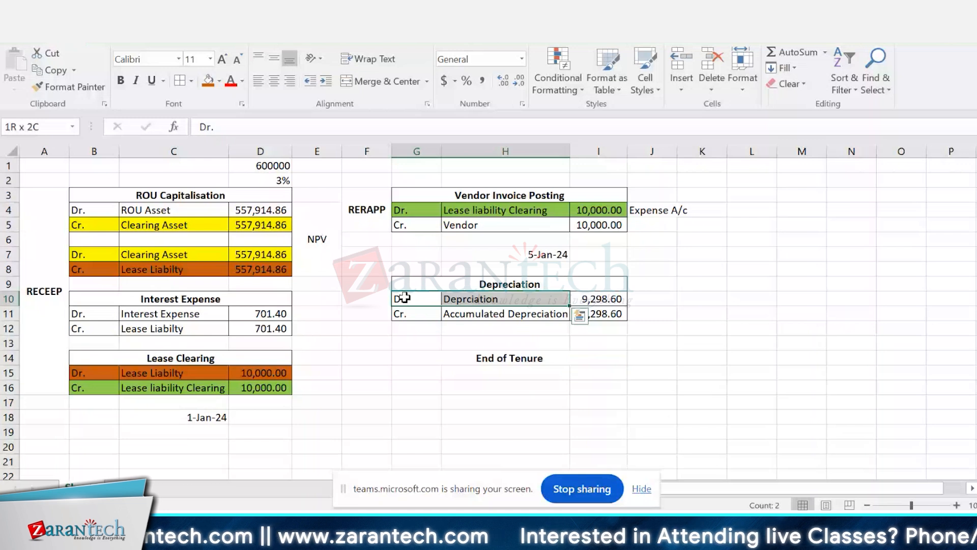
pyautogui.hotkey('shift', 'Right')
pyautogui.hotkey('shift', 'Down')
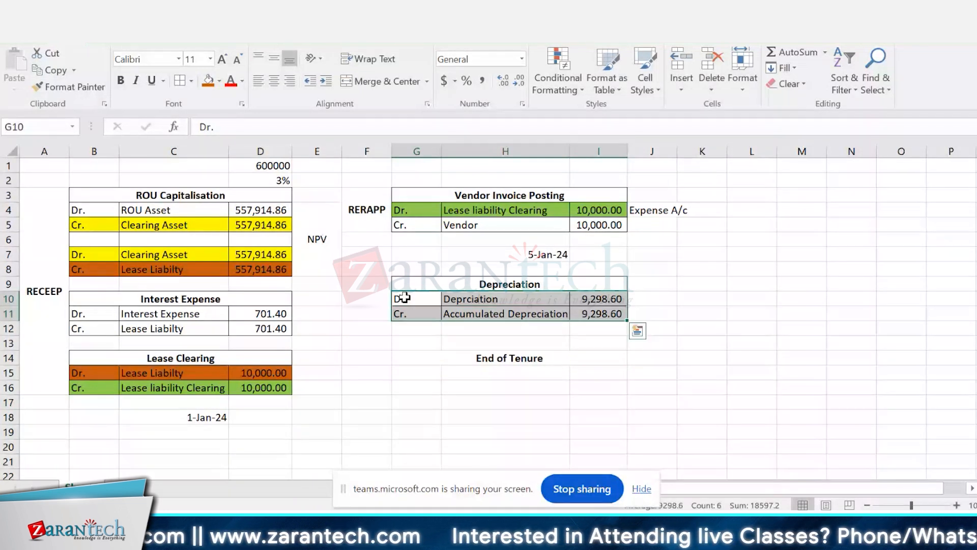
pyautogui.hotkey('ctrl', 'q')
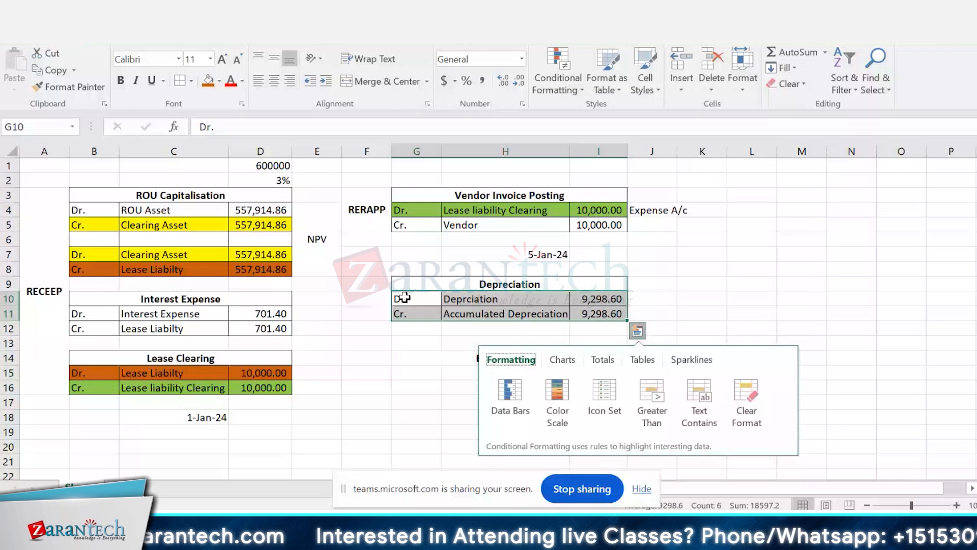
pyautogui.hotkey('ctrl', 'c')
pyautogui.press('Down')
pyautogui.press('Down')
pyautogui.press('Down')
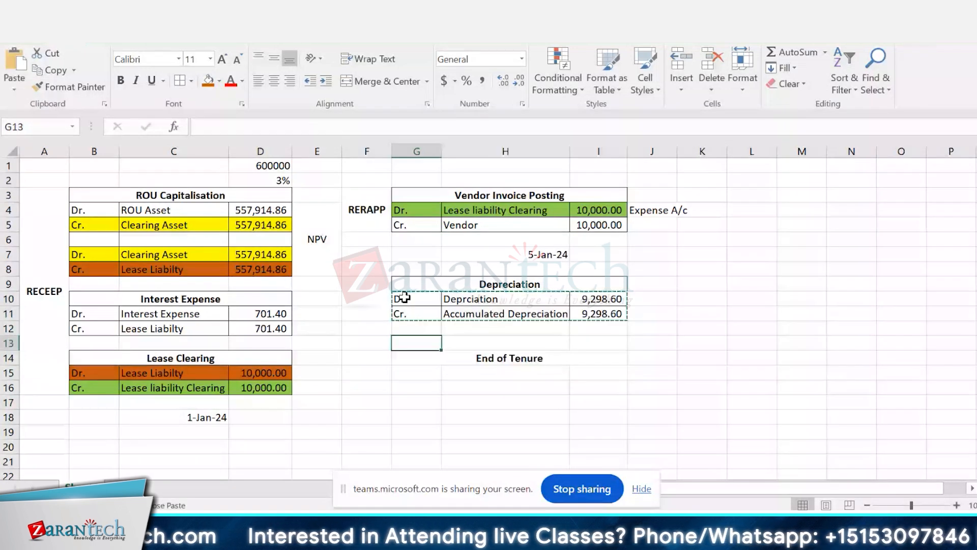
pyautogui.press('Down')
pyautogui.press('Down')
pyautogui.hotkey('ctrl', 'v')
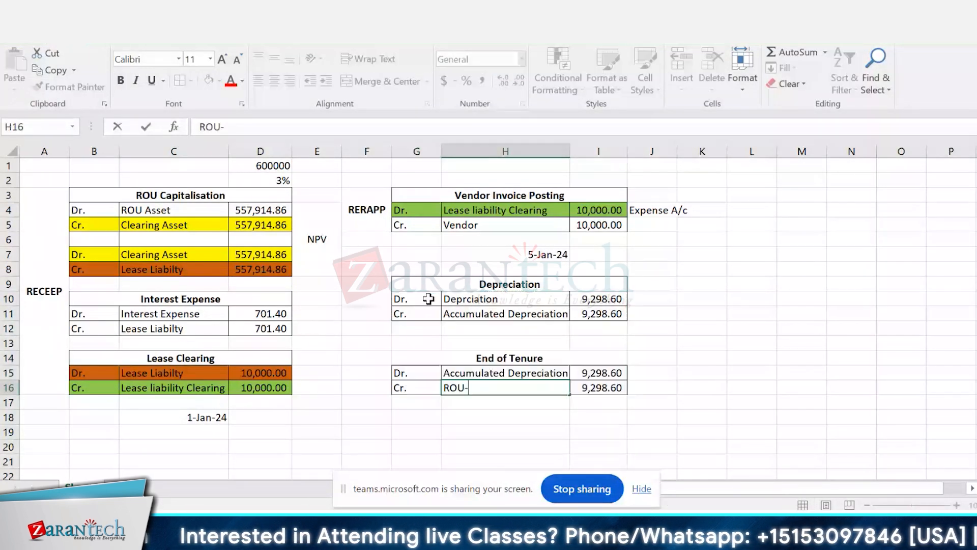
# Step: Label the End of Tenure debit row Accumulated Depreciation and its credit row ROU-Asset
pyautogui.write('Asse')
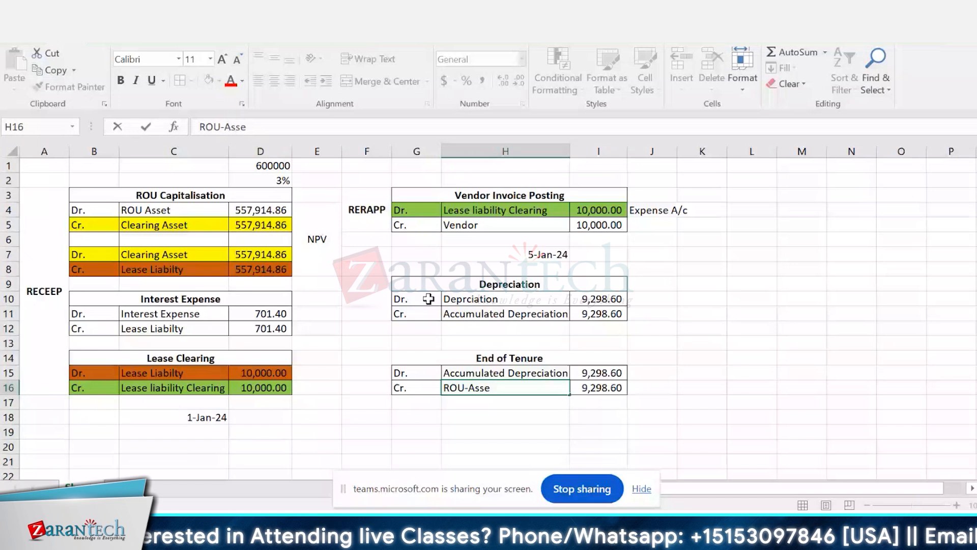
pyautogui.write('t')
pyautogui.press('Tab')
pyautogui.press('Up')
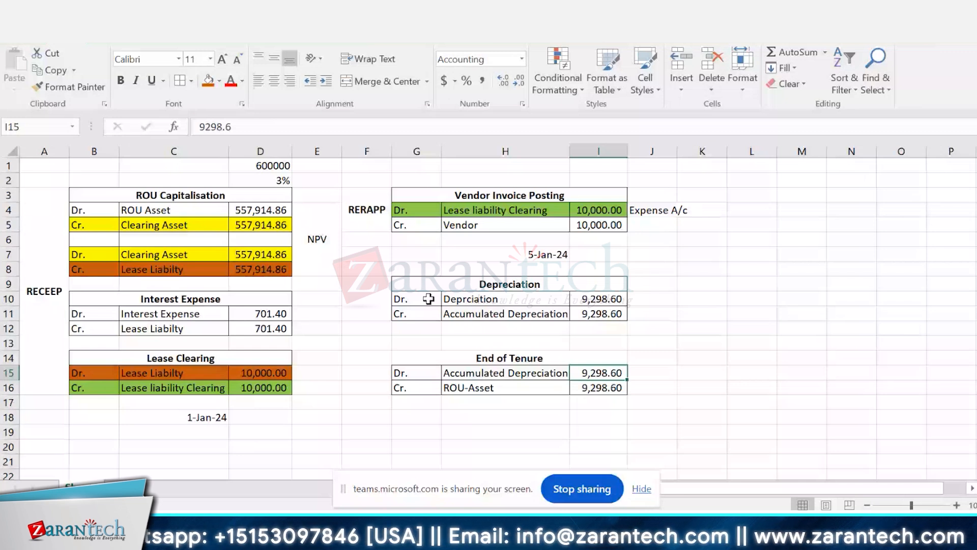
# Step: Extend the G14 heading to "End of Tenure Asset" and put borders around all cells of G14:I16
pyautogui.click(567, 355)
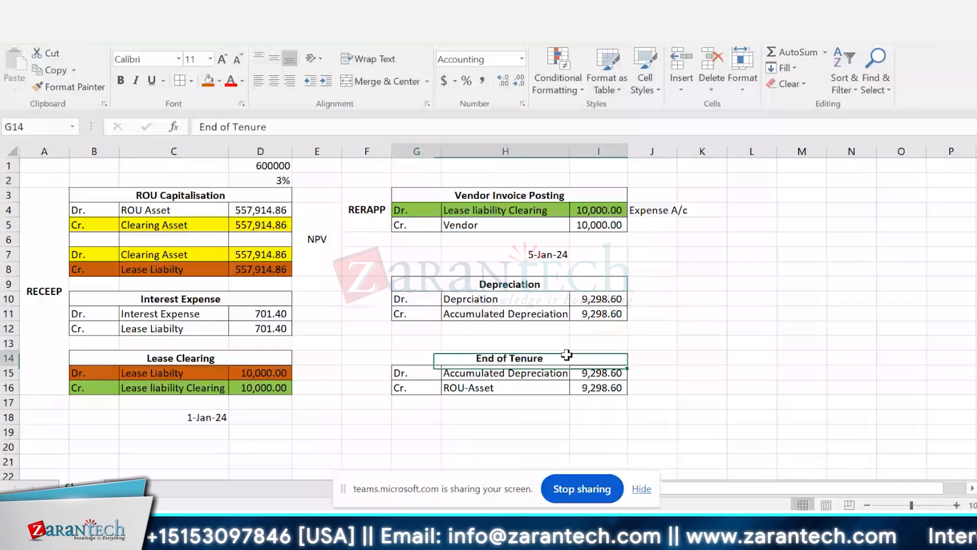
pyautogui.click(326, 127)
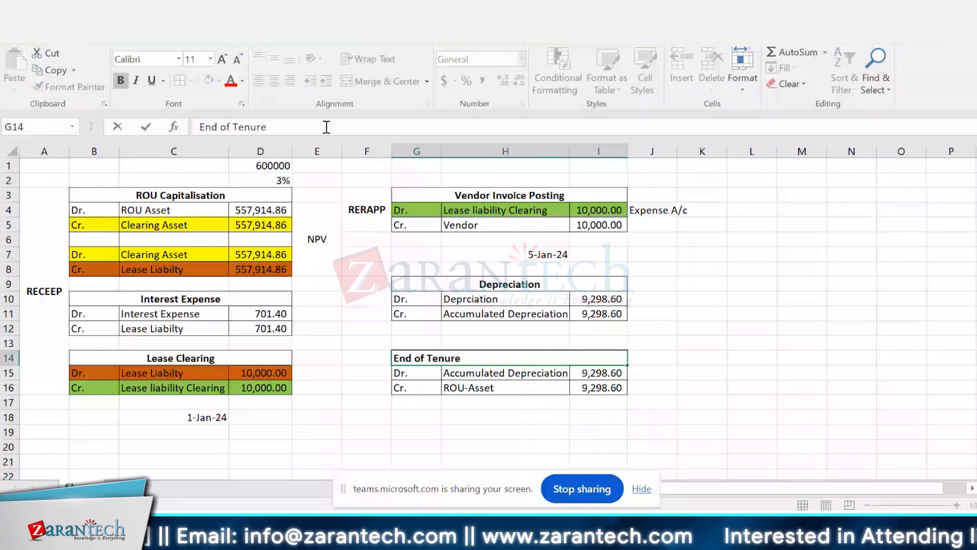
pyautogui.write('Asset')
pyautogui.press('Return')
pyautogui.press('Up')
pyautogui.hotkey('shift', 'Down')
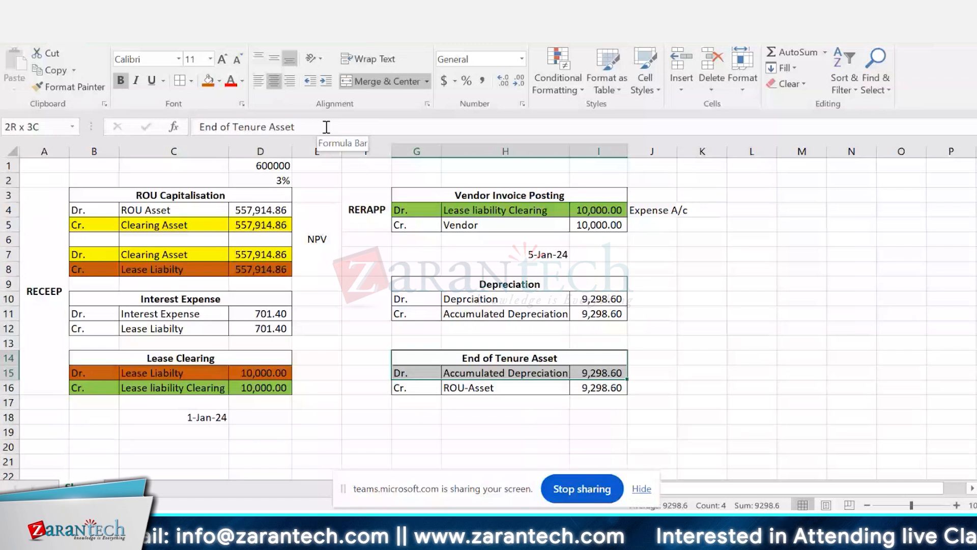
pyautogui.hotkey('shift', 'Down')
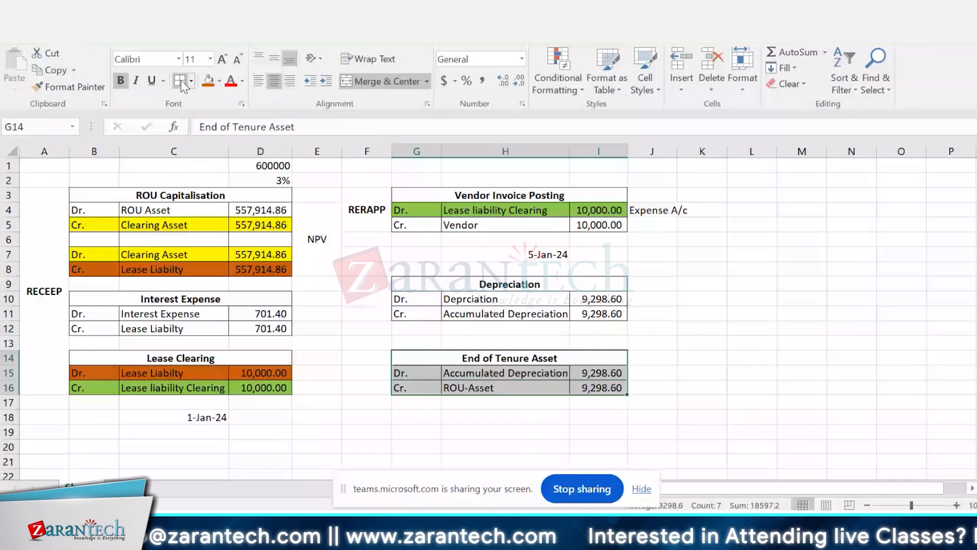
pyautogui.click(744, 384)
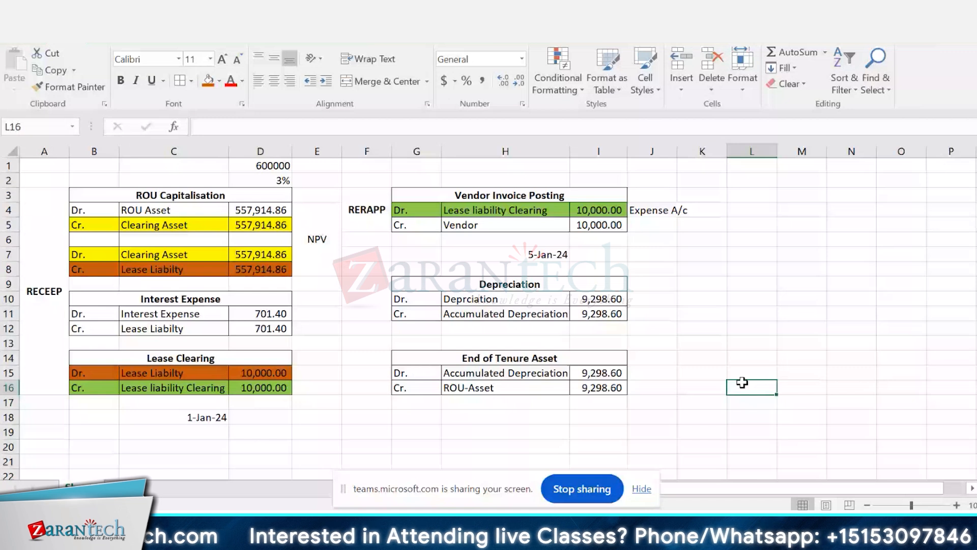
# Step: Enter the ROU value 557914.86 in L6 and divide it by 60 in L7 for the monthly depreciation
pyautogui.click(606, 374)
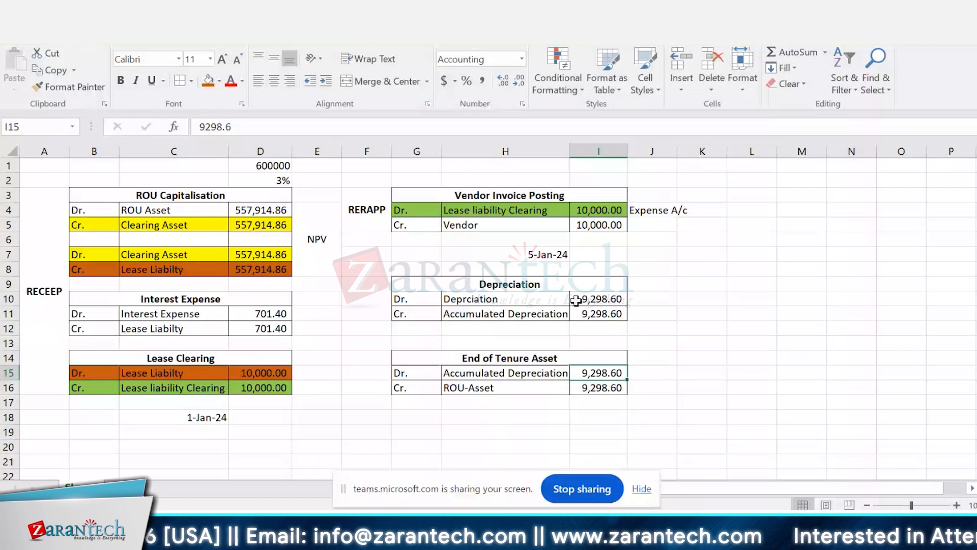
pyautogui.click(745, 240)
pyautogui.write('55')
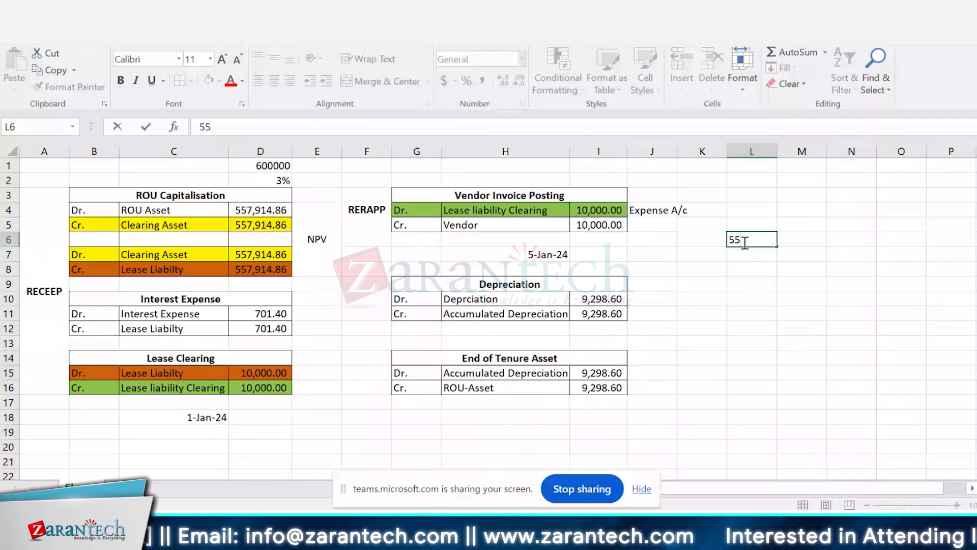
pyautogui.write('791')
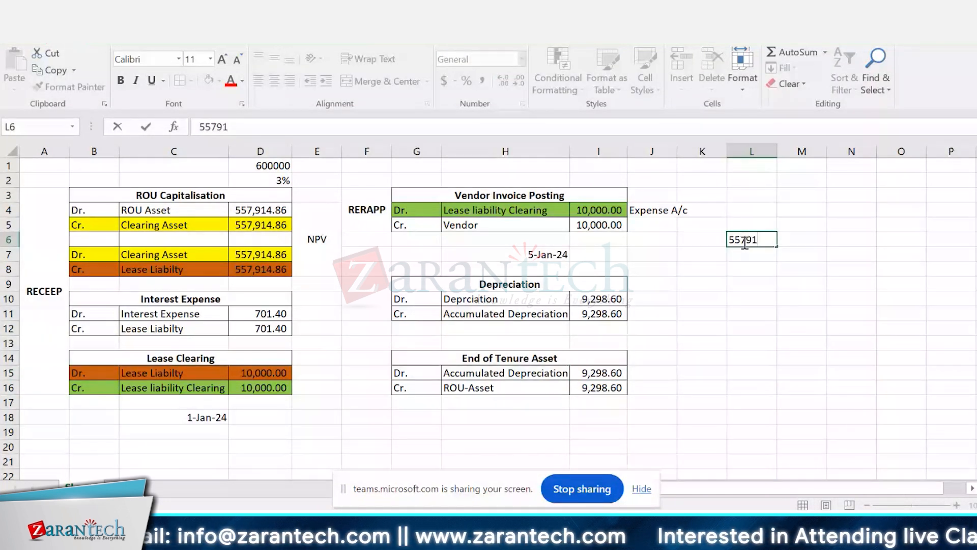
pyautogui.write('4.')
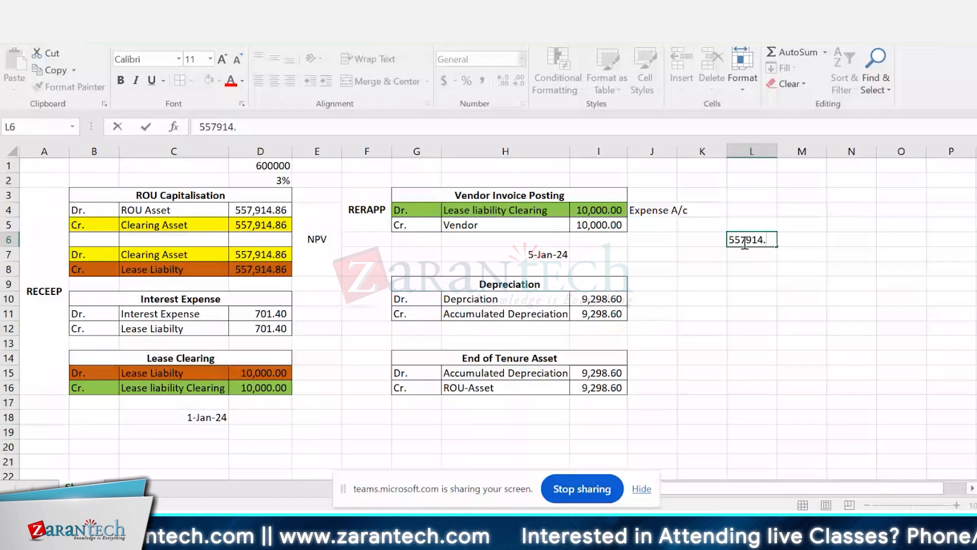
pyautogui.write('86')
pyautogui.press('Return')
pyautogui.write('=')
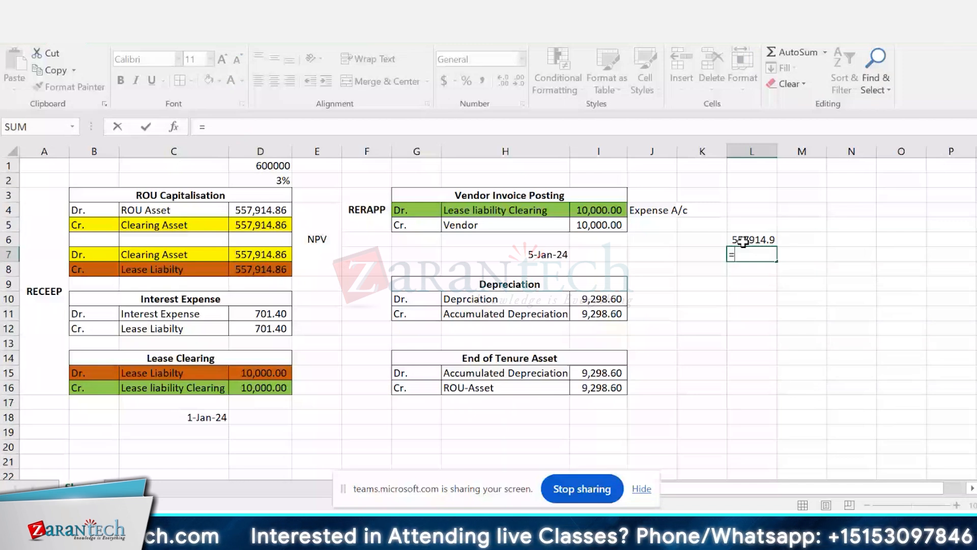
pyautogui.click(744, 241)
pyautogui.write('/60')
pyautogui.press('Return')
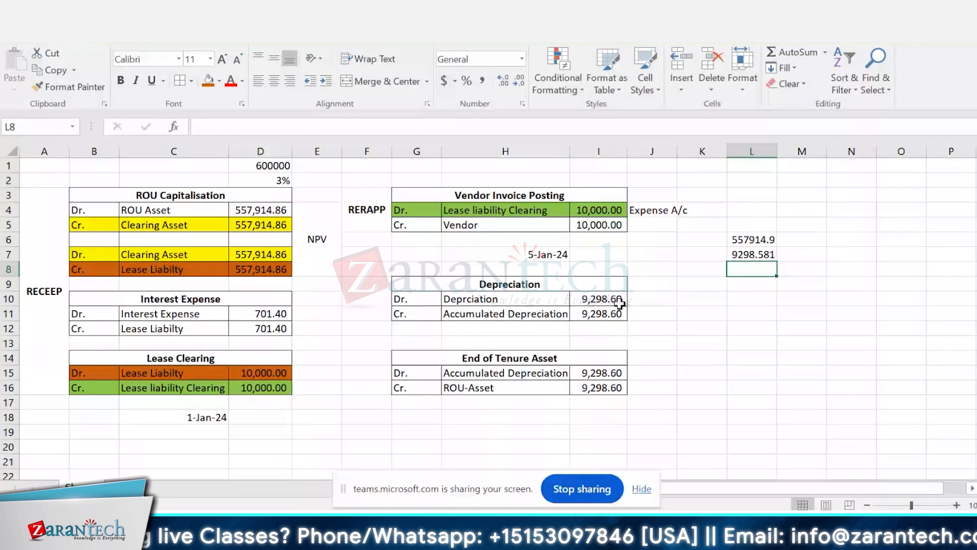
# Step: Check the Scenario Basic Case page in the PDF and set the End of Tenure Asset amounts in I15:I16 to 557914.86
pyautogui.hotkey('alt', 'Tab')
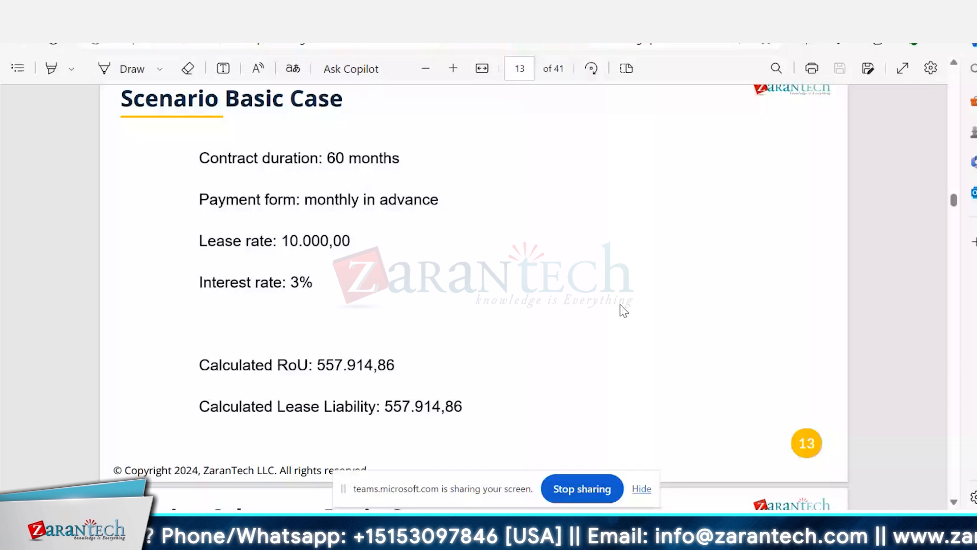
pyautogui.hotkey('alt', 'Tab')
pyautogui.press('Up')
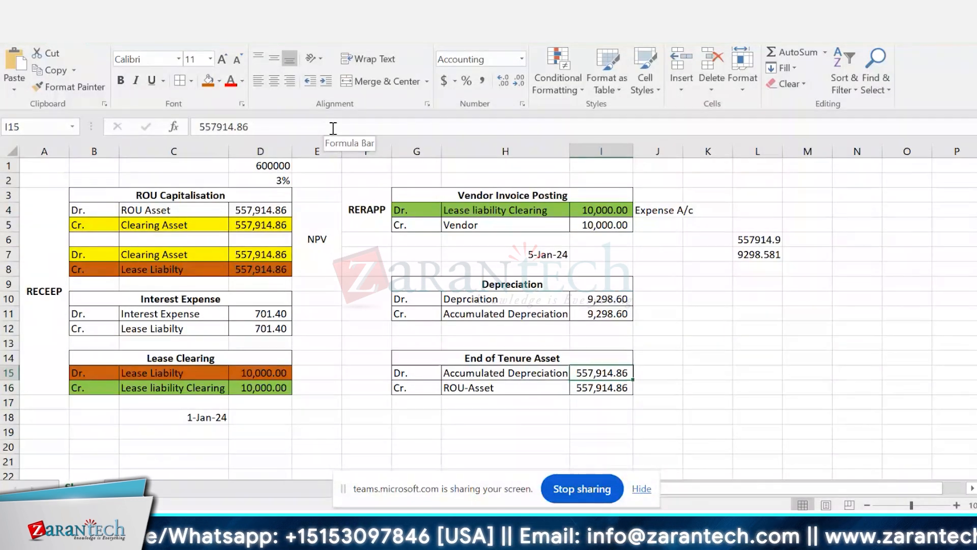
# Step: Apply a light blue fill to the ROU-Asset credit row G16:I16 under End of Tenure Asset
pyautogui.press('Down')
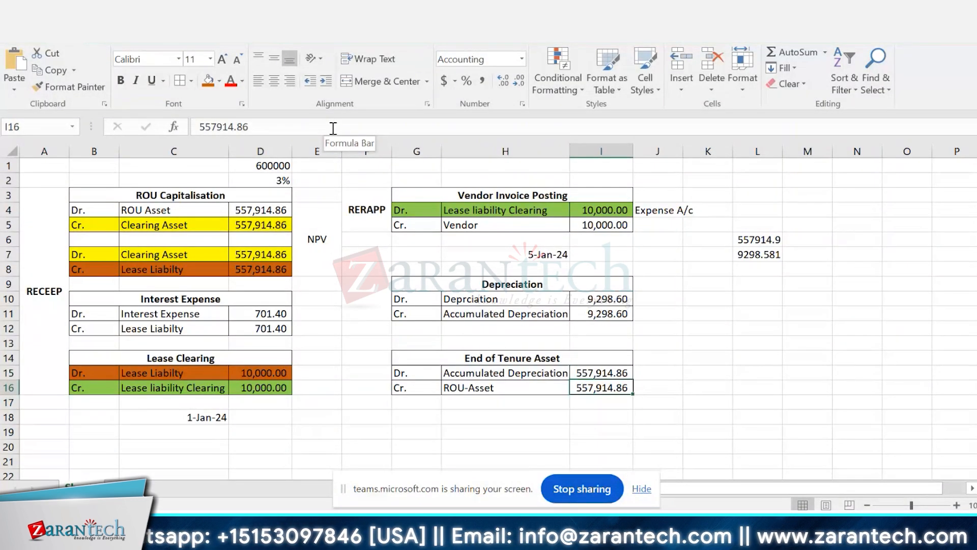
pyautogui.hotkey('shift', 'Left')
pyautogui.hotkey('shift', 'Left')
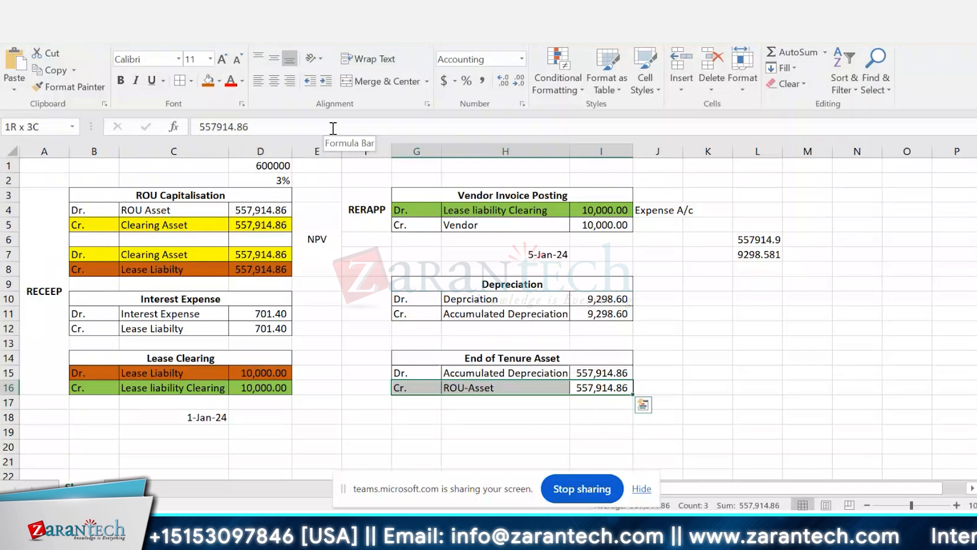
pyautogui.click(221, 82)
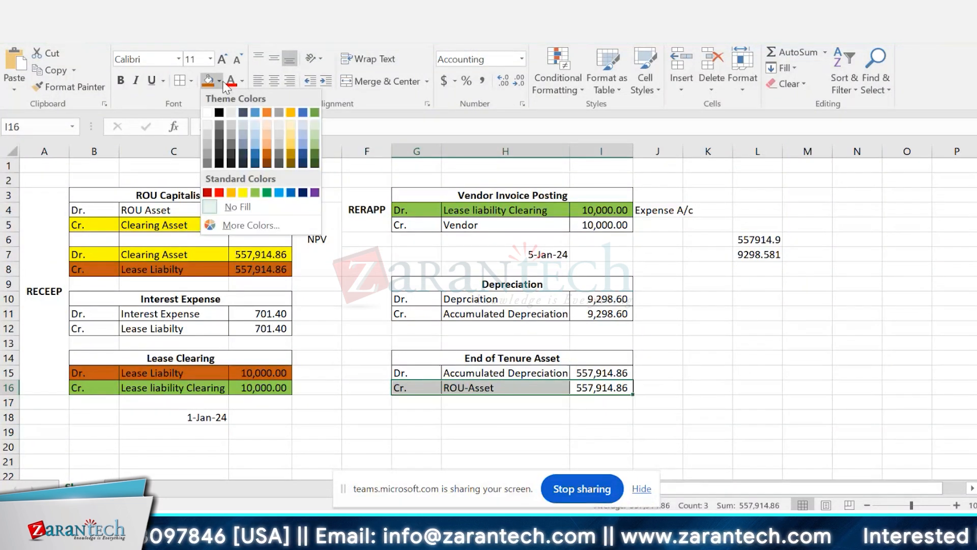
pyautogui.click(279, 193)
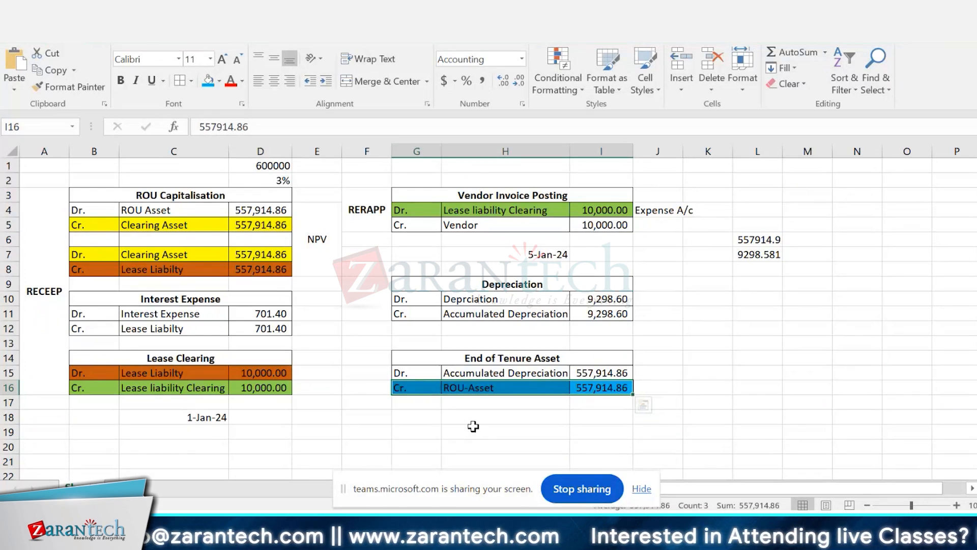
# Step: Switch to the PDF presentation and examine the T-accounts on the Posting Scheme – Basic Case page
pyautogui.hotkey('alt', 'Tab')
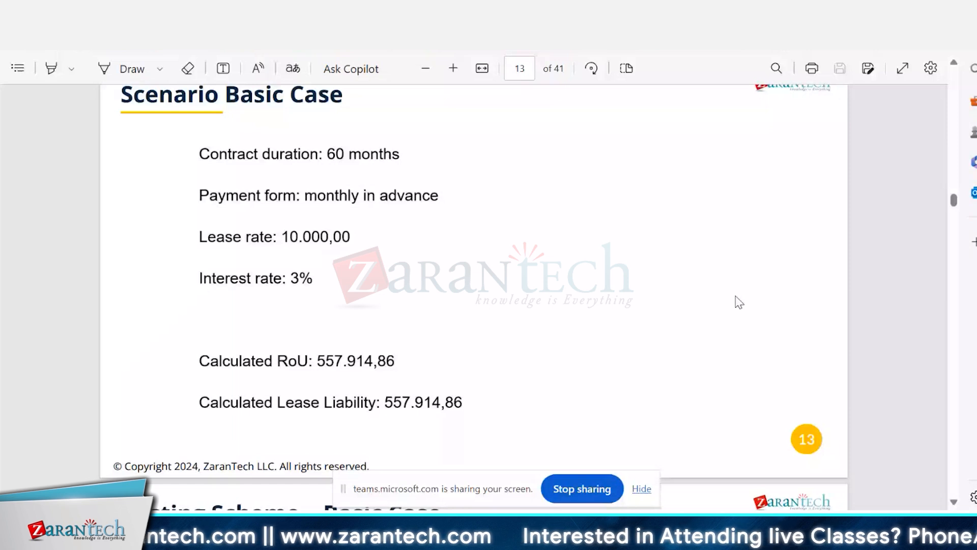
pyautogui.scroll(-5, 739, 302)
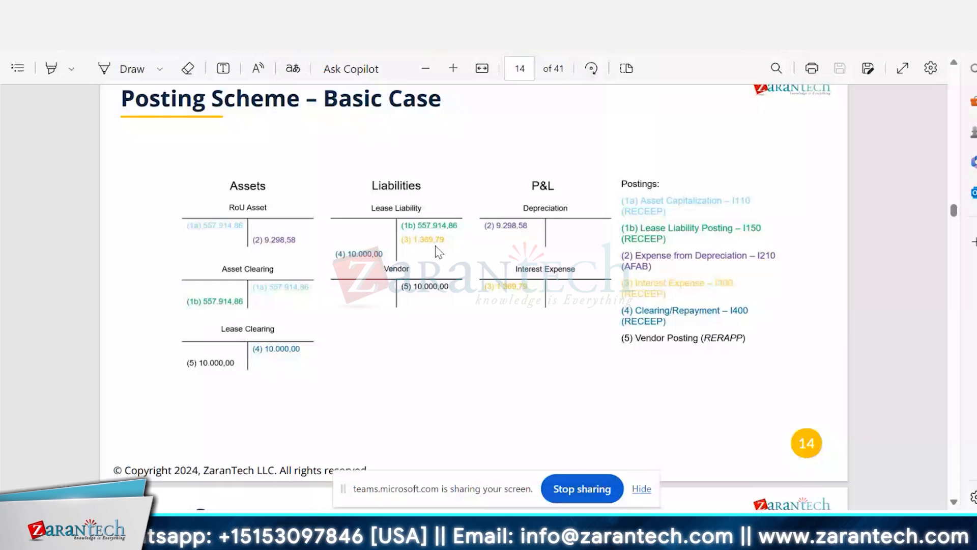
# Step: Compare the interest expense, clearing asset and vendor invoice entries in the Excel sheet with the T-accounts in the PDF's basic-case posting scheme
pyautogui.hotkey('alt', 'Tab')
pyautogui.click(191, 314)
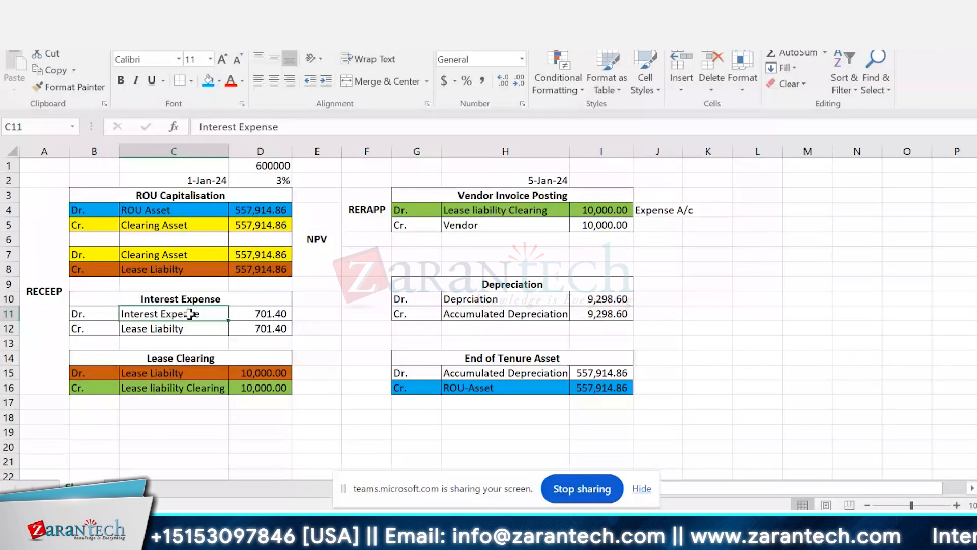
pyautogui.hotkey('alt', 'Tab')
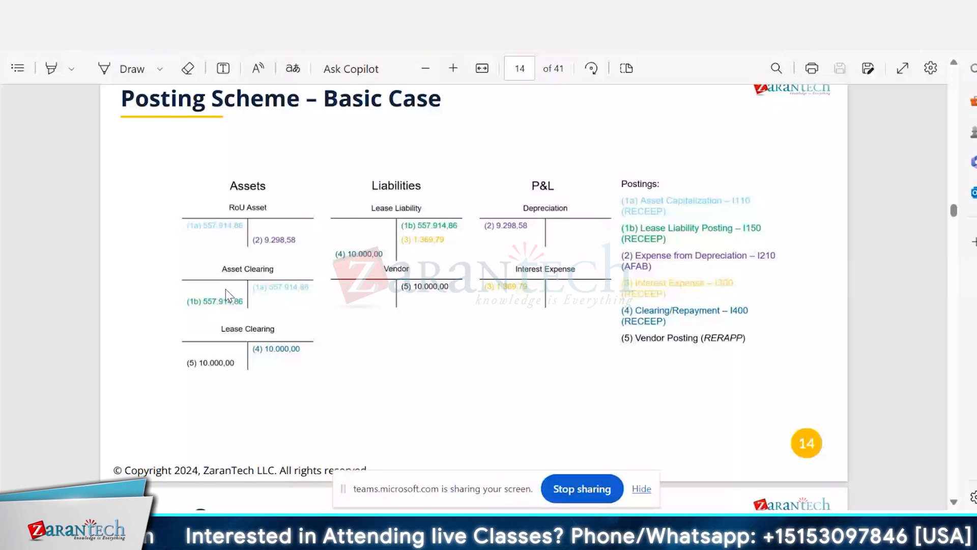
pyautogui.hotkey('alt', 'Tab')
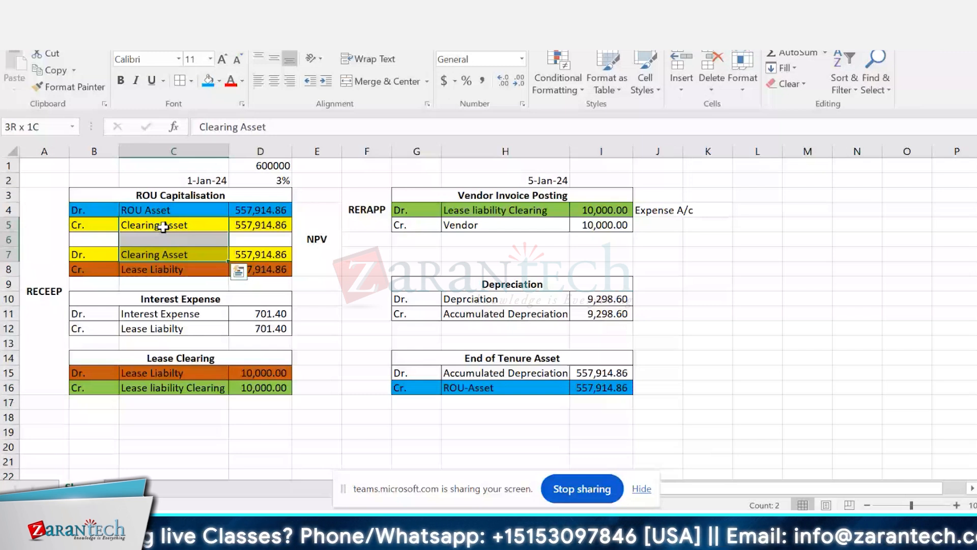
pyautogui.click(524, 228)
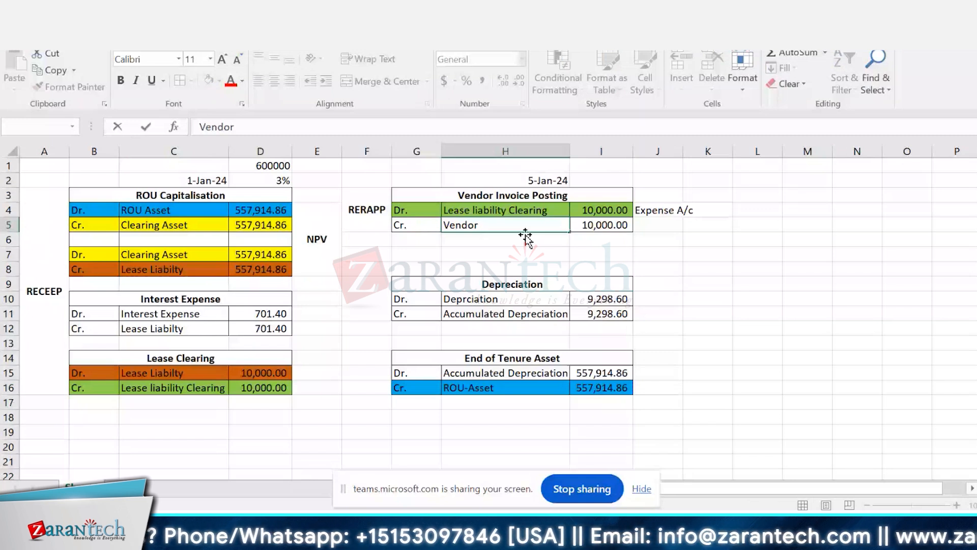
pyautogui.press('Left')
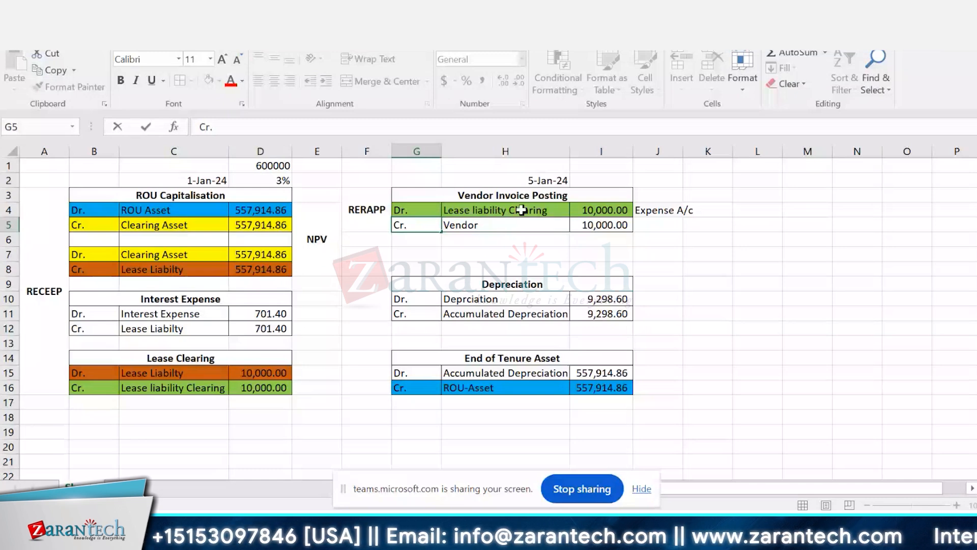
pyautogui.click(502, 226)
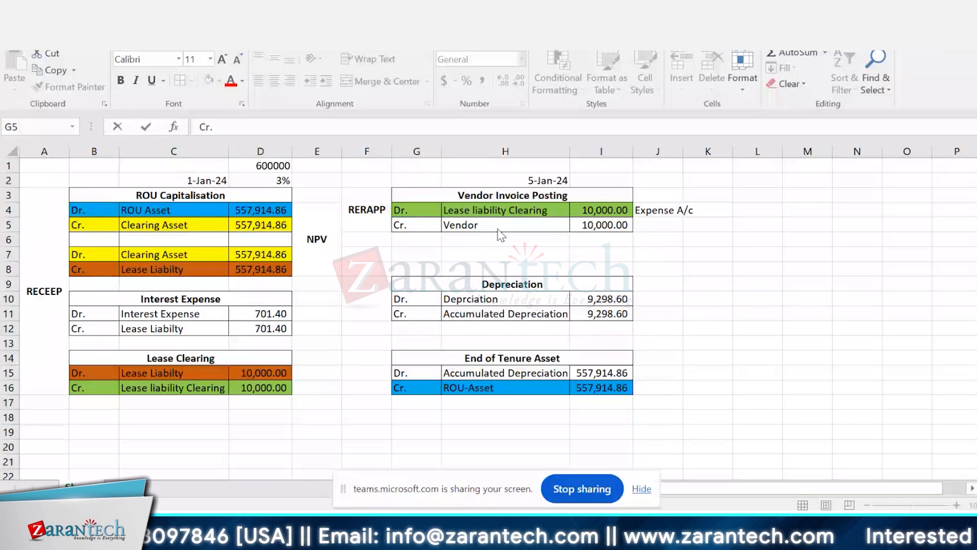
pyautogui.hotkey('alt', 'Tab')
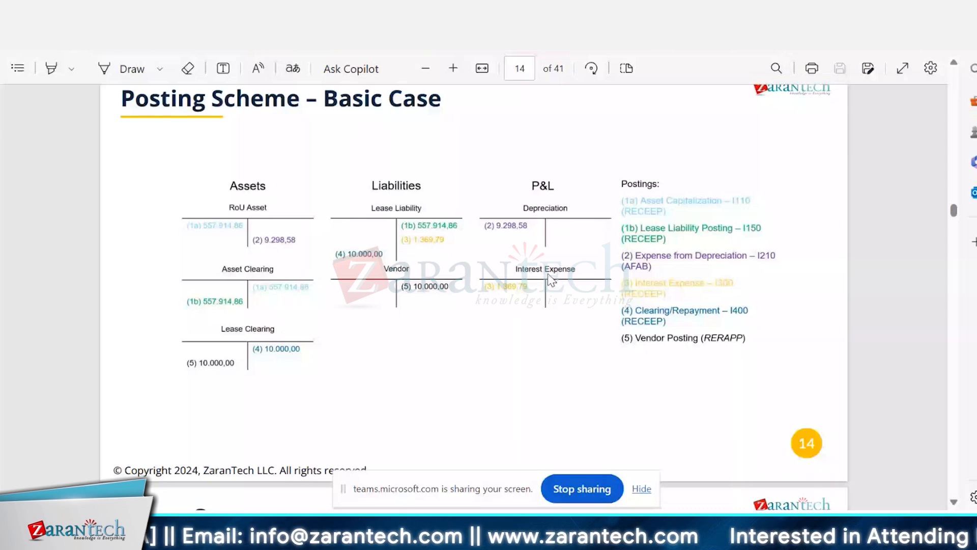
pyautogui.hotkey('alt', 'Tab')
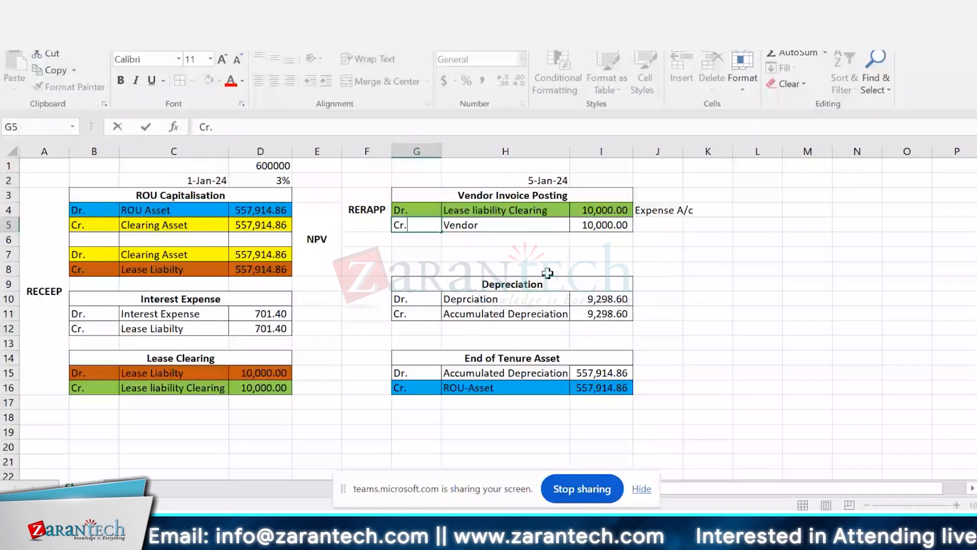
pyautogui.click(173, 319)
# Step: Switch to the PDF and review the Posting Scheme – Basic Case page together with the contract terms on the Scenario Basic Case page
pyautogui.hotkey('alt', 'Tab')
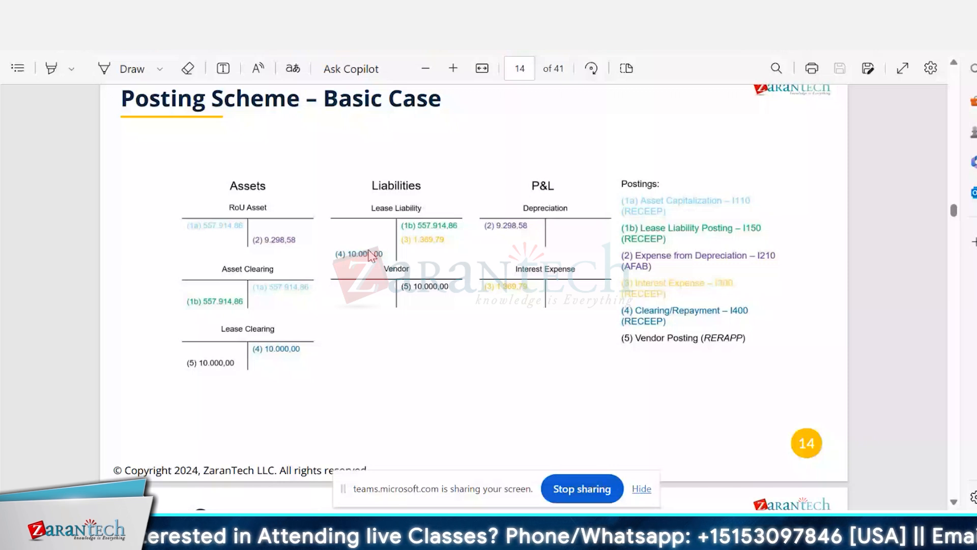
pyautogui.scroll(-3, 428, 355)
pyautogui.scroll(3, 428, 355)
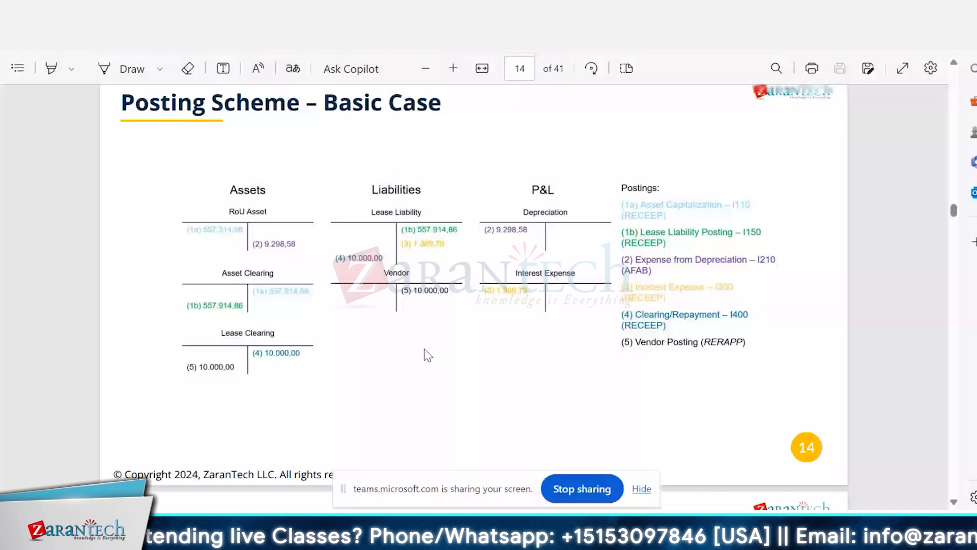
pyautogui.scroll(1, 428, 355)
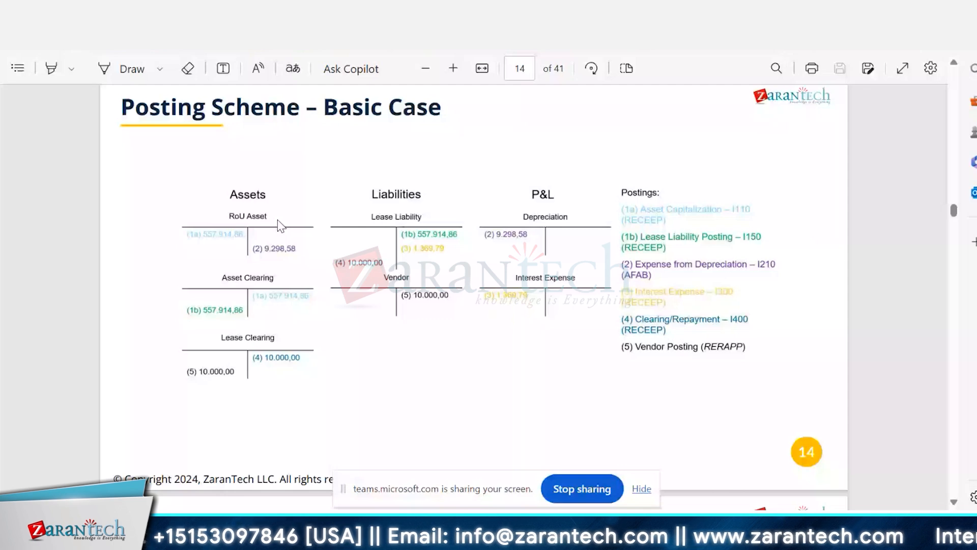
pyautogui.scroll(1, 281, 225)
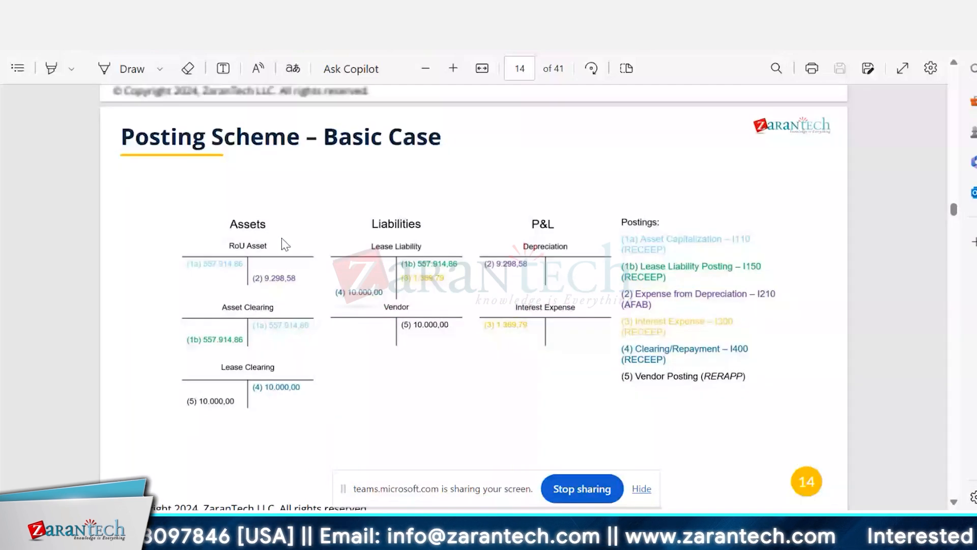
pyautogui.scroll(5, 285, 244)
pyautogui.scroll(1, 286, 245)
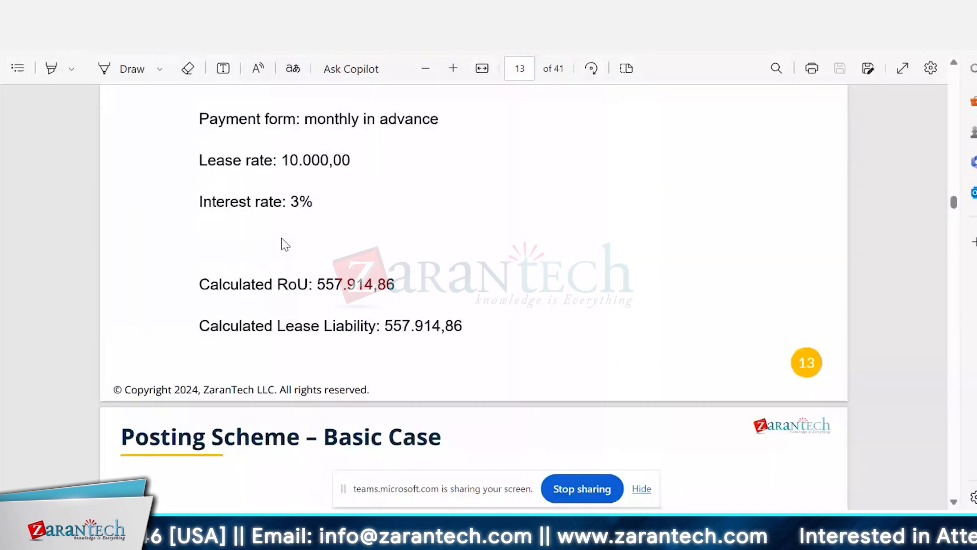
pyautogui.scroll(2, 286, 245)
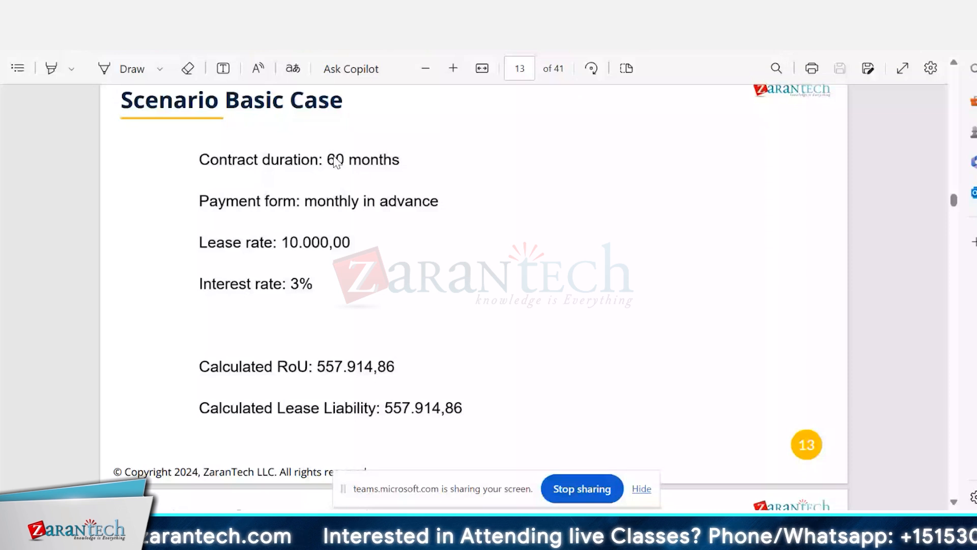
pyautogui.scroll(-1, 334, 156)
pyautogui.scroll(-5, 498, 259)
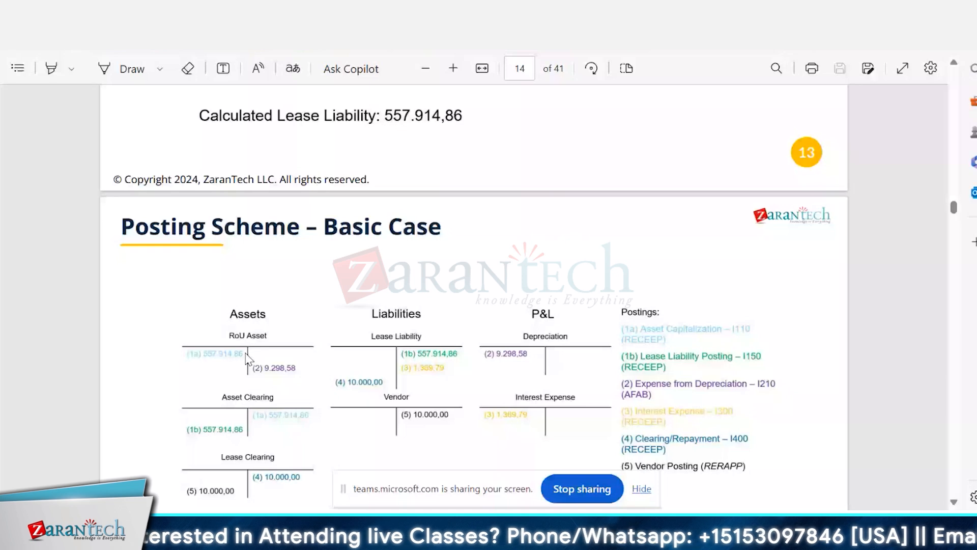
# Step: Check the Accumulated Depreciation entry and the ROU Asset debit row B4:D4 in Excel against the RoU Asset T-account in the PDF
pyautogui.hotkey('alt', 'Tab')
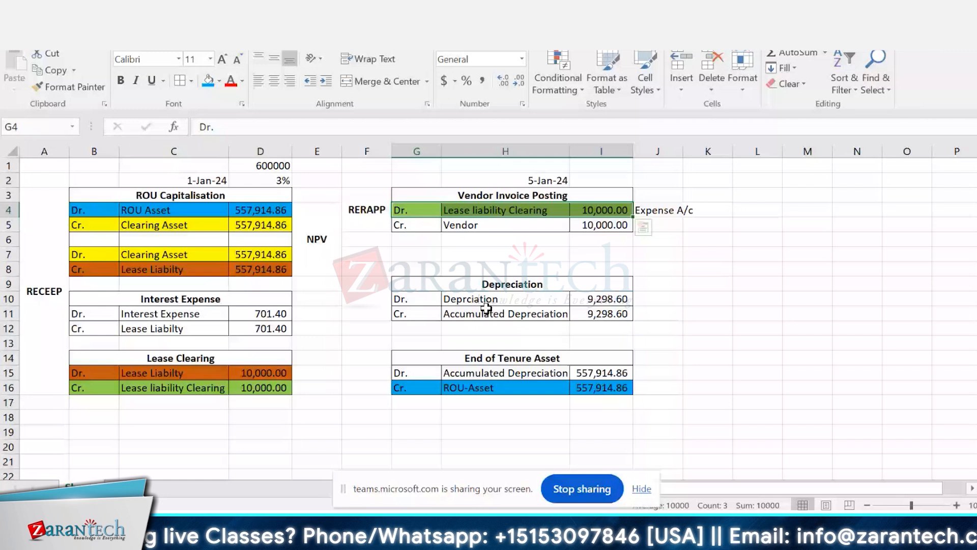
pyautogui.click(509, 312)
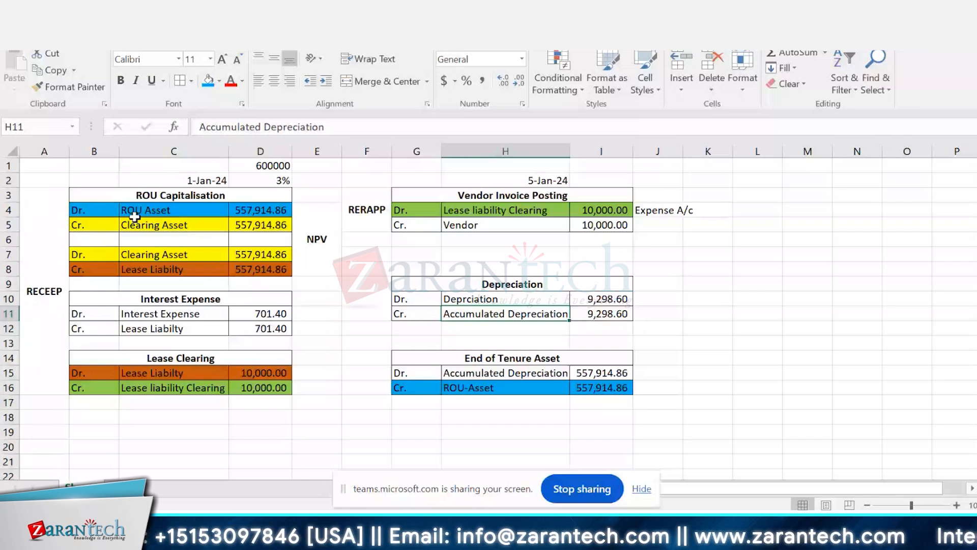
pyautogui.click(280, 208)
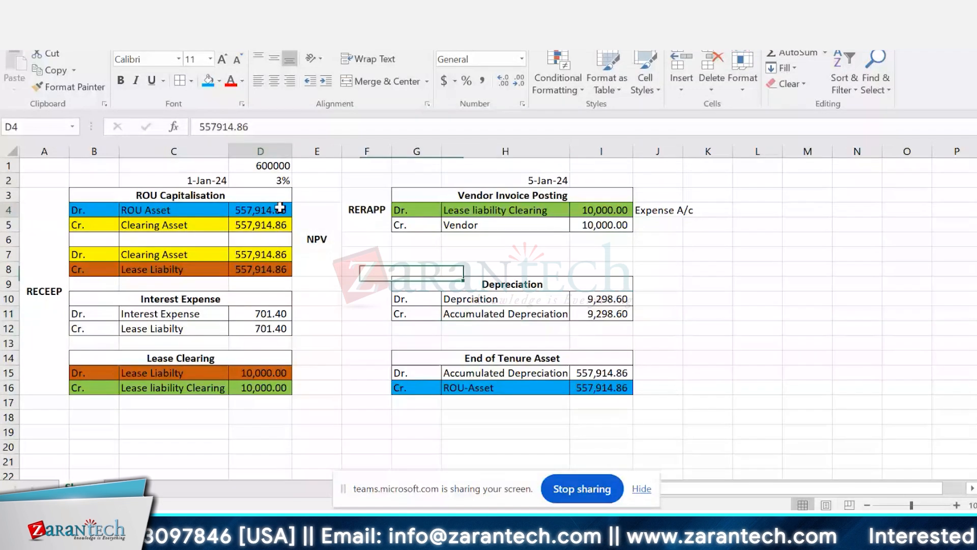
pyautogui.moveTo(280, 208); pyautogui.dragTo(82, 210)
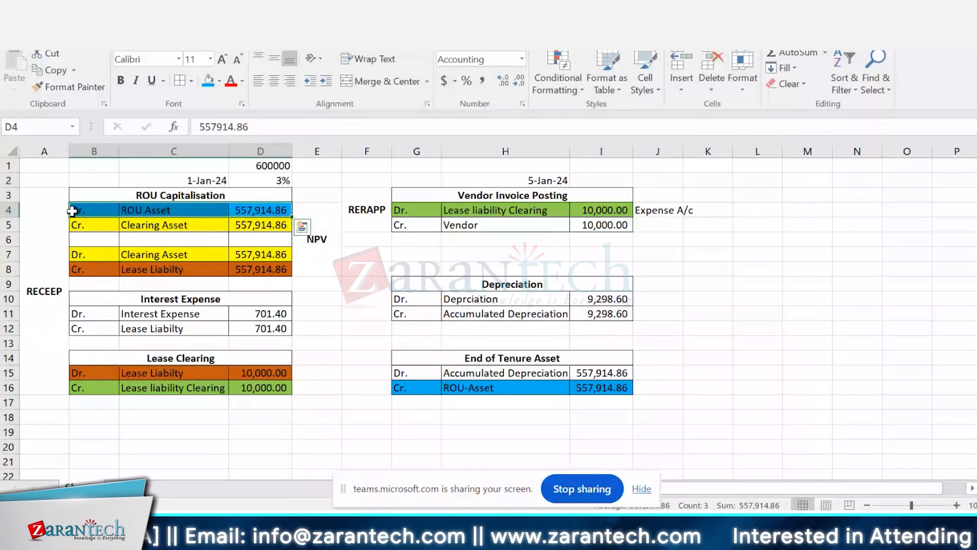
pyautogui.hotkey('alt', 'Tab')
pyautogui.scroll(-3, 337, 332)
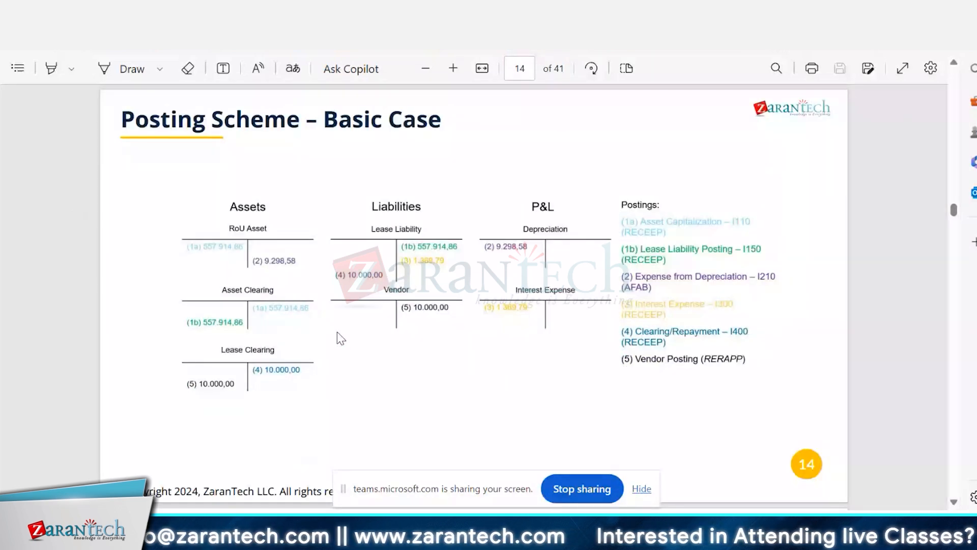
pyautogui.scroll(-1, 337, 332)
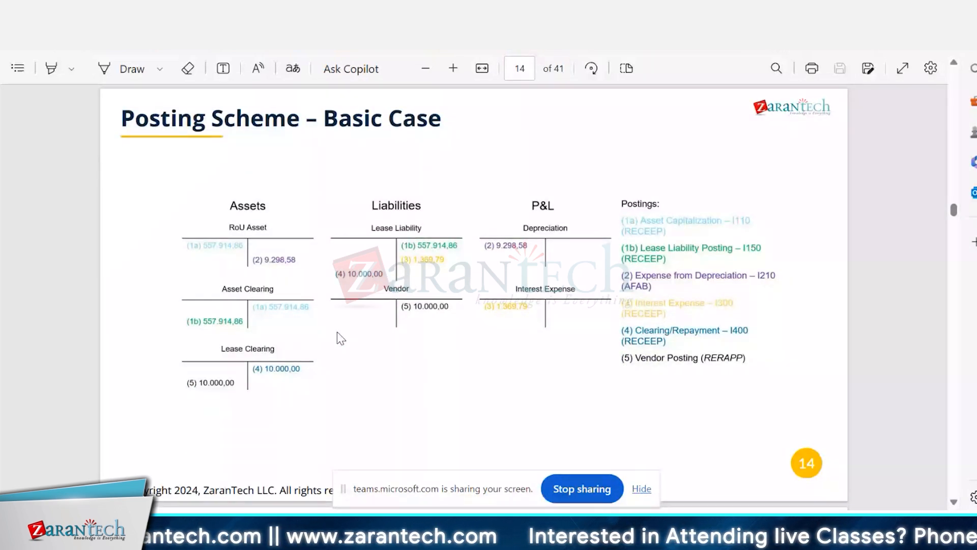
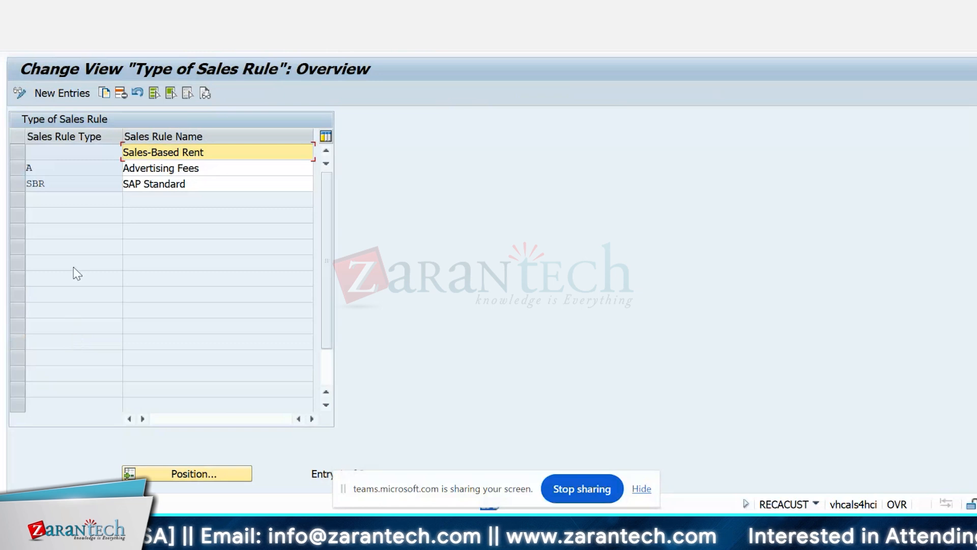
# Step: Review the SBR sales rule type, return to the IMG structure and collapse Sales Rule under Sales-Based Settlement
pyautogui.click(60, 186)
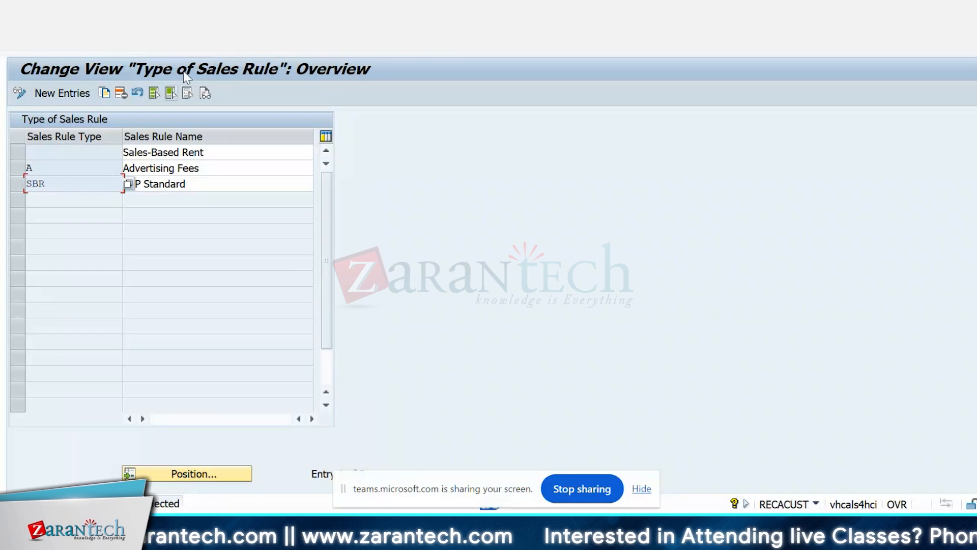
pyautogui.click(201, 50)
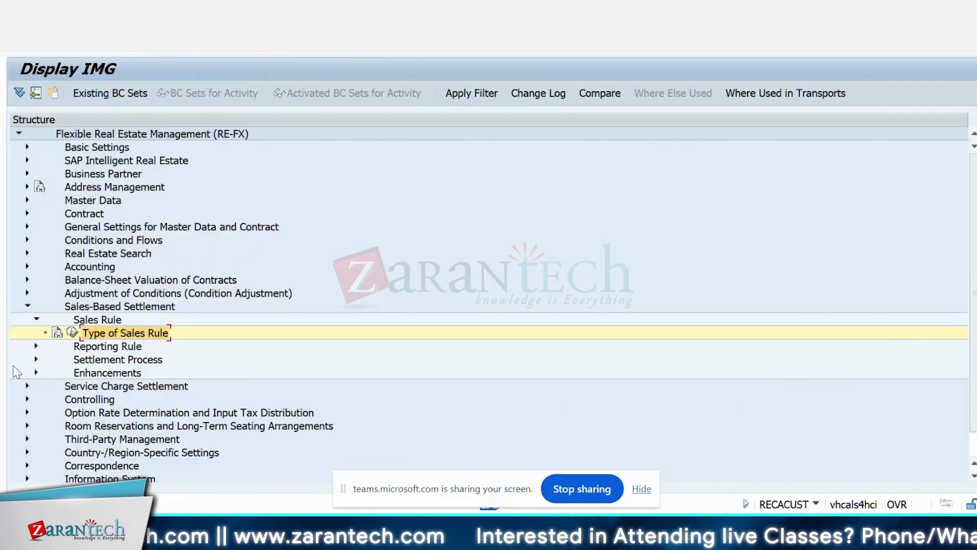
pyautogui.click(36, 319)
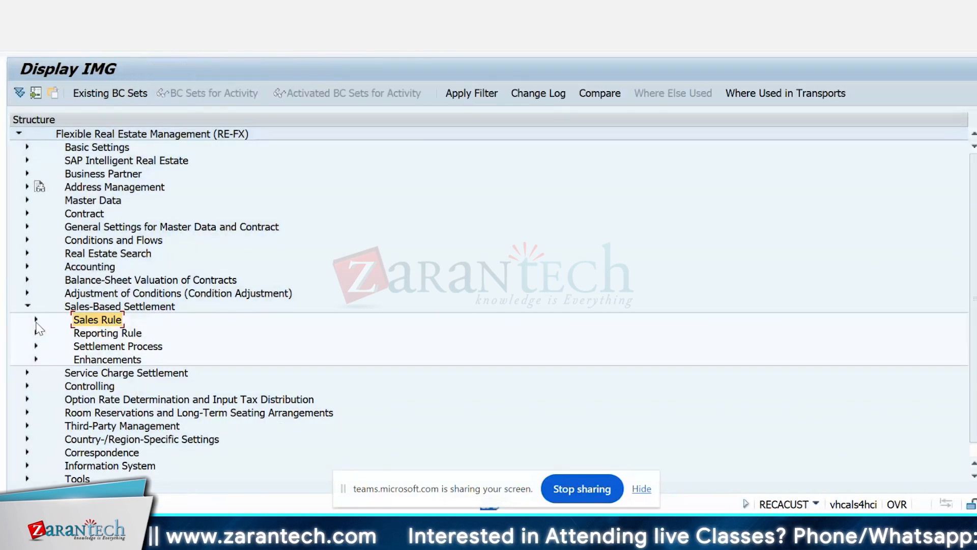
# Step: Open the Sales Types activity under Reporting Rule, examine the SALL entry and return to the IMG structure
pyautogui.click(36, 333)
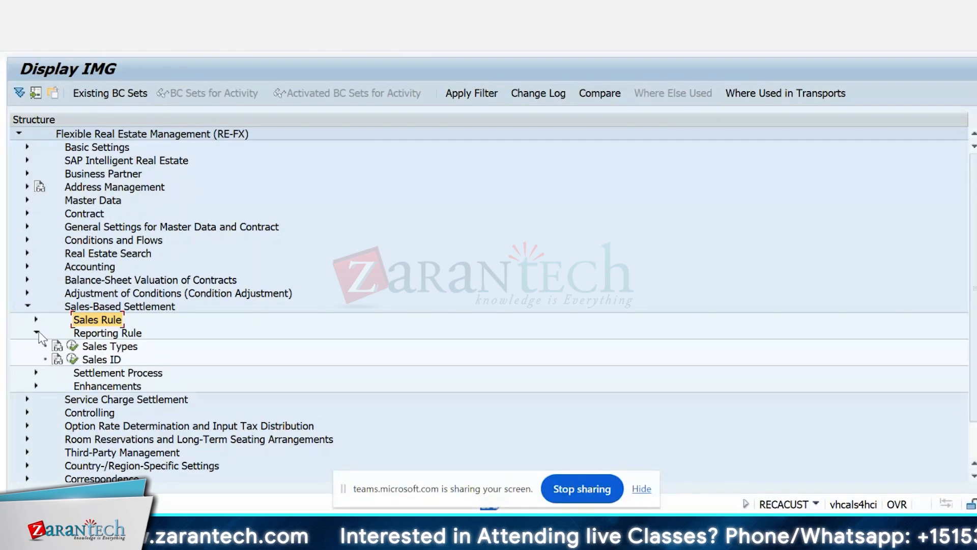
pyautogui.click(72, 347)
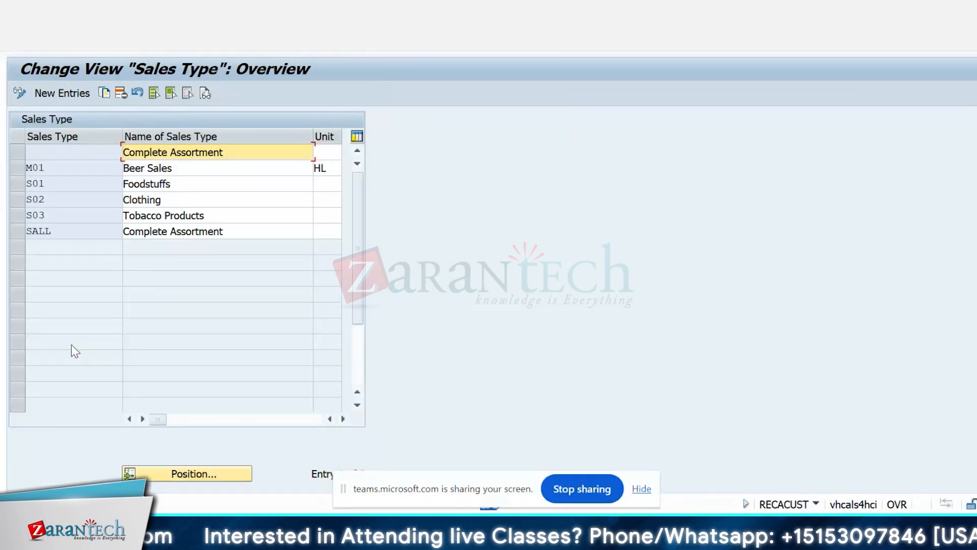
pyautogui.click(77, 231)
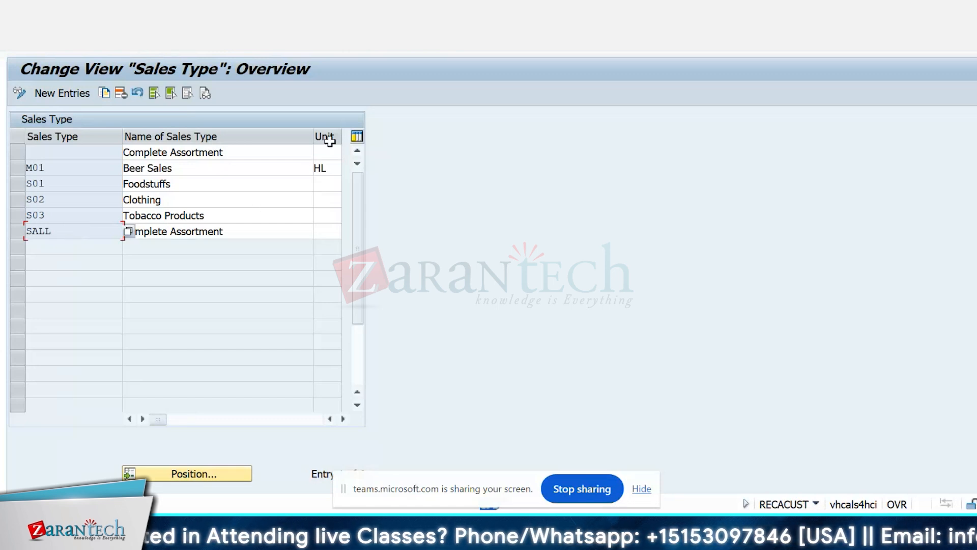
pyautogui.click(202, 48)
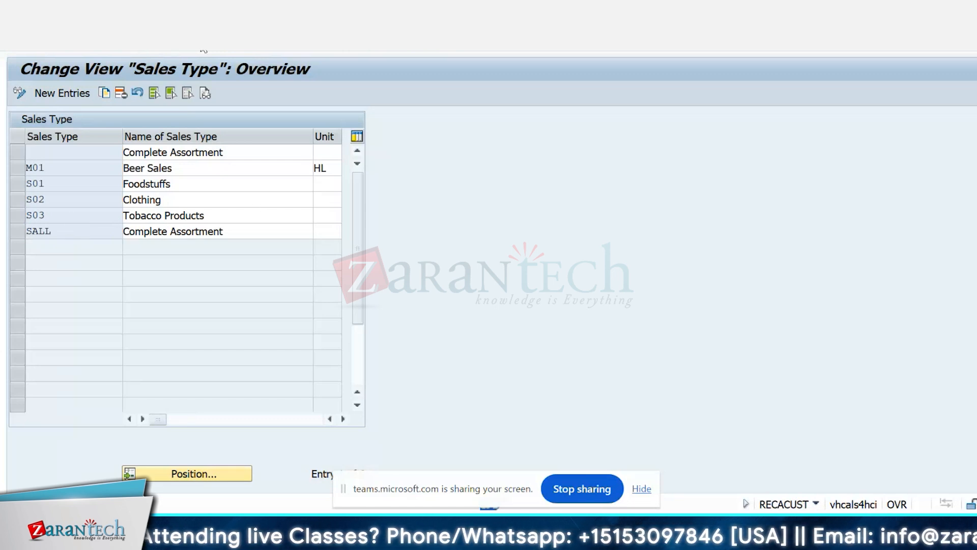
# Step: Open the Sales ID activity, examine the Partial Sales entry with key T and return to the IMG structure
pyautogui.click(73, 360)
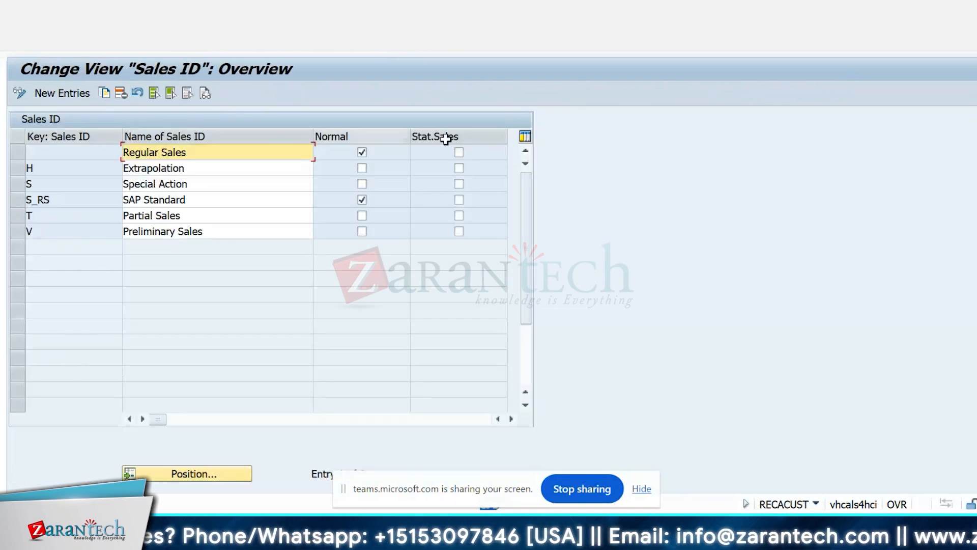
pyautogui.click(82, 217)
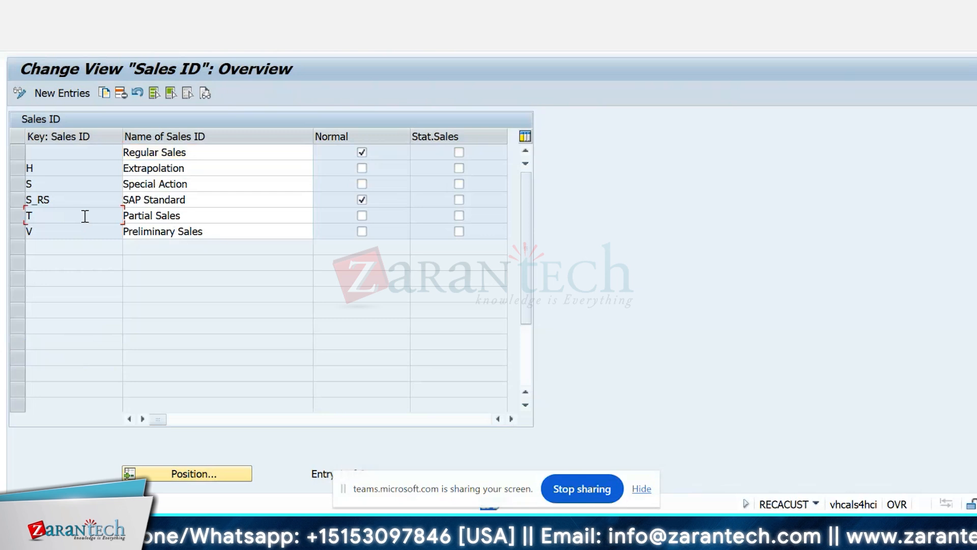
pyautogui.click(85, 216)
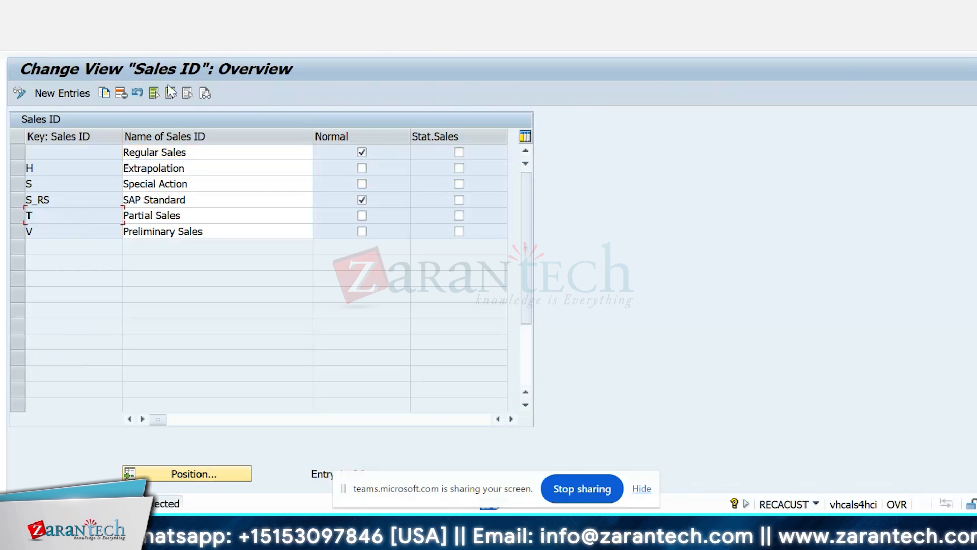
pyautogui.click(200, 50)
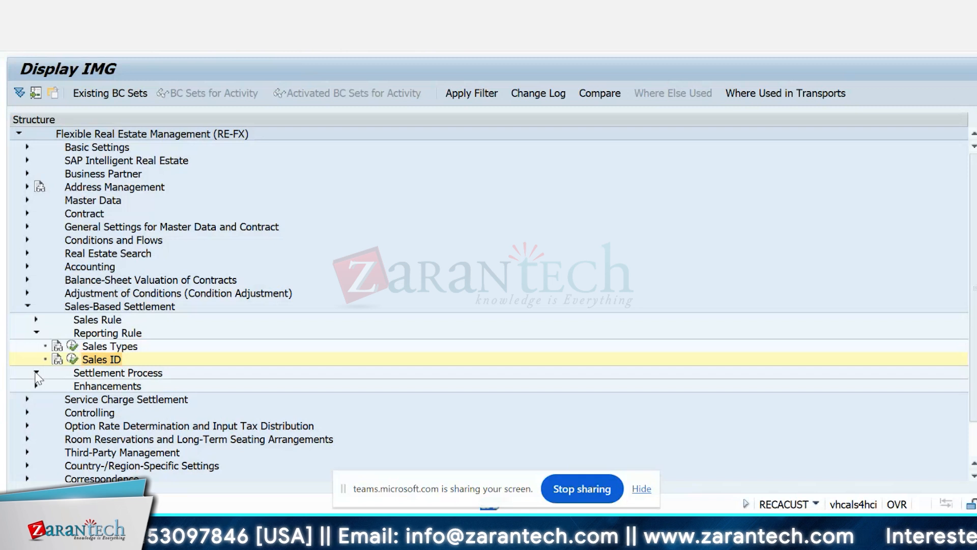
# Step: Open Parameters of Sales-Based Rent Settlement under Settlement Process and display the details of settlement schema DE2
pyautogui.click(36, 373)
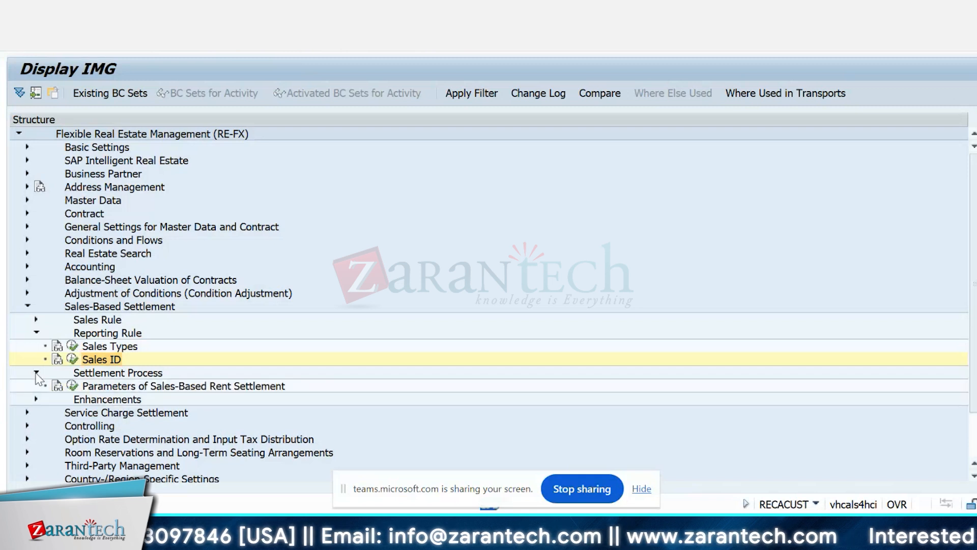
pyautogui.click(74, 386)
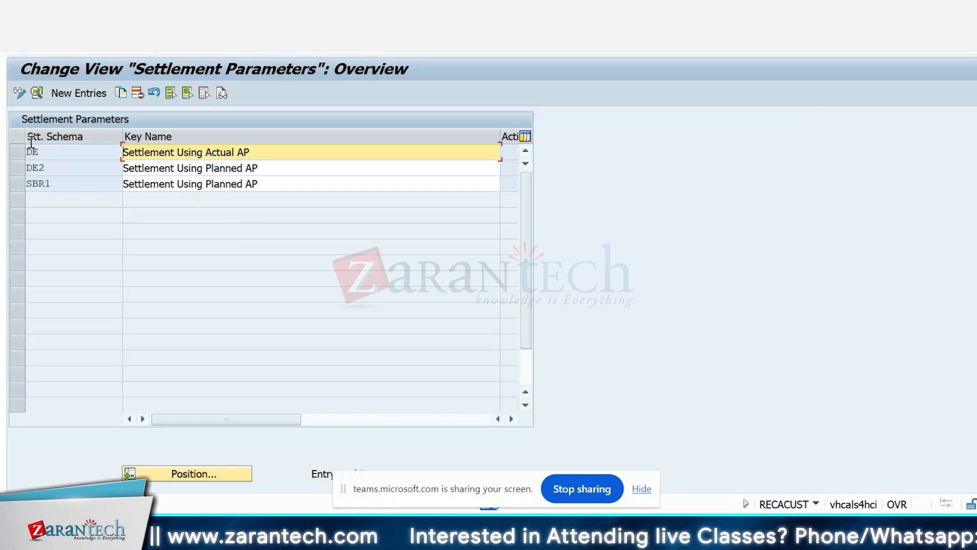
pyautogui.click(61, 172)
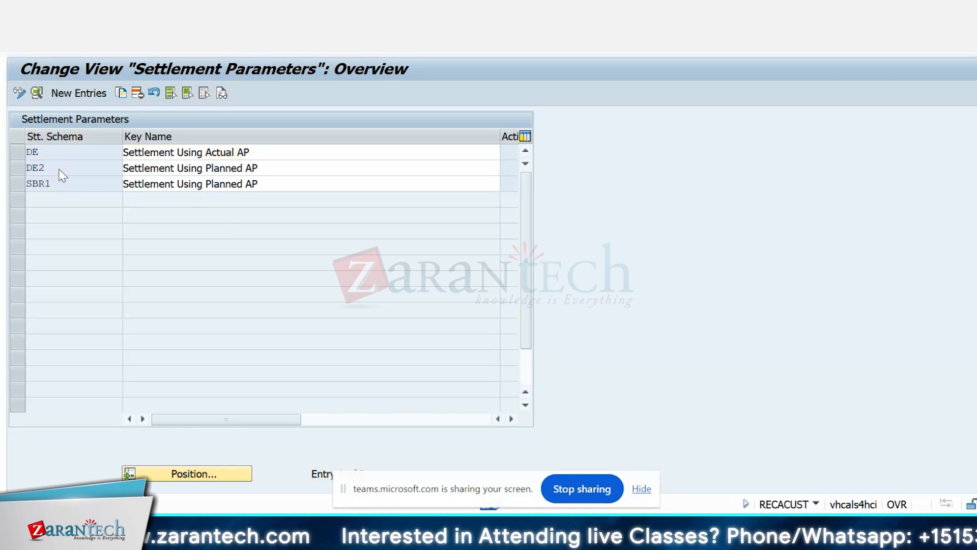
pyautogui.doubleClick(61, 172)
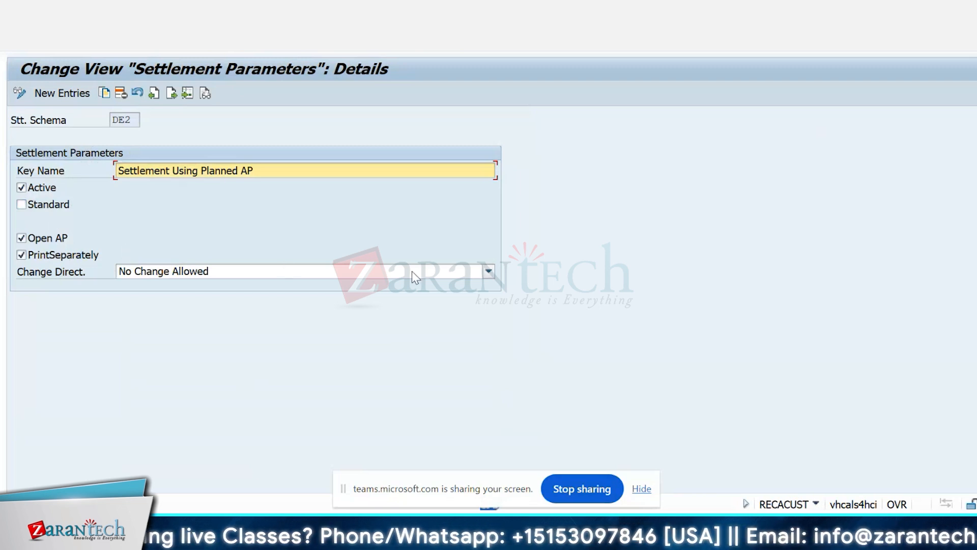
# Step: Review the Change Direct. options of settlement schema DE2, leave them as they are and return to the IMG structure
pyautogui.click(436, 279)
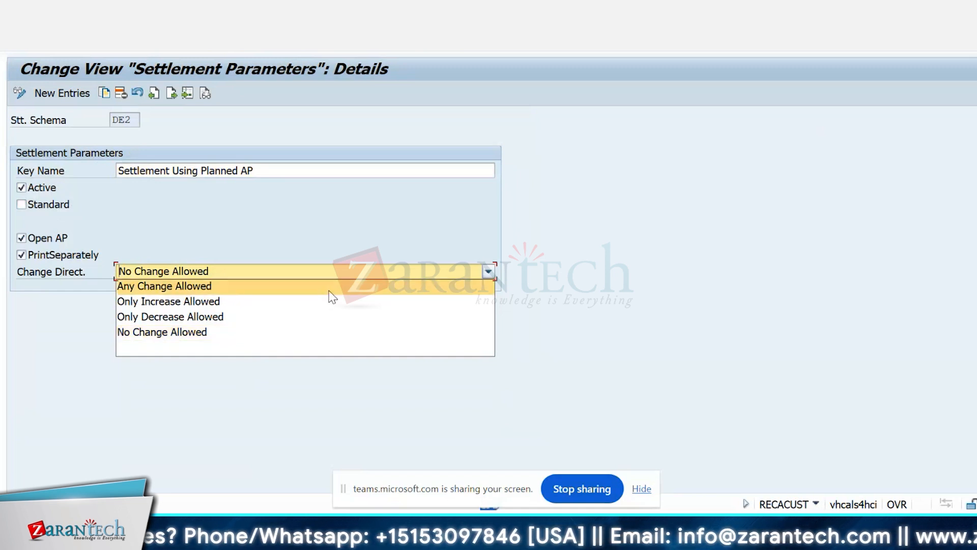
pyautogui.click(568, 240)
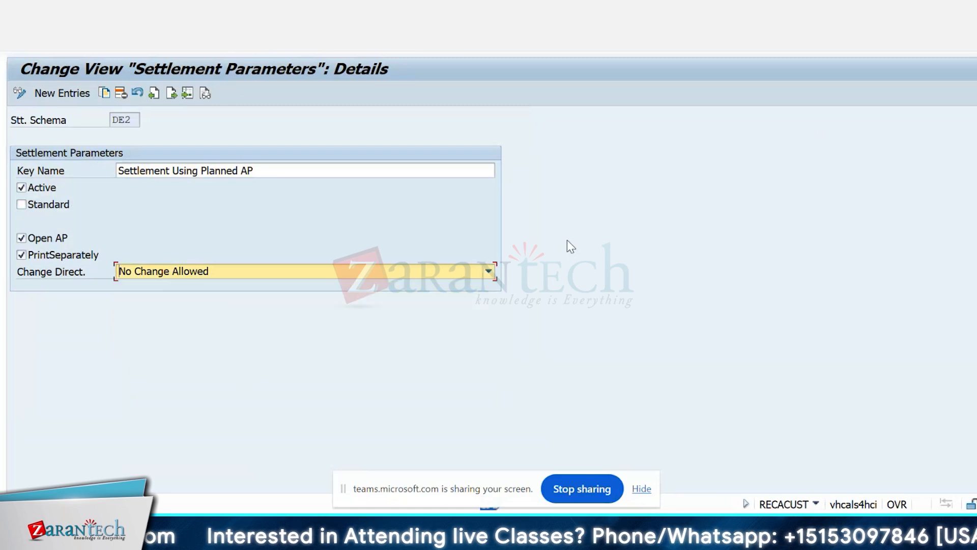
pyautogui.click(204, 51)
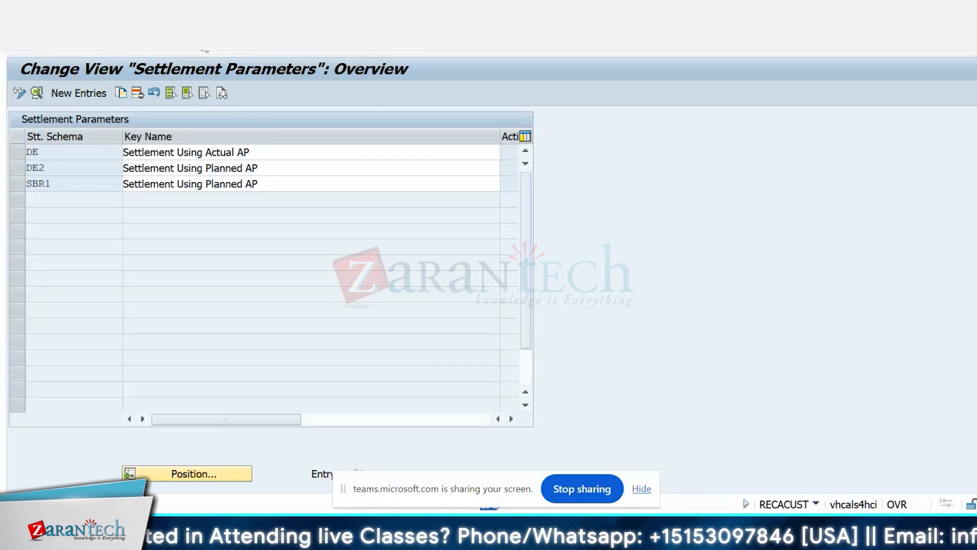
pyautogui.click(204, 50)
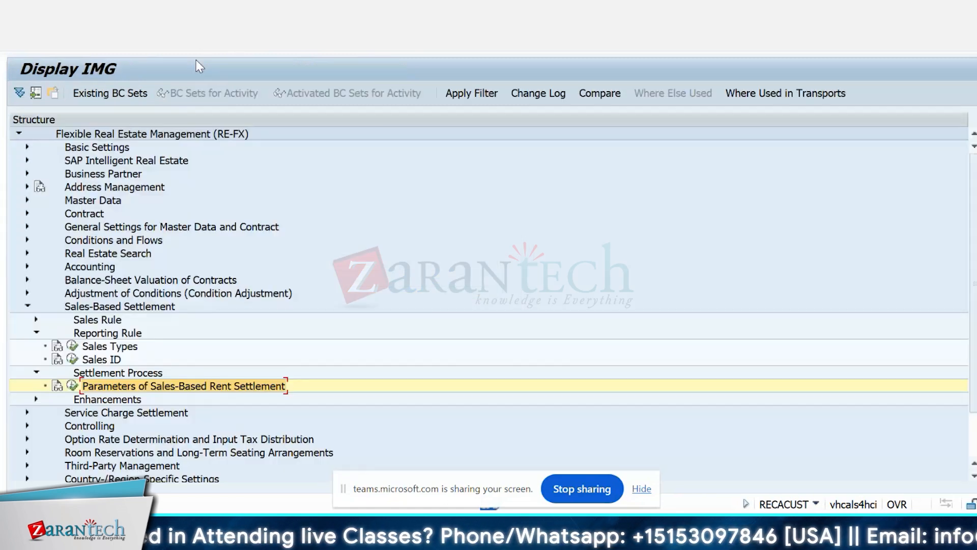
# Step: Review the BAdI activities under Enhancements and collapse the Sales-Based Settlement node
pyautogui.click(36, 399)
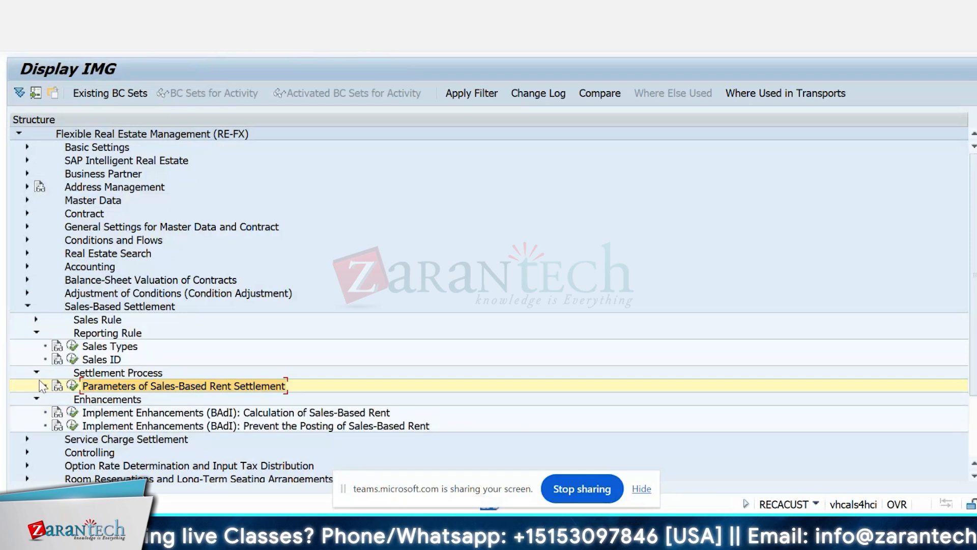
pyautogui.click(36, 333)
pyautogui.click(28, 307)
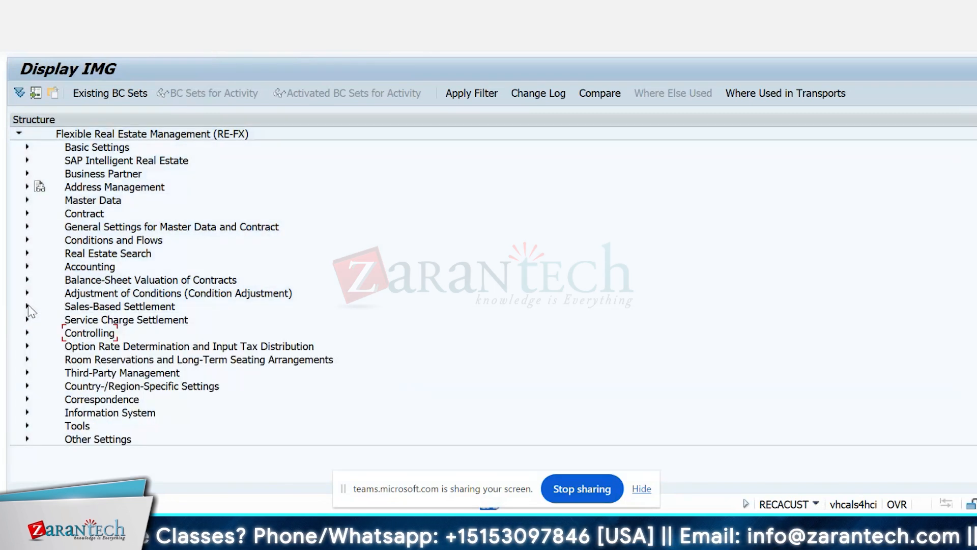
# Step: Expand Service Charge Settlement and open the Define Service Charge Keys activity under Master Data of Settlement Unit
pyautogui.click(28, 319)
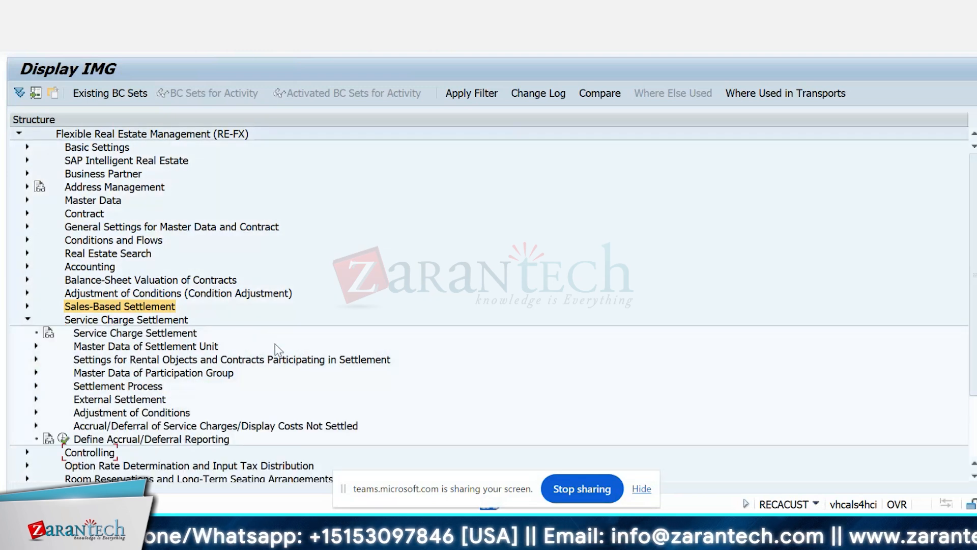
pyautogui.scroll(-3, 277, 350)
pyautogui.scroll(-2, 277, 350)
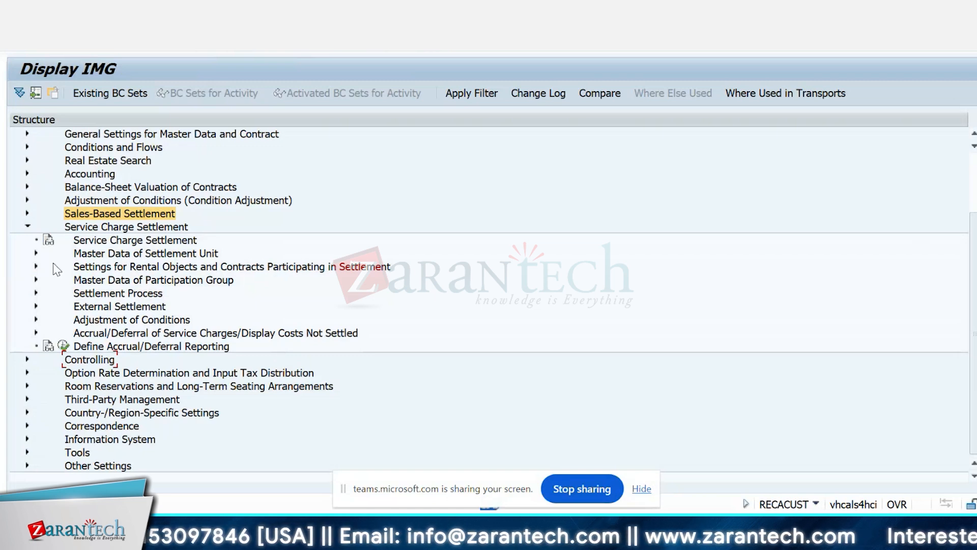
pyautogui.click(36, 253)
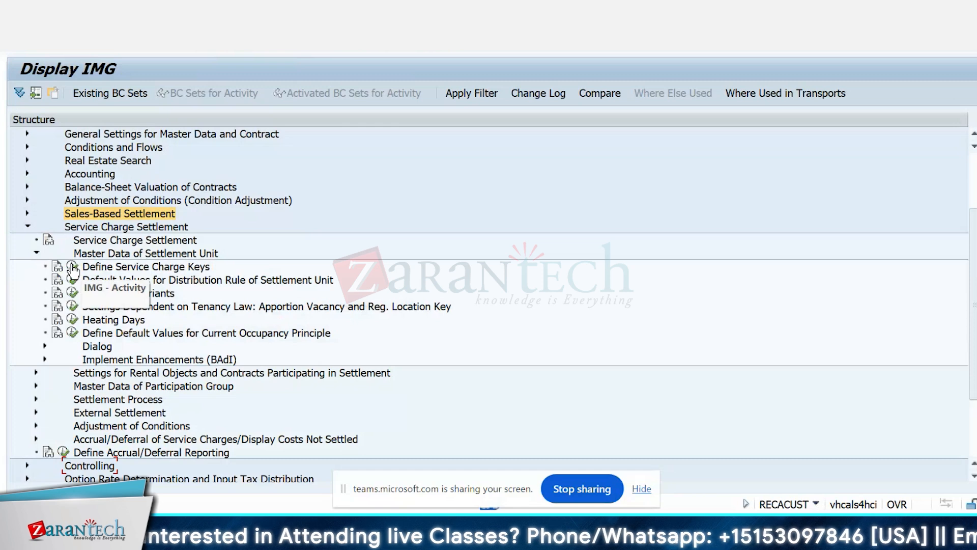
pyautogui.click(72, 266)
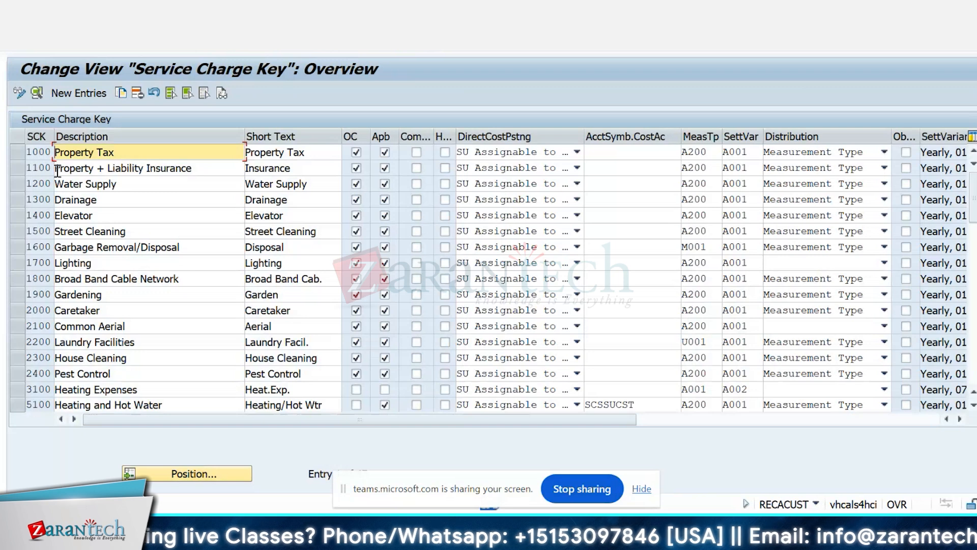
# Step: Display the details of service charge key 1000 Property Tax and review the MasterSU DistribType options
pyautogui.doubleClick(42, 153)
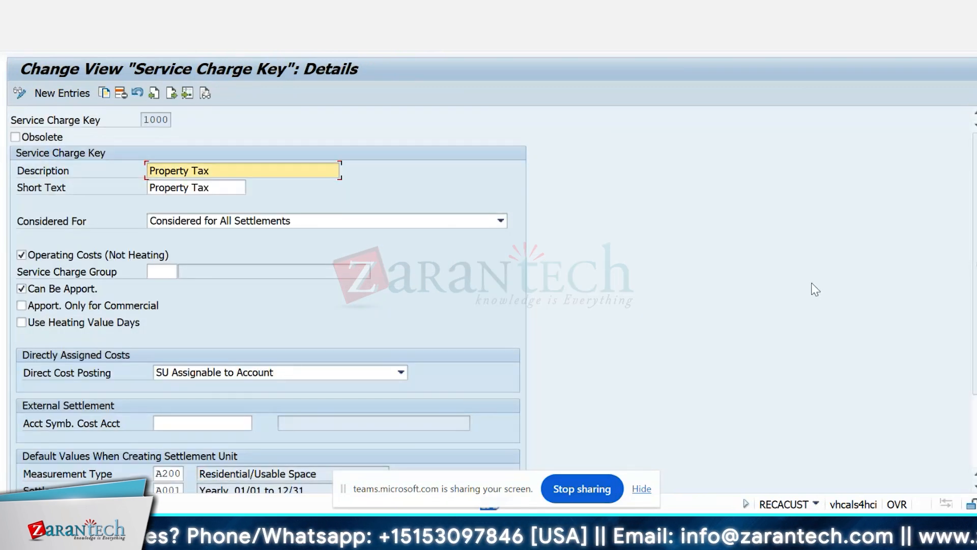
pyautogui.scroll(-3, 816, 289)
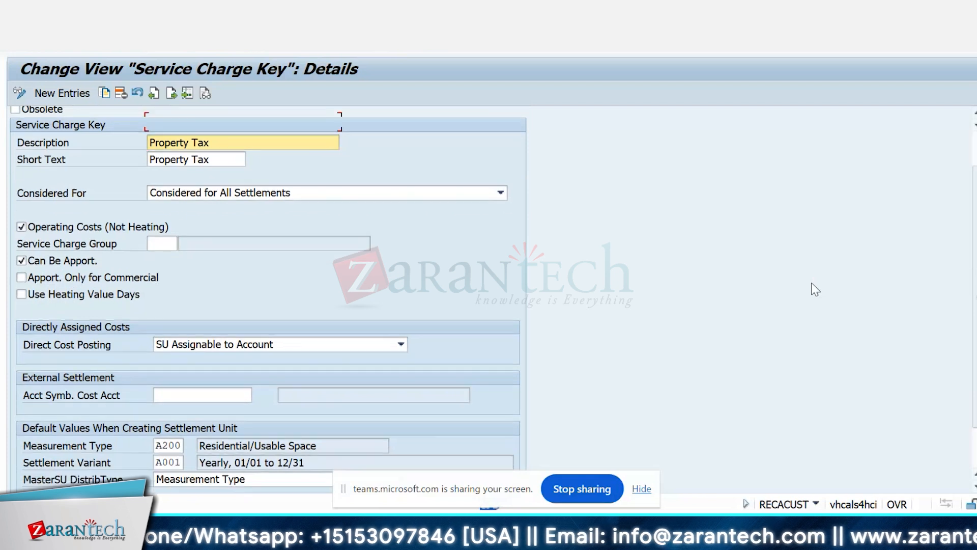
pyautogui.scroll(-3, 816, 289)
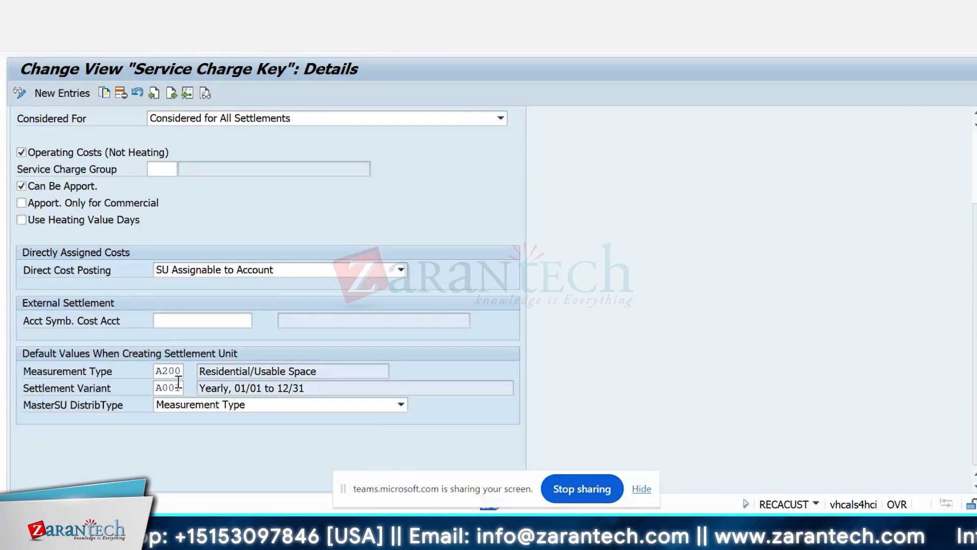
pyautogui.click(299, 406)
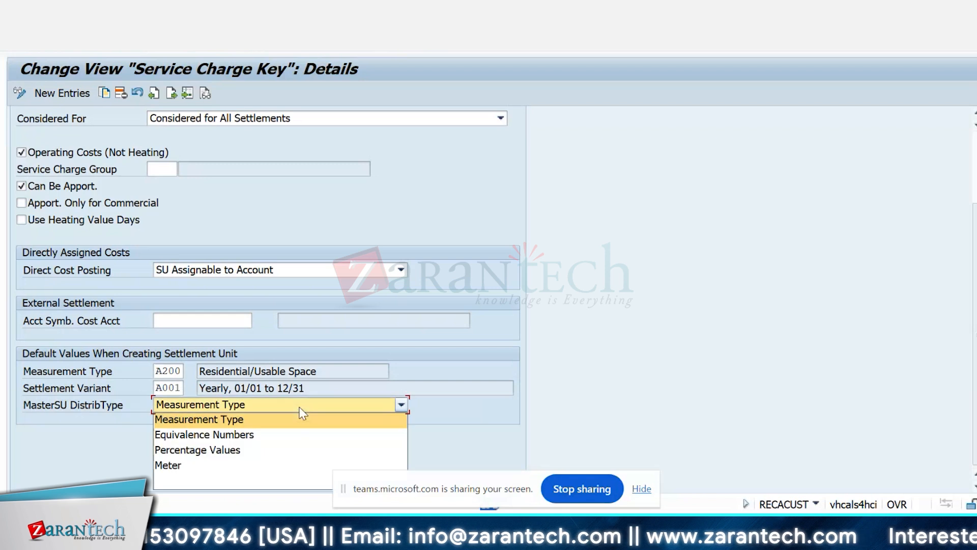
pyautogui.click(334, 398)
# Step: Review the Considered For options of the Property Tax service charge key without changing the selection
pyautogui.scroll(2, 633, 306)
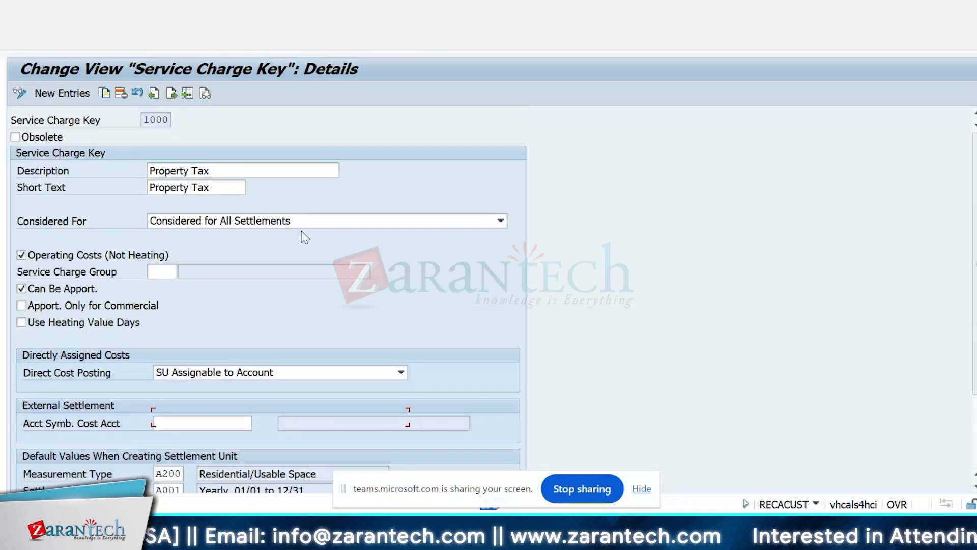
pyautogui.click(328, 224)
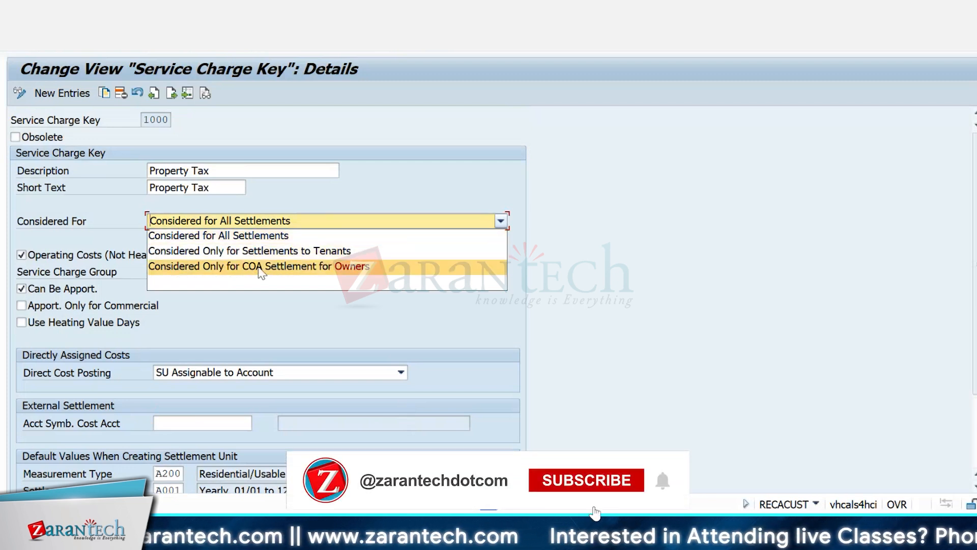
pyautogui.click(597, 292)
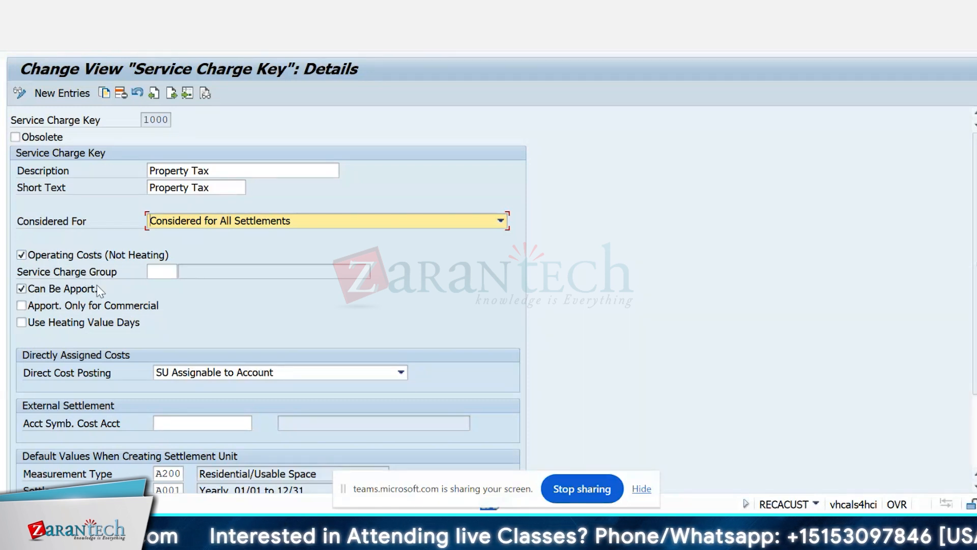
# Step: Look up the possible Service Charge Group values for the Property Tax key and cancel the offer to edit entries
pyautogui.click(157, 272)
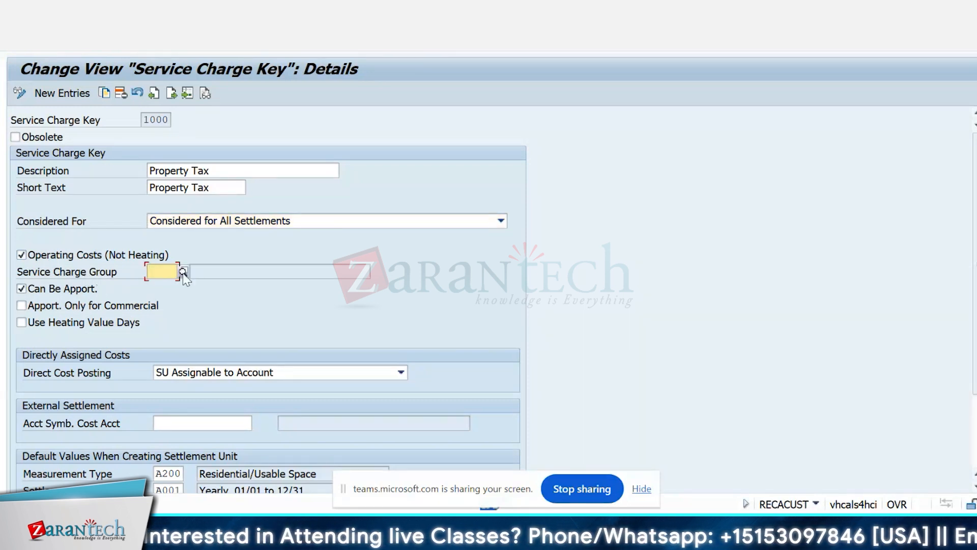
pyautogui.click(180, 273)
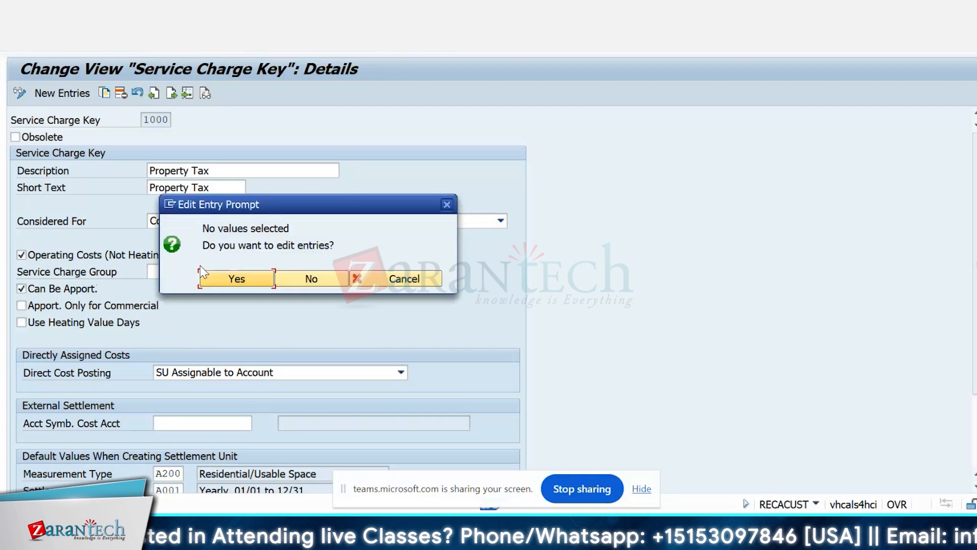
pyautogui.click(388, 280)
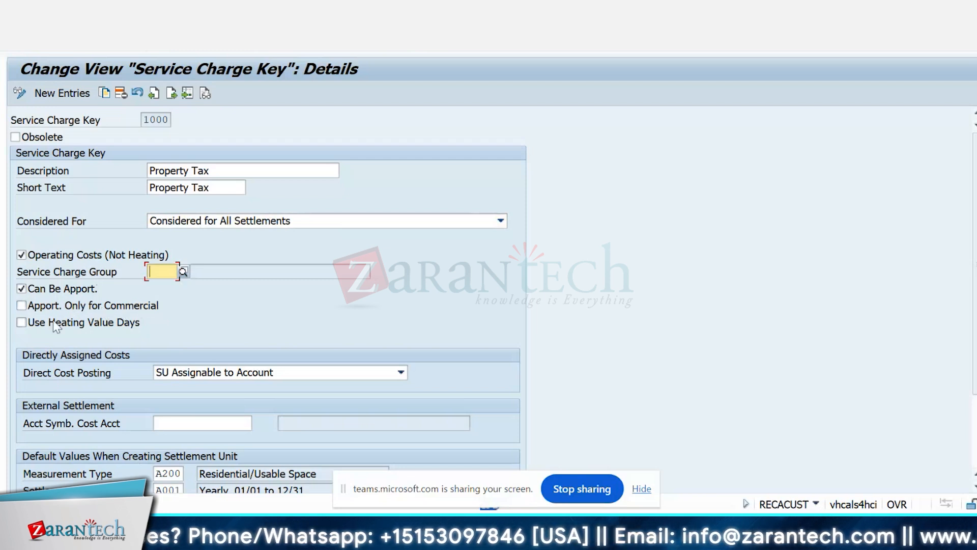
# Step: Review the Direct Cost Posting options of the Property Tax service charge key, keeping SU Assignable to Account
pyautogui.scroll(-3, 399, 334)
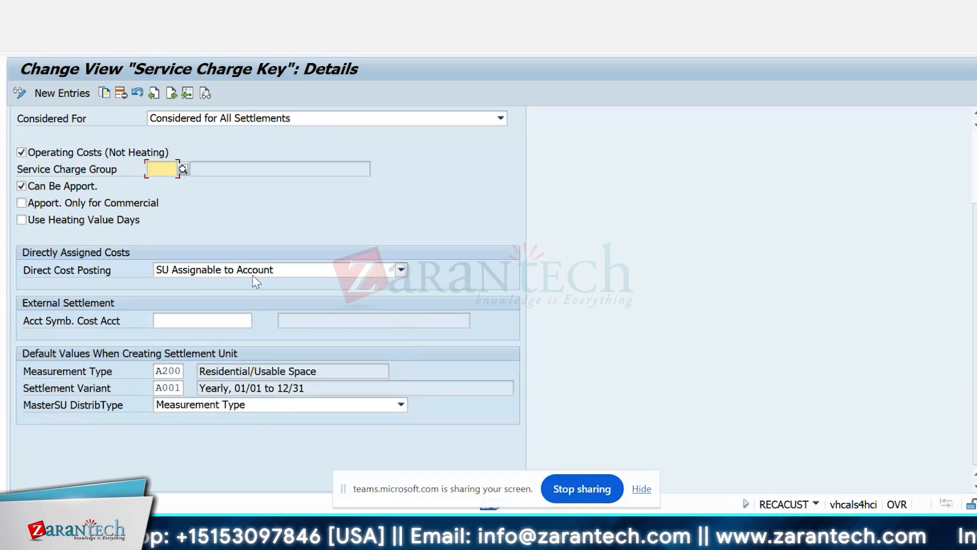
pyautogui.click(297, 277)
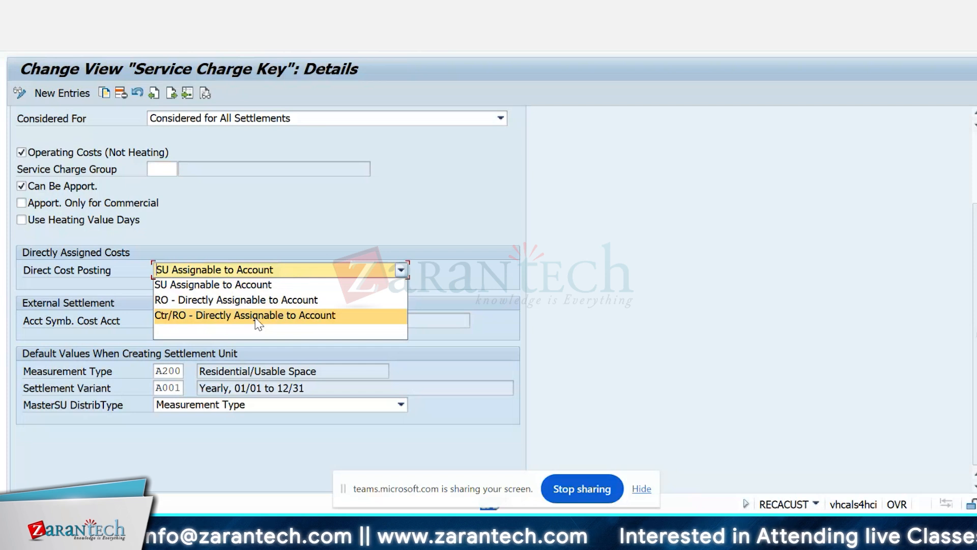
pyautogui.click(274, 287)
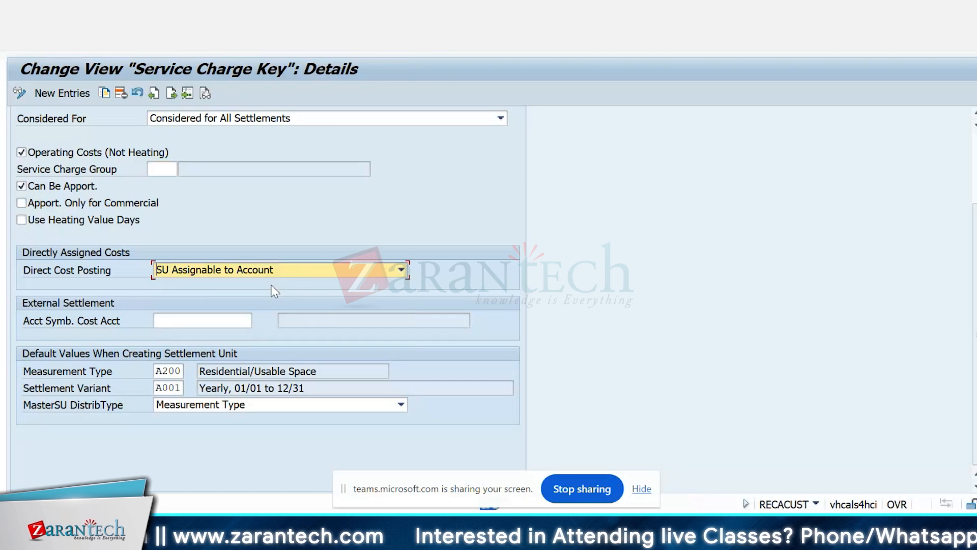
pyautogui.scroll(2, 686, 253)
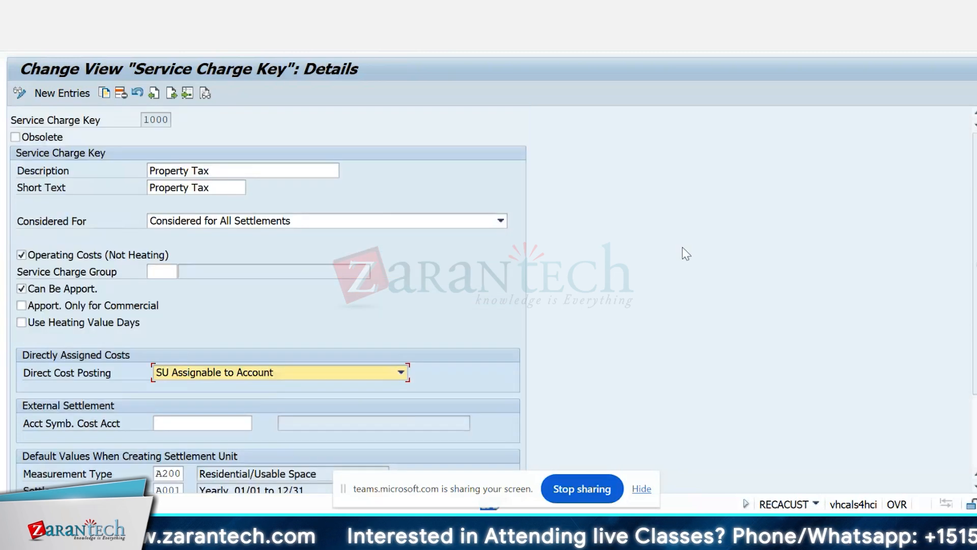
pyautogui.scroll(-2, 686, 253)
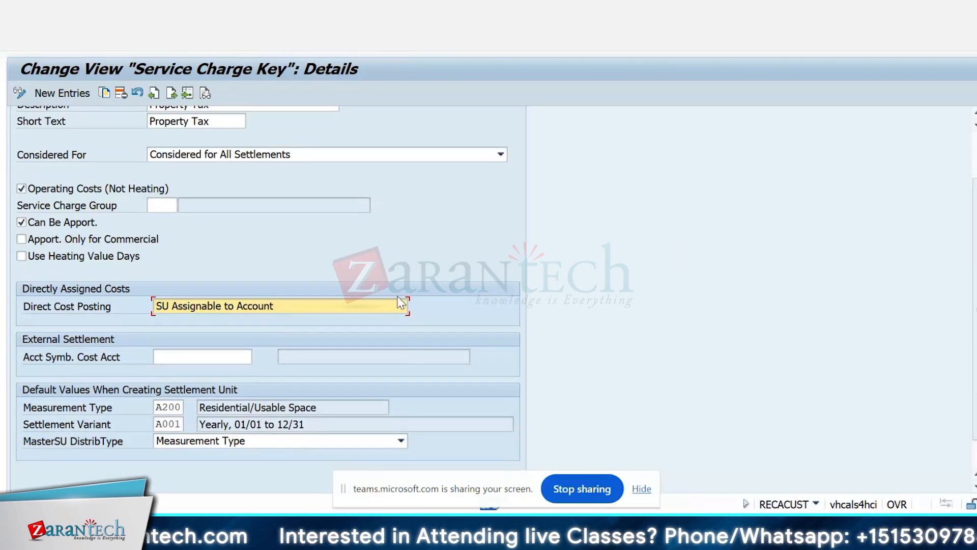
pyautogui.click(346, 307)
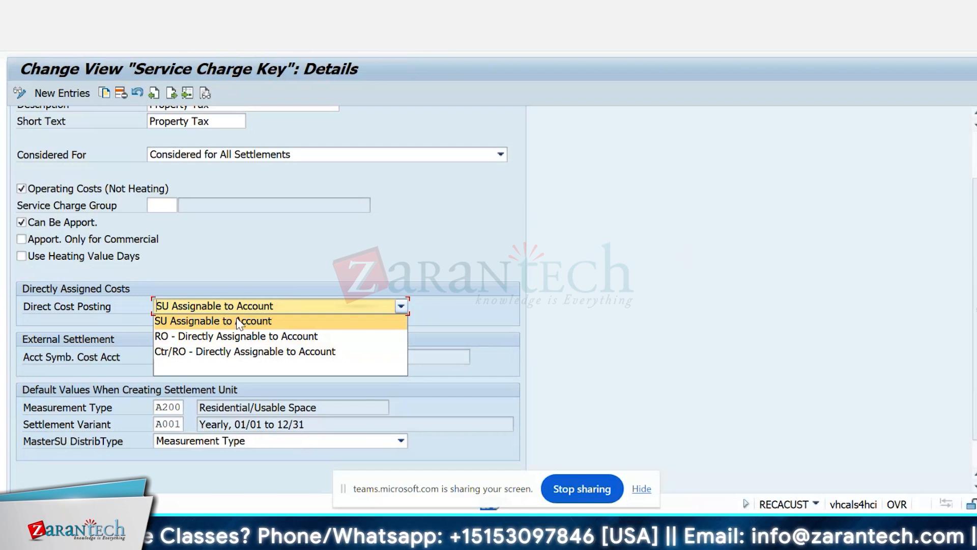
pyautogui.click(435, 216)
# Step: Look up the possible account symbols for the external settlement cost account without choosing one, and return to the IMG structure
pyautogui.scroll(-2, 435, 216)
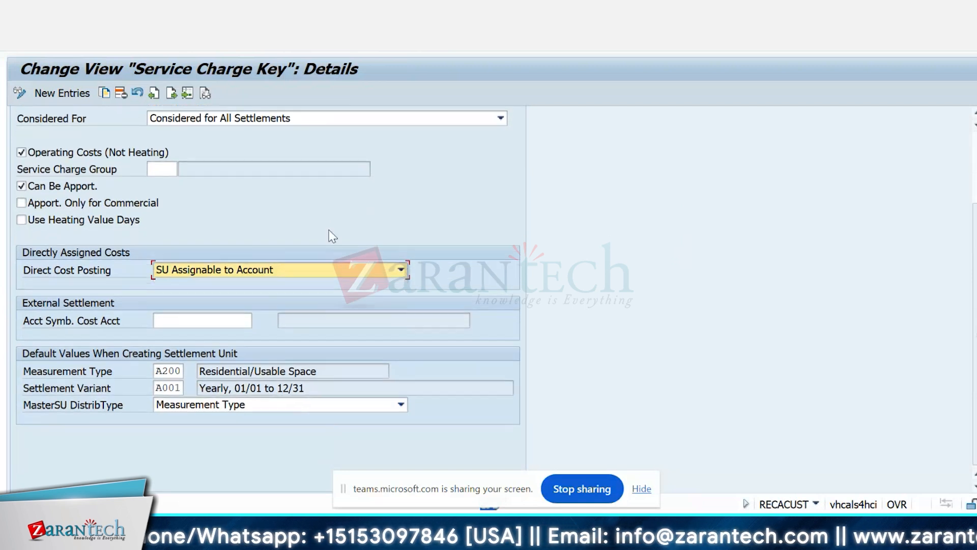
pyautogui.click(178, 322)
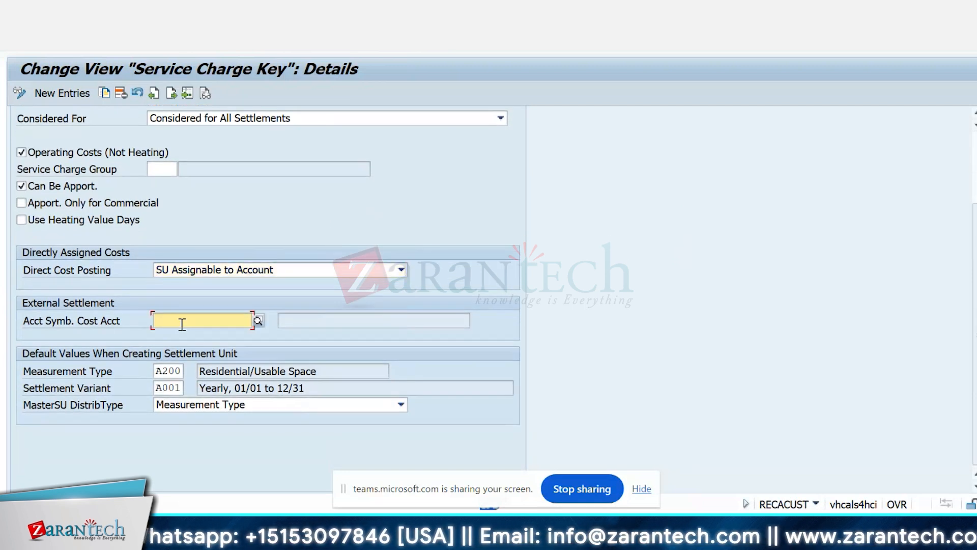
pyautogui.click(258, 321)
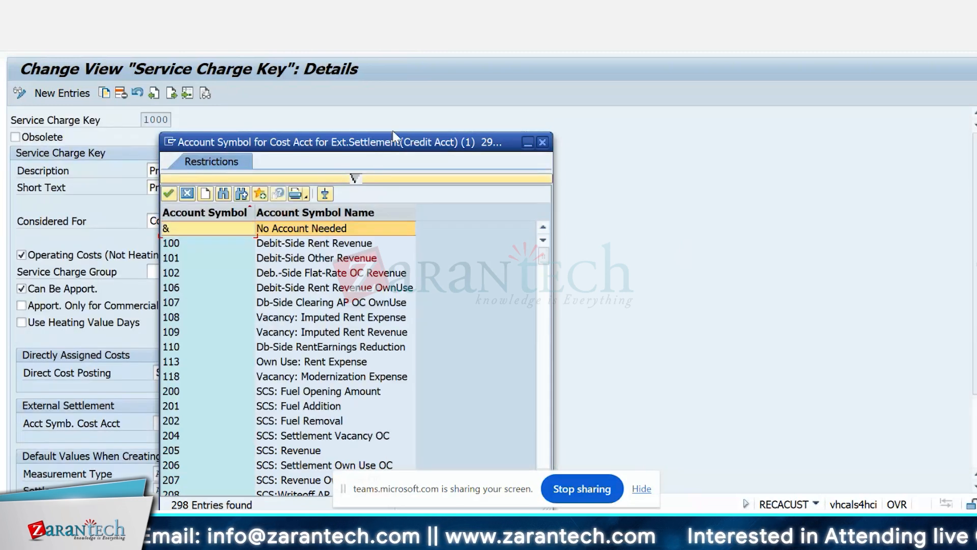
pyautogui.moveTo(393, 133); pyautogui.dragTo(498, 55)
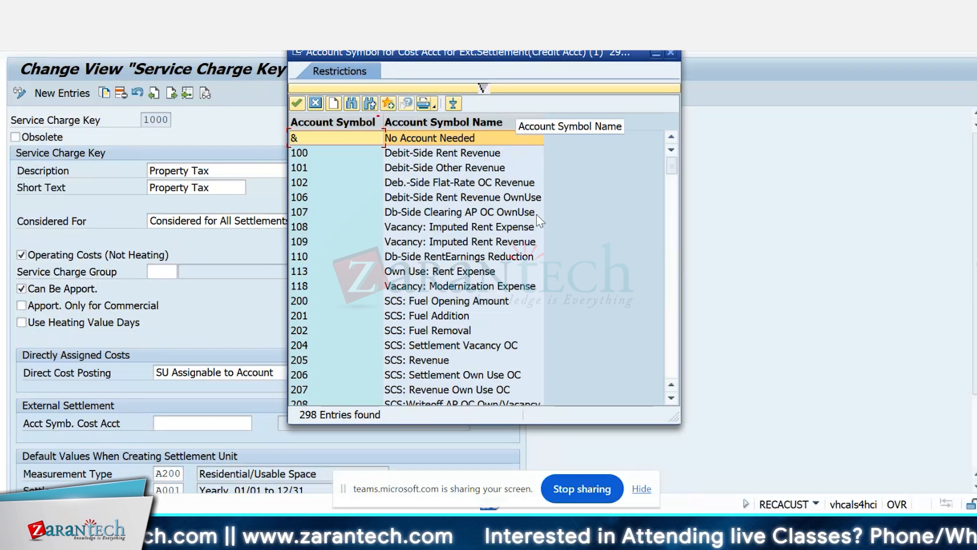
pyautogui.click(316, 106)
pyautogui.scroll(-2, 652, 236)
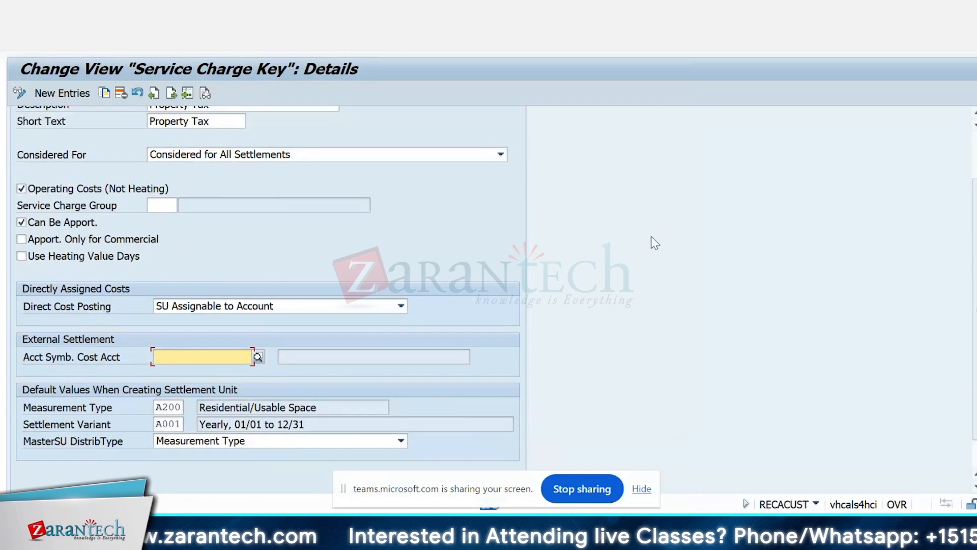
pyautogui.scroll(-1, 652, 236)
pyautogui.scroll(3, 651, 236)
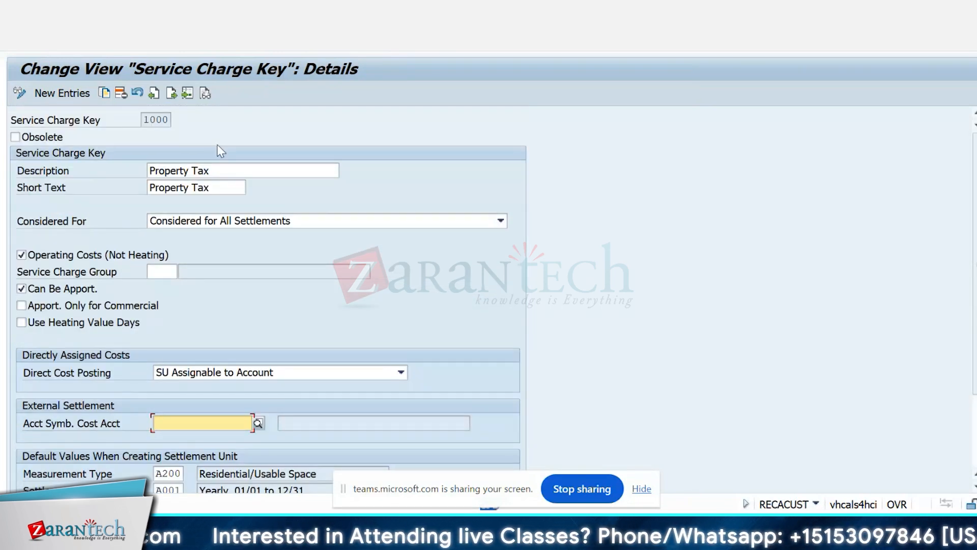
pyautogui.click(198, 51)
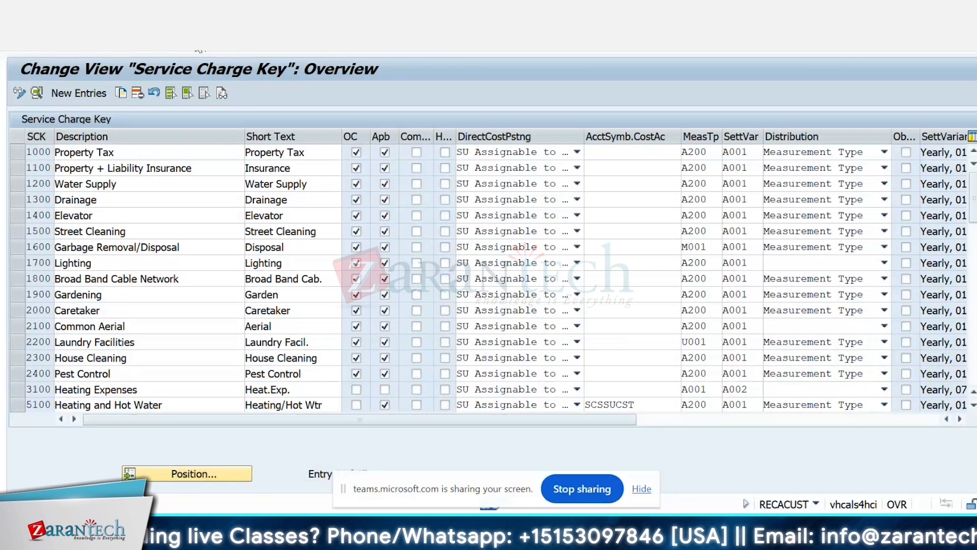
pyautogui.click(199, 49)
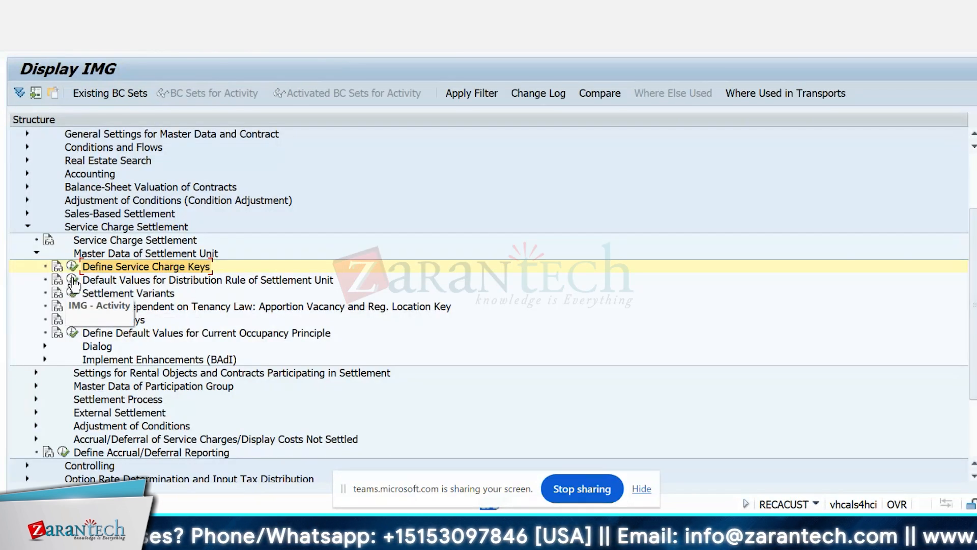
# Step: Review the Purpose of Apportionment values for a new entry in Default Values for Distribution Rule of Settlement Unit, and return without adding one
pyautogui.click(74, 280)
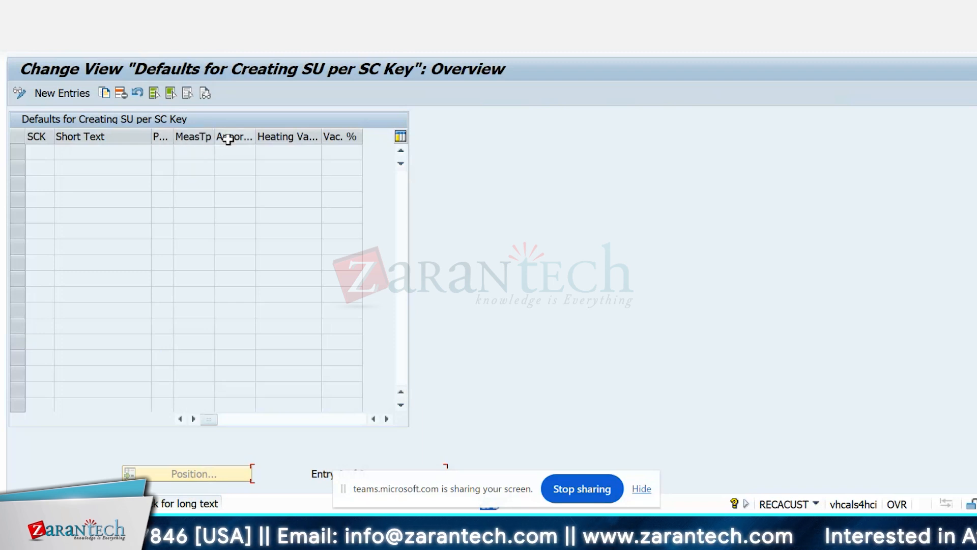
pyautogui.click(75, 93)
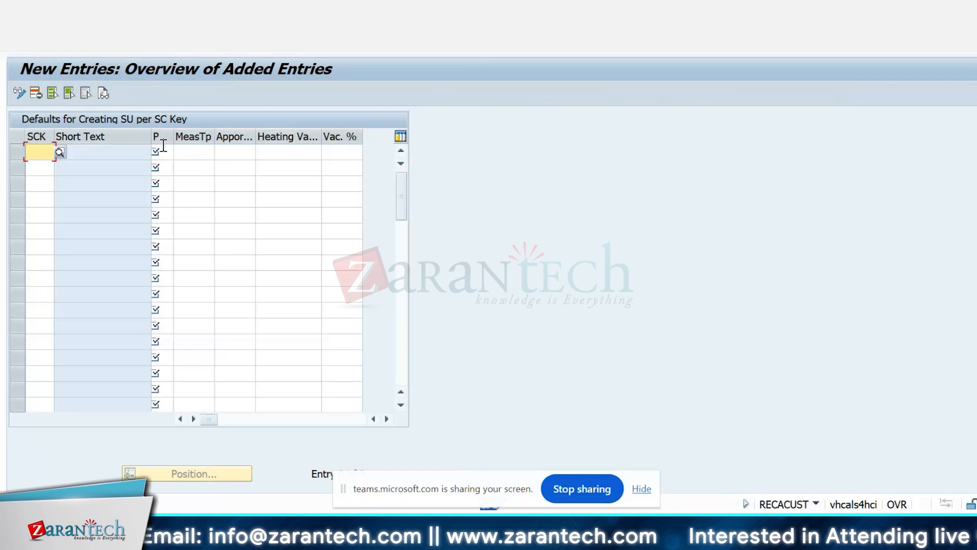
pyautogui.click(163, 148)
pyautogui.click(183, 153)
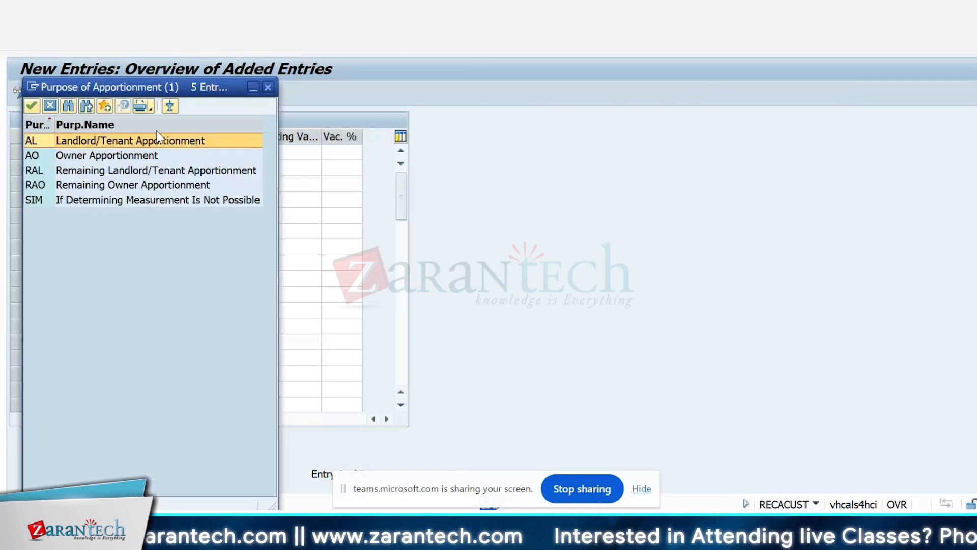
pyautogui.moveTo(160, 91); pyautogui.dragTo(705, 58)
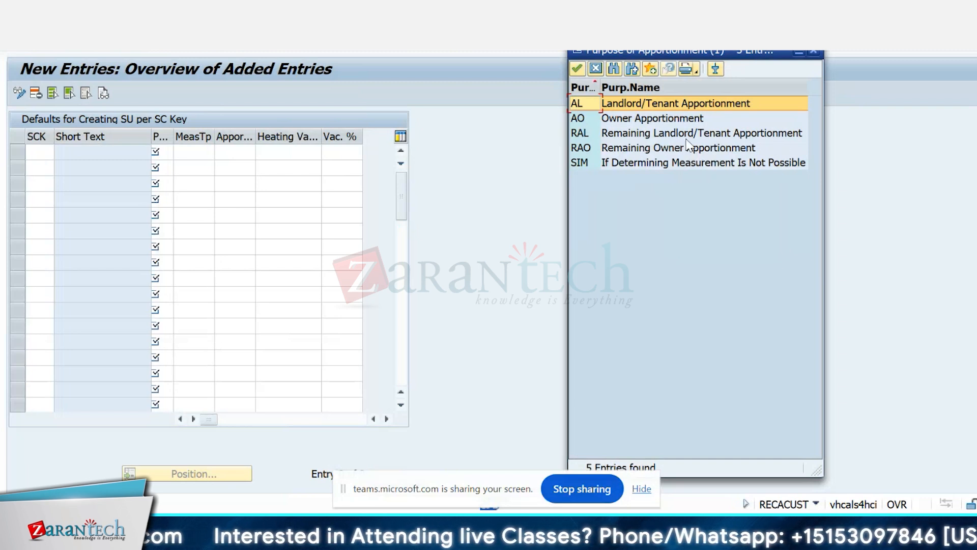
pyautogui.click(596, 70)
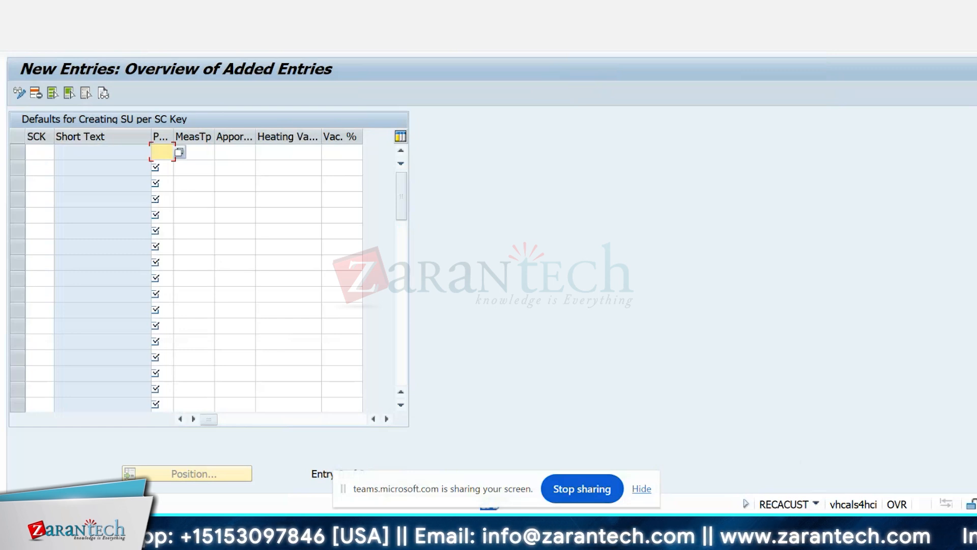
pyautogui.press('F3')
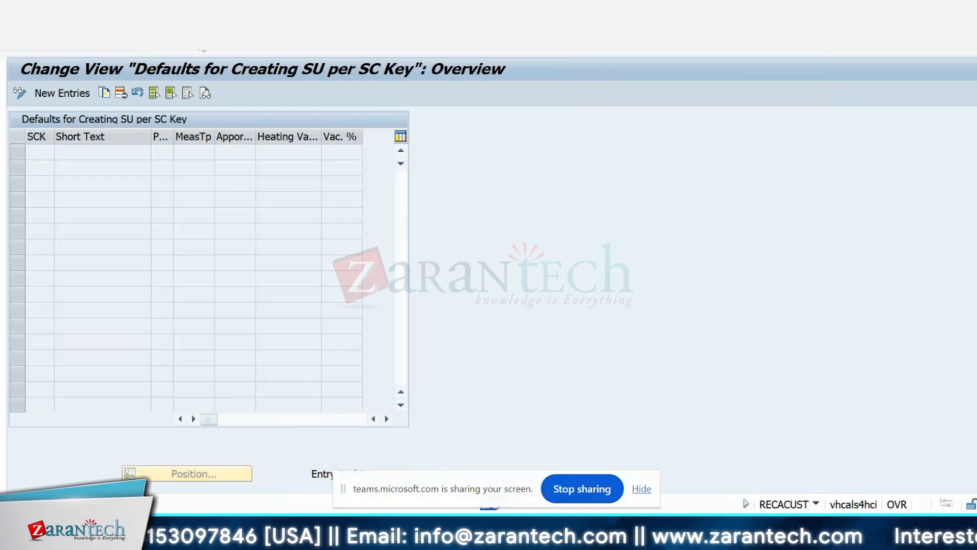
pyautogui.press('F3')
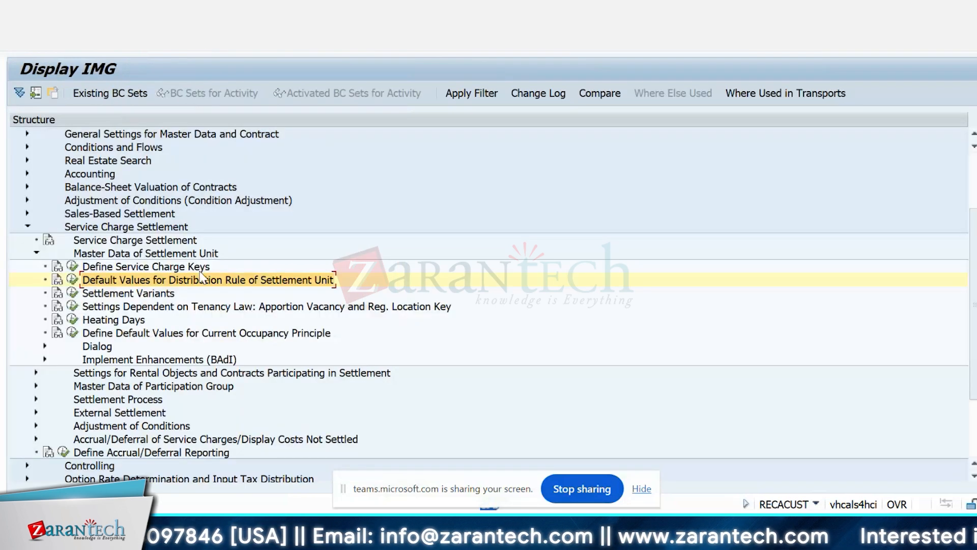
# Step: Display the settlement periods of settlement variant A001 through the Settlement Variants activity
pyautogui.click(73, 294)
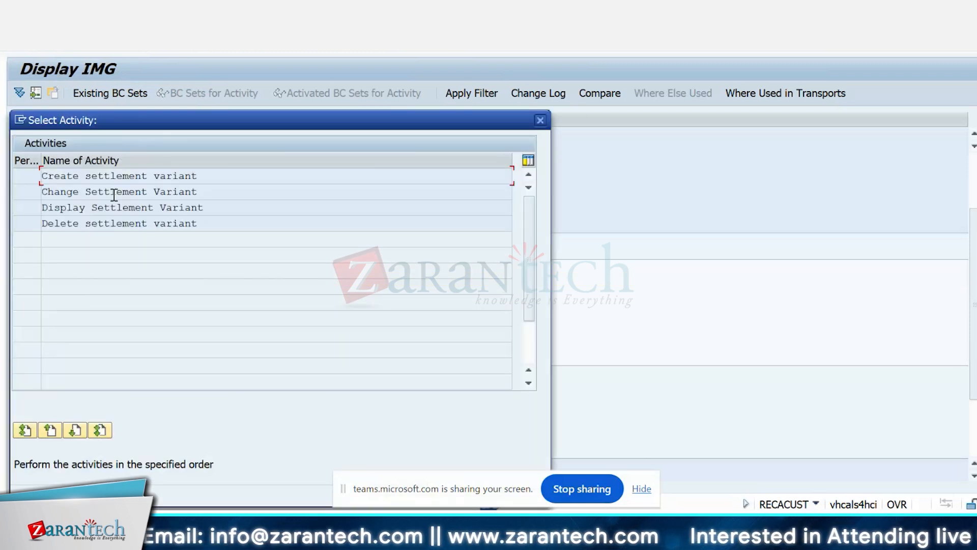
pyautogui.doubleClick(111, 209)
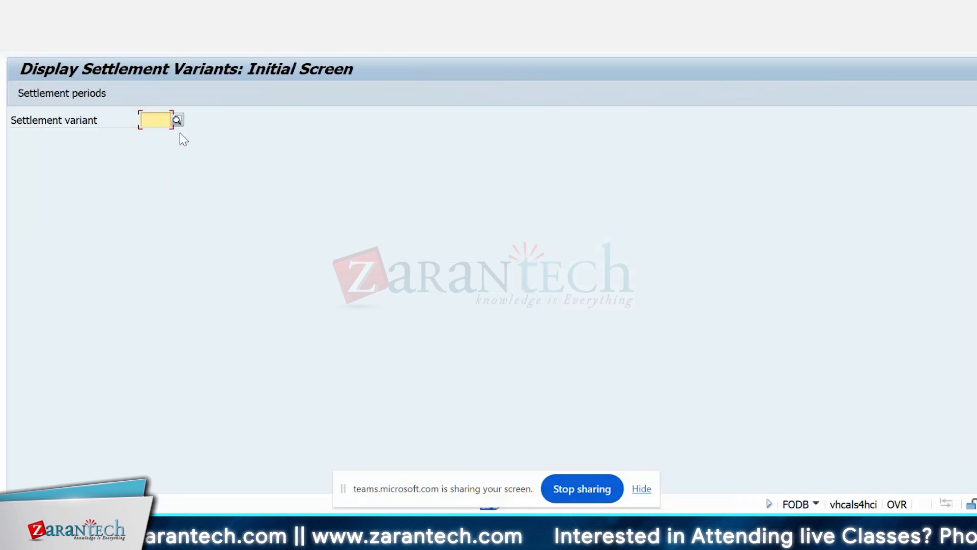
pyautogui.click(179, 124)
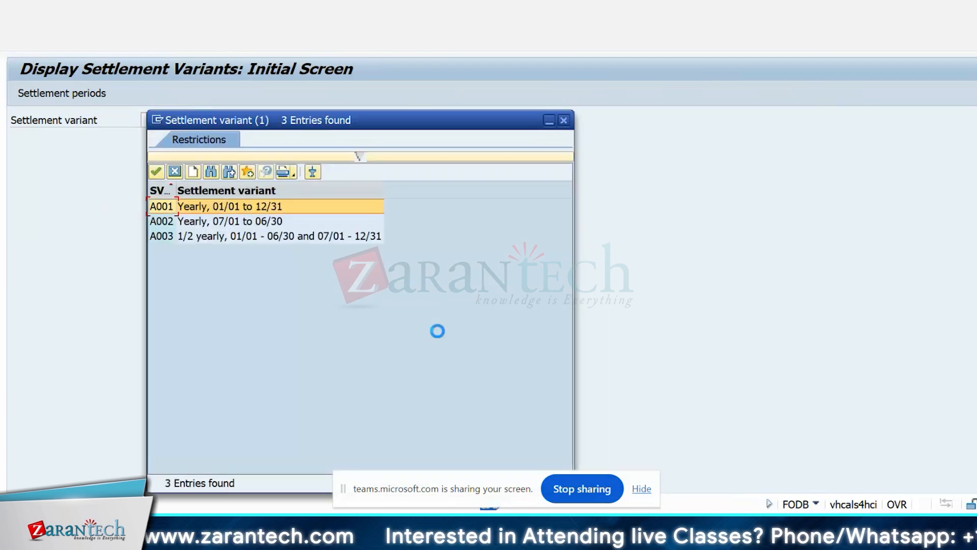
pyautogui.doubleClick(229, 207)
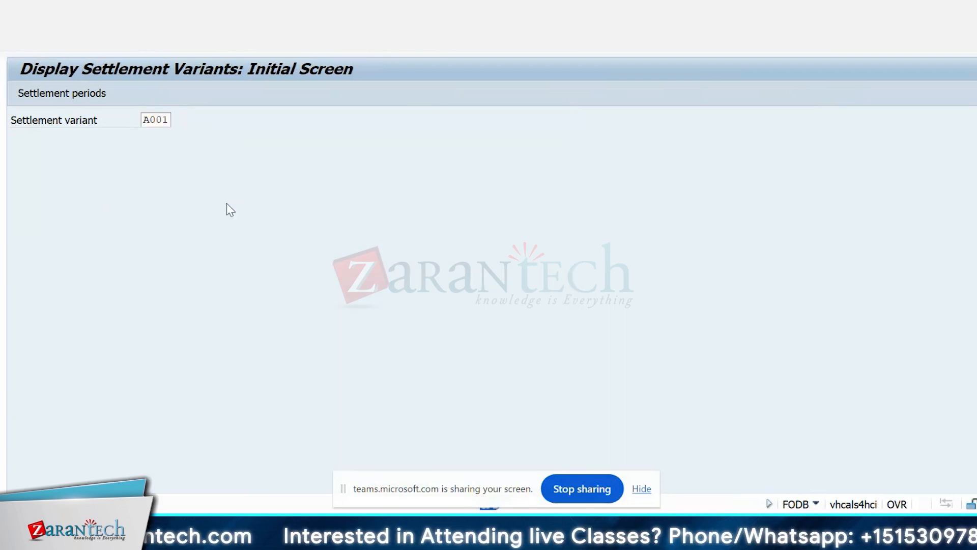
pyautogui.press('Return')
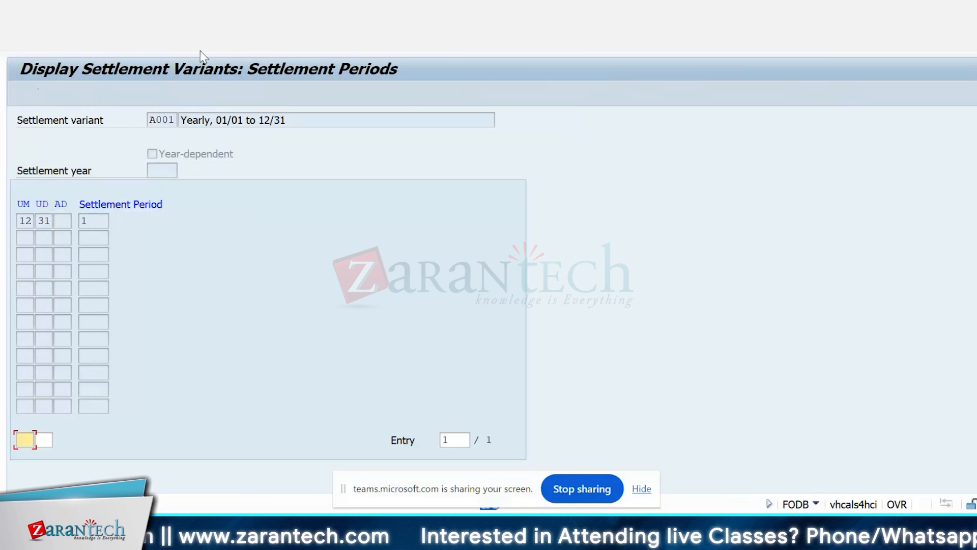
# Step: Read the field help for the UM column of variant A001, close it, and return to the settlement variant selection
pyautogui.click(27, 220)
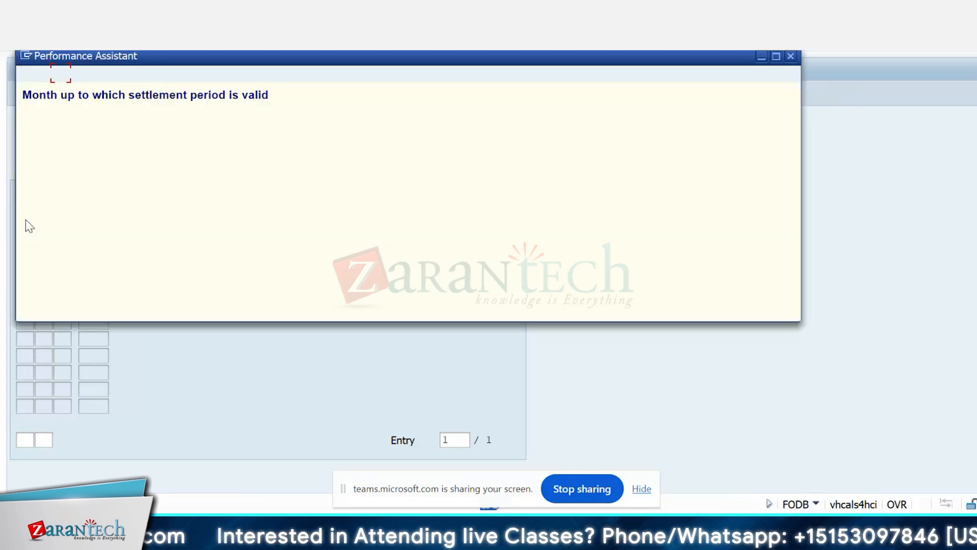
pyautogui.moveTo(326, 56); pyautogui.dragTo(532, 51)
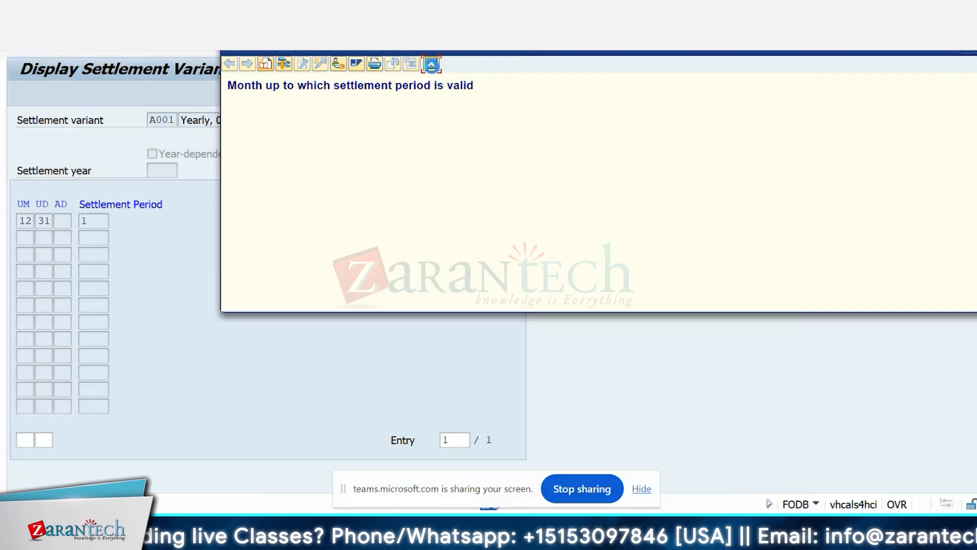
pyautogui.click(431, 64)
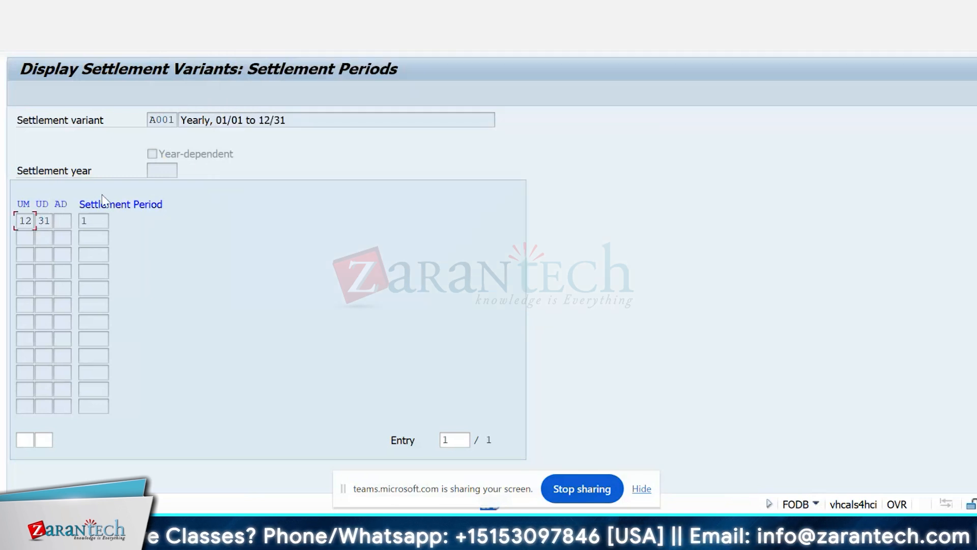
pyautogui.click(197, 45)
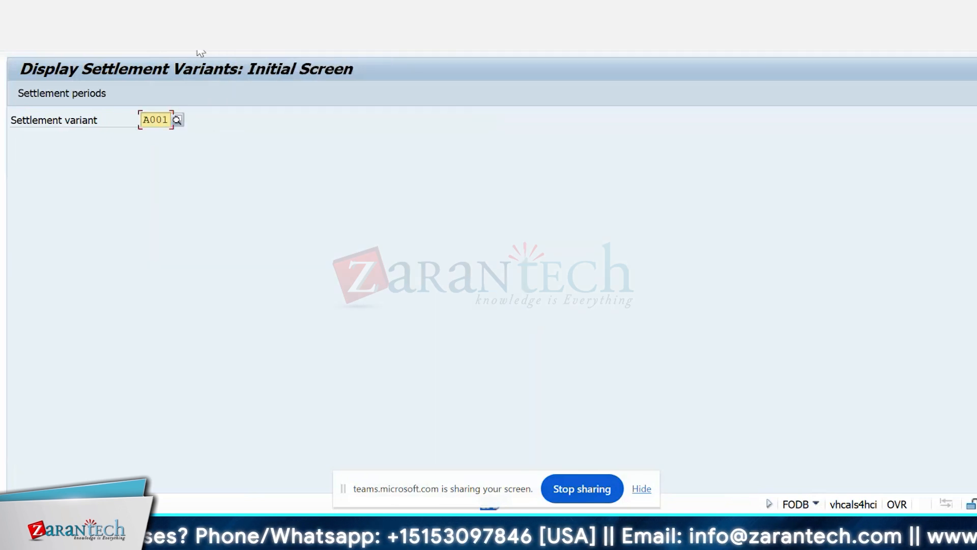
# Step: Display the settlement periods of settlement variant A003 and return to the IMG structure
pyautogui.click(176, 116)
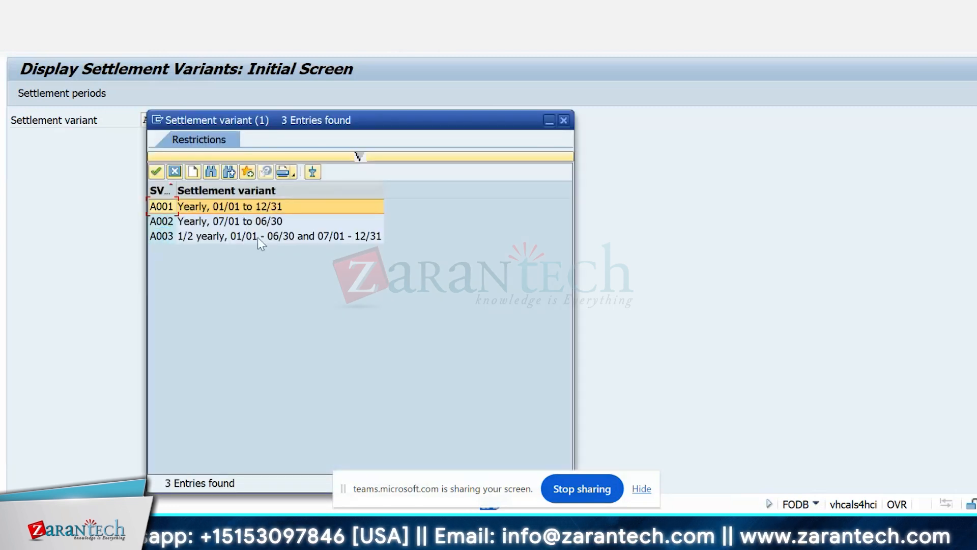
pyautogui.doubleClick(163, 235)
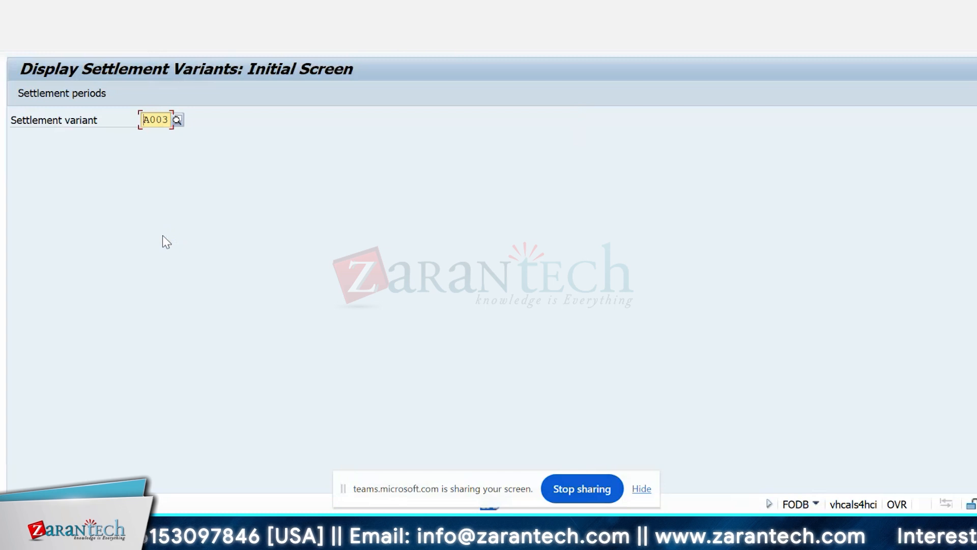
pyautogui.press('Return')
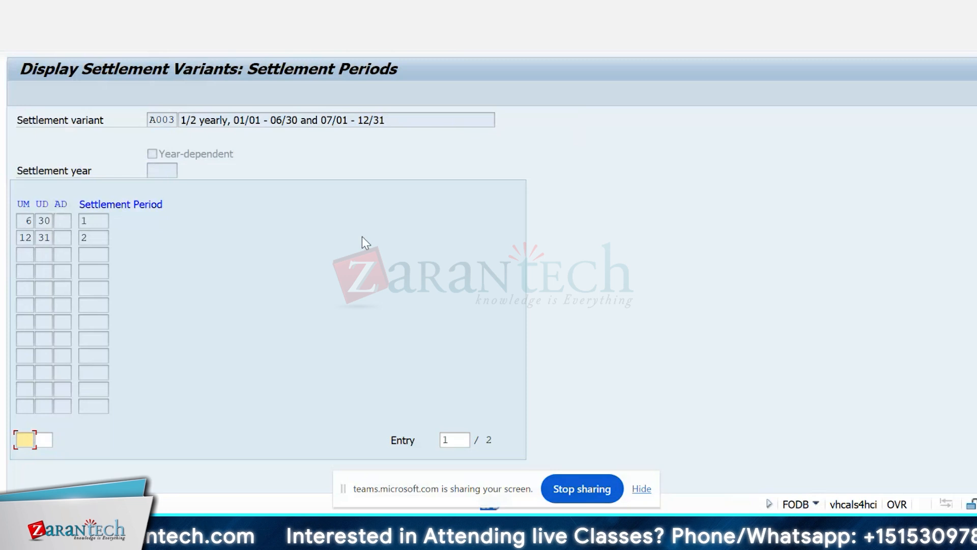
pyautogui.click(200, 50)
pyautogui.click(200, 50)
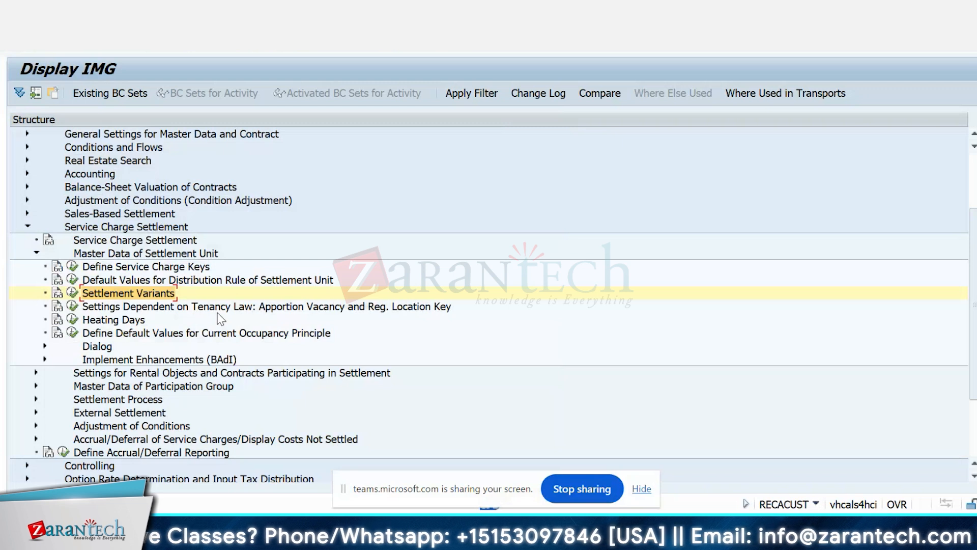
# Step: Display the vacancy percentage rate and regional location key settings per tenancy law in Settings Dependent on Tenancy Law
pyautogui.click(71, 304)
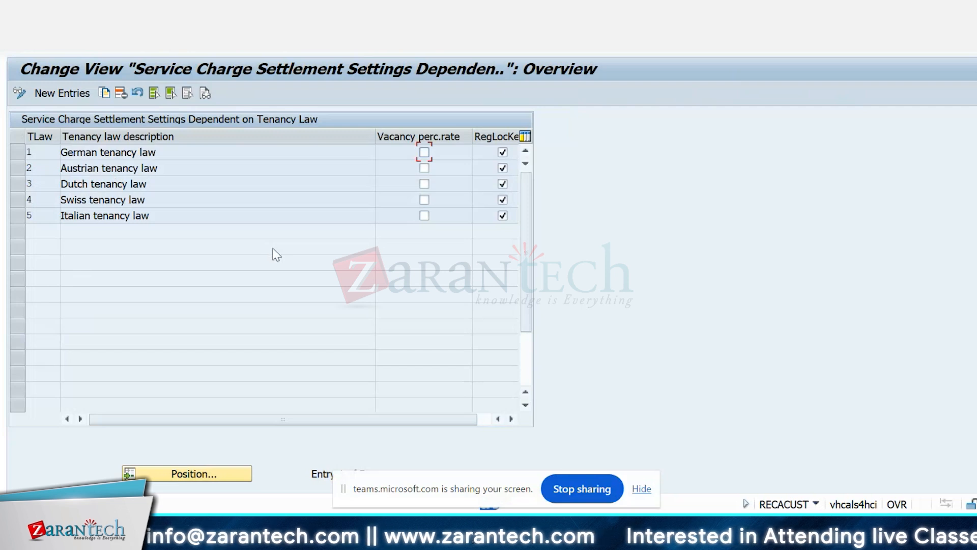
pyautogui.click(512, 418)
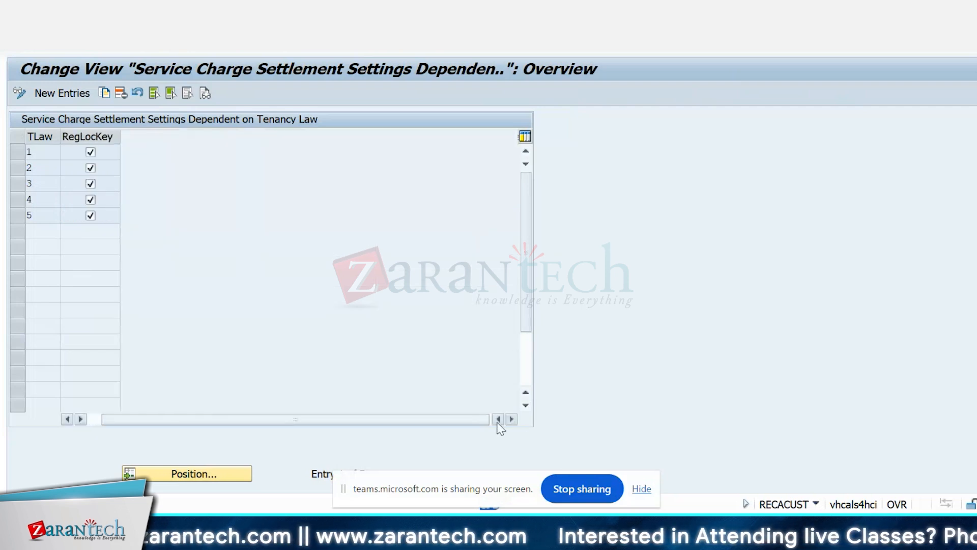
pyautogui.click(499, 418)
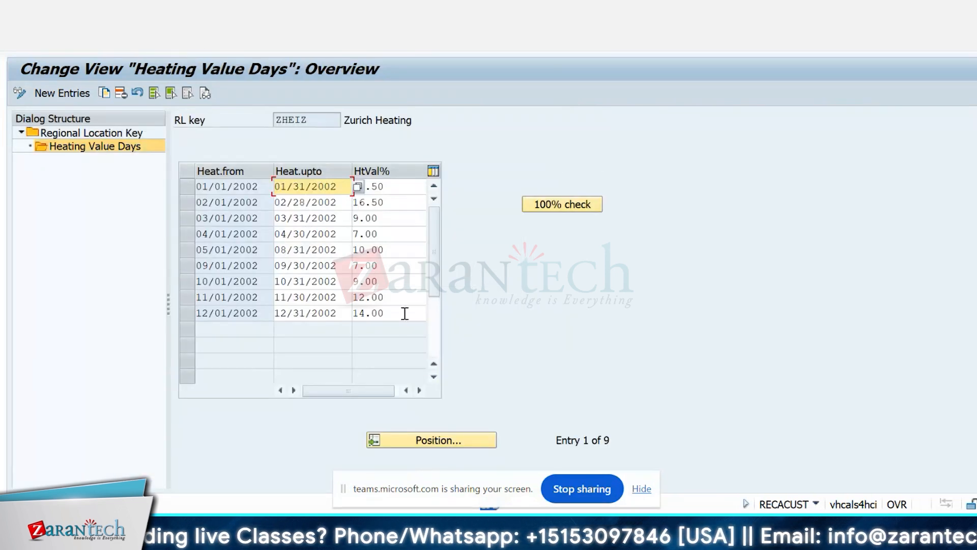
# Step: Review the heating value days and percentages of regional location key ZHEIZ, and return to the IMG structure
pyautogui.click(404, 313)
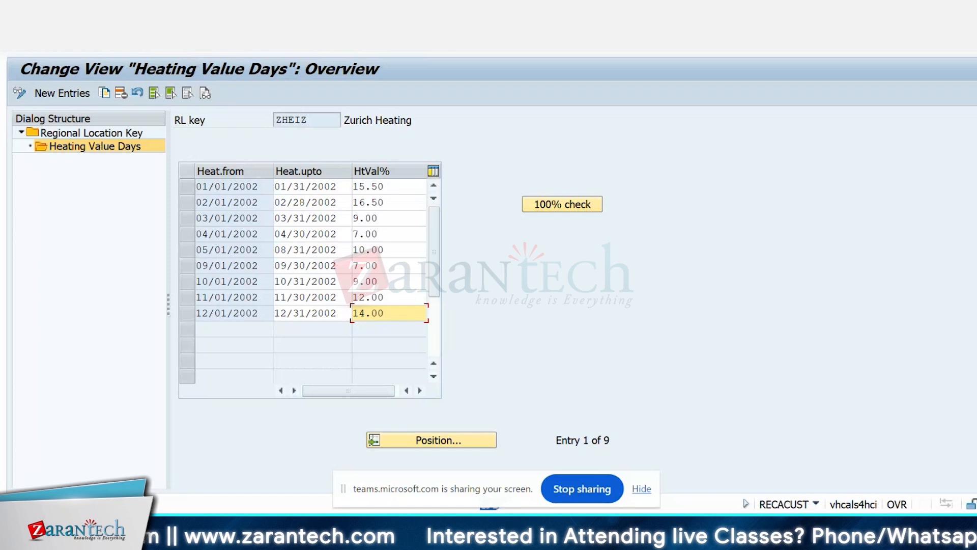
pyautogui.press('F3')
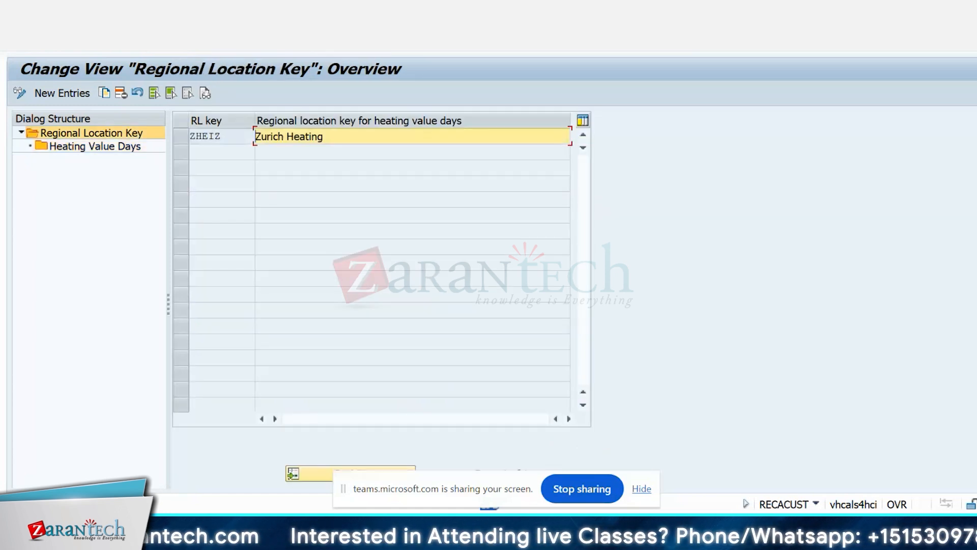
pyautogui.press('F3')
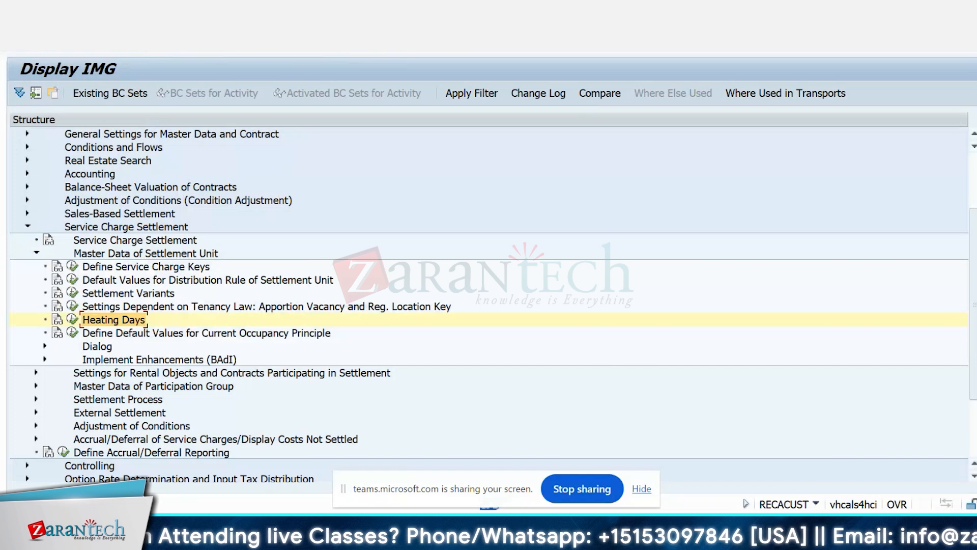
# Step: Review the Purpose and When COCP options for a new entry in Define Default Values for Current Occupancy Principle, and return without adding one
pyautogui.click(73, 333)
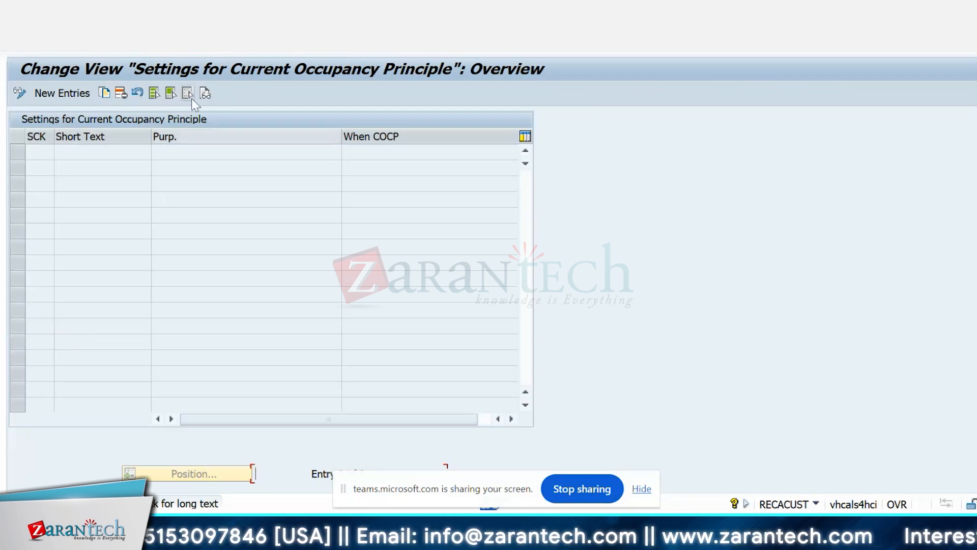
pyautogui.click(202, 49)
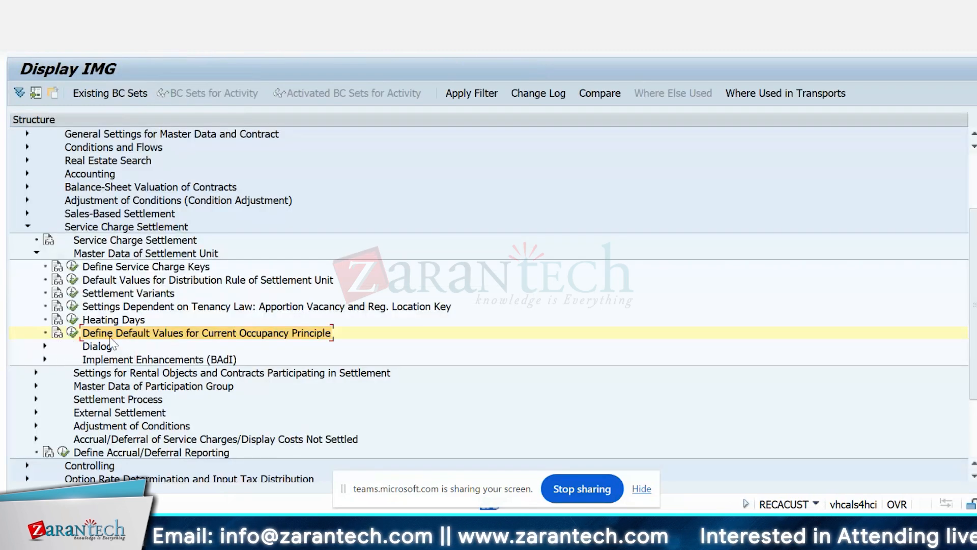
pyautogui.click(72, 335)
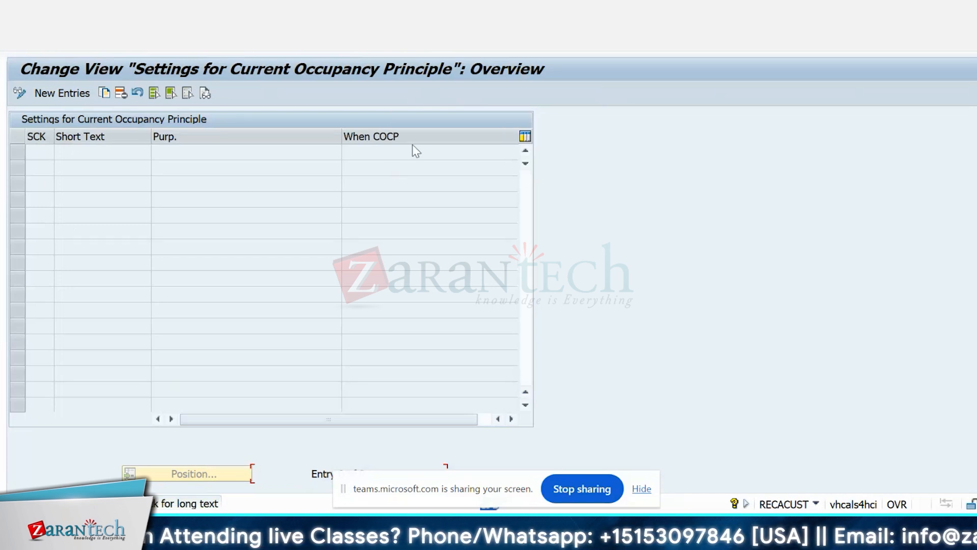
pyautogui.click(64, 94)
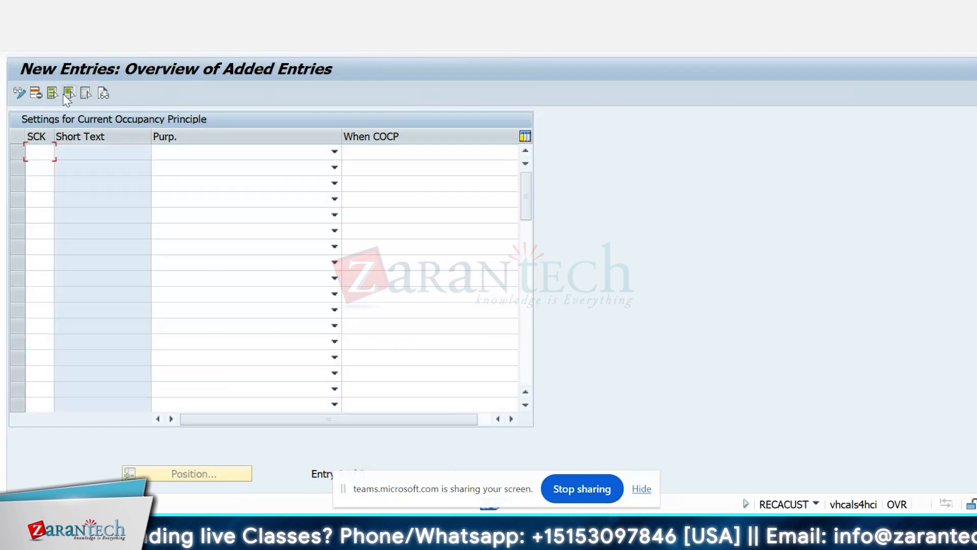
pyautogui.click(283, 152)
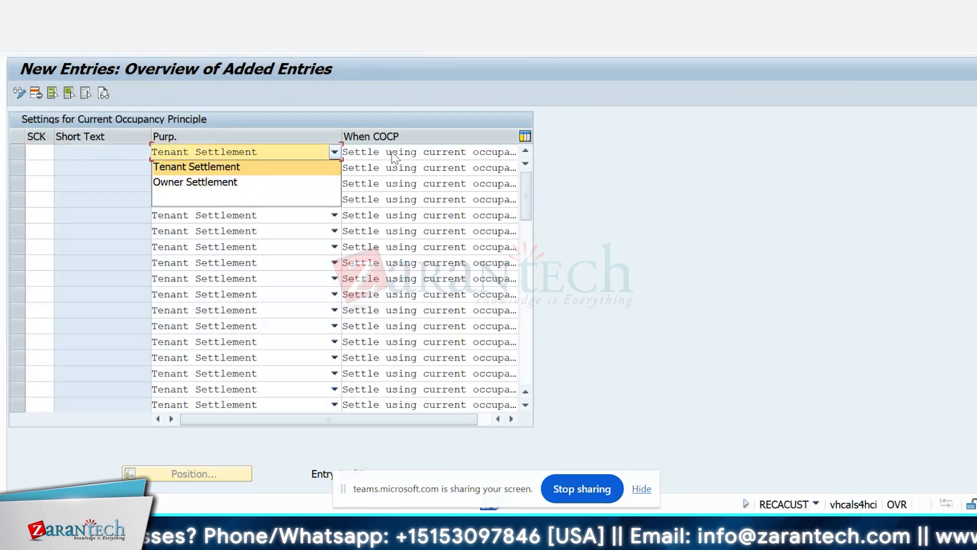
pyautogui.click(239, 167)
pyautogui.click(393, 152)
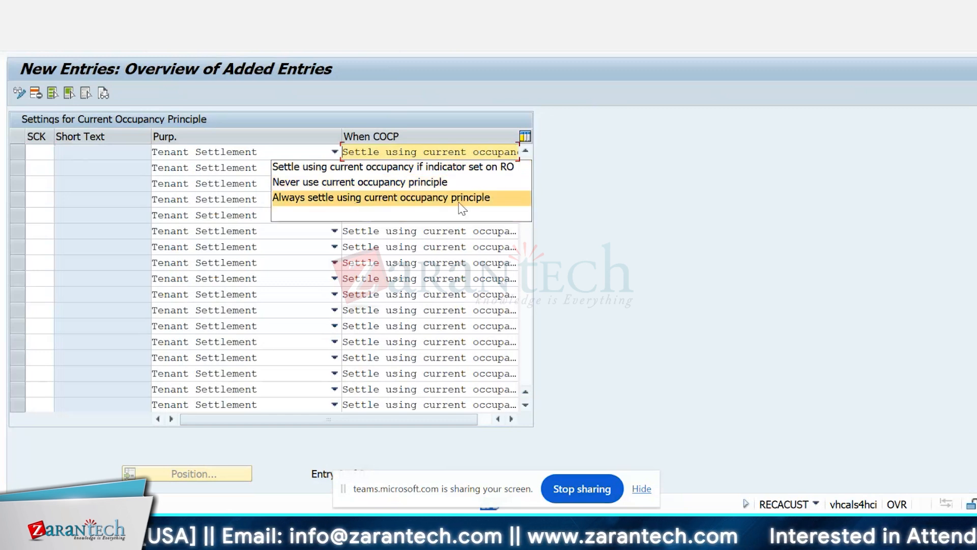
pyautogui.click(182, 90)
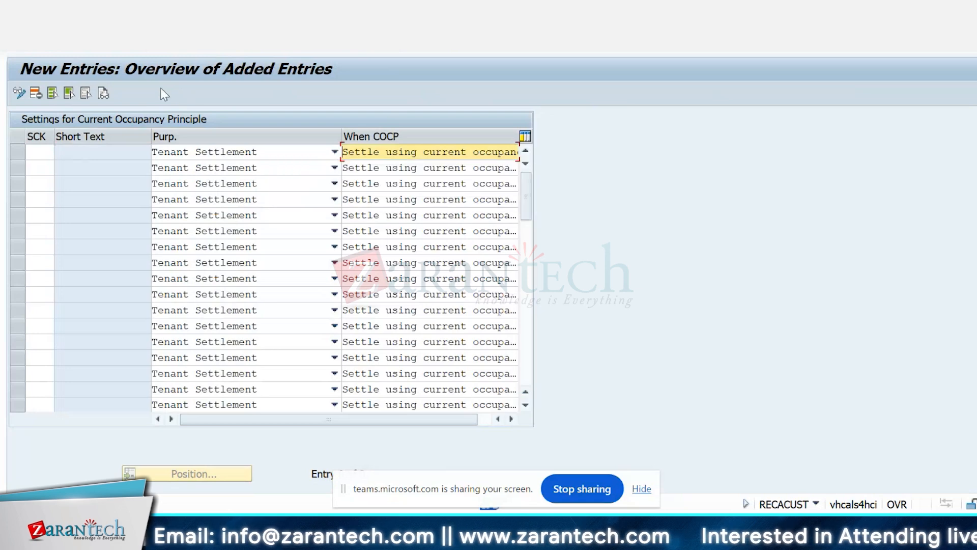
pyautogui.click(200, 51)
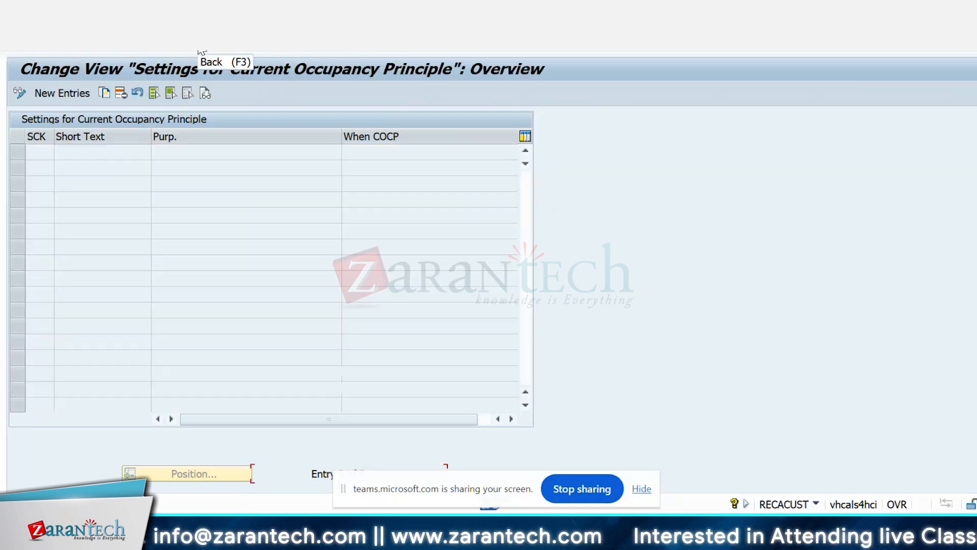
pyautogui.click(201, 52)
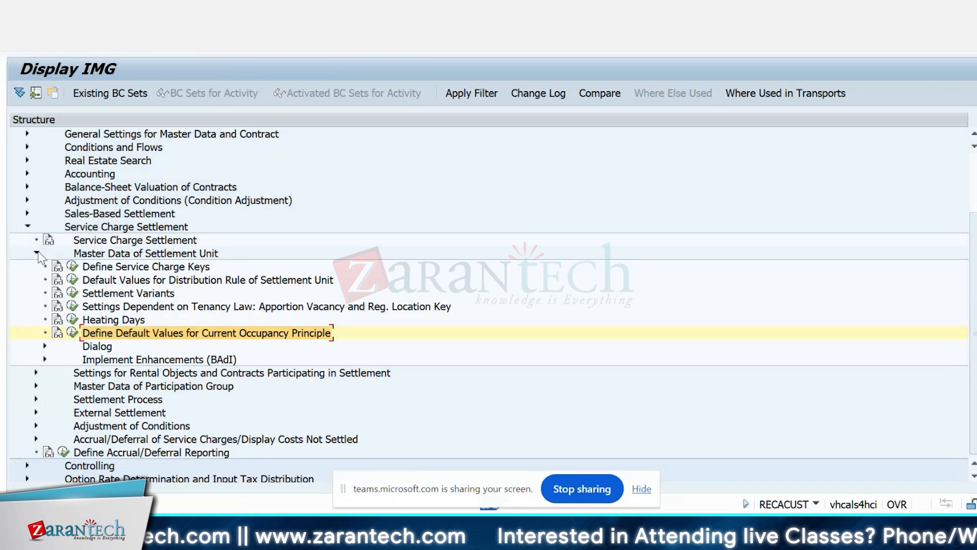
# Step: Collapse Master Data of Settlement Unit, look into Master Data of Participation Group, and expand Settings for Rental Objects and Contracts Participating in Settlement
pyautogui.click(36, 253)
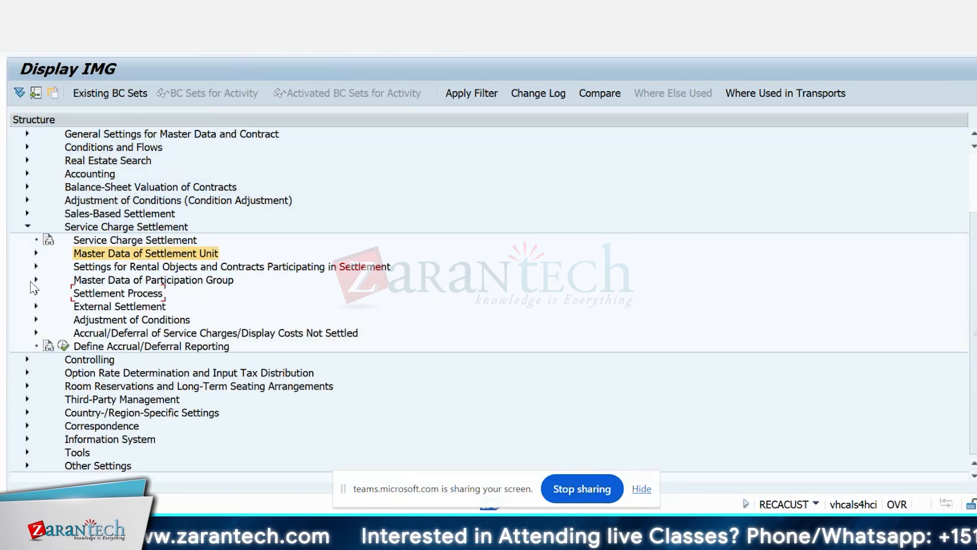
pyautogui.click(36, 267)
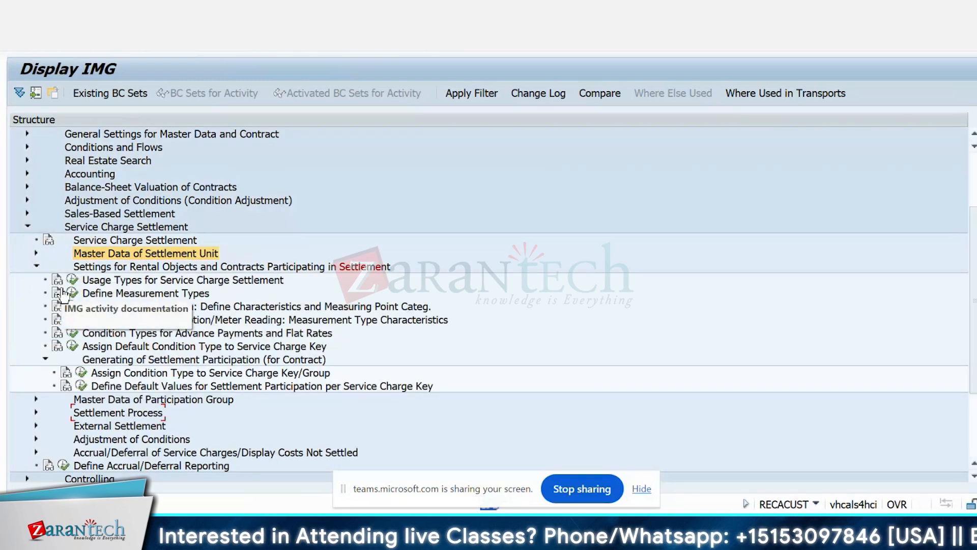
pyautogui.click(36, 266)
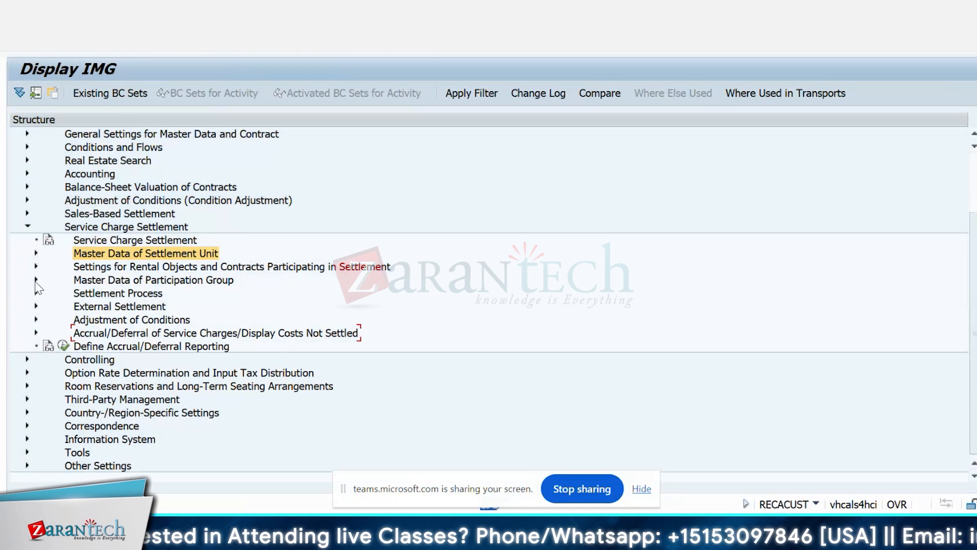
pyautogui.click(36, 280)
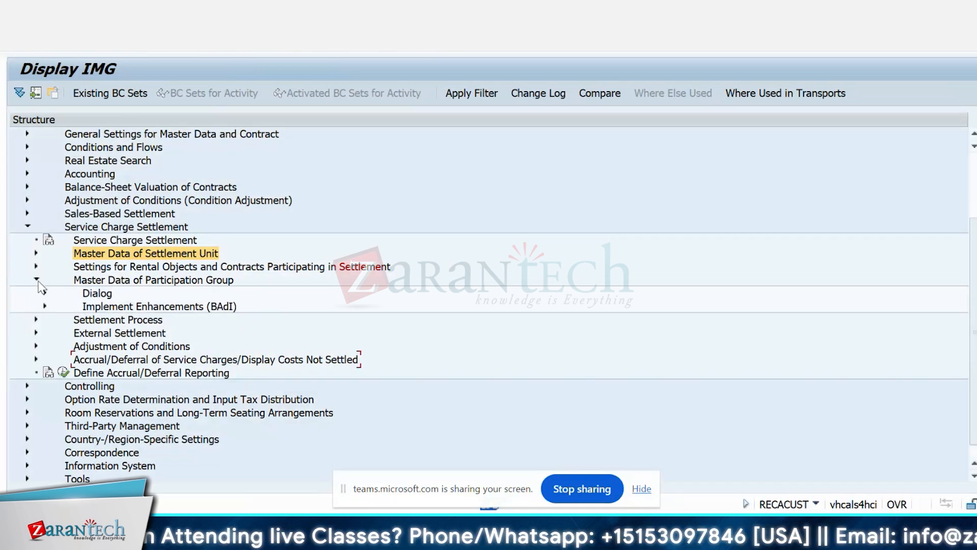
pyautogui.click(36, 280)
pyautogui.click(36, 267)
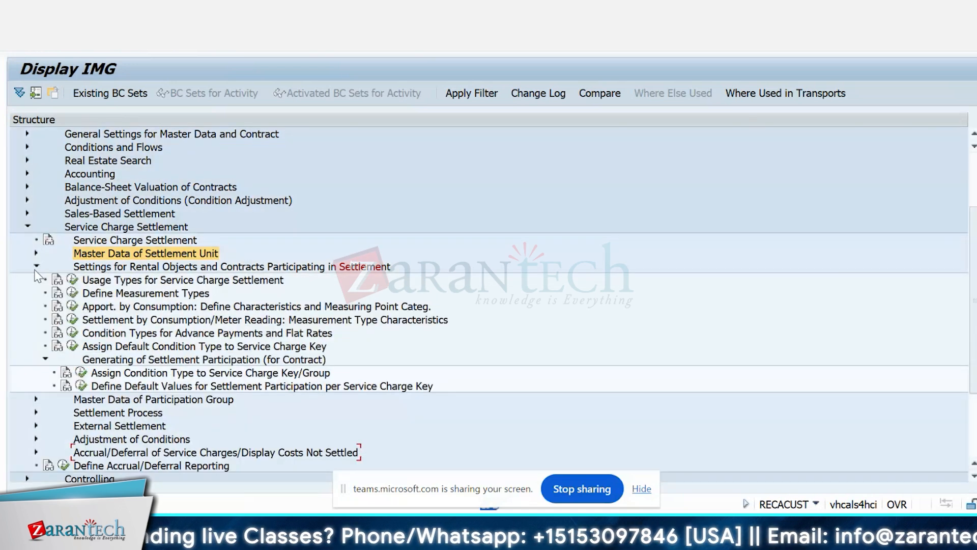
# Step: Display the Usage Types for Service Charge Settlement and the Define Measurement Types activities, returning to the IMG structure after each
pyautogui.click(73, 280)
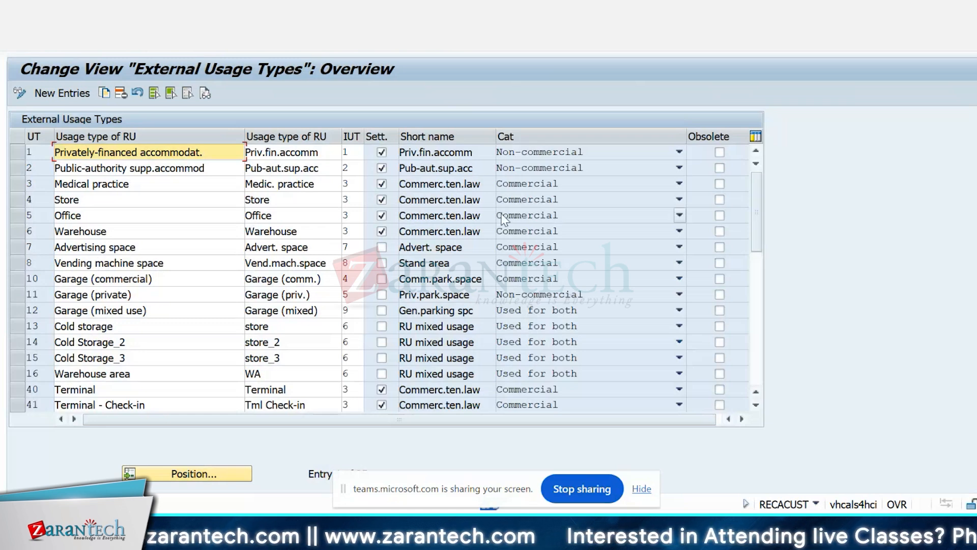
pyautogui.press('F3')
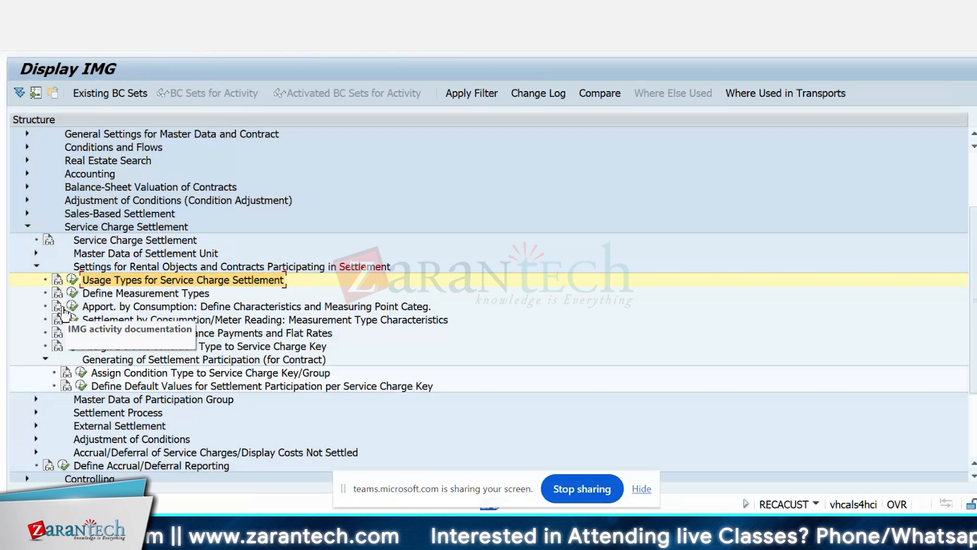
pyautogui.click(72, 293)
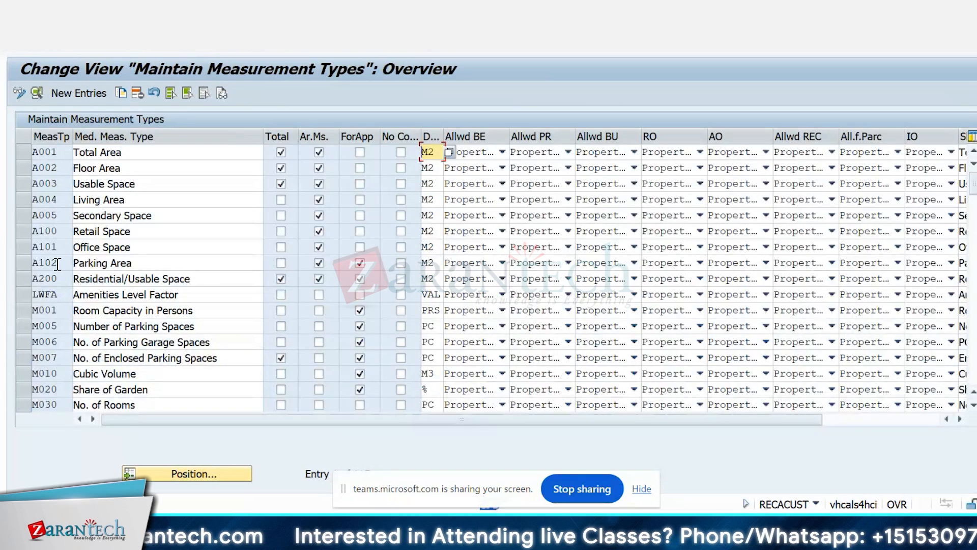
pyautogui.click(203, 52)
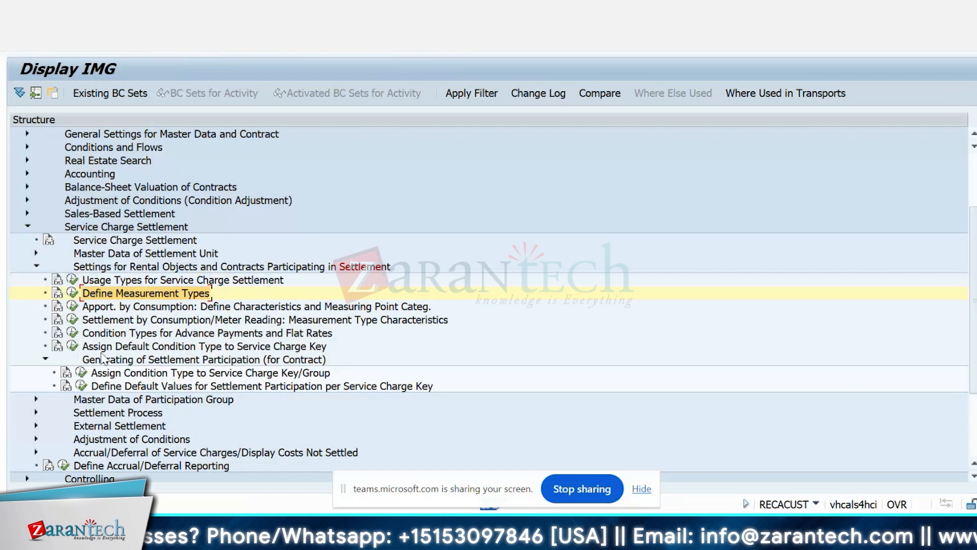
# Step: Display the condition types assigned to condition group CO00 Customer Contract - General through Condition Types for Advance Payments and Flat Rates
pyautogui.click(73, 334)
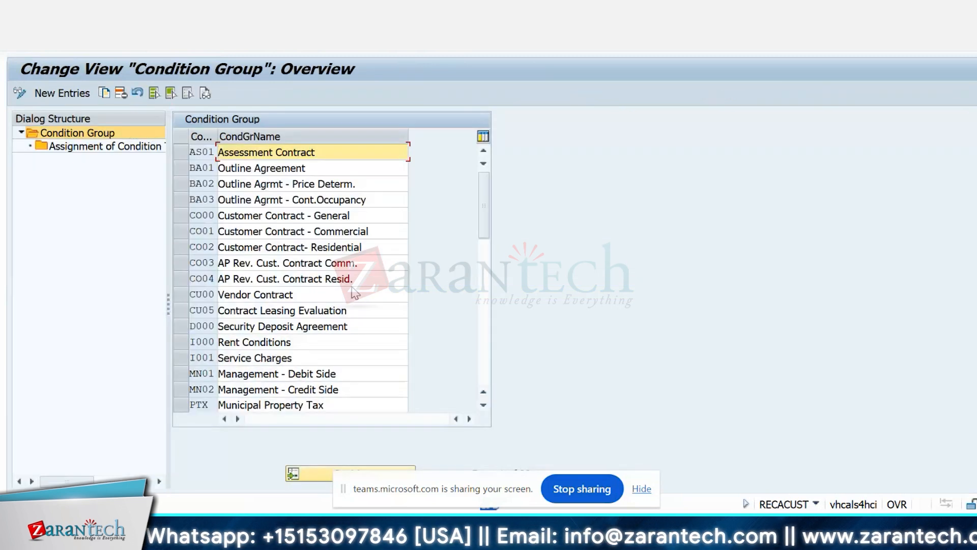
pyautogui.click(188, 212)
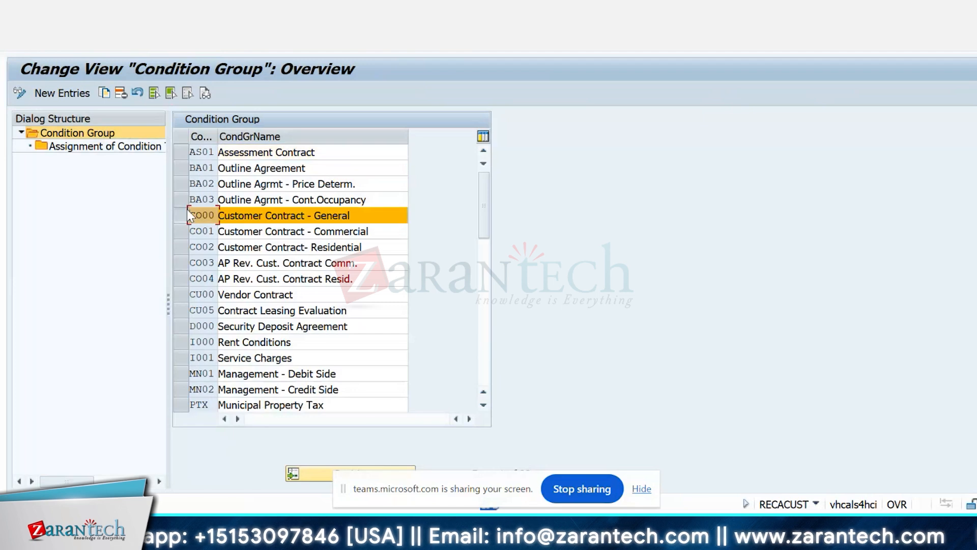
pyautogui.click(109, 148)
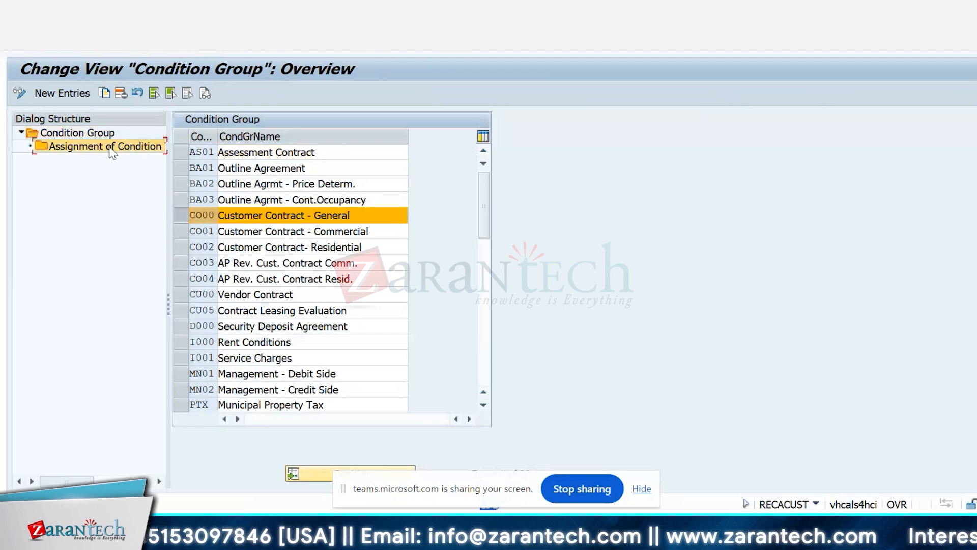
pyautogui.doubleClick(109, 148)
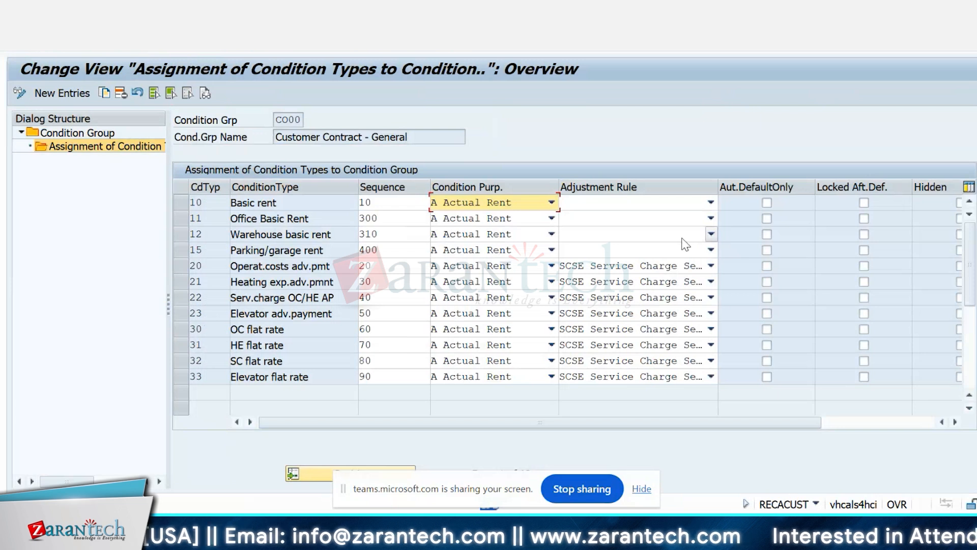
# Step: Review the Adjustment Rule and Condition Purpose options for Warehouse basic rent without changing them, and return to the IMG structure
pyautogui.click(683, 239)
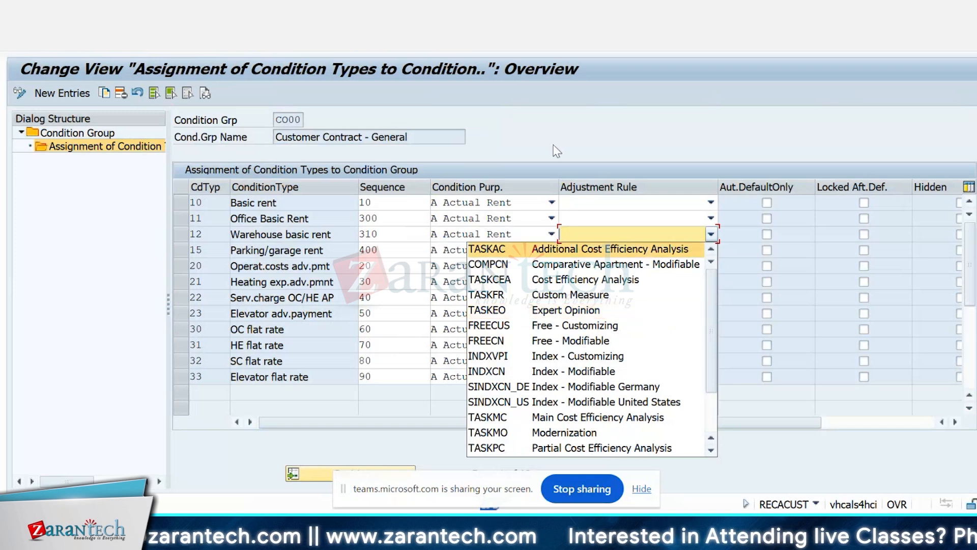
pyautogui.click(554, 131)
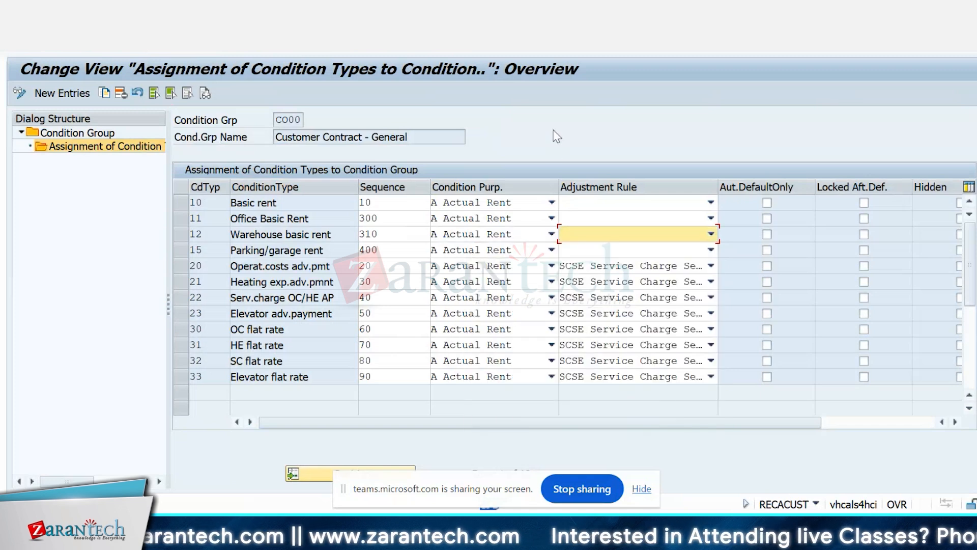
pyautogui.click(520, 231)
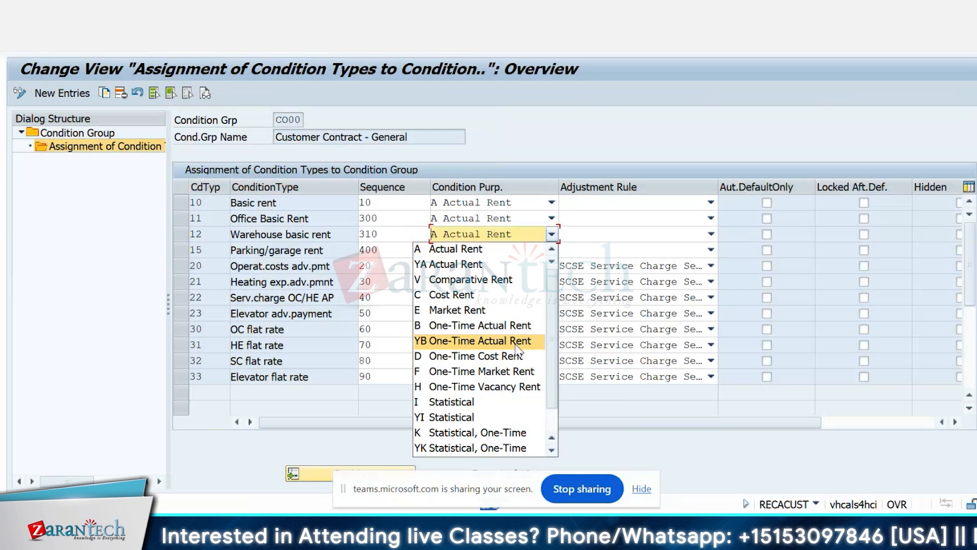
pyautogui.scroll(-1, 515, 344)
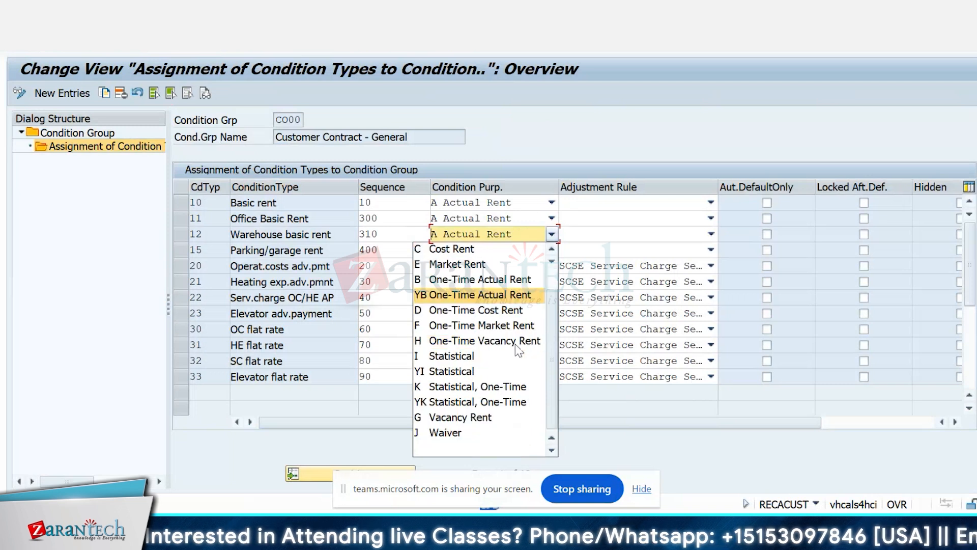
pyautogui.click(597, 120)
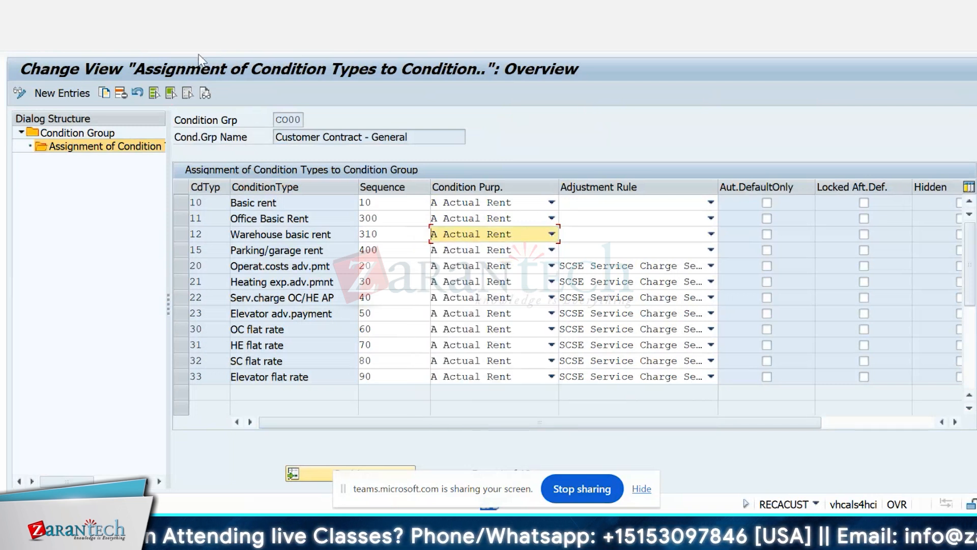
pyautogui.press('F3')
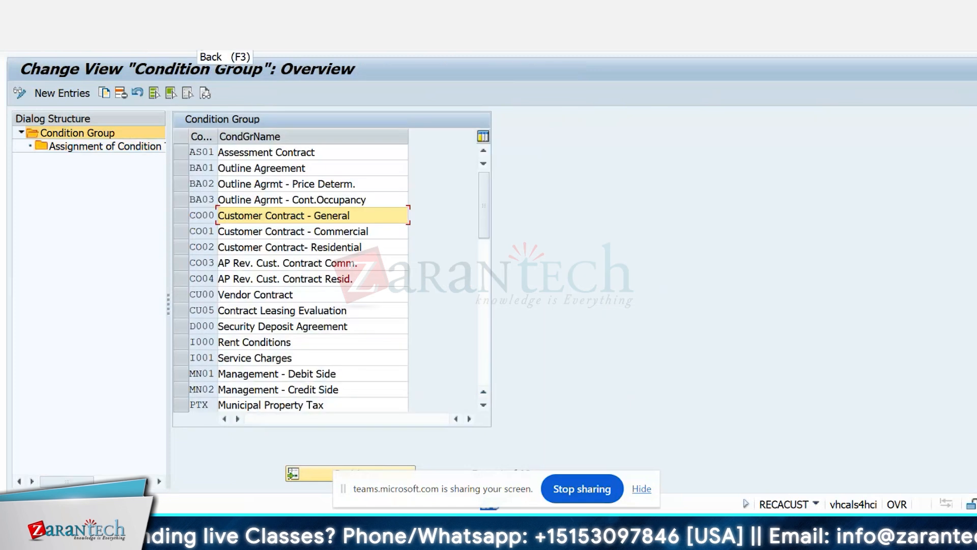
pyautogui.press('F3')
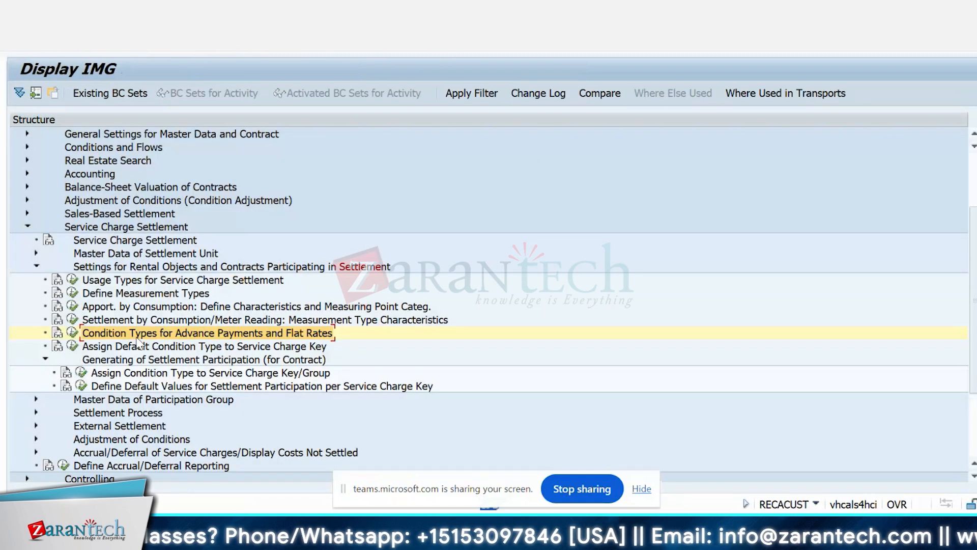
# Step: Display the condition types assigned in Assign Default Condition Type to Service Charge Key, and return to the IMG structure
pyautogui.click(72, 347)
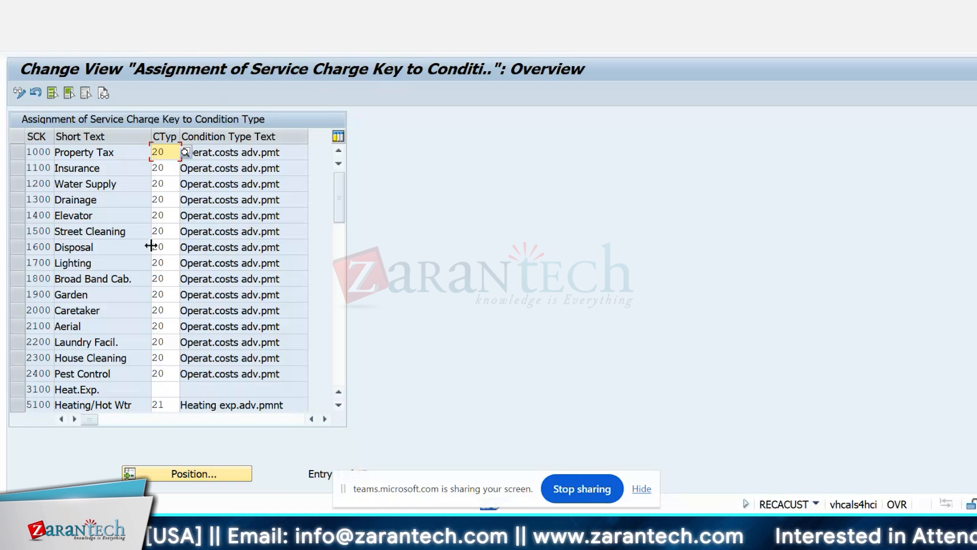
pyautogui.click(338, 163)
pyautogui.click(338, 151)
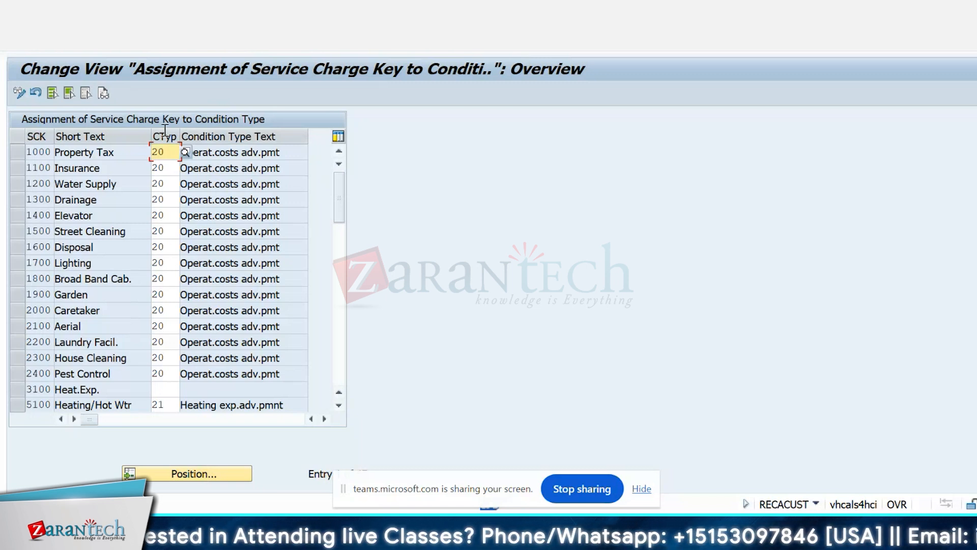
pyautogui.click(204, 50)
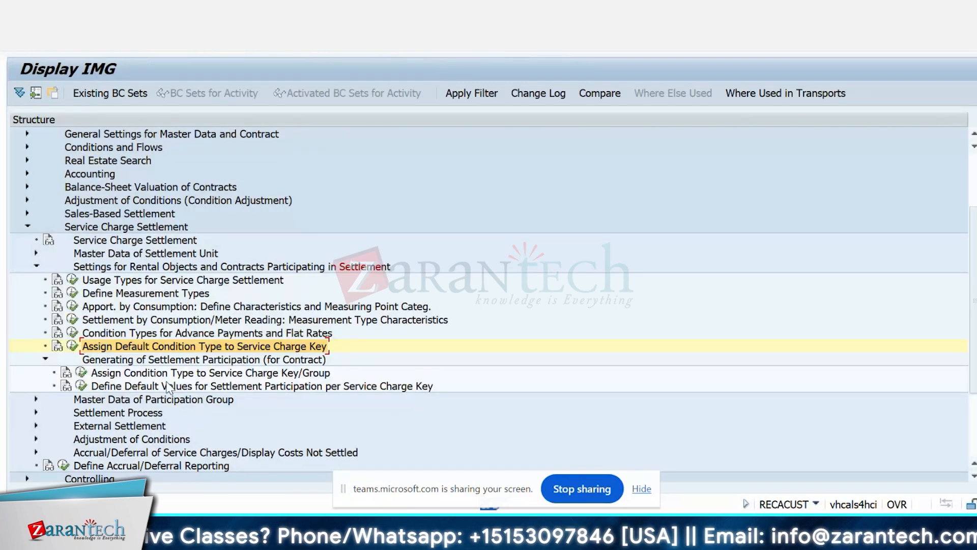
# Step: Review the Elevator advance payment row and the Service Charge Category options in Assign Condition Type to Service Charge Key/Group, leaving them unchanged, and return to the IMG
pyautogui.click(81, 374)
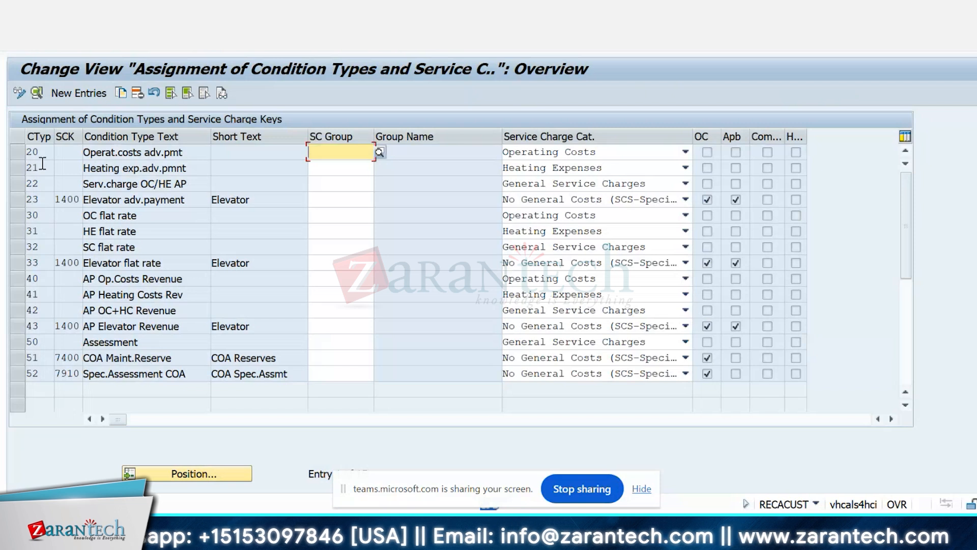
pyautogui.click(41, 197)
pyautogui.click(76, 199)
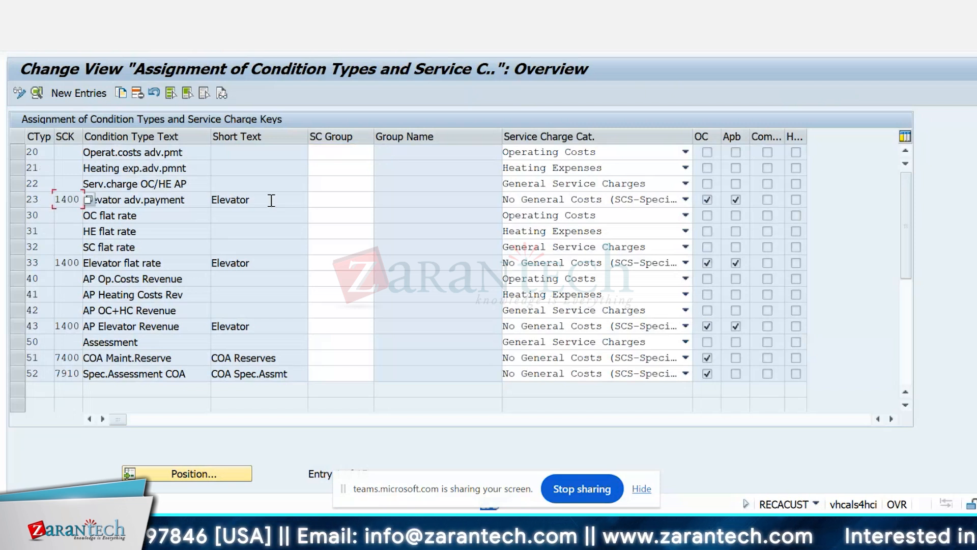
pyautogui.click(335, 199)
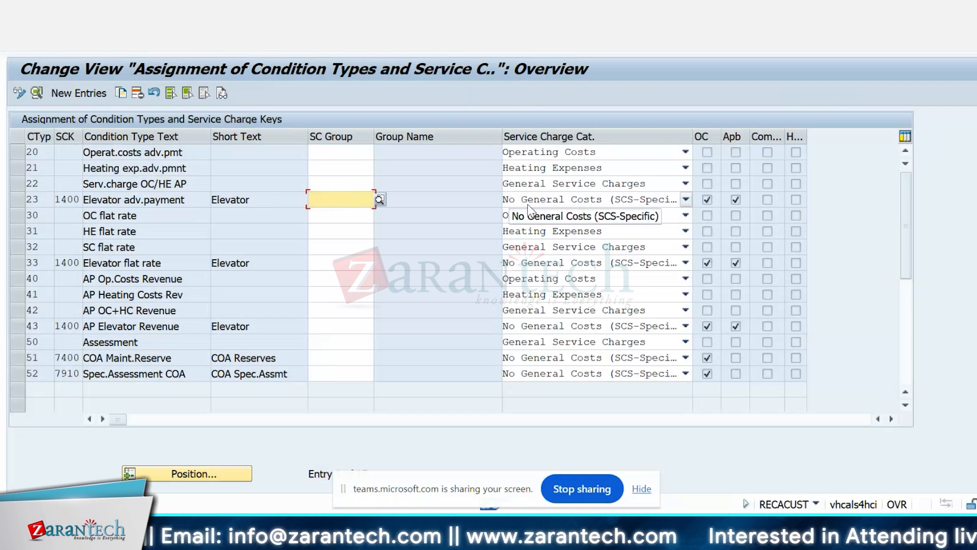
pyautogui.click(586, 184)
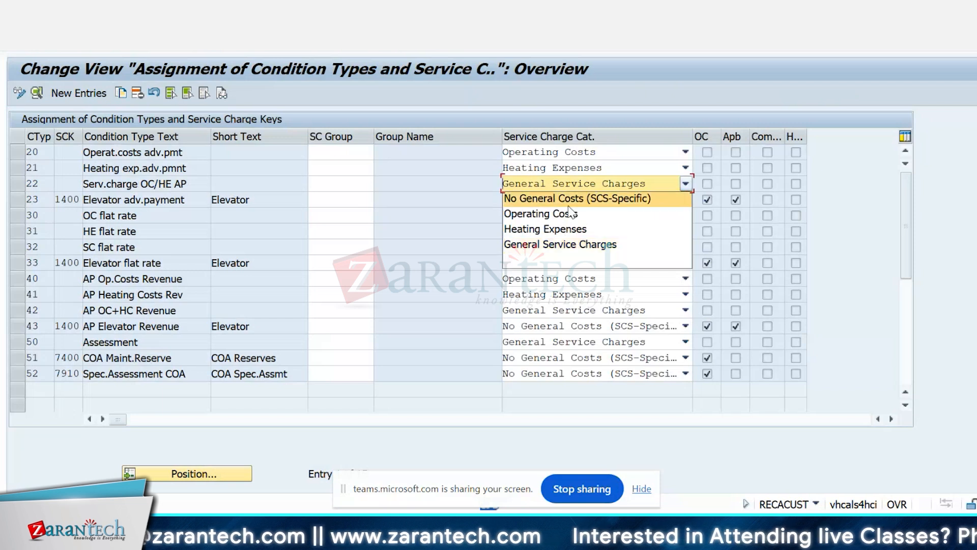
pyautogui.click(415, 248)
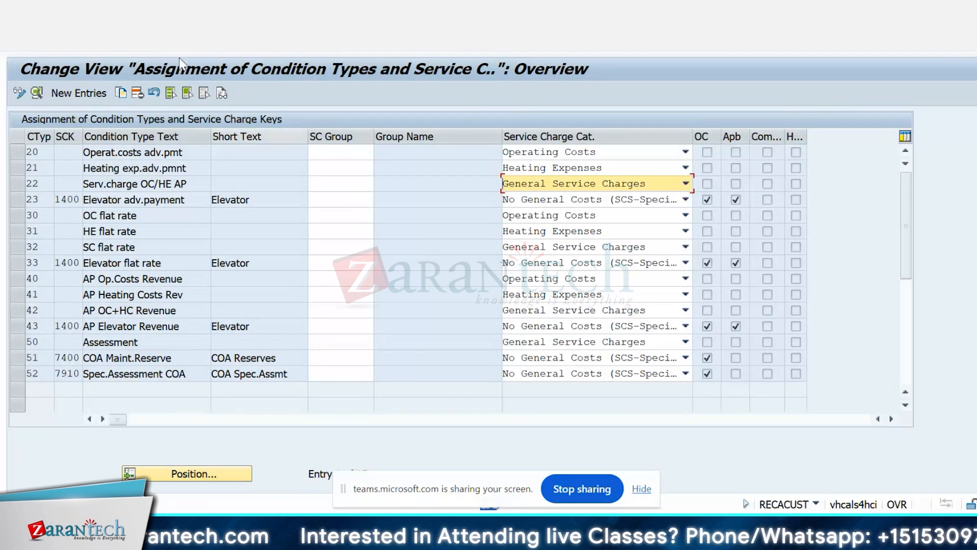
pyautogui.click(199, 50)
pyautogui.press('F3')
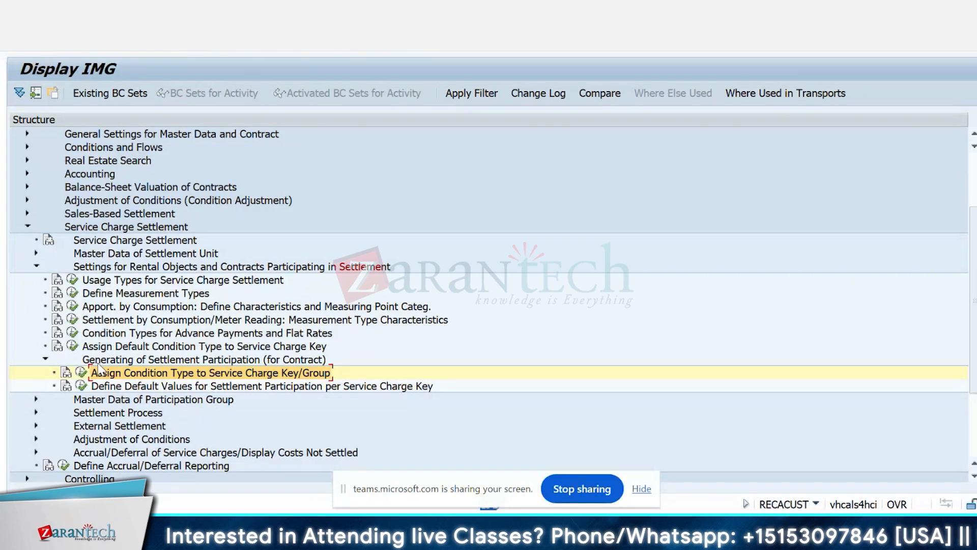
# Step: Look into Define Default Values for Settlement Participation per Service Charge Key, and collapse the settings for participating rental objects and contracts
pyautogui.click(80, 387)
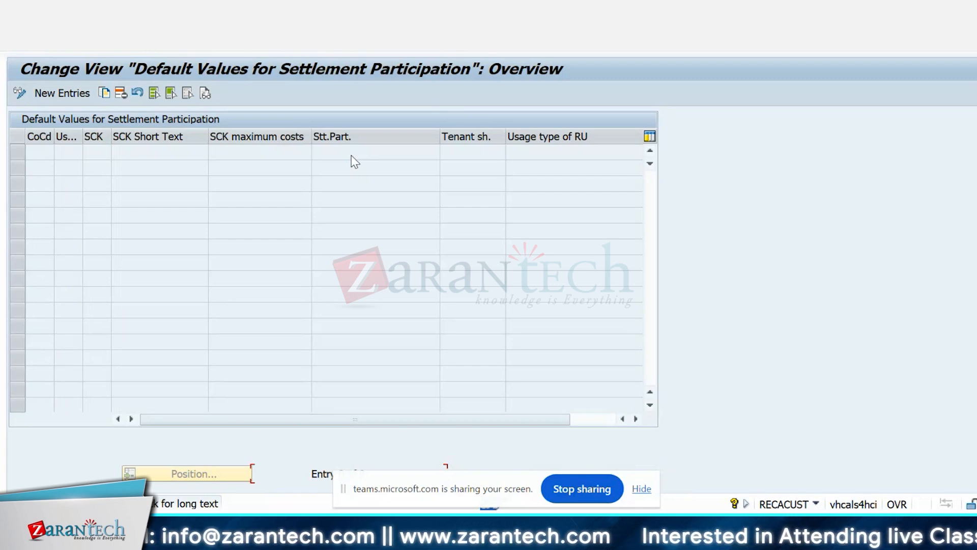
pyautogui.click(203, 51)
pyautogui.scroll(-3, 318, 264)
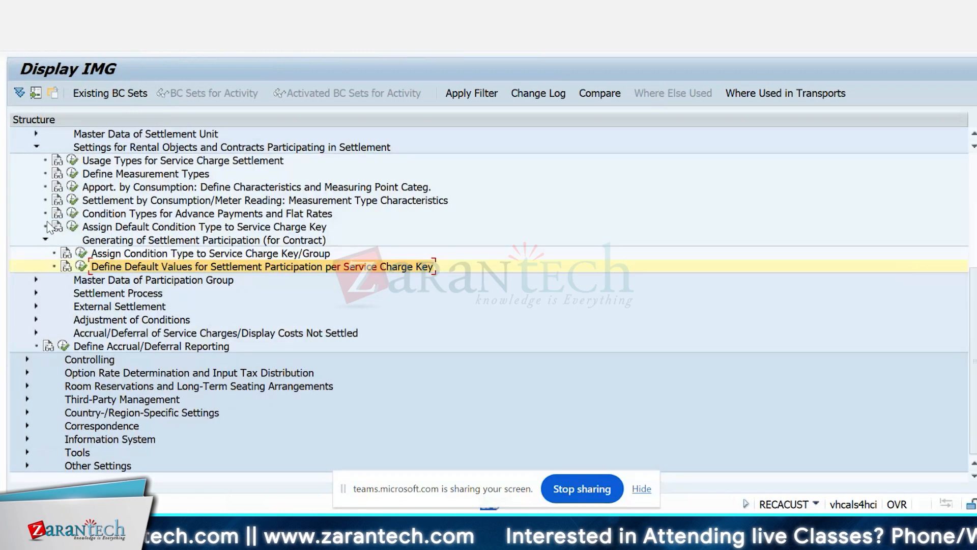
pyautogui.click(36, 147)
pyautogui.click(27, 227)
pyautogui.click(27, 320)
pyautogui.scroll(-3, 24, 319)
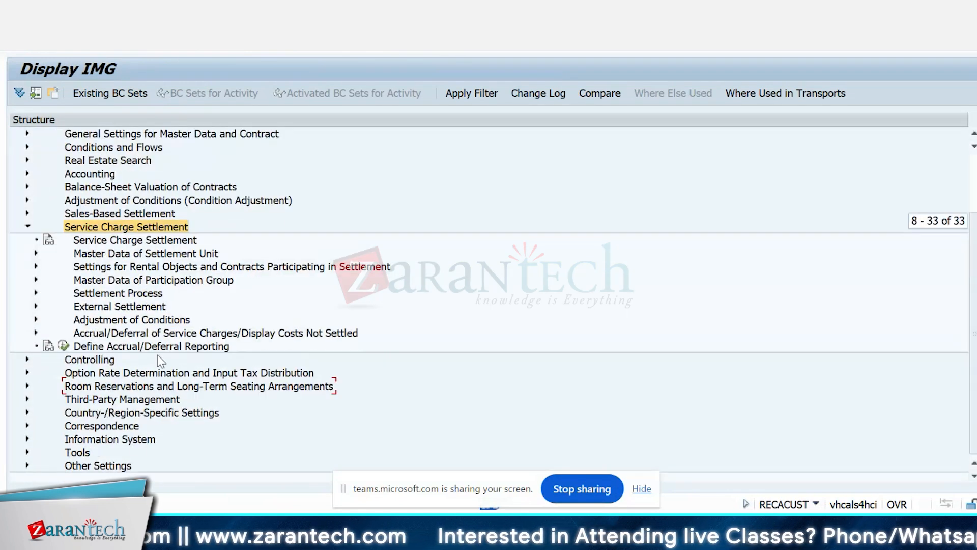
# Step: Expand Settlement Process, display the details of settlement schema DEWG in Define Settlement Parameters, and return to the schema overview
pyautogui.click(36, 292)
pyautogui.click(72, 306)
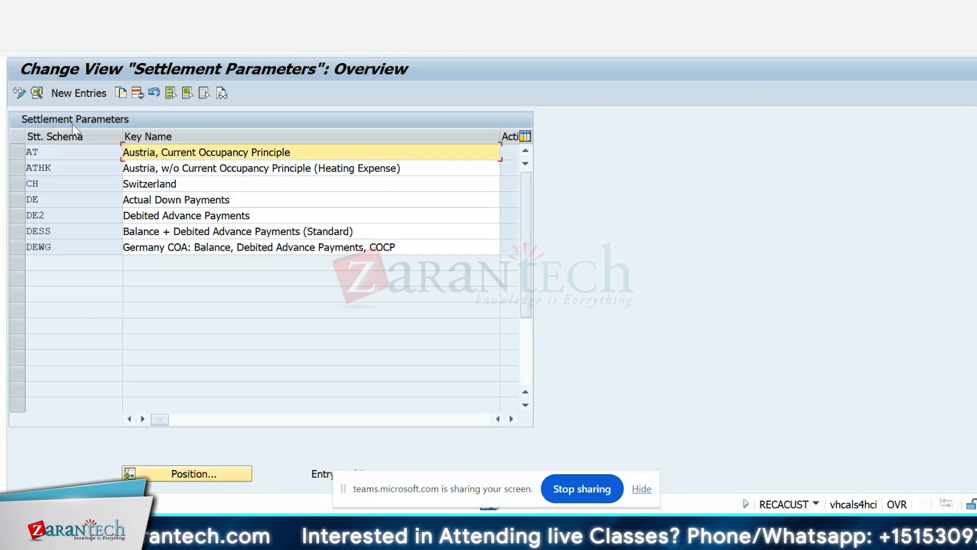
pyautogui.doubleClick(68, 247)
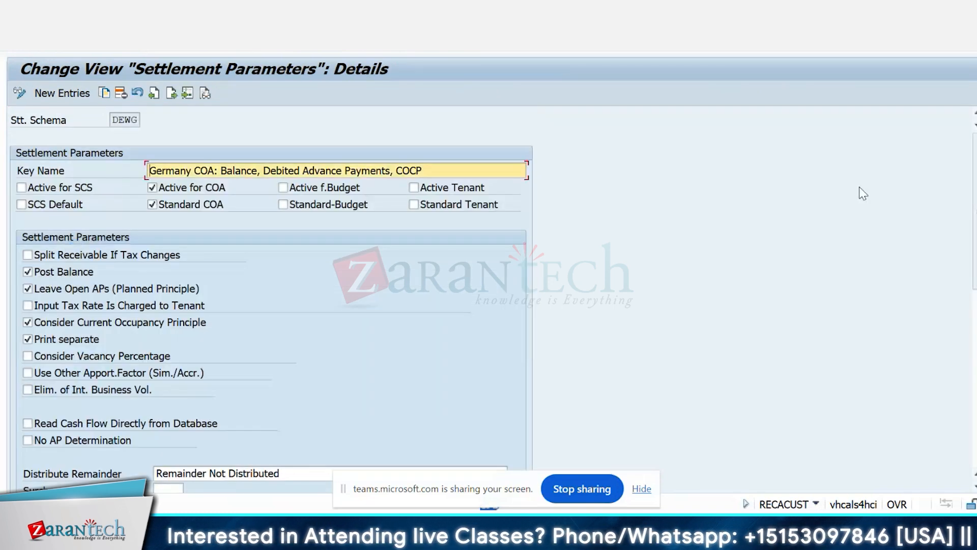
pyautogui.scroll(-4, 861, 190)
pyautogui.scroll(4, 862, 191)
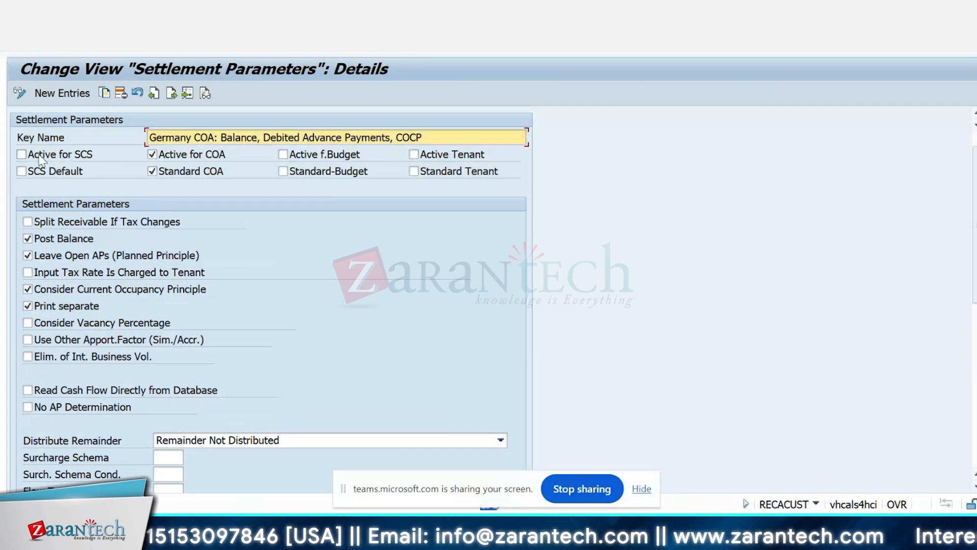
pyautogui.click(198, 42)
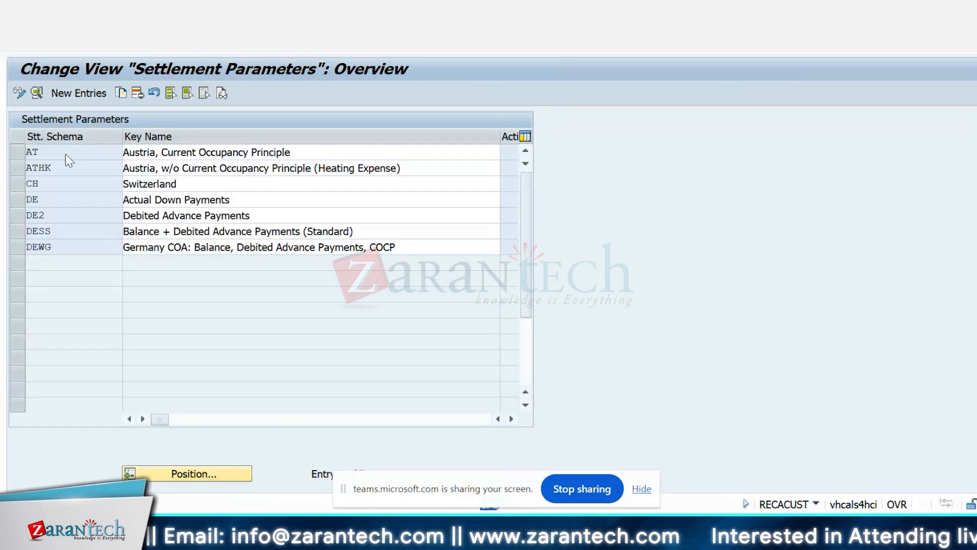
# Step: Display the details of settlement schema AT and review the Distribute Remainder options without changing the selection
pyautogui.doubleClick(66, 154)
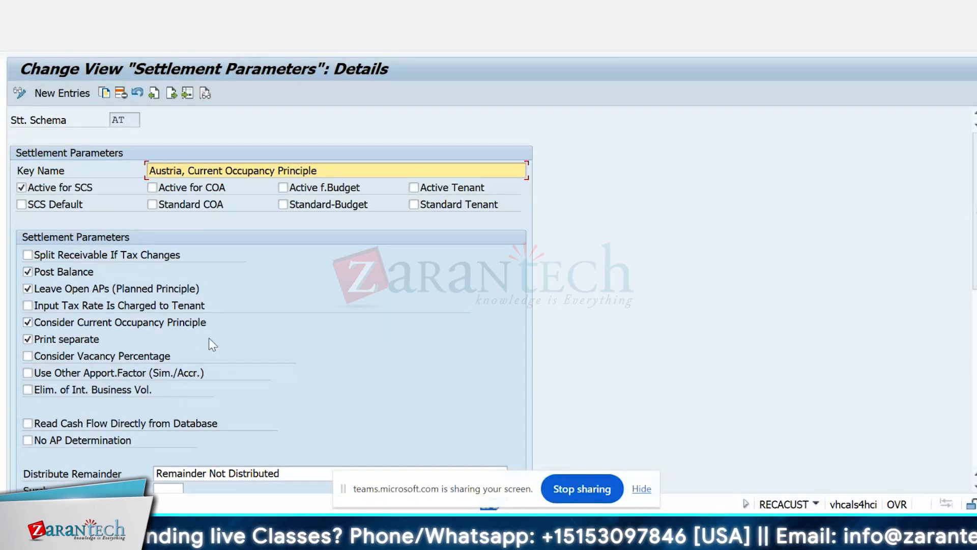
pyautogui.scroll(-1, 716, 304)
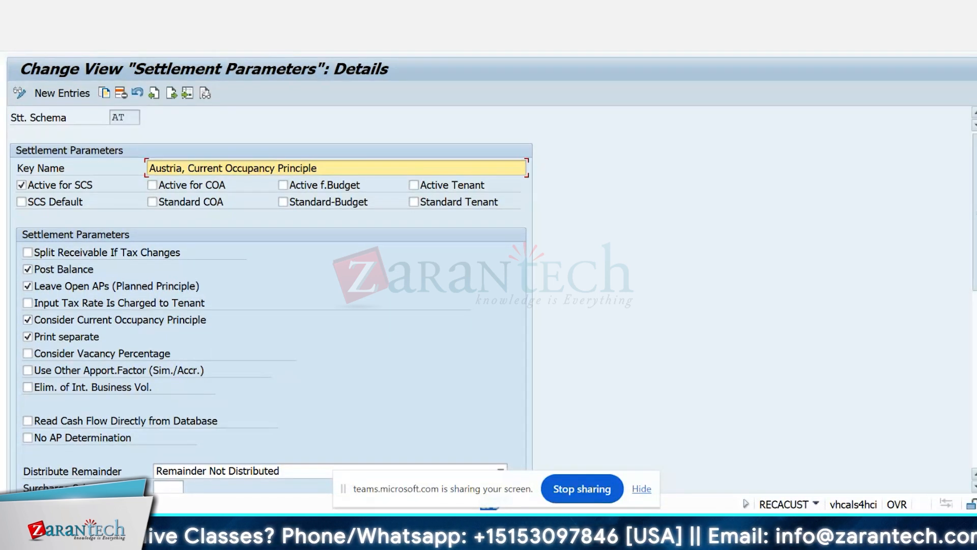
pyautogui.scroll(-5, 716, 303)
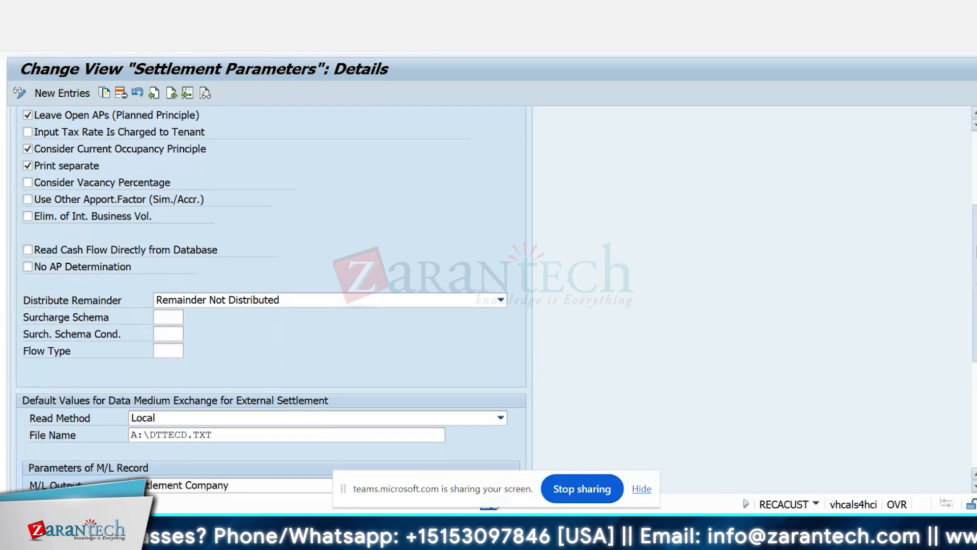
pyautogui.scroll(1, 79, 253)
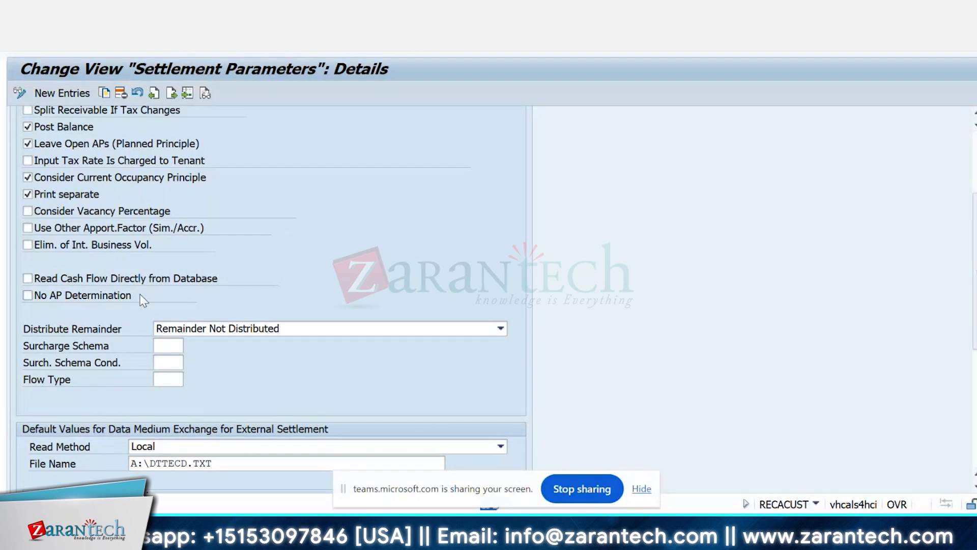
pyautogui.click(344, 335)
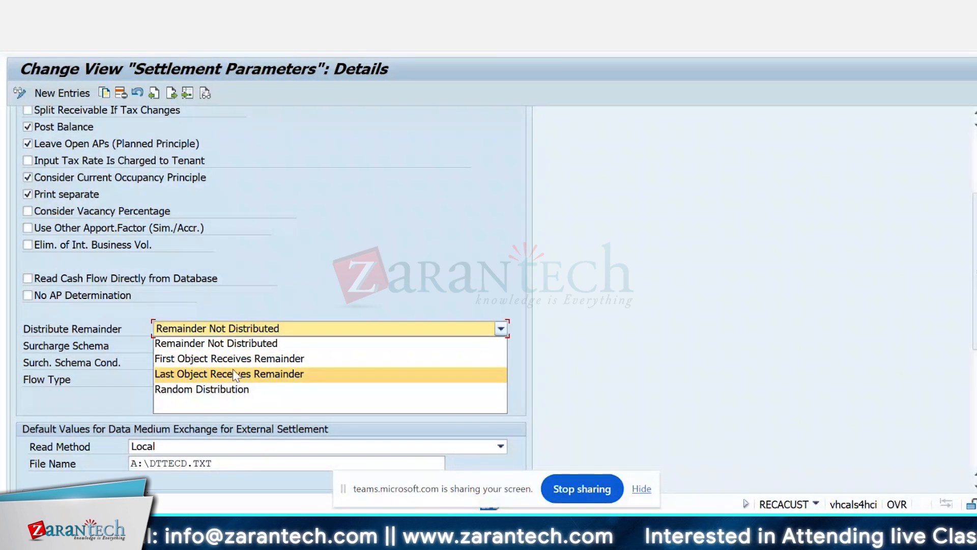
pyautogui.click(641, 289)
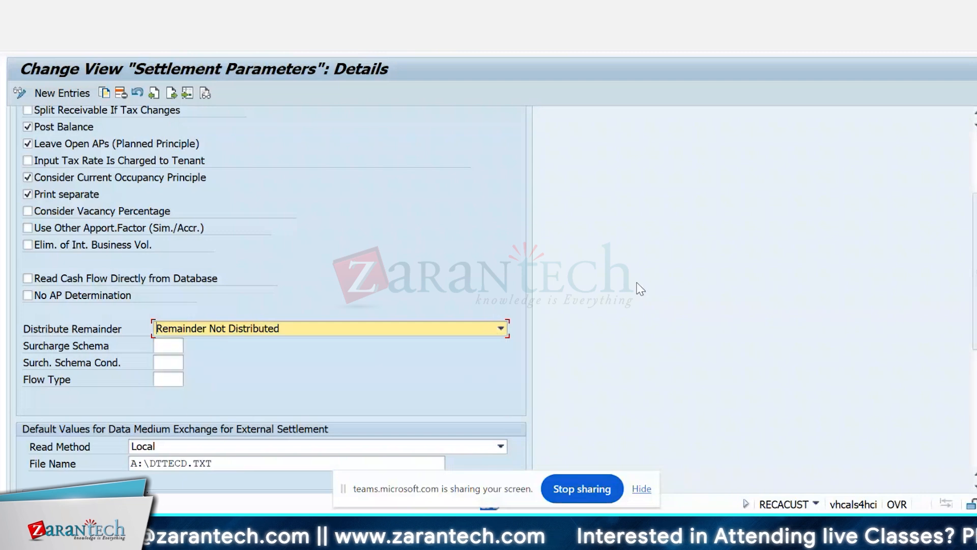
# Step: Examine schema AT's data medium exchange, M/L record and accrual/deferral parameters, and return to the IMG structure
pyautogui.scroll(-1, 947, 197)
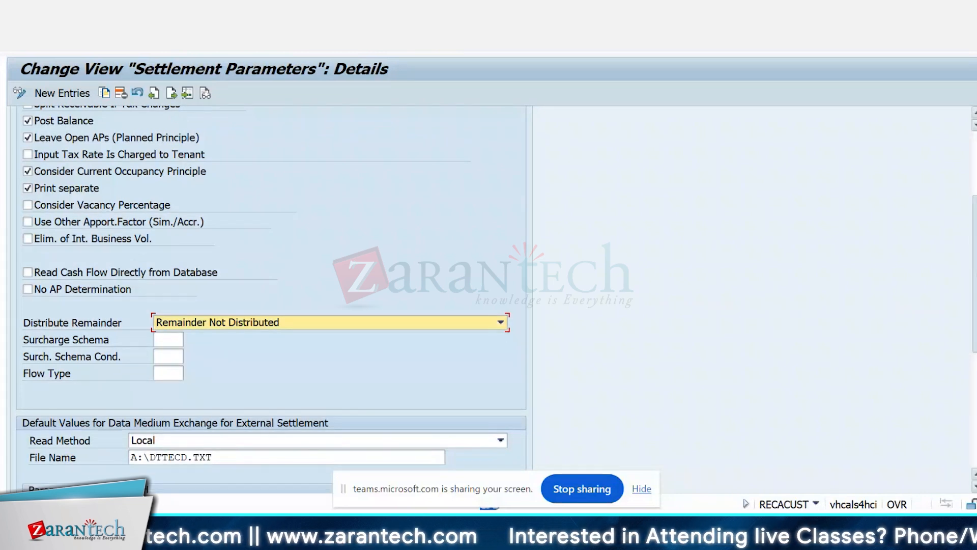
pyautogui.scroll(-3, 497, 298)
pyautogui.scroll(-7, 155, 270)
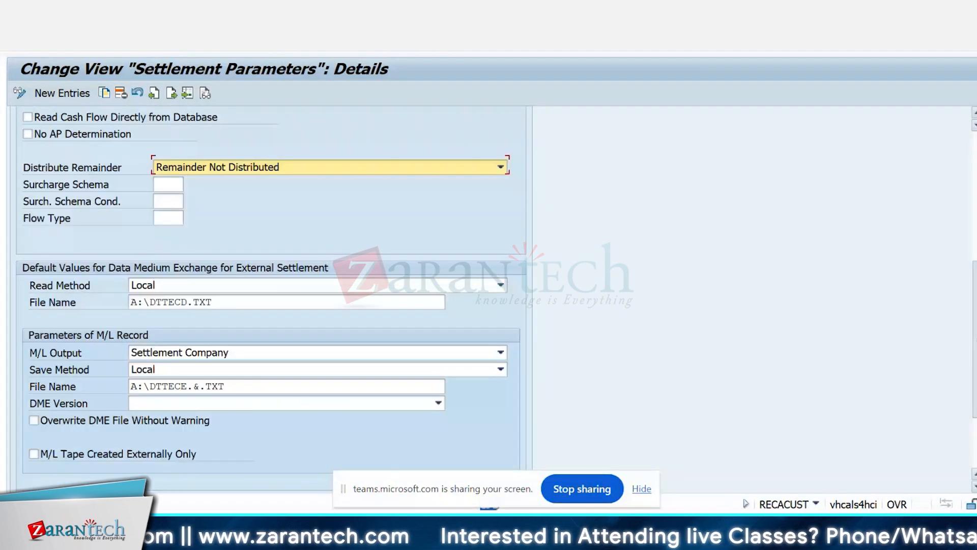
pyautogui.scroll(-1, 272, 299)
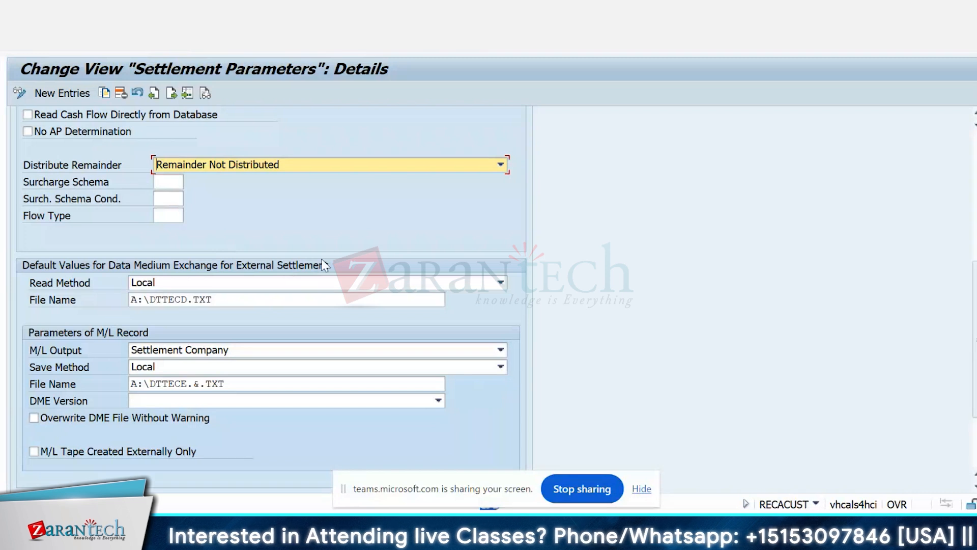
pyautogui.click(416, 286)
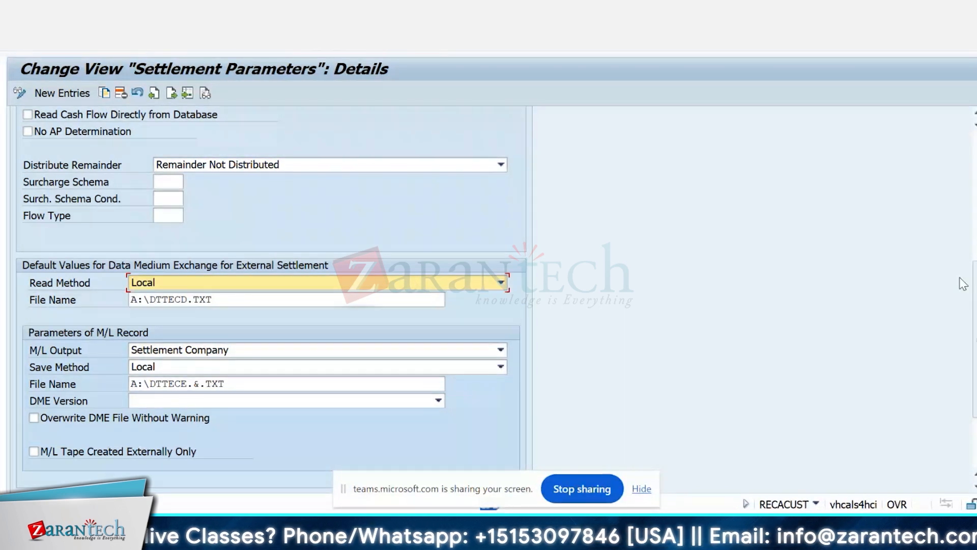
pyautogui.scroll(-3, 975, 318)
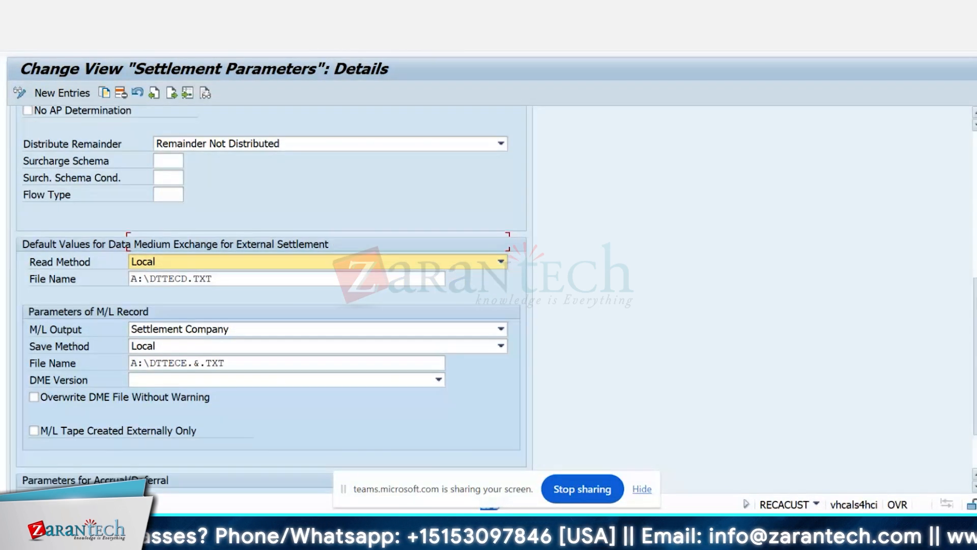
pyautogui.scroll(-1, 975, 319)
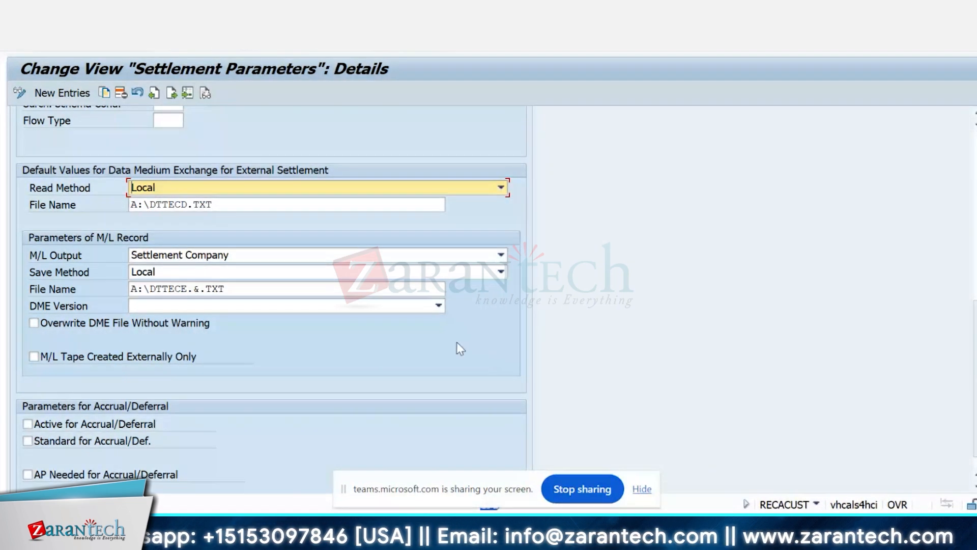
pyautogui.scroll(-1, 975, 318)
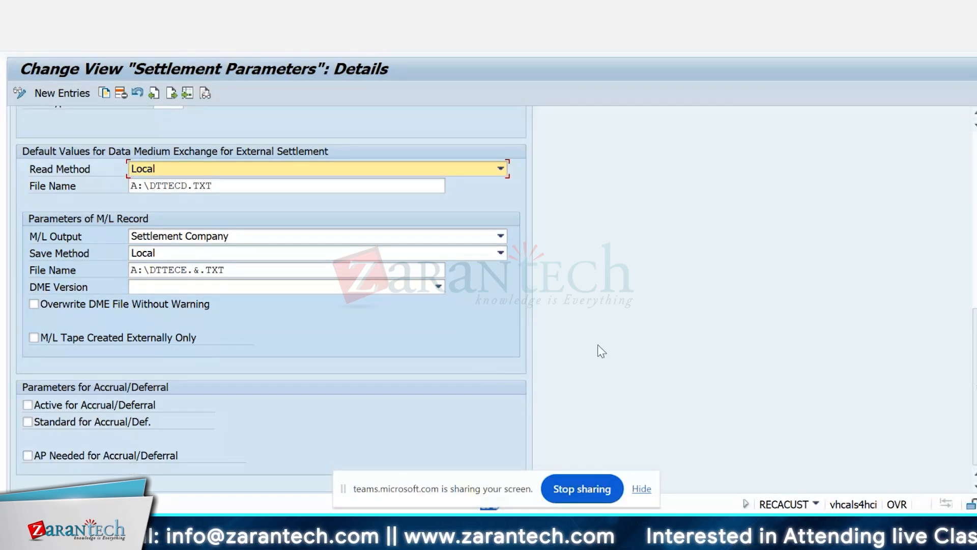
pyautogui.moveTo(975, 337); pyautogui.dragTo(976, 161)
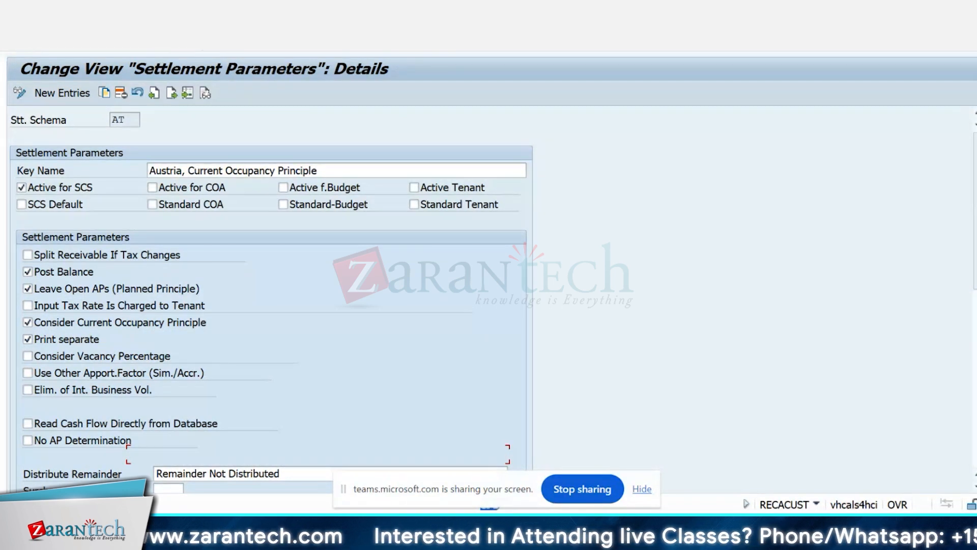
pyautogui.press('F3')
pyautogui.press('F3')
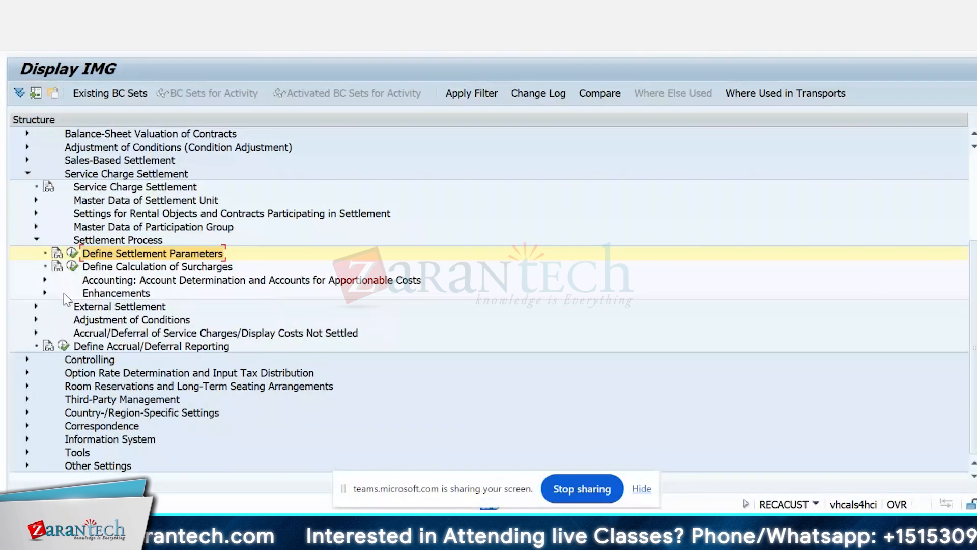
# Step: Expand the account determination node for apportionable costs, display Define RE-Specific Account Properties, and return to the IMG structure
pyautogui.click(45, 280)
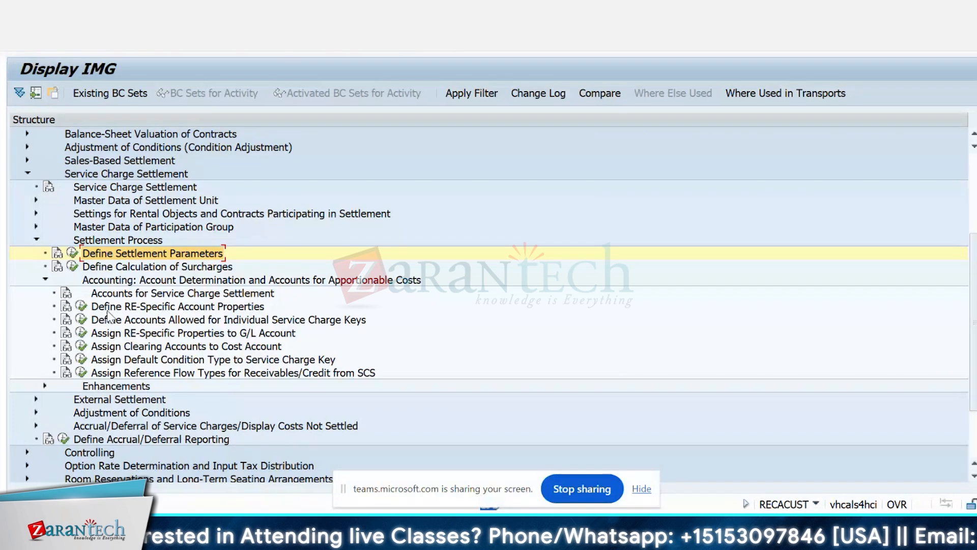
pyautogui.click(81, 306)
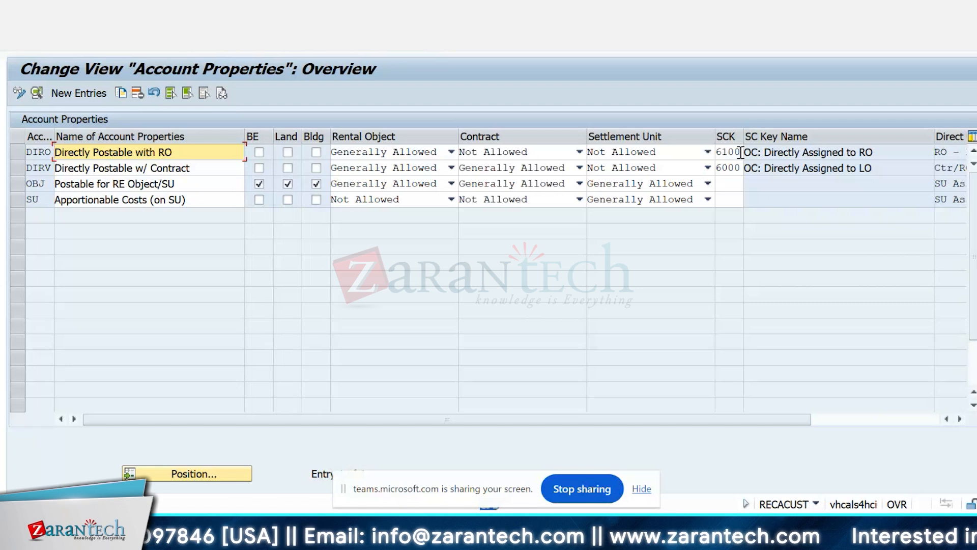
pyautogui.moveTo(743, 153); pyautogui.dragTo(744, 152)
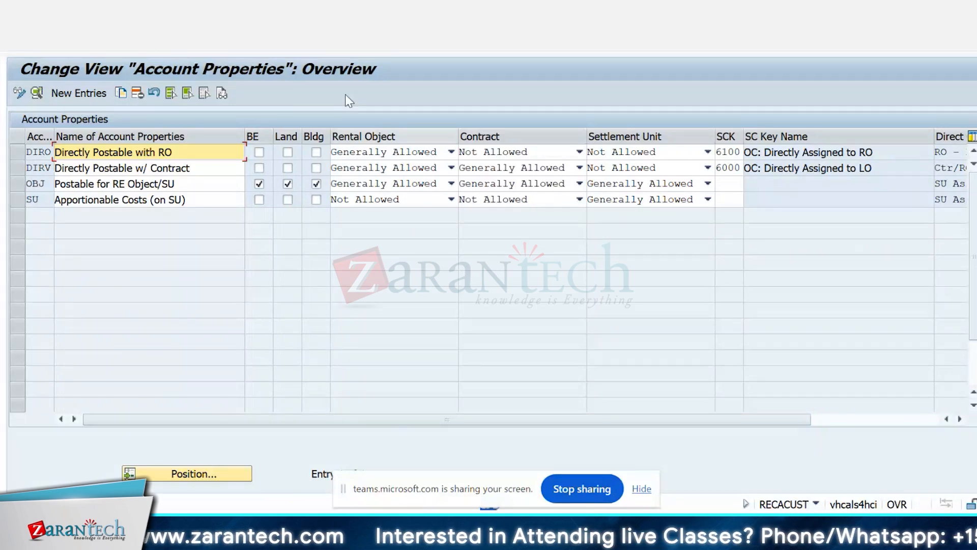
pyautogui.click(199, 51)
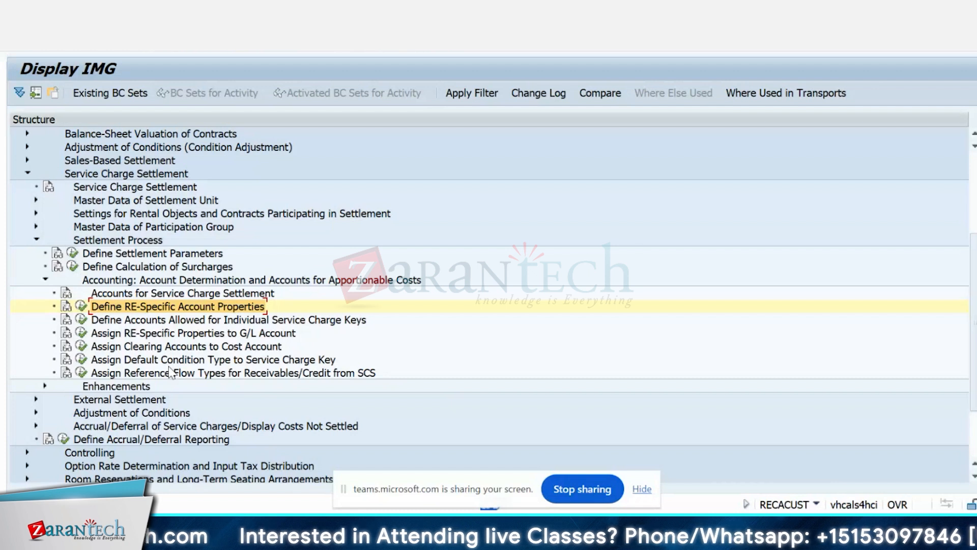
# Step: Open Assign Clearing Accounts to Cost Account and display the details of the apportionable operating costs entry for chart of accounts CABE
pyautogui.click(81, 334)
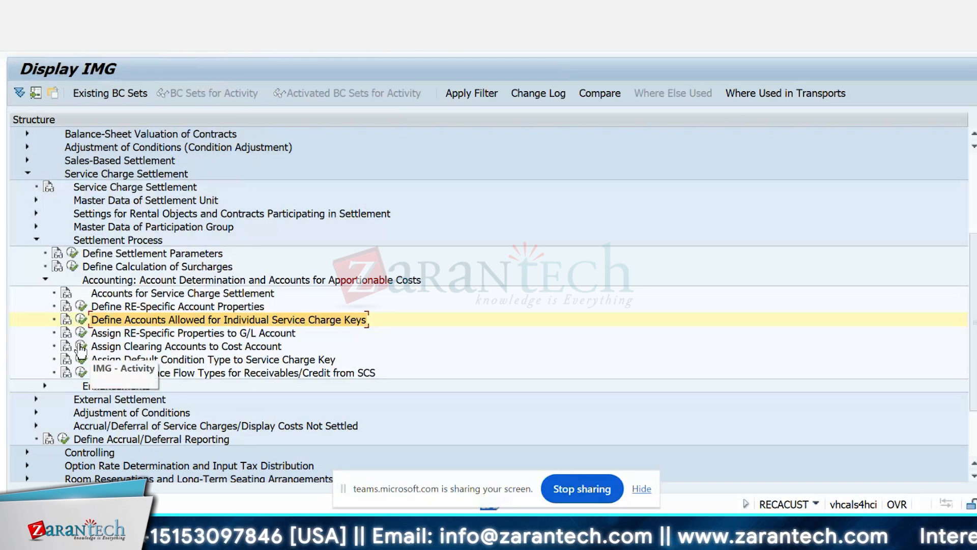
pyautogui.click(80, 348)
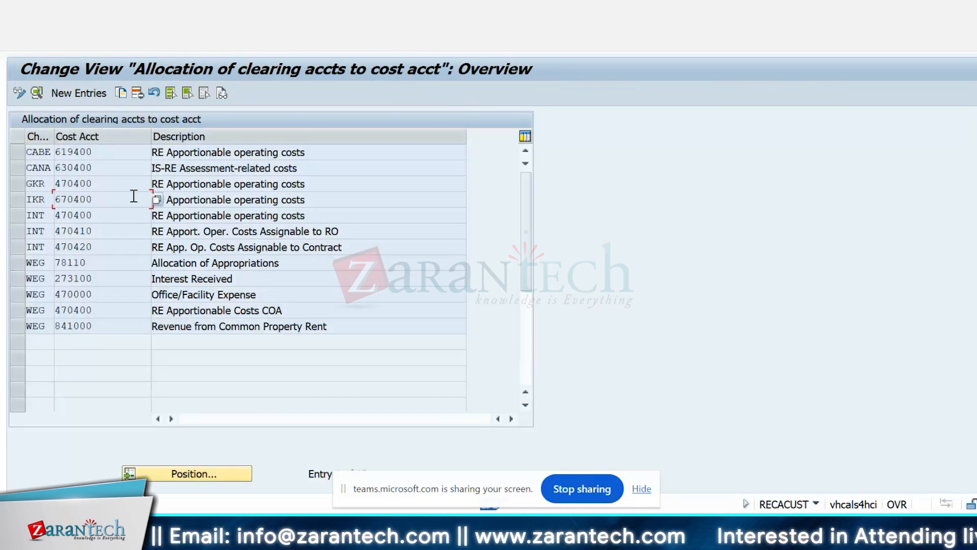
pyautogui.doubleClick(106, 150)
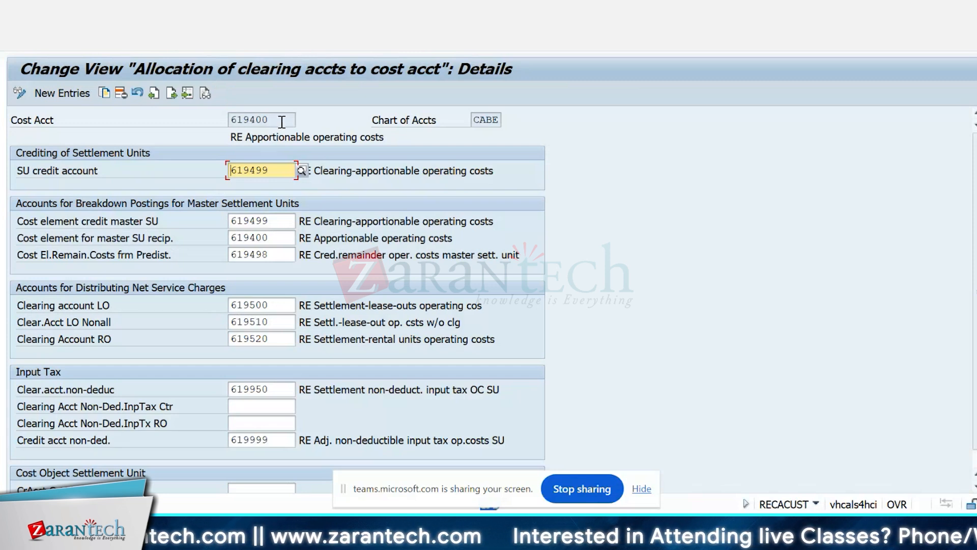
# Step: Examine the CABE entry's crediting, breakdown posting, net service charge and input tax accounts, and return to the IMG structure
pyautogui.moveTo(282, 122); pyautogui.dragTo(227, 119)
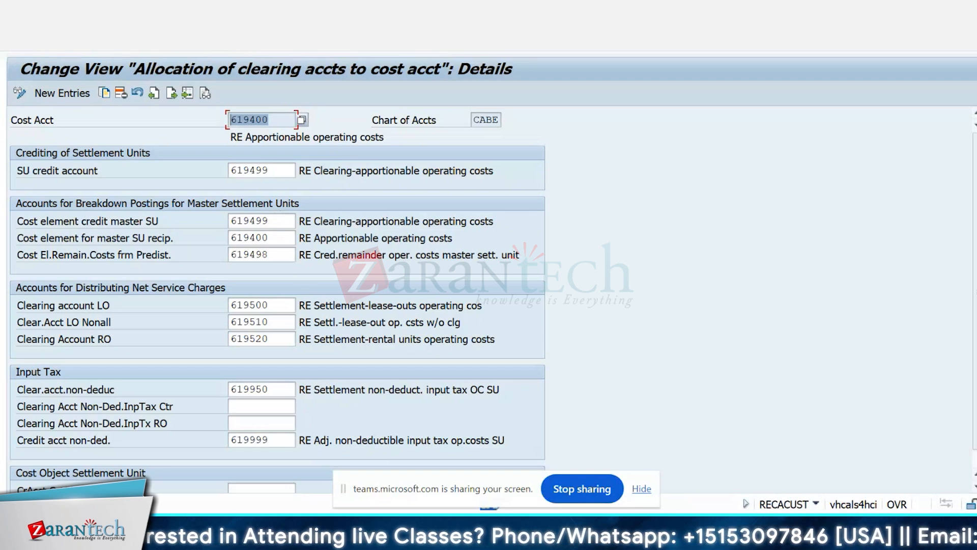
pyautogui.scroll(-1, 278, 295)
pyautogui.scroll(1, 278, 295)
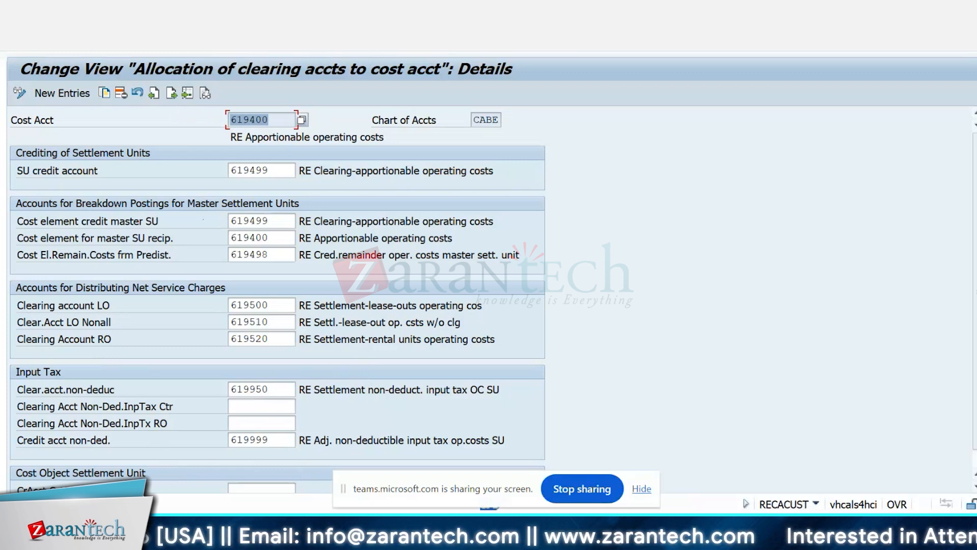
pyautogui.scroll(-1, 512, 245)
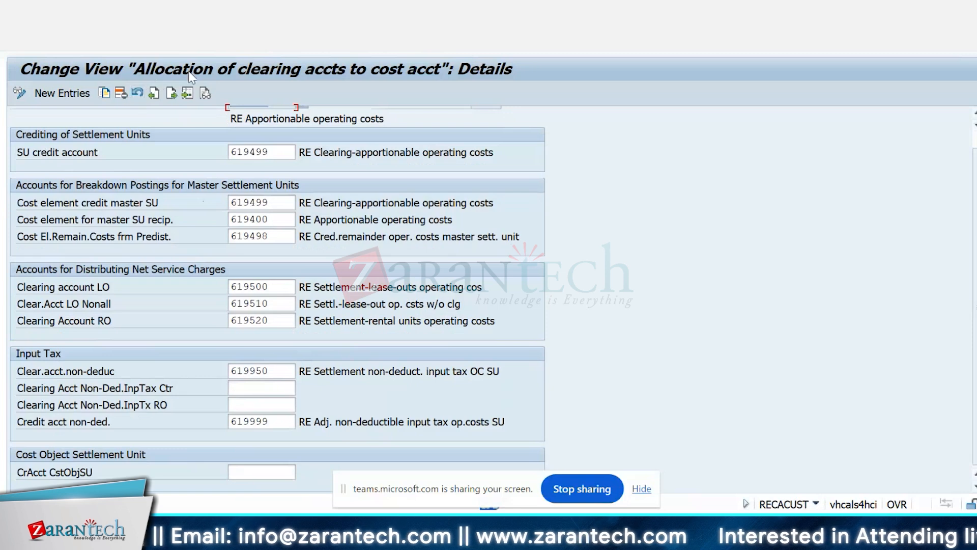
pyautogui.click(203, 50)
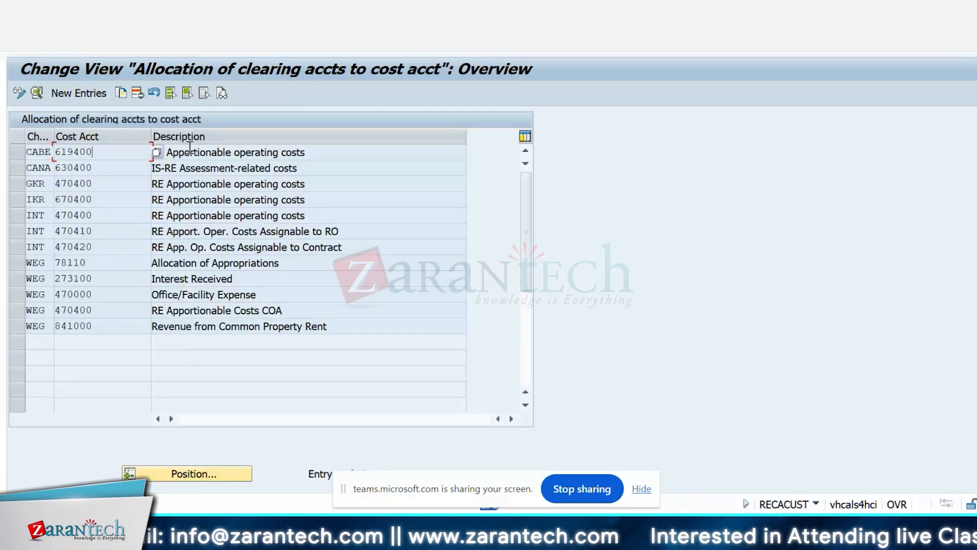
pyautogui.click(204, 49)
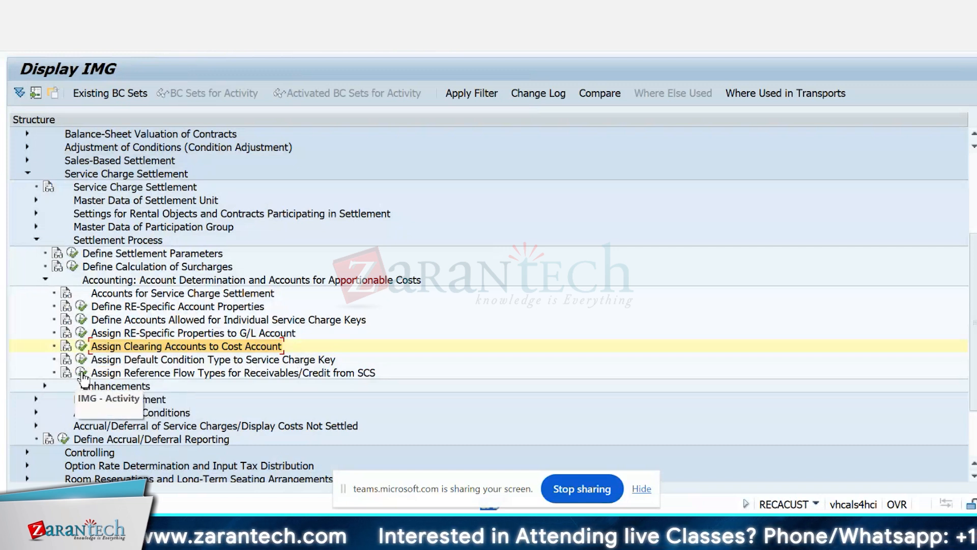
# Step: Display Assign Reference Flow Types for Receivables/Credit from SCS and return to the IMG structure
pyautogui.click(82, 374)
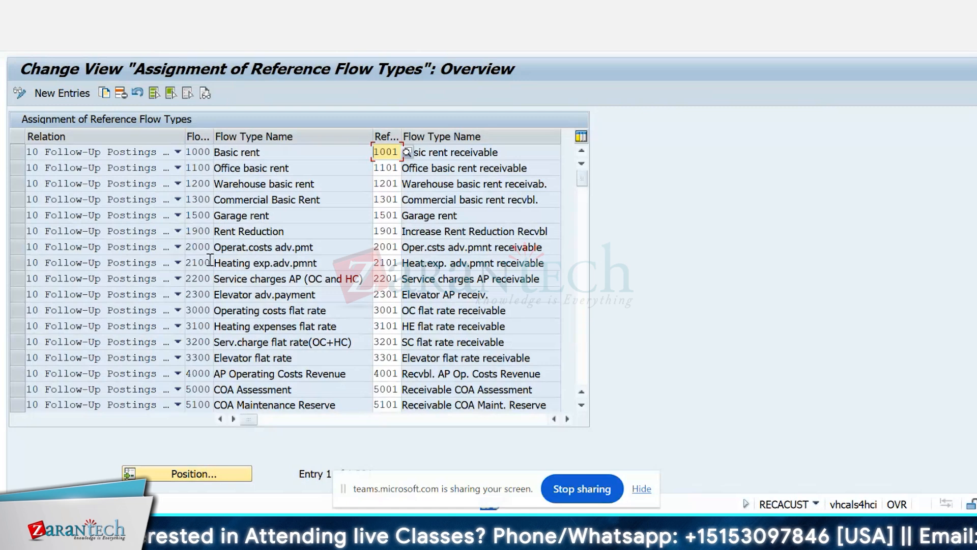
pyautogui.press('F3')
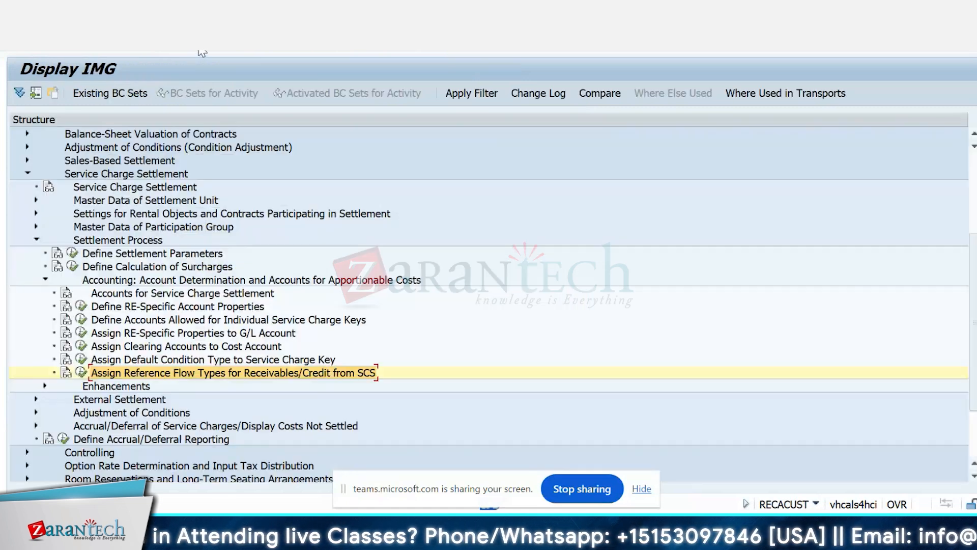
# Step: Expand Flow Types under Conditions and Flows, display Assign Flow Type to Condition Type and Assign Reference Flow Types, and return to the IMG structure
pyautogui.scroll(4, 132, 200)
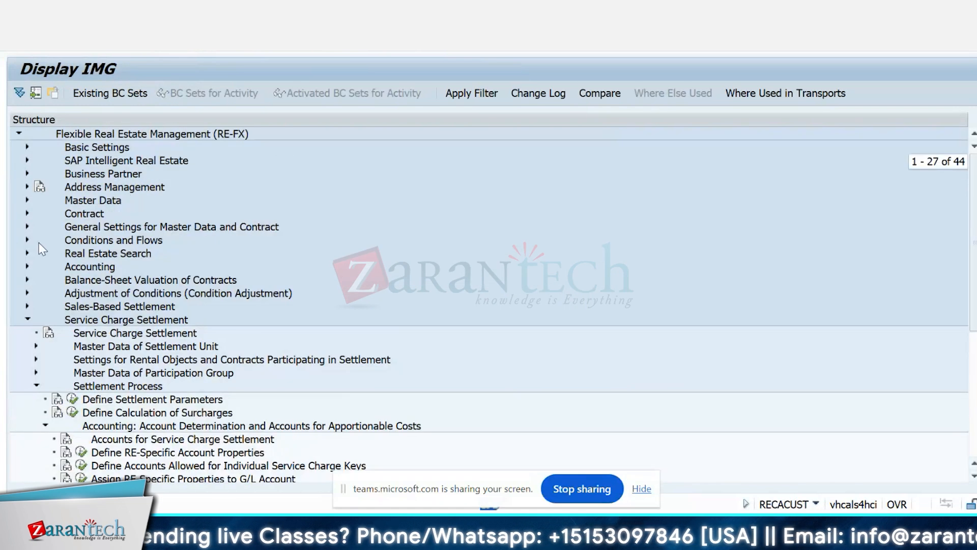
pyautogui.click(27, 239)
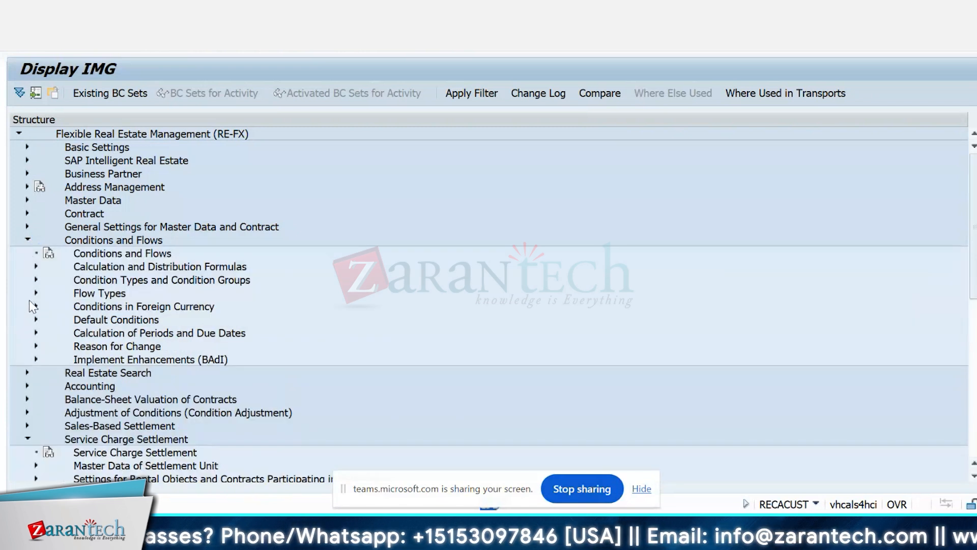
pyautogui.click(36, 293)
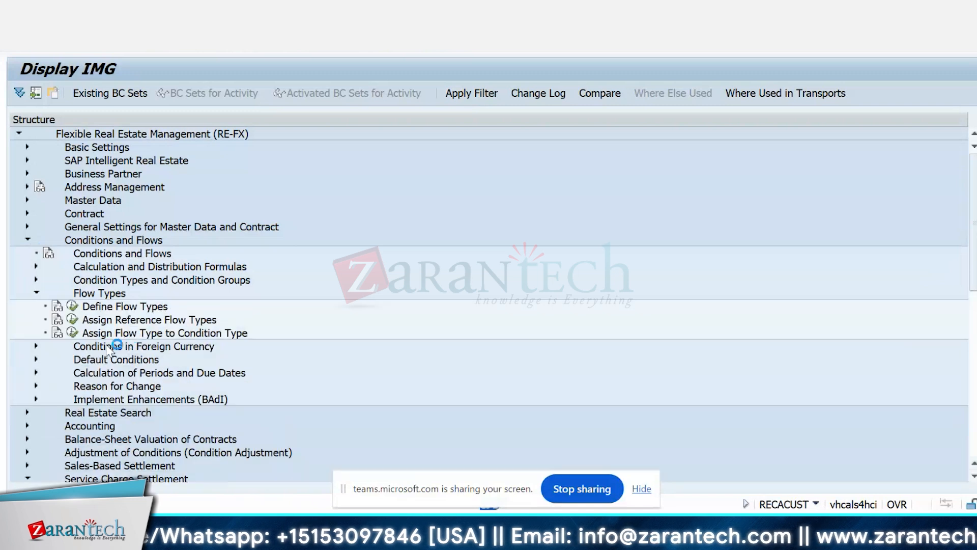
pyautogui.click(71, 332)
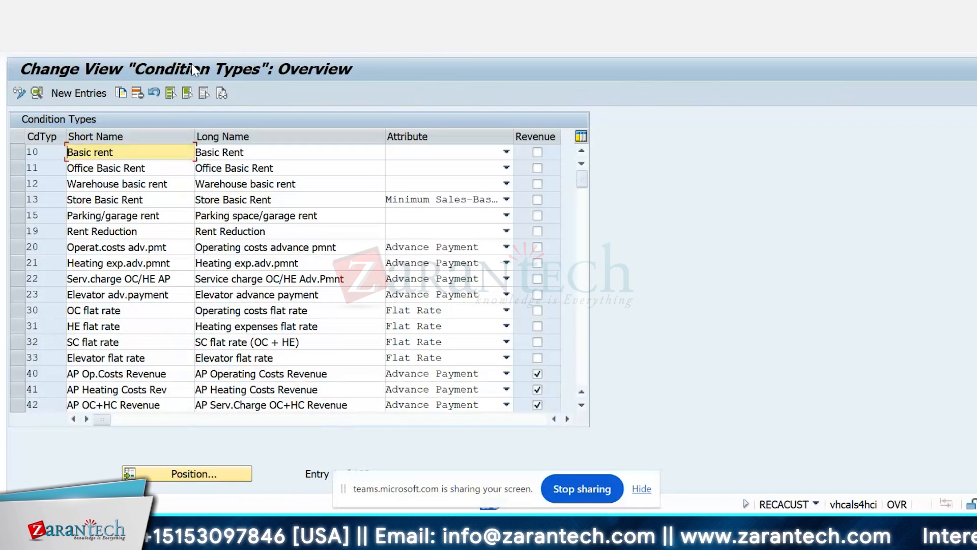
pyautogui.press('F3')
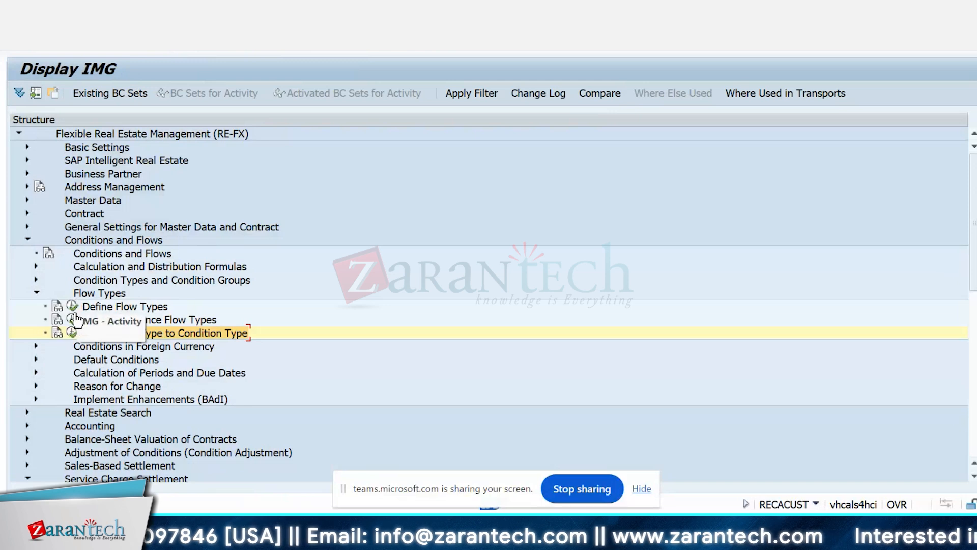
pyautogui.click(72, 319)
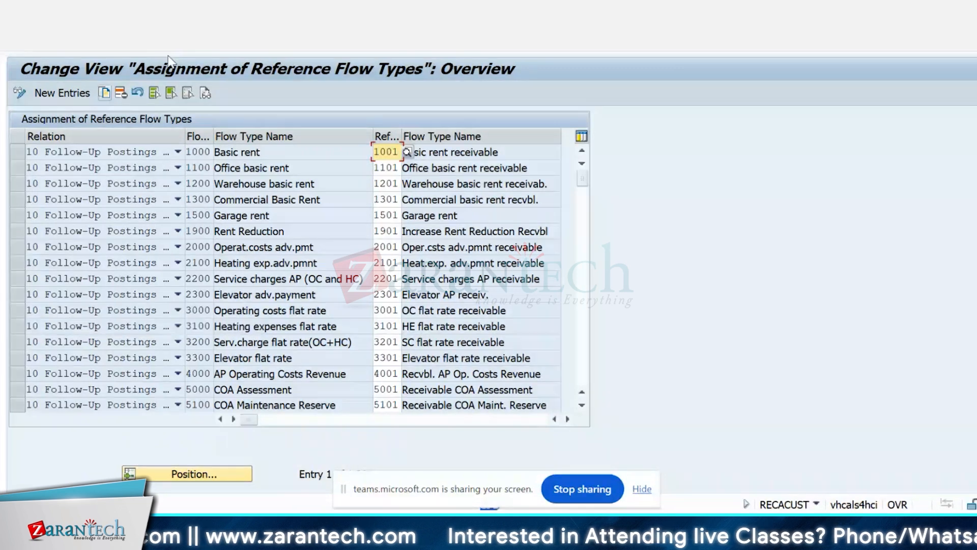
pyautogui.press('F3')
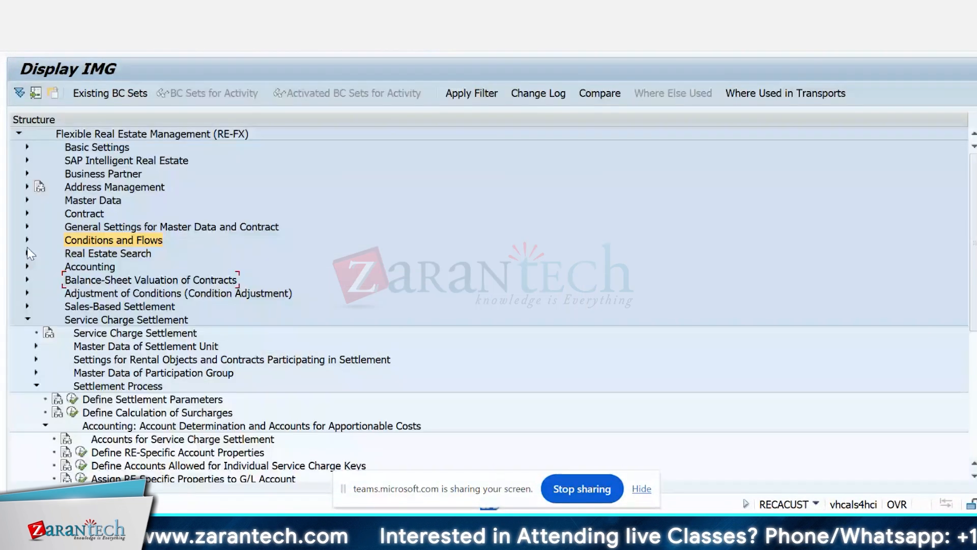